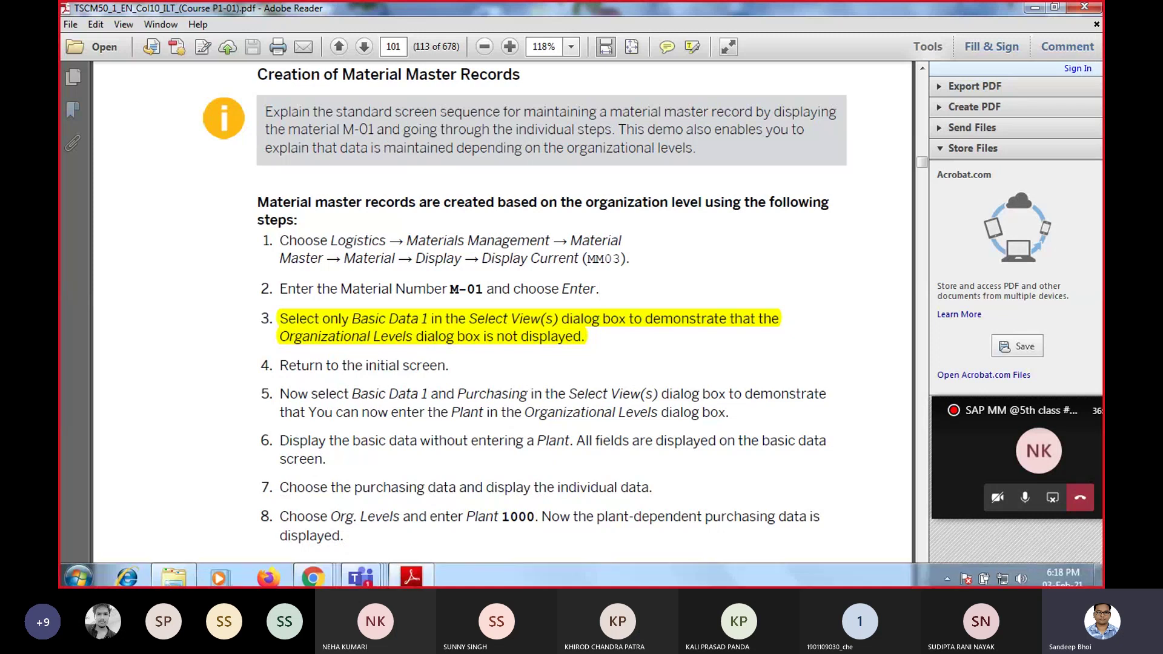
# Bring the Teams meeting back up and dismiss its recording notice
pyautogui.moveTo(384, 585)
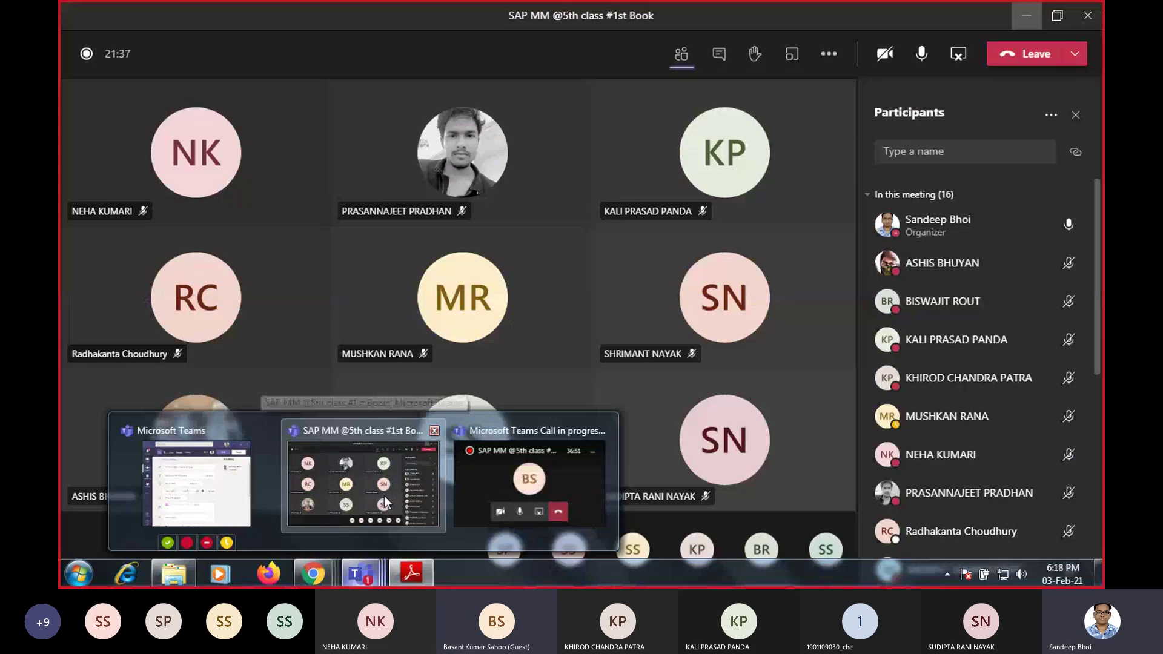
pyautogui.click(384, 502)
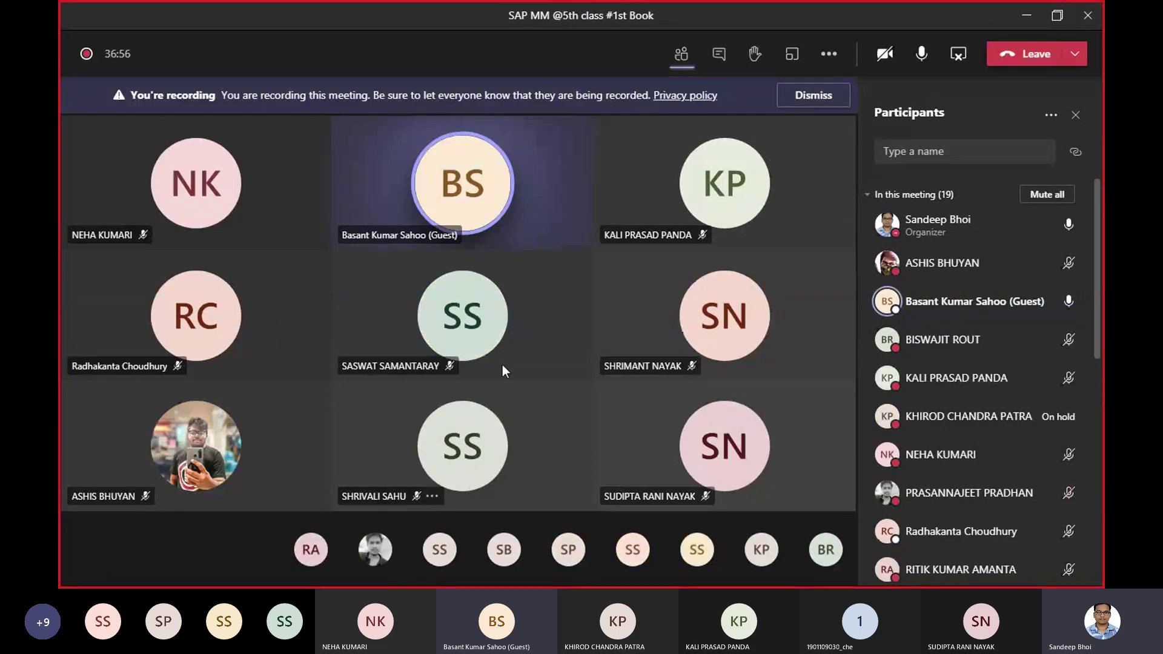
pyautogui.click(800, 97)
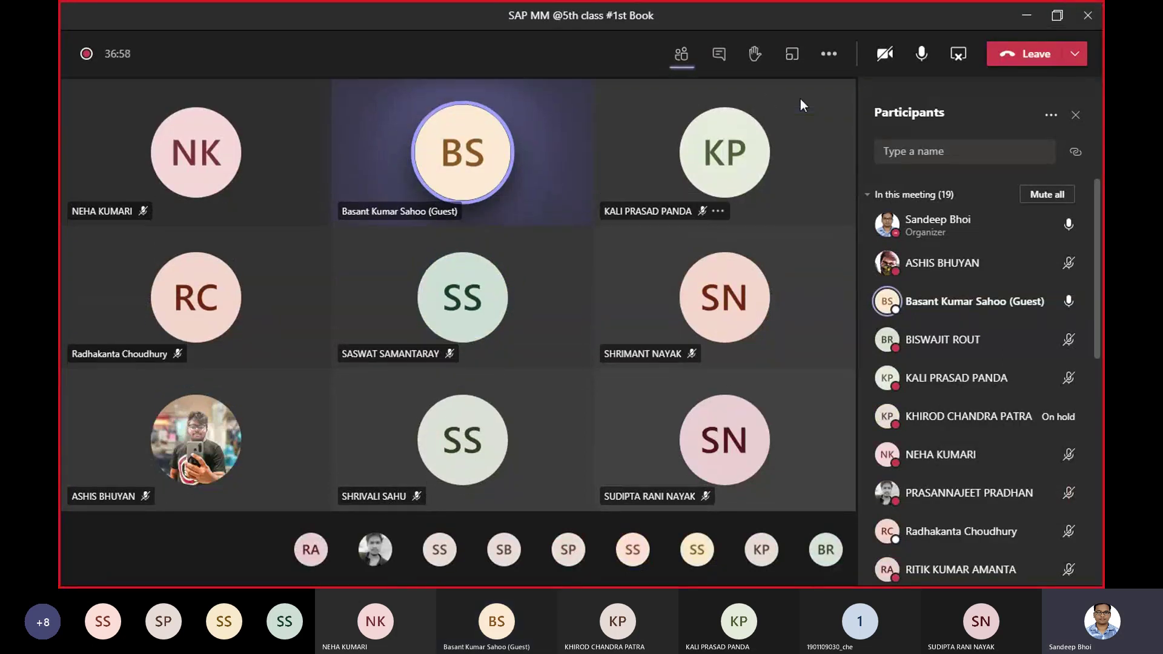
# Minimize Teams and the course PDF in Adobe Reader to reveal the desktop
pyautogui.click(1022, 18)
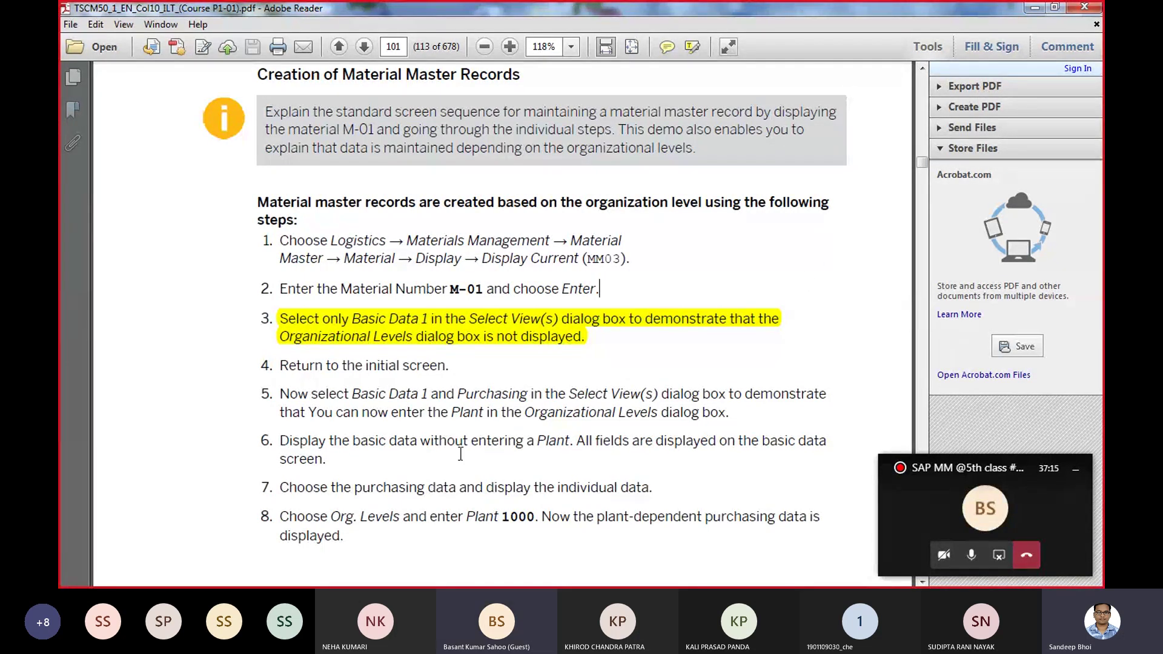
pyautogui.moveTo(379, 584)
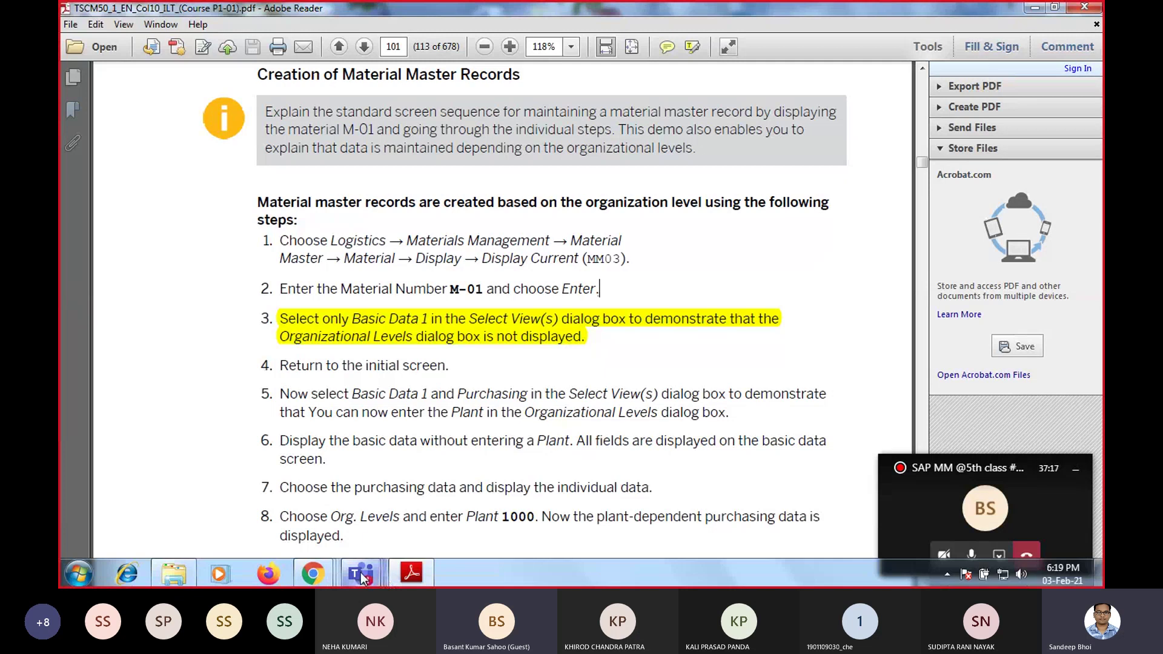
pyautogui.moveTo(333, 573)
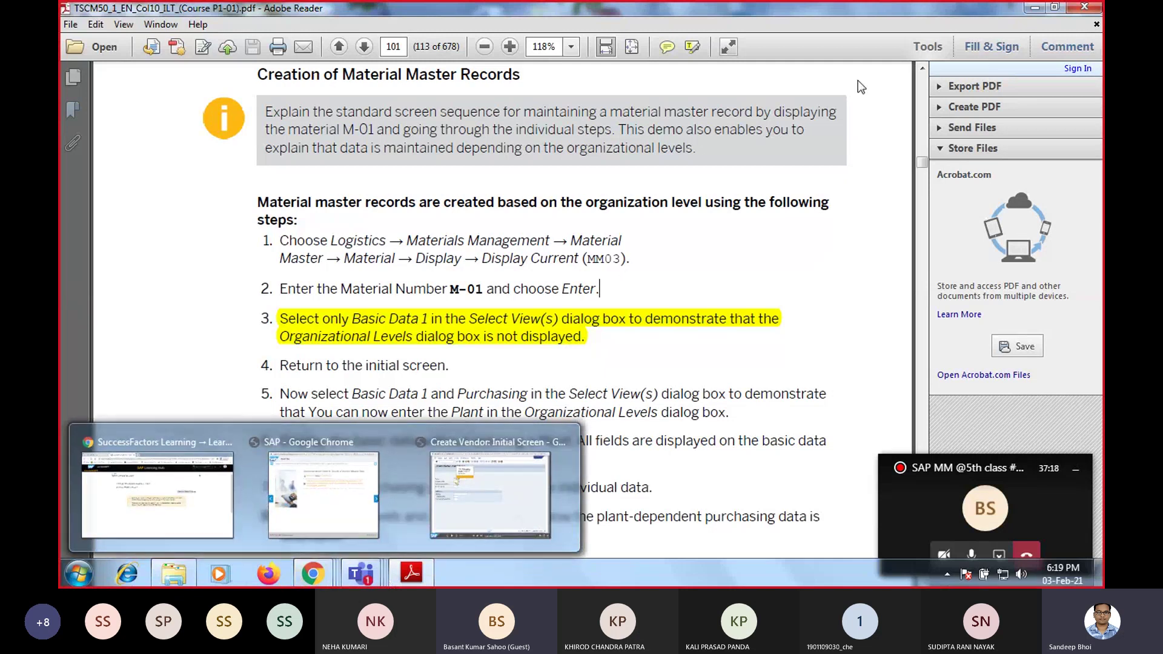
pyautogui.click(1032, 8)
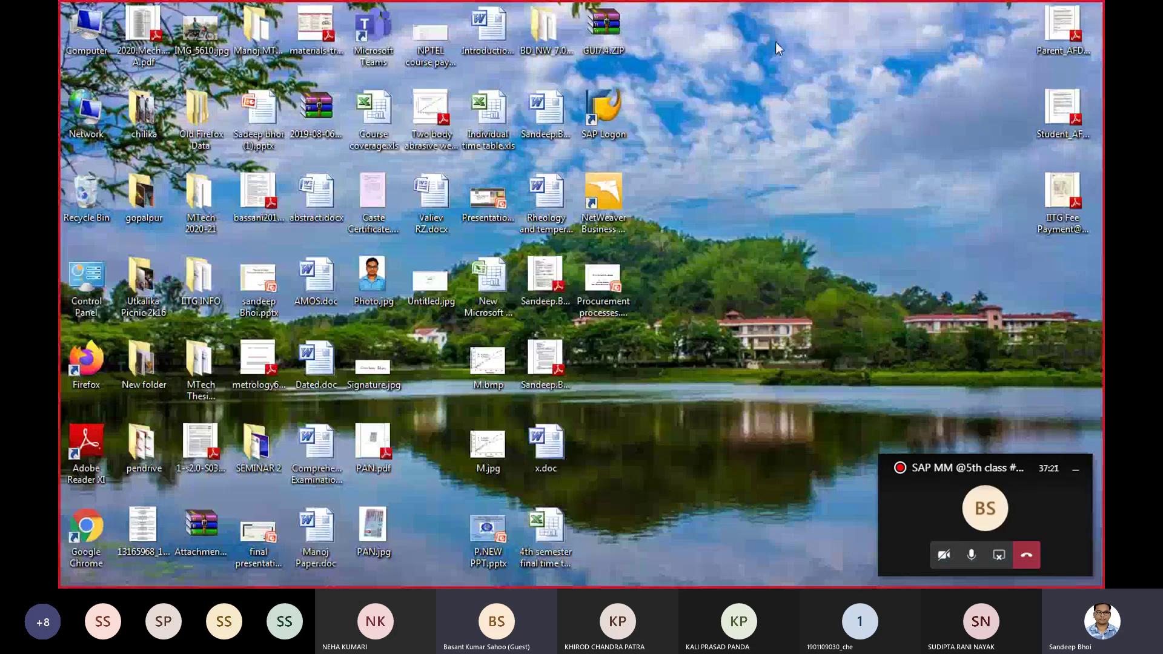
# Log on to ECC [103.44.1.50], client 800, with the saved user name and password
pyautogui.click(615, 106)
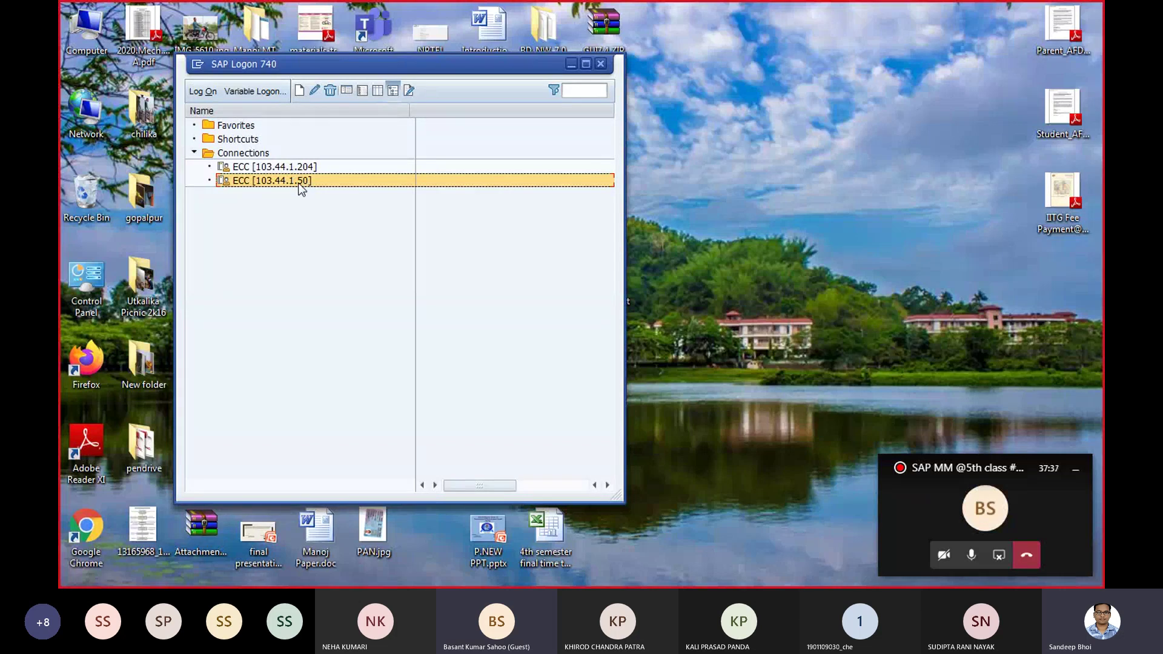
pyautogui.doubleClick(298, 184)
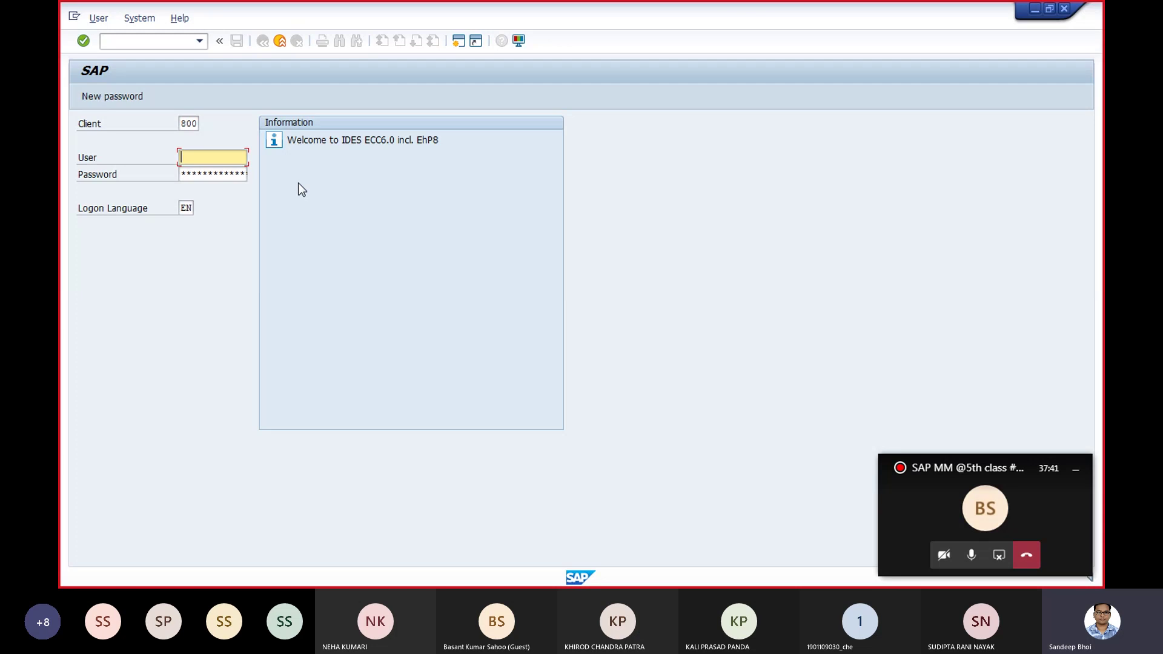
pyautogui.write('TT')
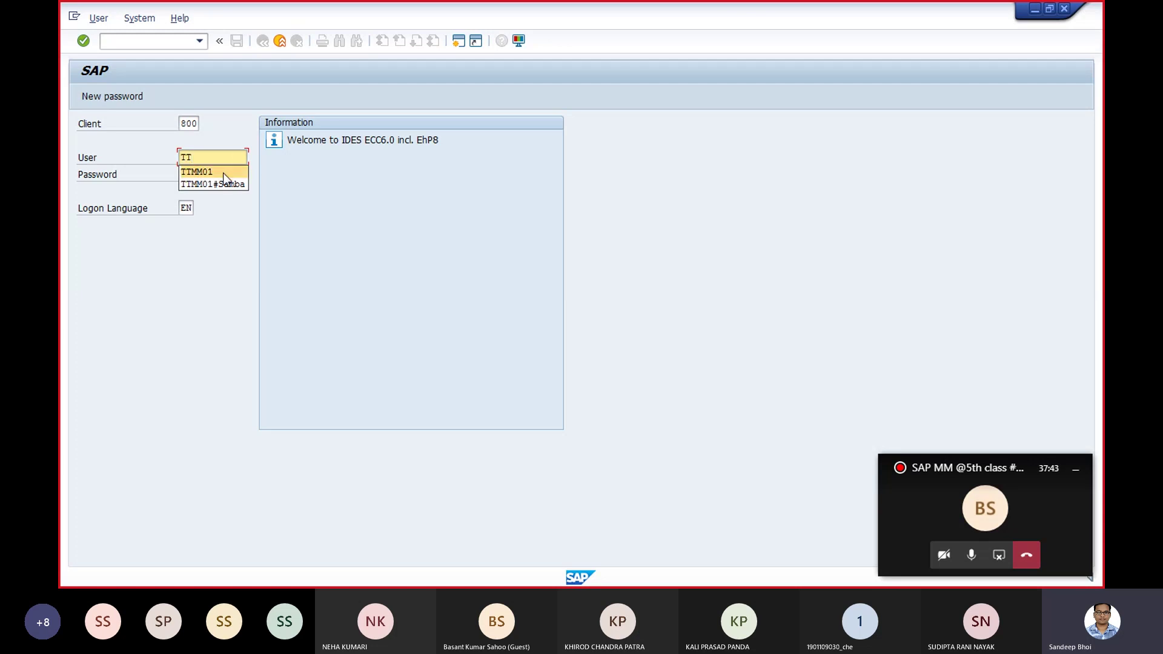
pyautogui.click(200, 171)
pyautogui.click(216, 176)
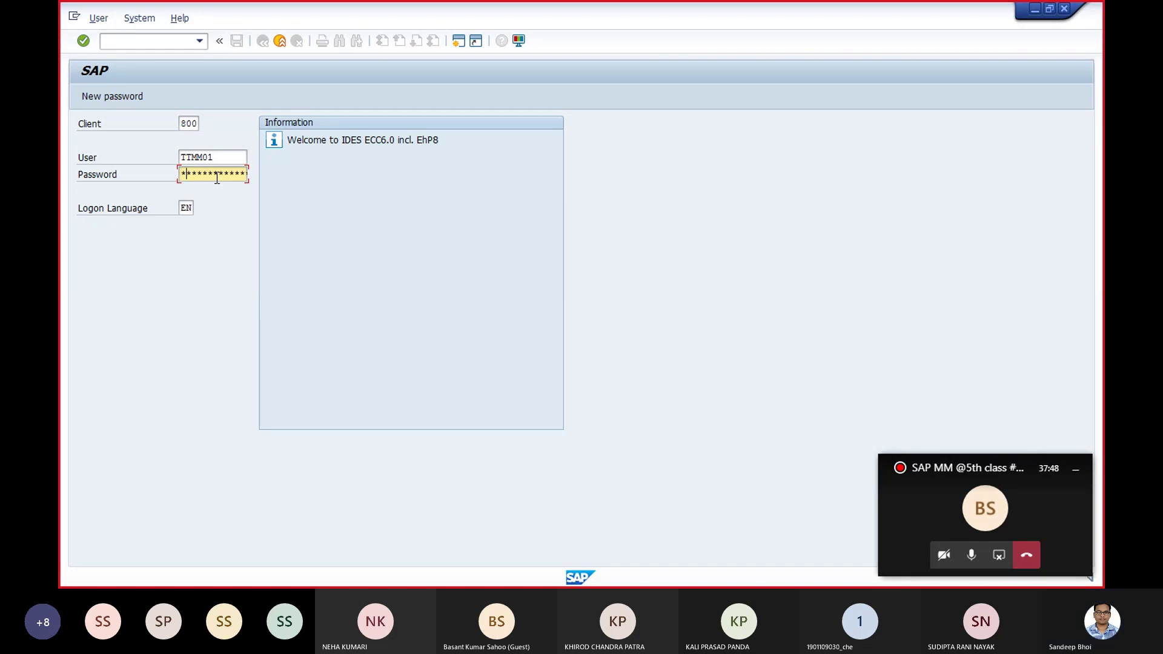
pyautogui.press('Right')
pyautogui.press('Right')
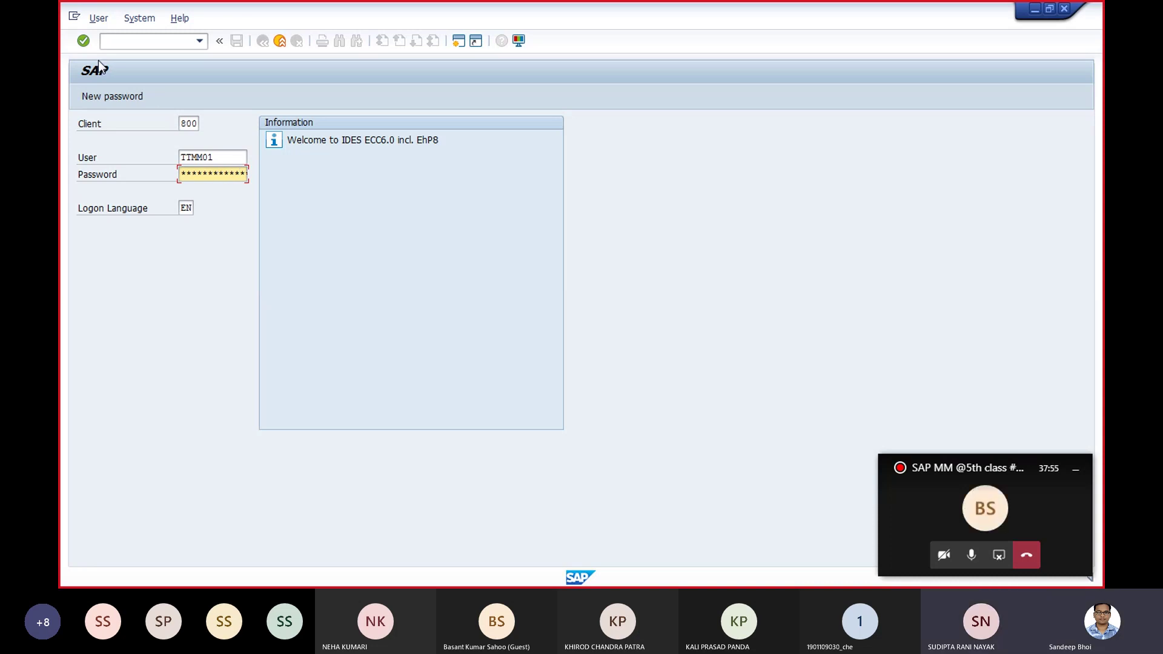
pyautogui.click(83, 41)
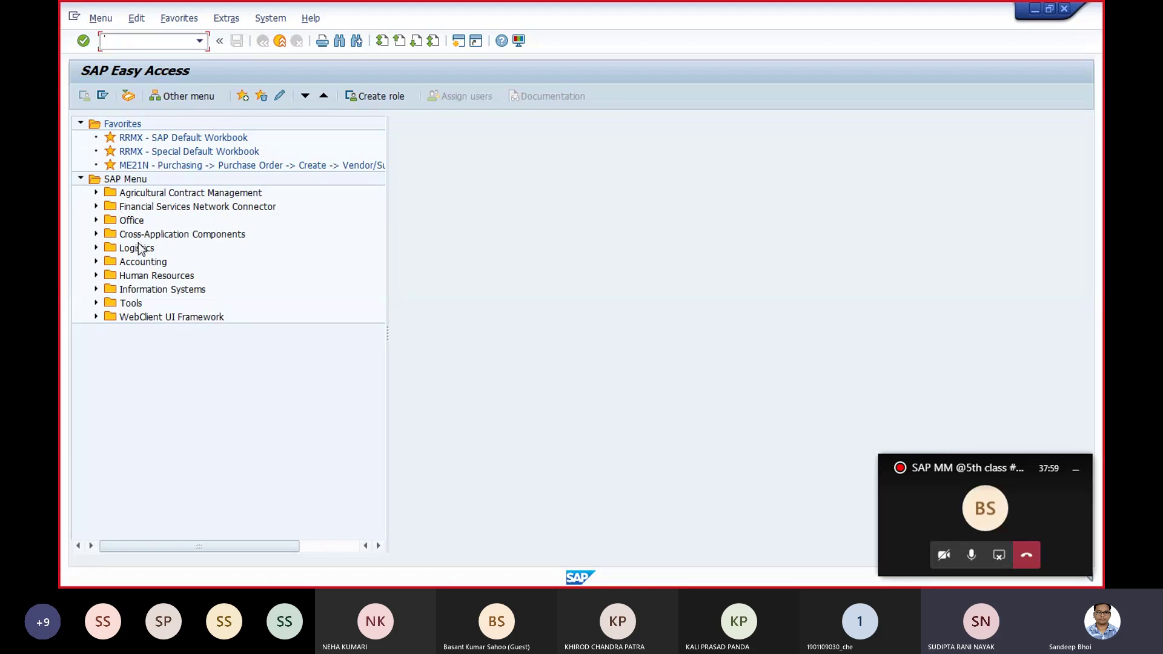
# Expand Logistics > Materials Management > Purchasing > Master Data > Vendor to list MK01–MK06 and XK01–XK07
pyautogui.click(132, 250)
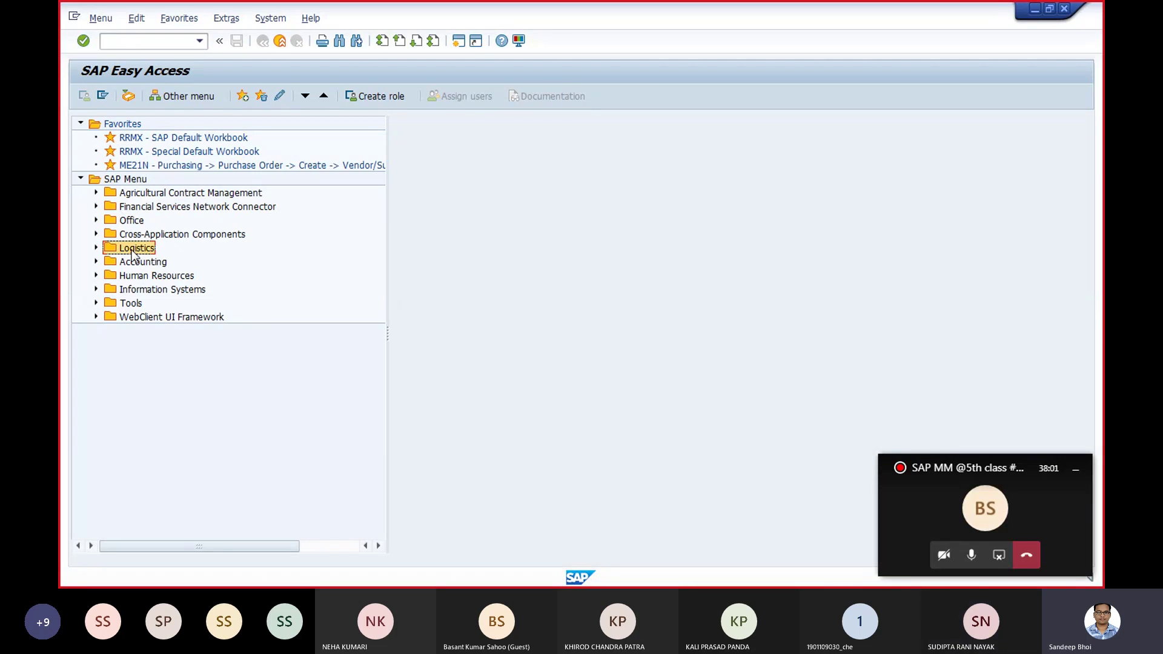
pyautogui.click(96, 249)
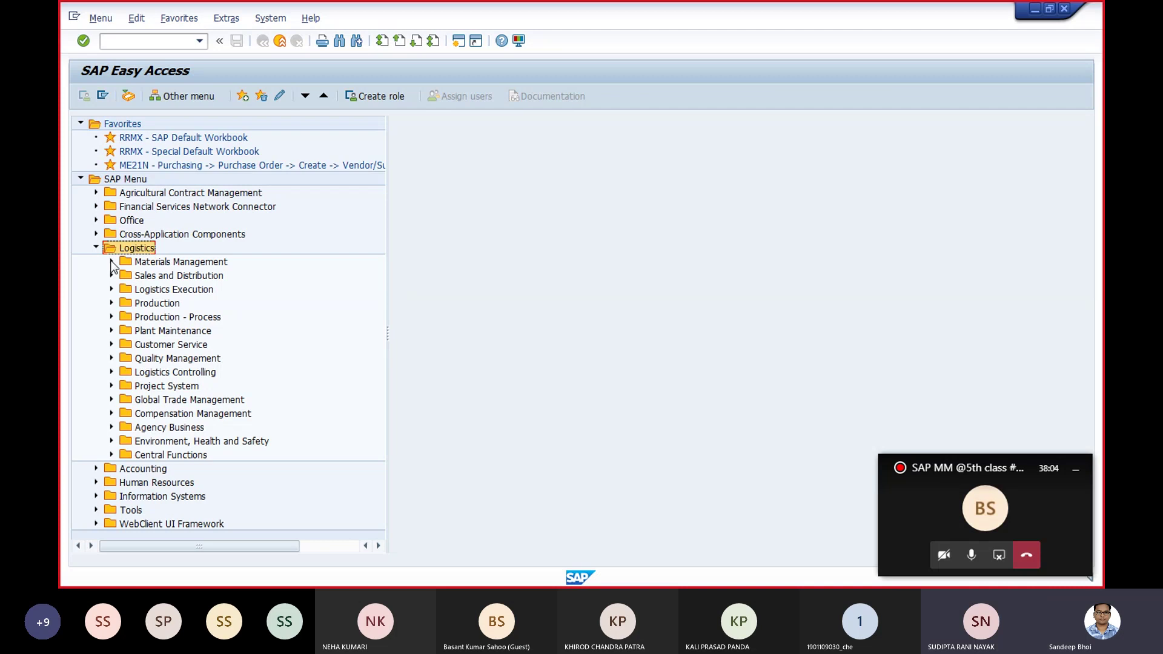
pyautogui.click(111, 262)
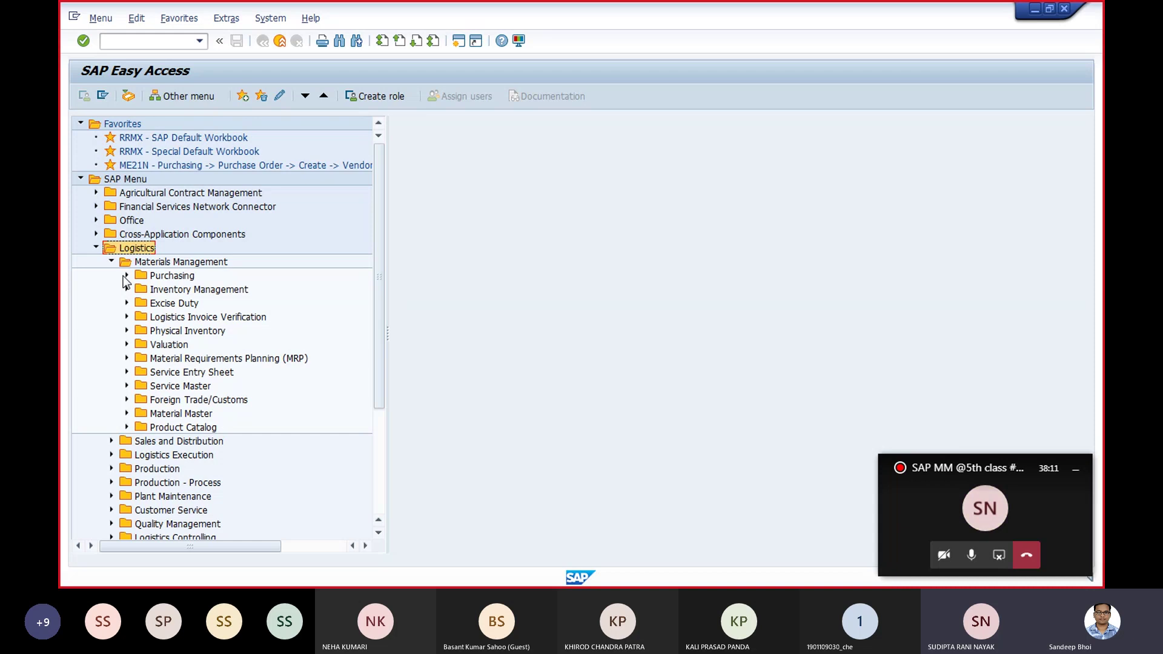
pyautogui.click(127, 276)
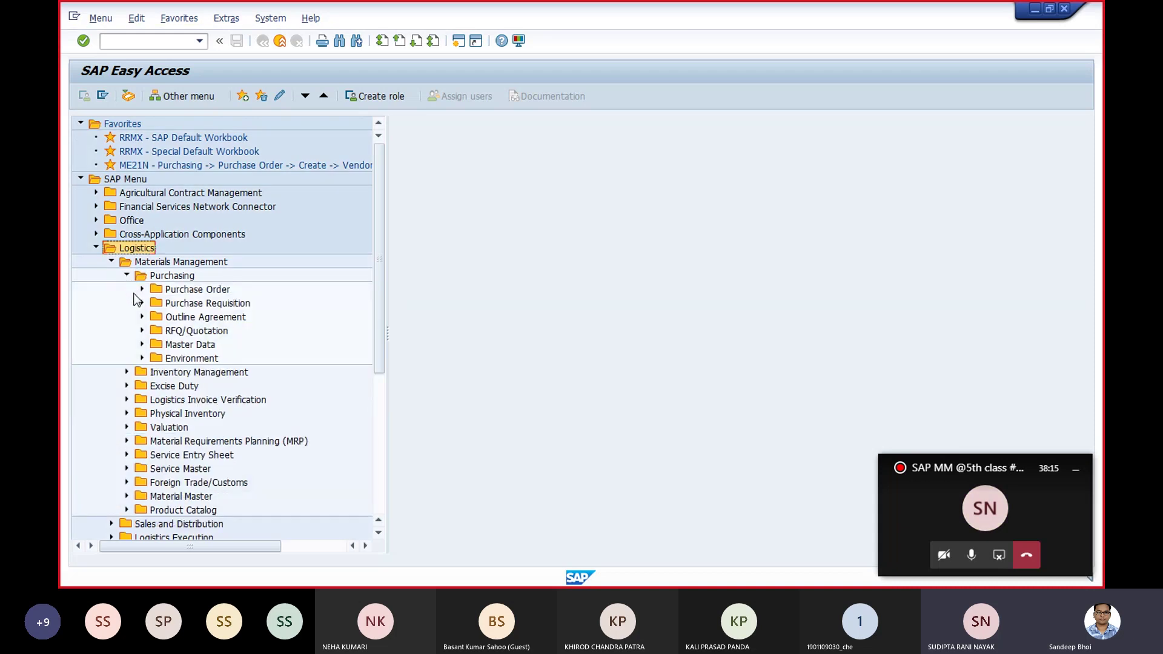
pyautogui.click(142, 344)
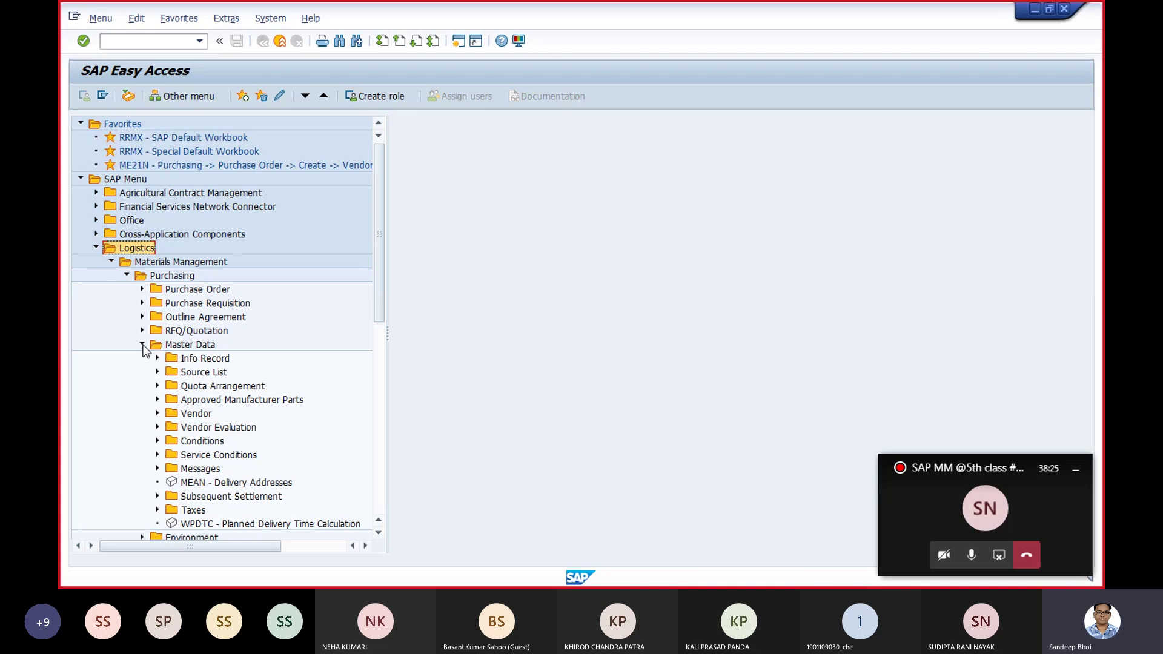
pyautogui.click(158, 414)
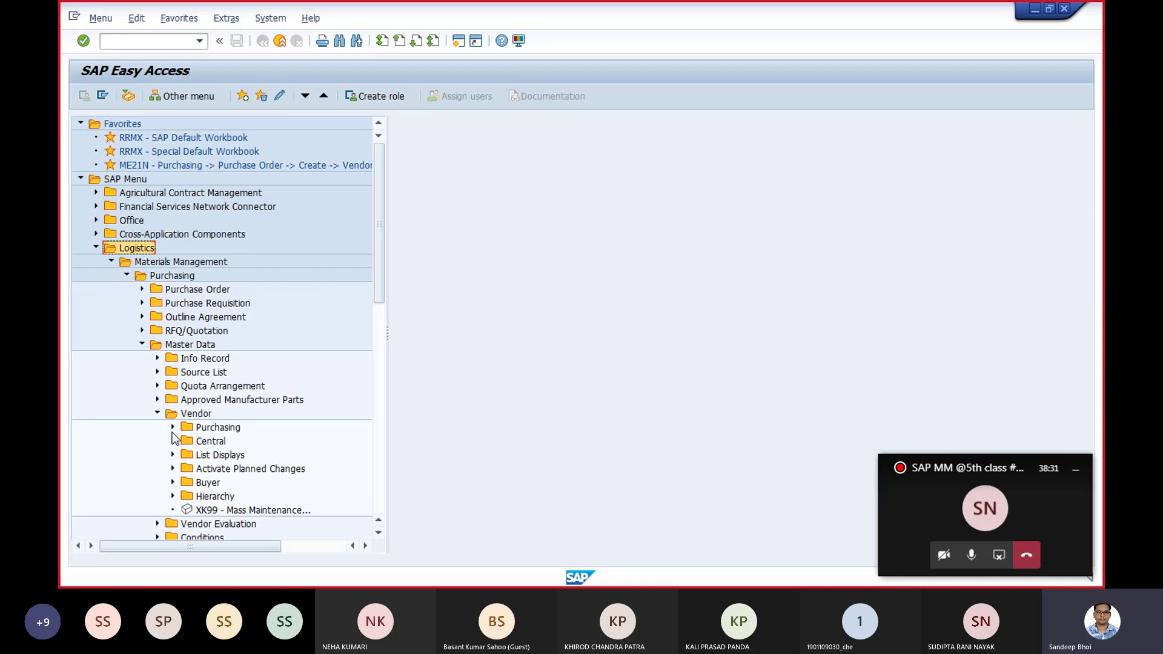
pyautogui.click(173, 427)
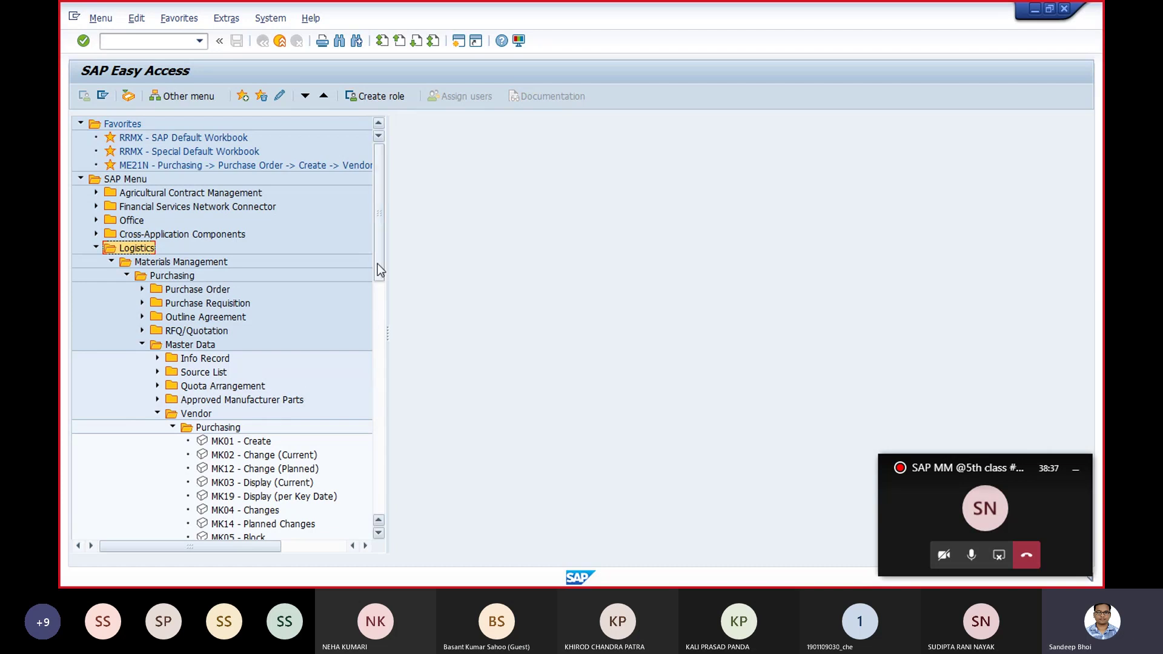
pyautogui.moveTo(377, 263); pyautogui.dragTo(379, 322)
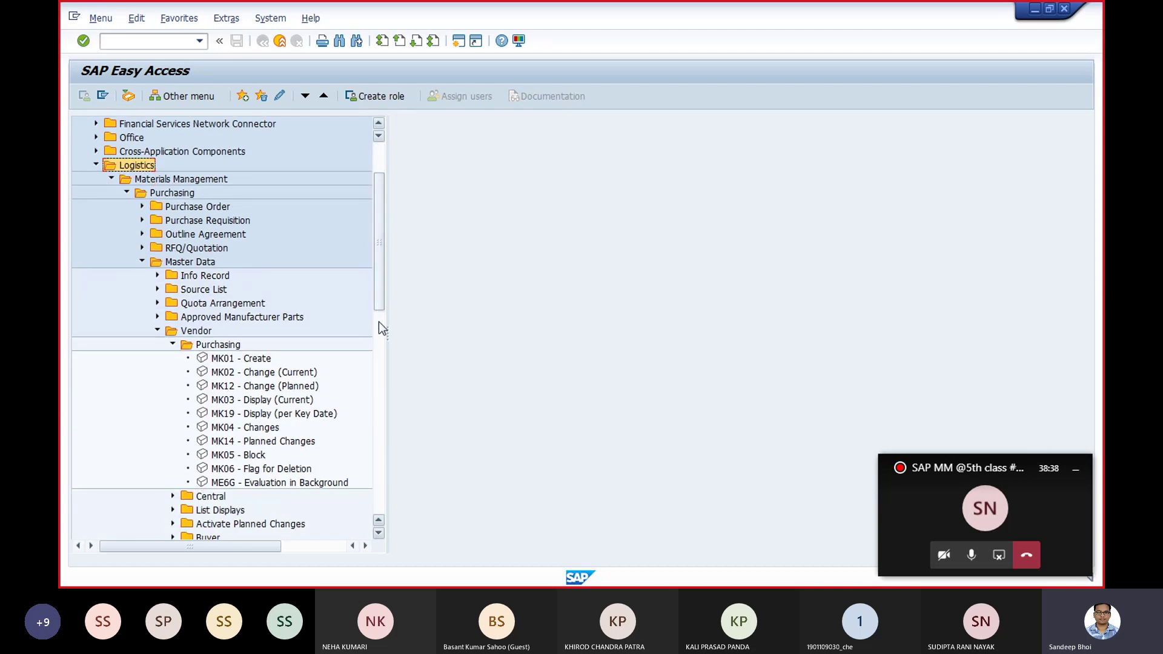
pyautogui.click(173, 497)
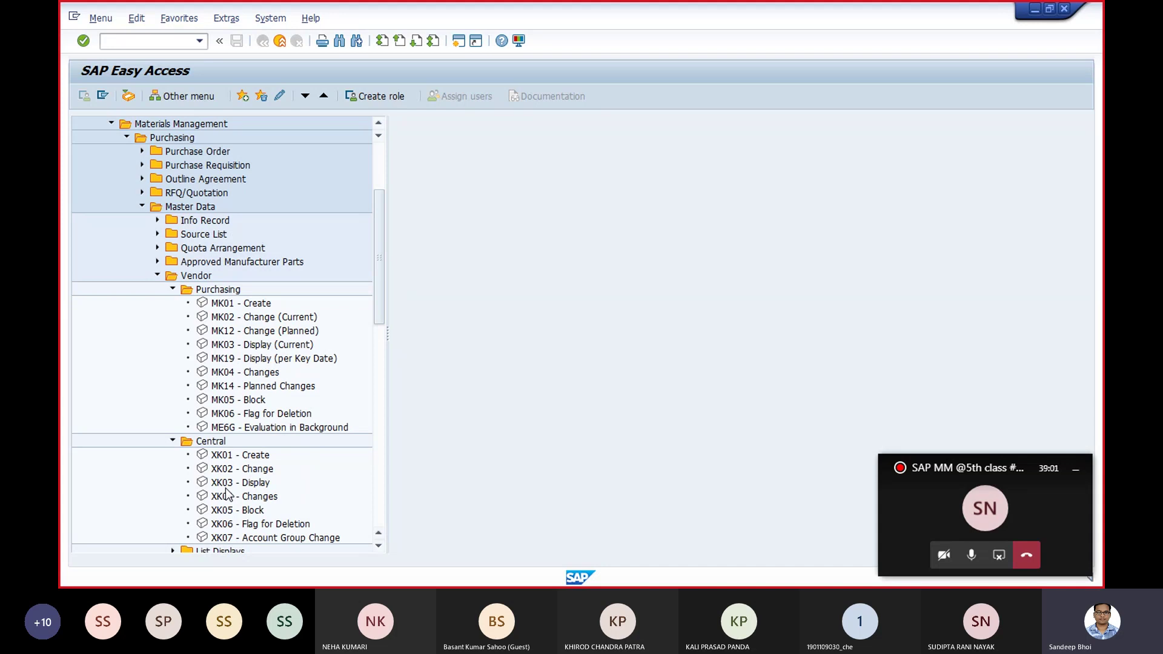
# Look at the Purchase Order > Create transactions, then fold both folders away again
pyautogui.click(142, 151)
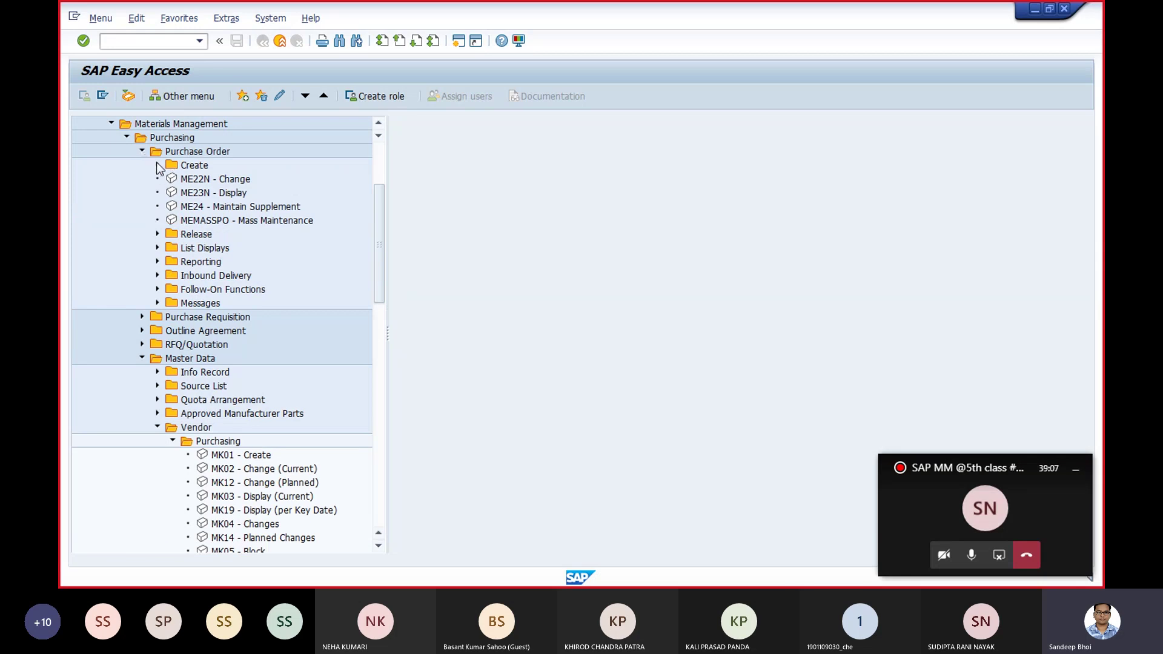
pyautogui.click(156, 162)
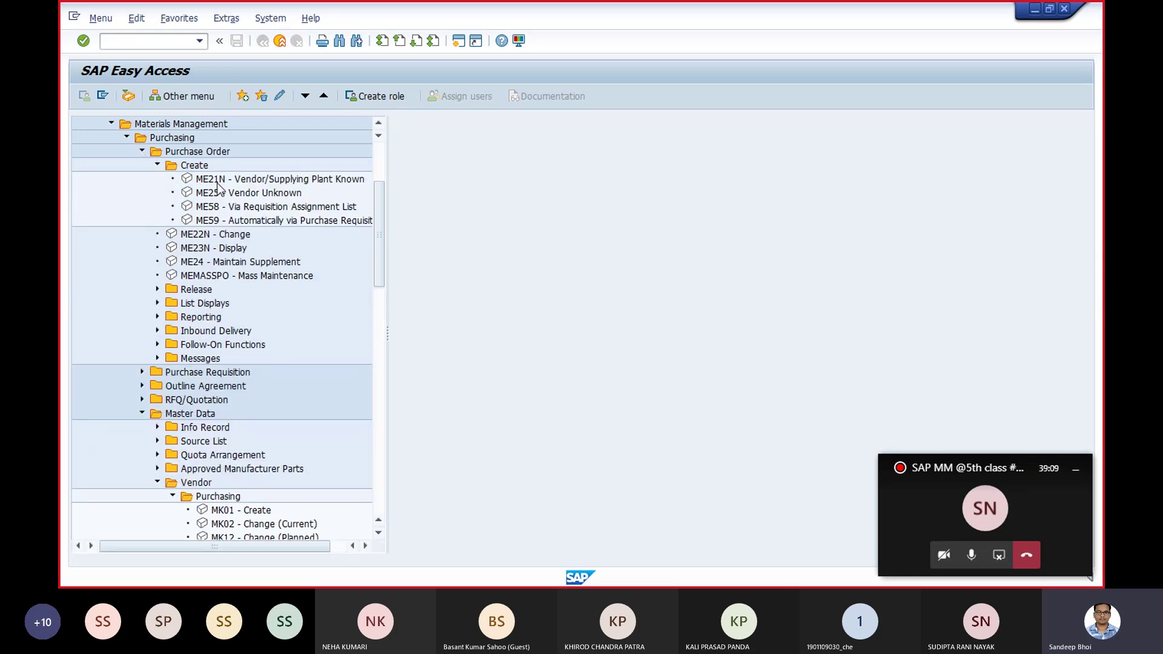
pyautogui.click(158, 165)
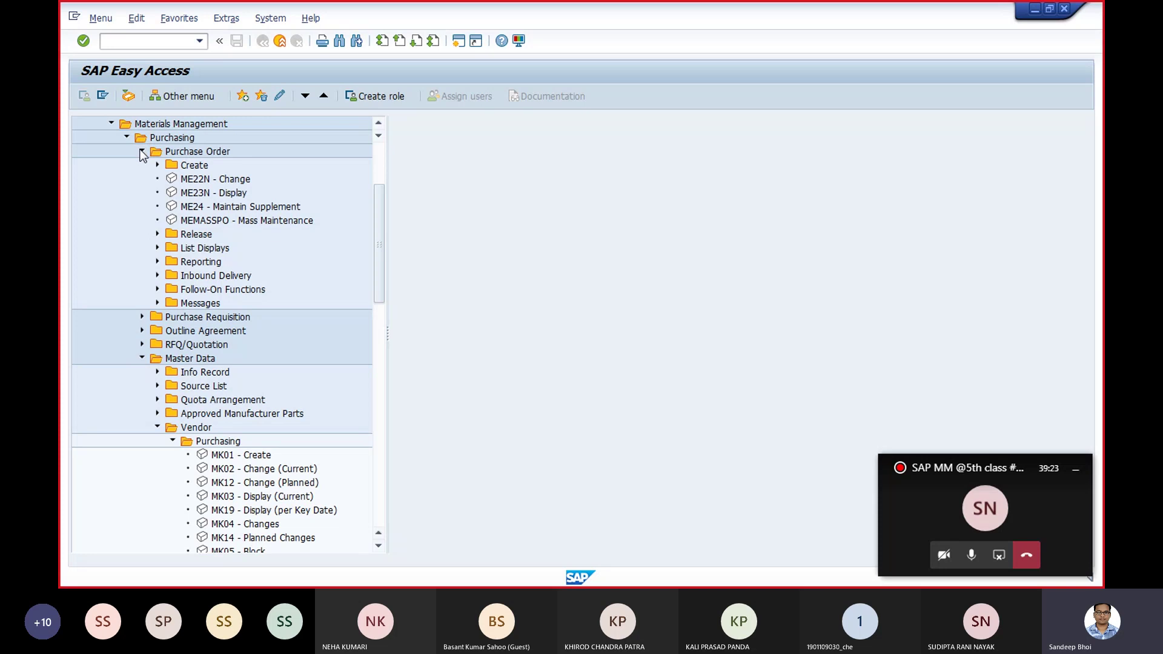
pyautogui.click(142, 152)
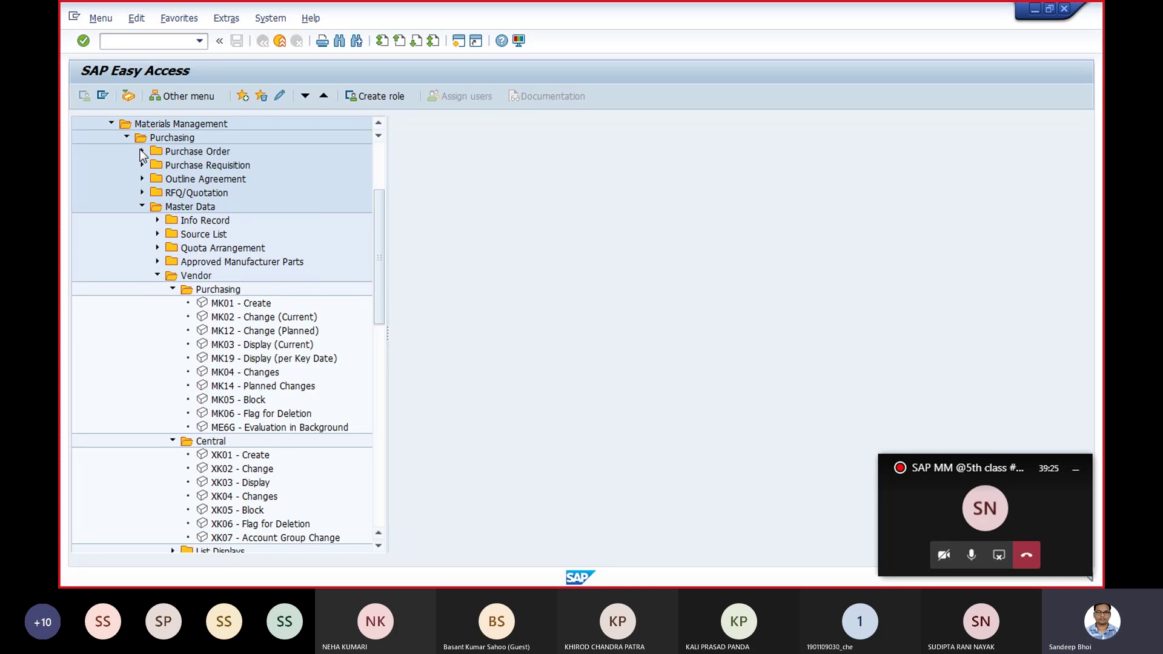
# Collapse Vendor and Master Data and expand Material Master to show its subfolders
pyautogui.click(158, 275)
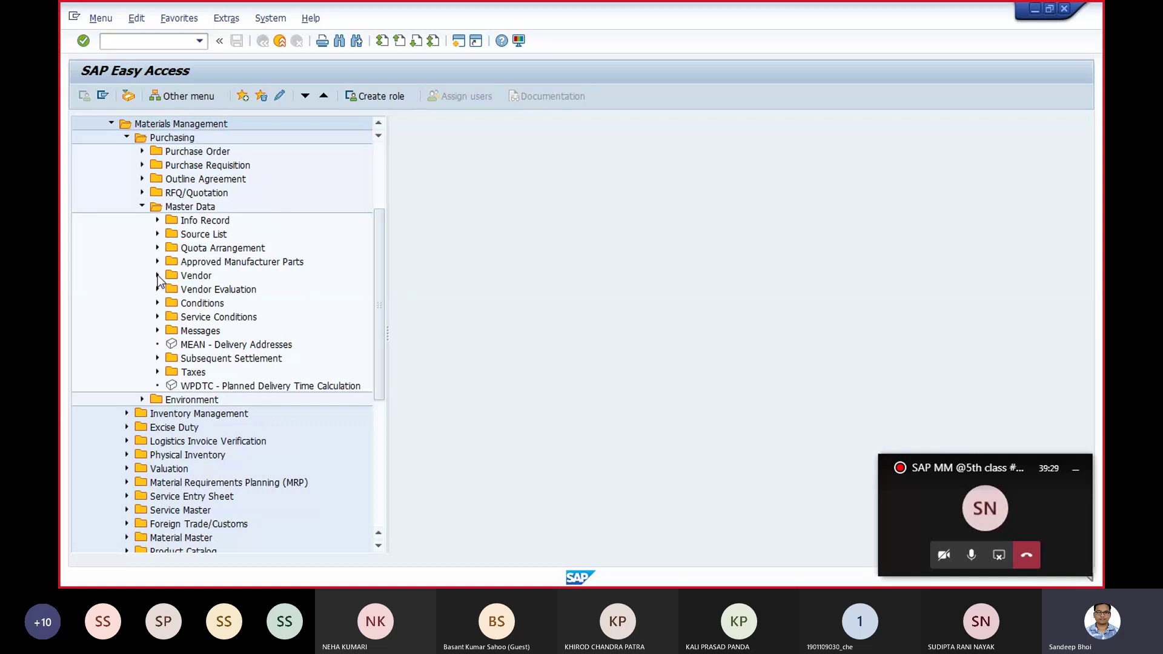
pyautogui.click(143, 206)
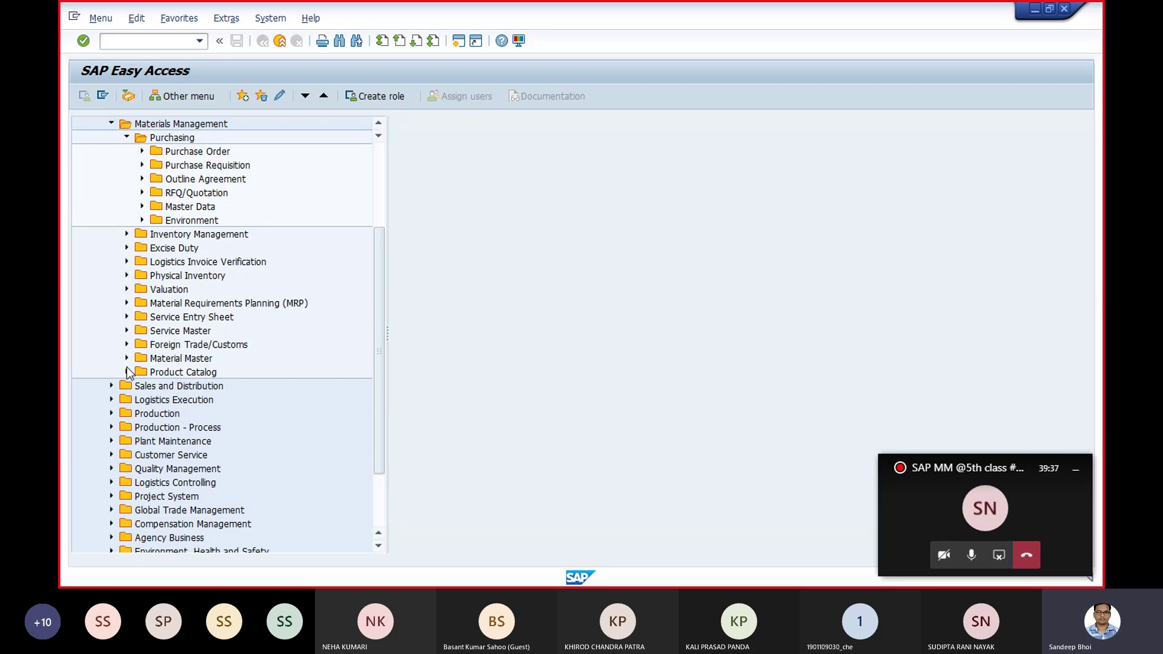
pyautogui.click(127, 359)
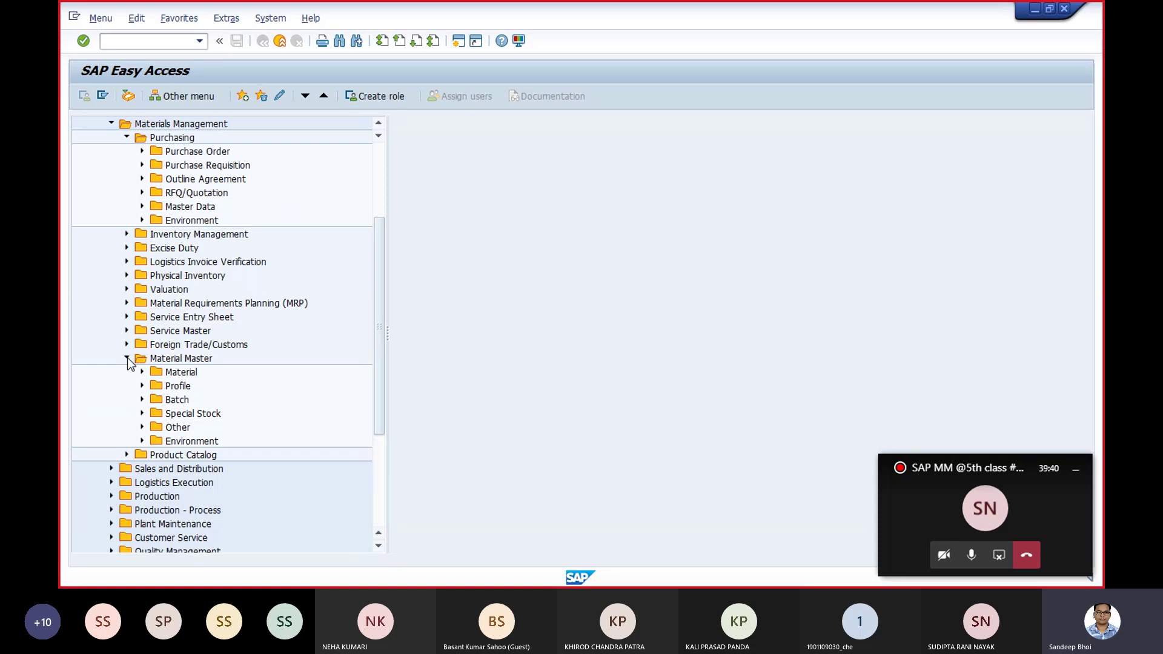
# Collapse Purchasing and expand the Material folder under Material Master
pyautogui.click(126, 137)
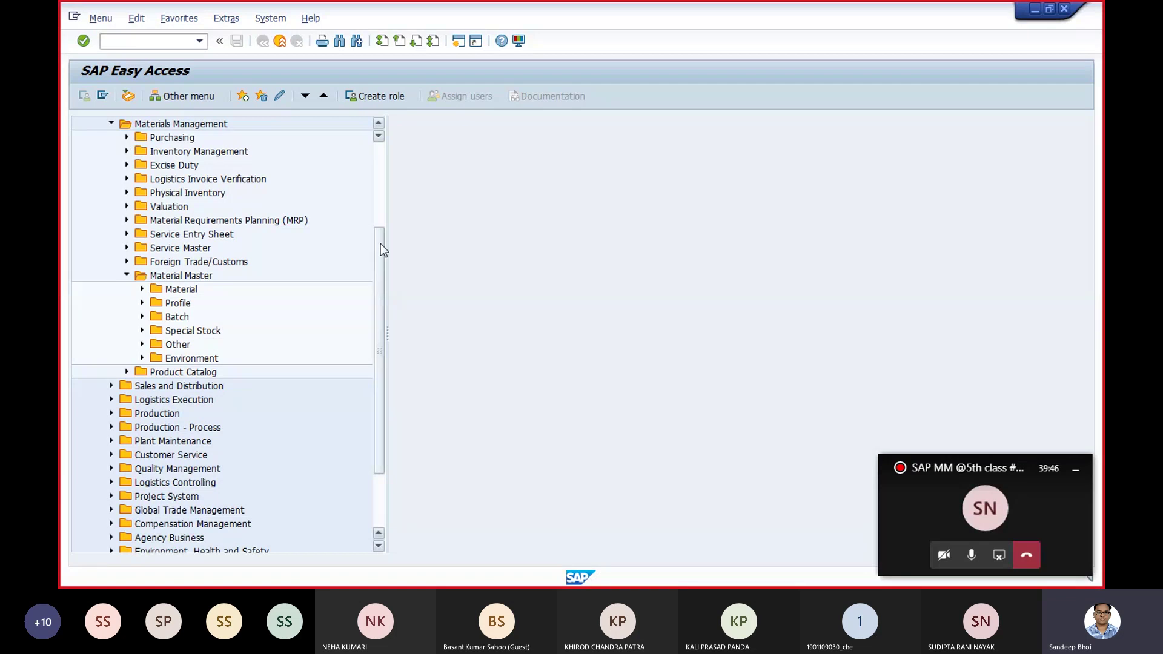
pyautogui.moveTo(380, 243); pyautogui.dragTo(381, 202)
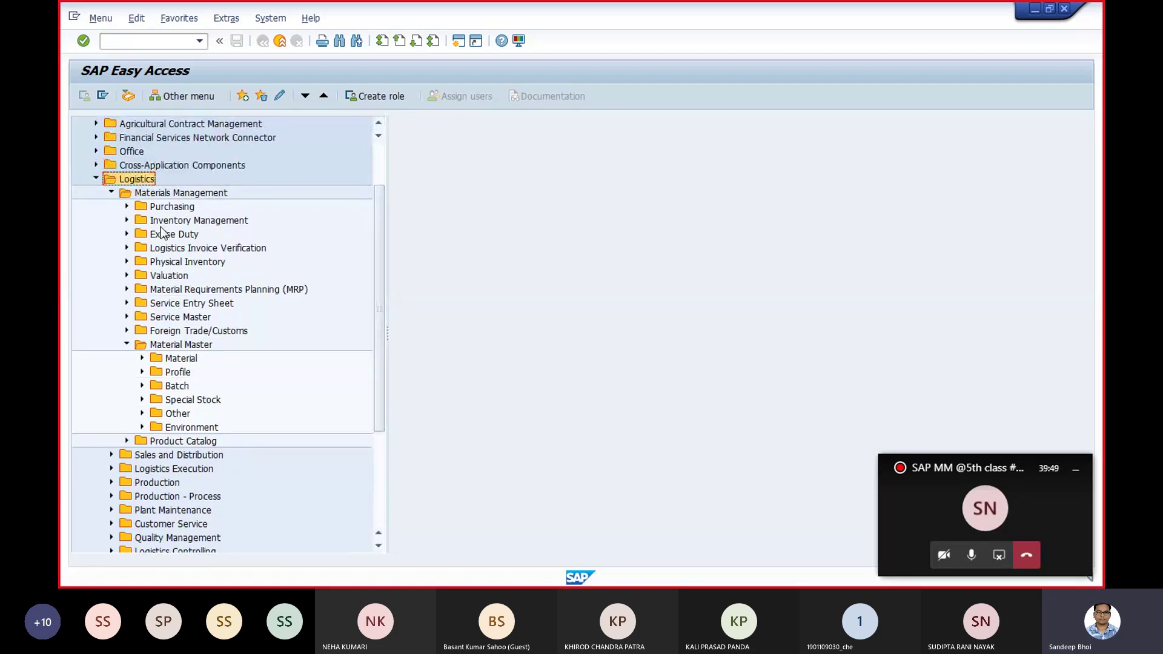
pyautogui.click(142, 358)
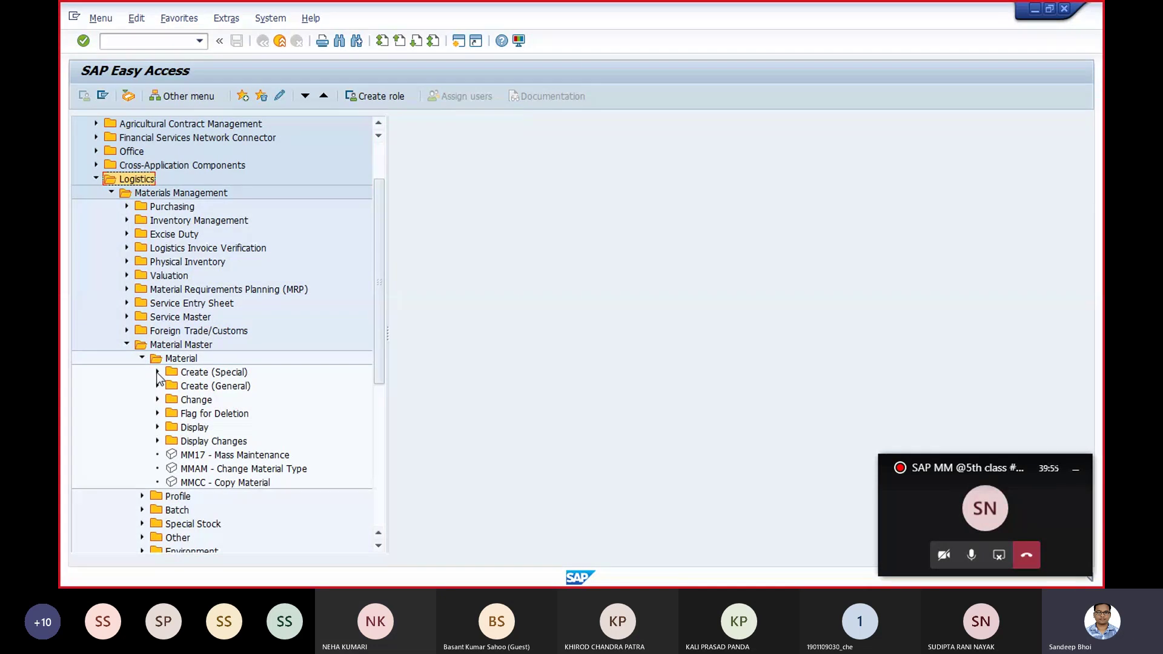
# Briefly list the Create (Special) transactions, then show the course PDF's Creation of Material Master Records page
pyautogui.click(157, 372)
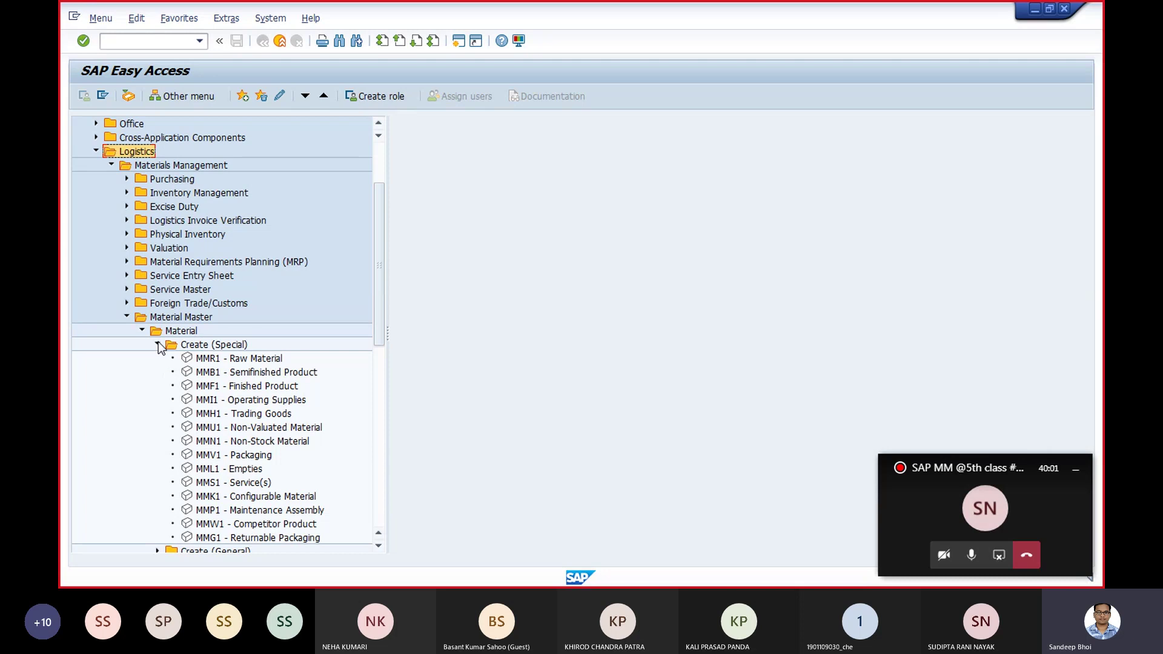
pyautogui.click(158, 344)
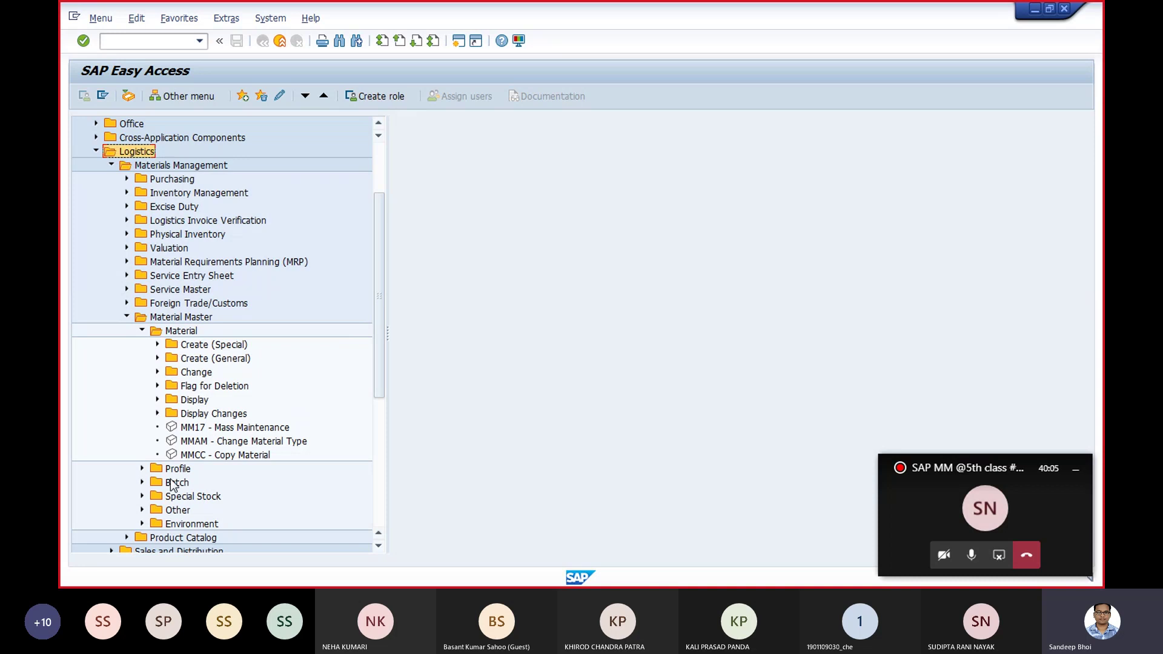
pyautogui.moveTo(411, 584)
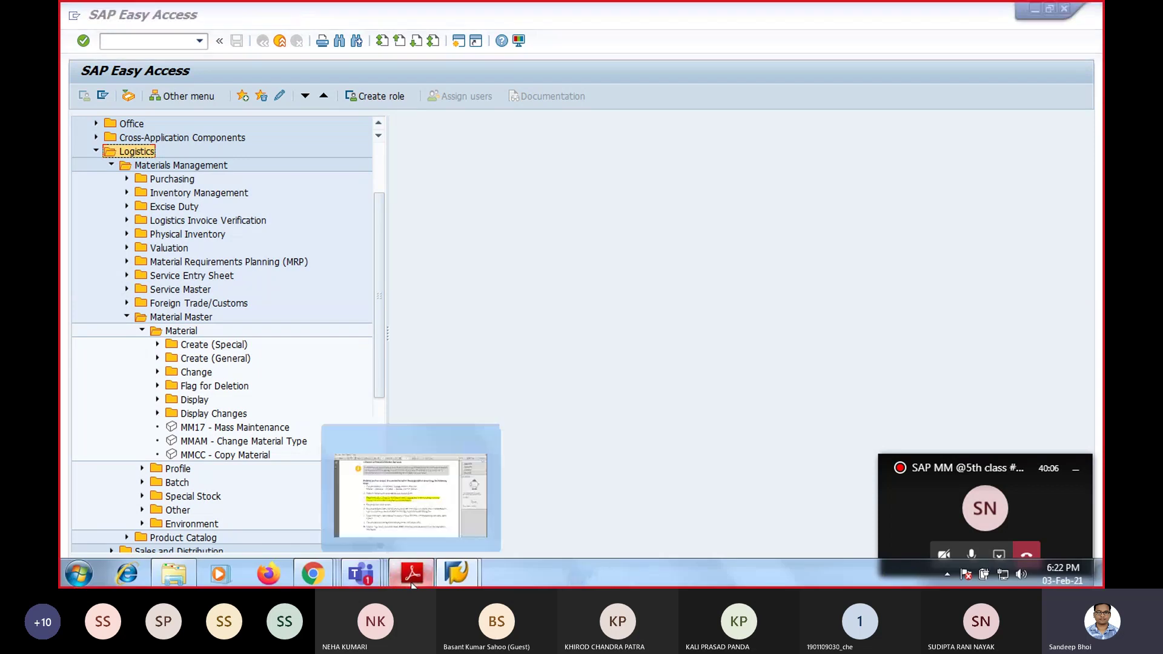
pyautogui.click(411, 580)
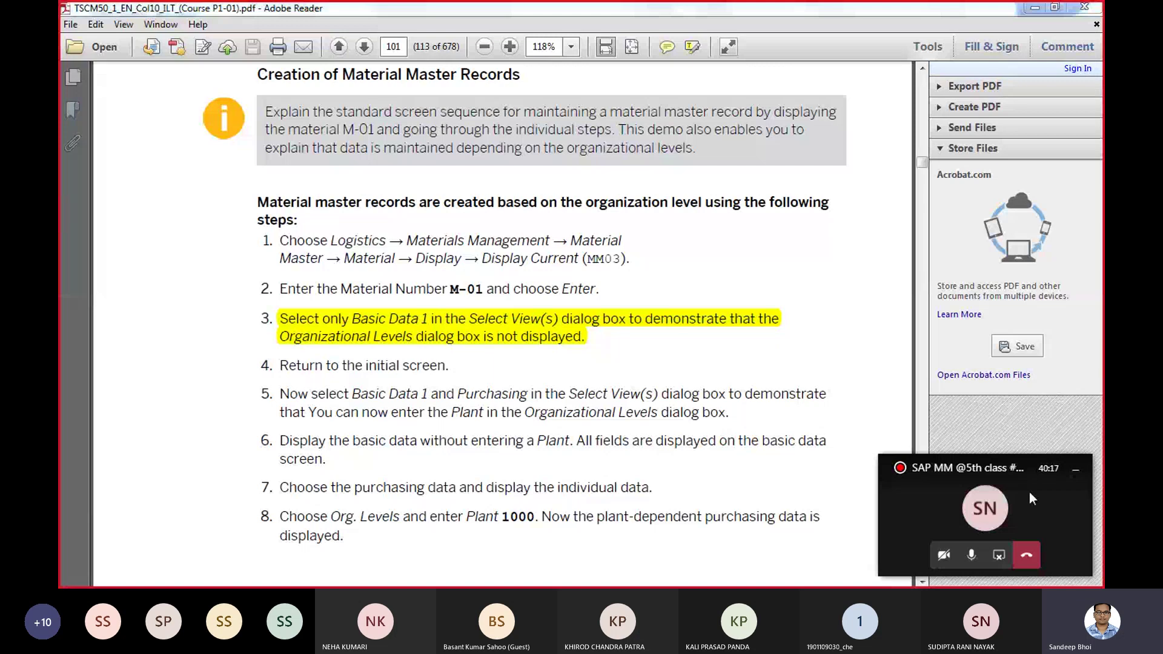
# Move the call window aside and page down through the Material Type and Industry Sector figures
pyautogui.moveTo(1029, 498); pyautogui.dragTo(1083, 331)
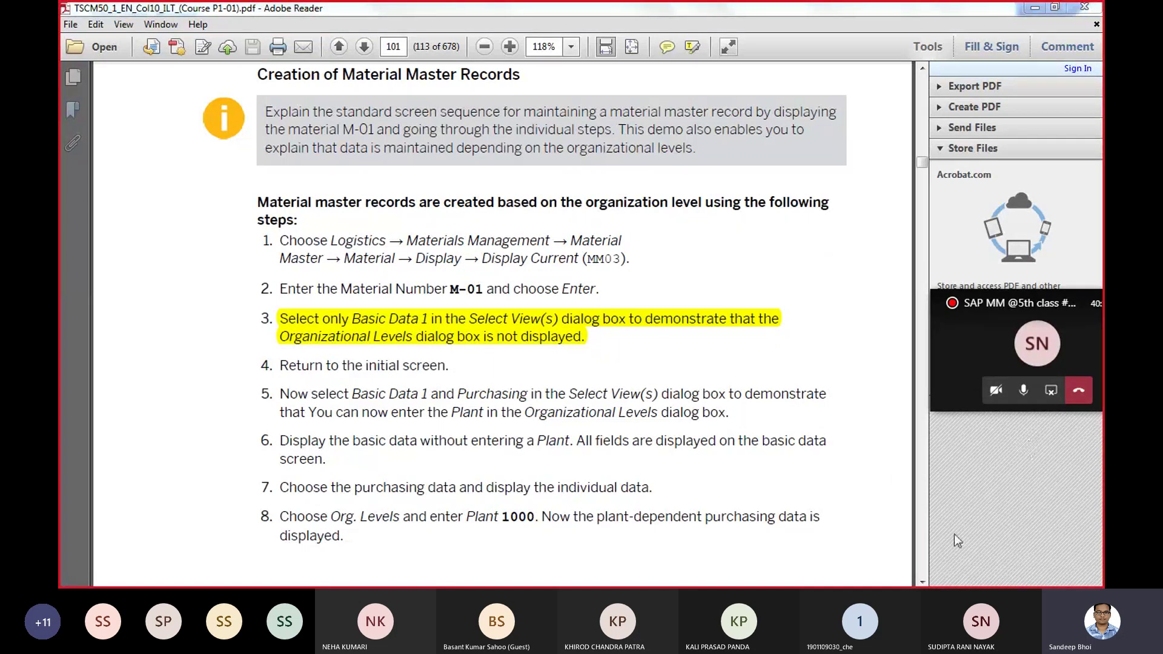
pyautogui.click(921, 582)
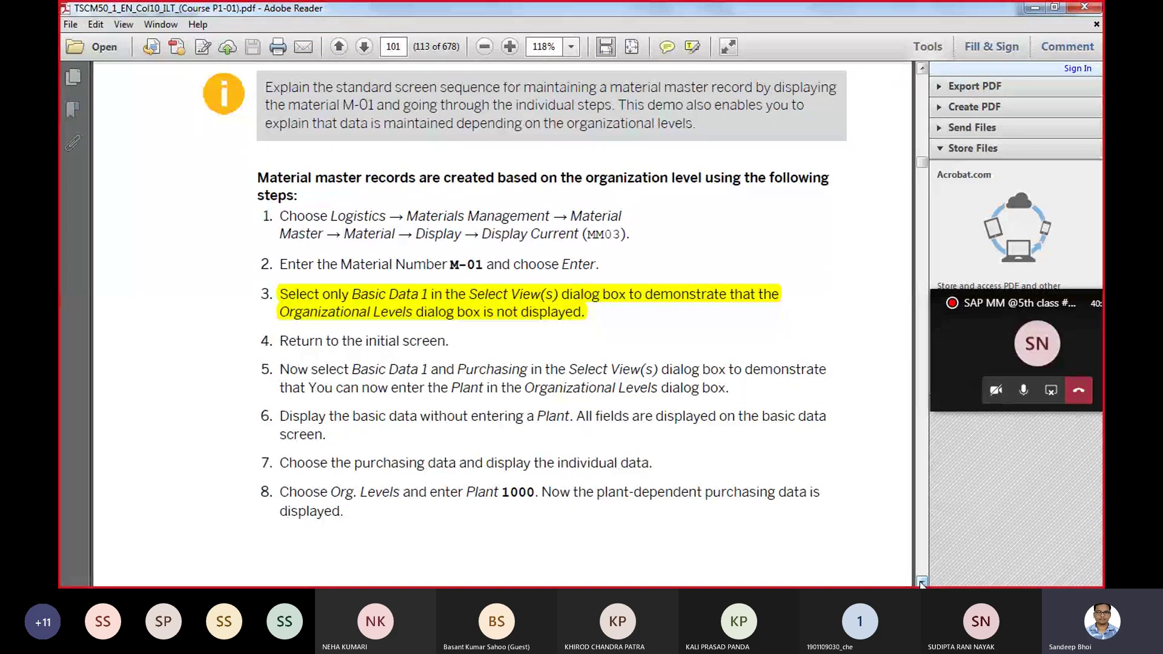
pyautogui.click(921, 582)
pyautogui.click(921, 581)
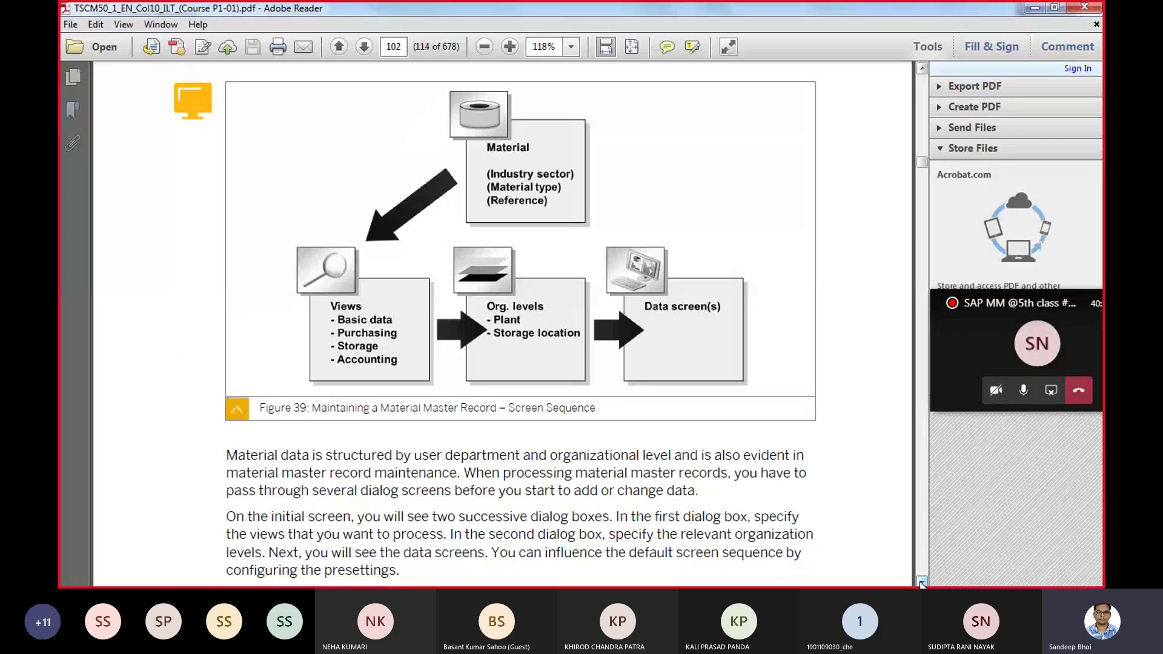
pyautogui.click(921, 582)
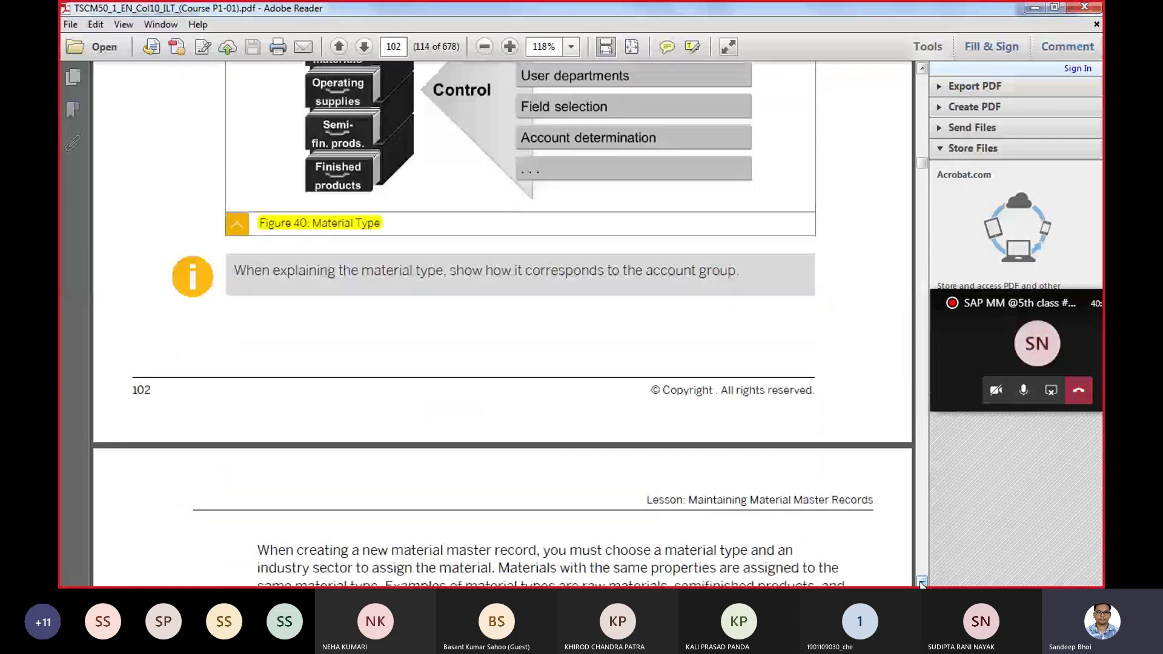
pyautogui.click(921, 582)
pyautogui.click(921, 582)
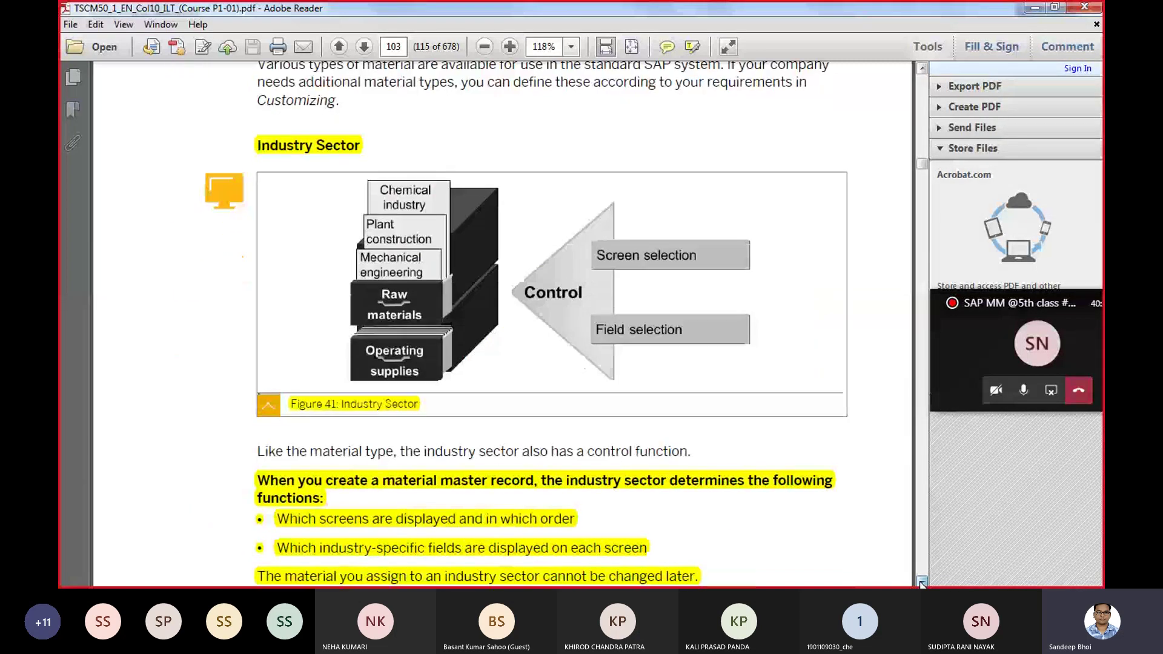
pyautogui.click(921, 582)
pyautogui.click(921, 581)
# Continue to page 105's MM01 exercise steps and initial-screen data table
pyautogui.click(921, 582)
pyautogui.click(921, 582)
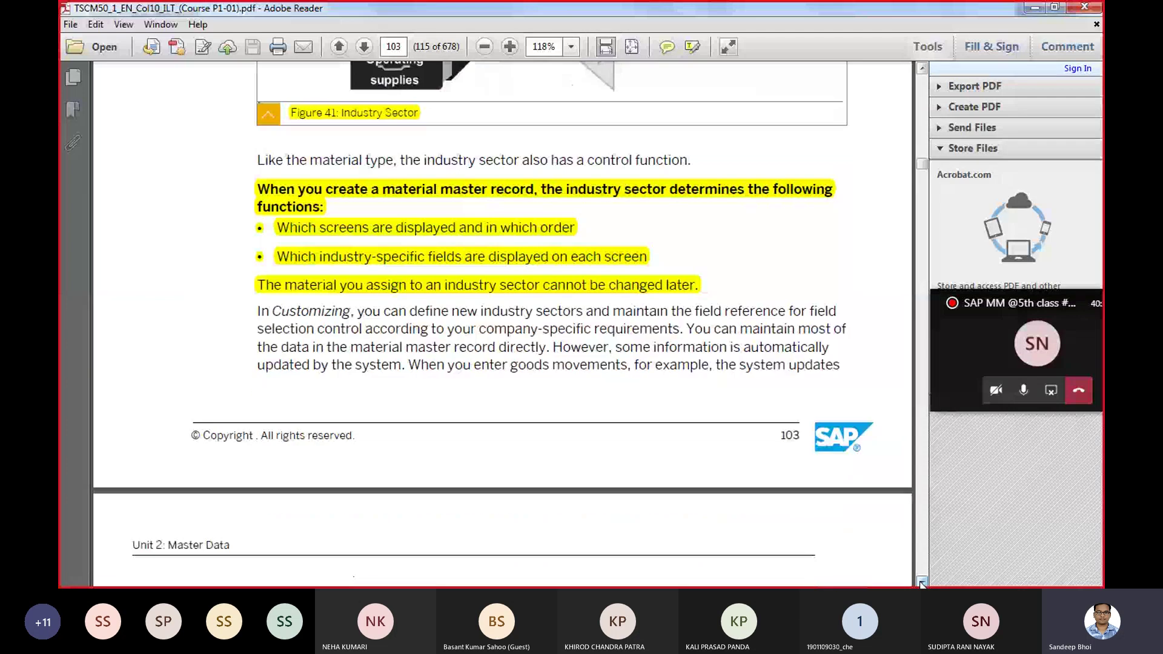
pyautogui.click(921, 582)
pyautogui.click(921, 581)
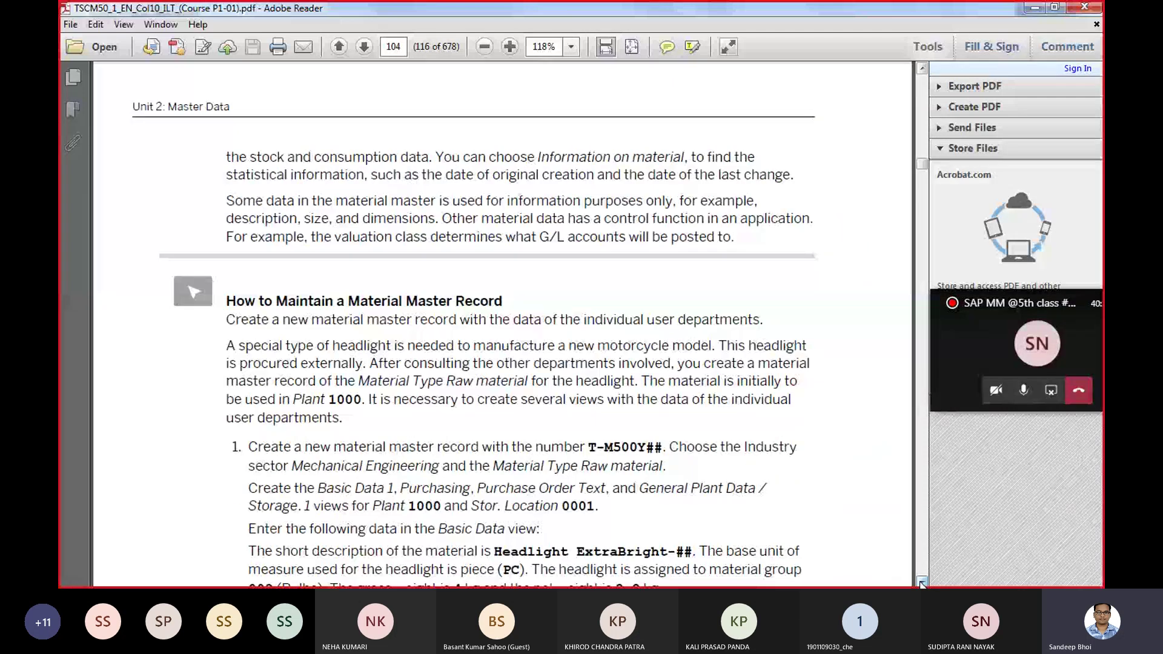
pyautogui.click(921, 582)
pyautogui.click(921, 582)
pyautogui.click(920, 582)
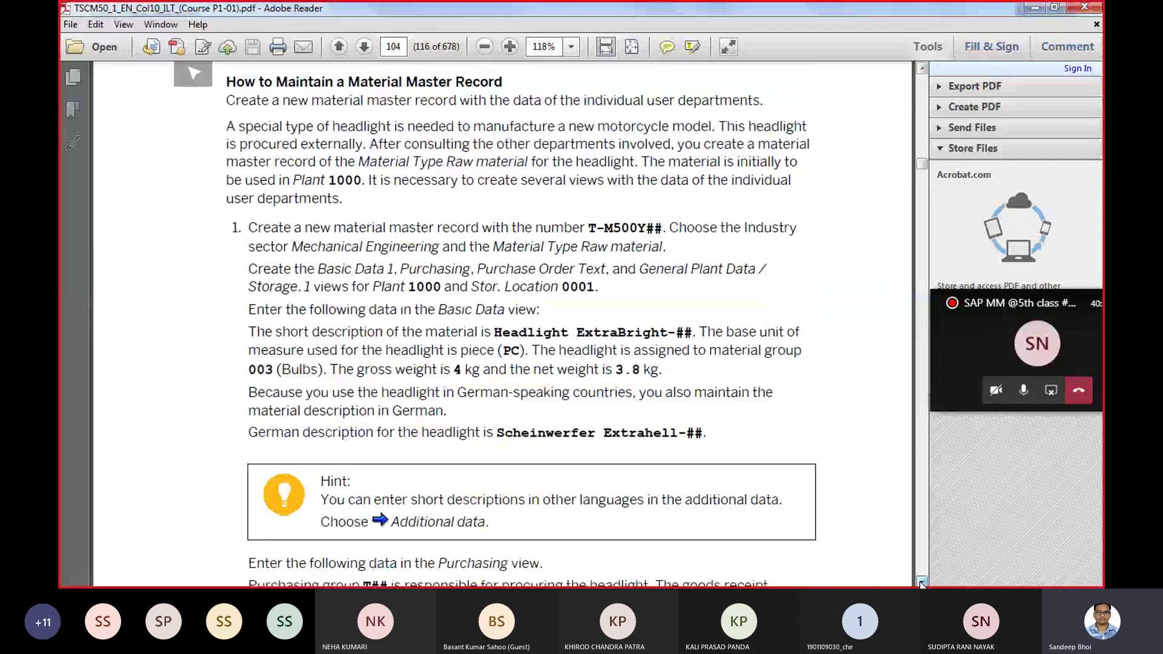
pyautogui.click(921, 582)
pyautogui.click(921, 582)
pyautogui.click(921, 582)
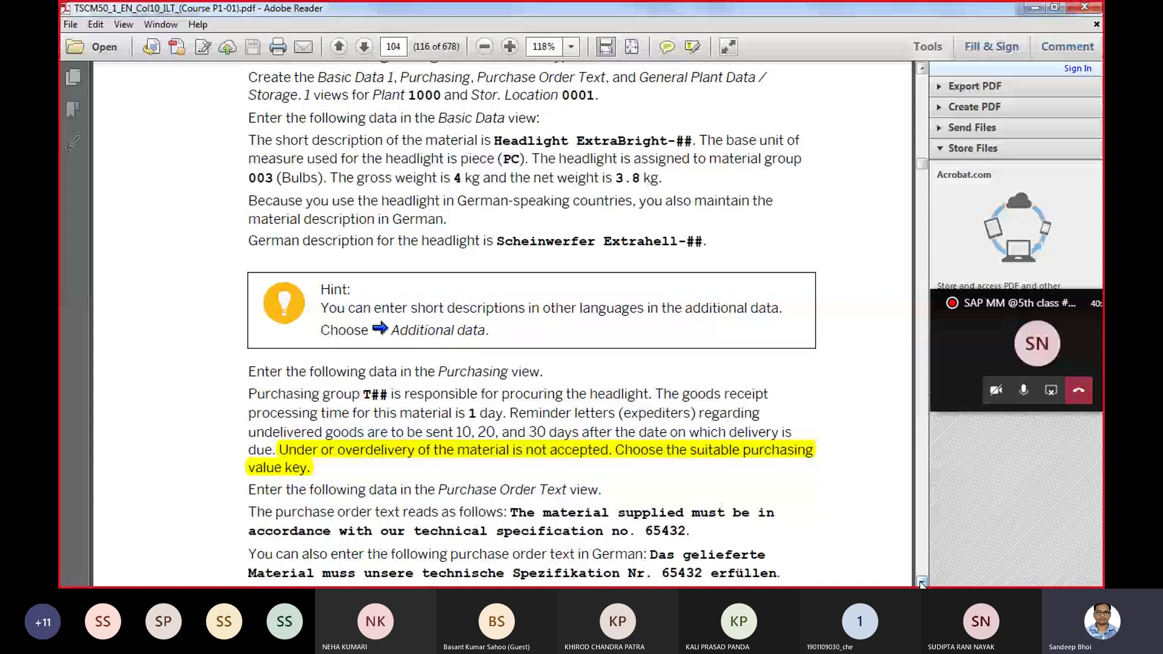
pyautogui.click(921, 582)
pyautogui.click(921, 582)
pyautogui.click(921, 582)
pyautogui.click(921, 582)
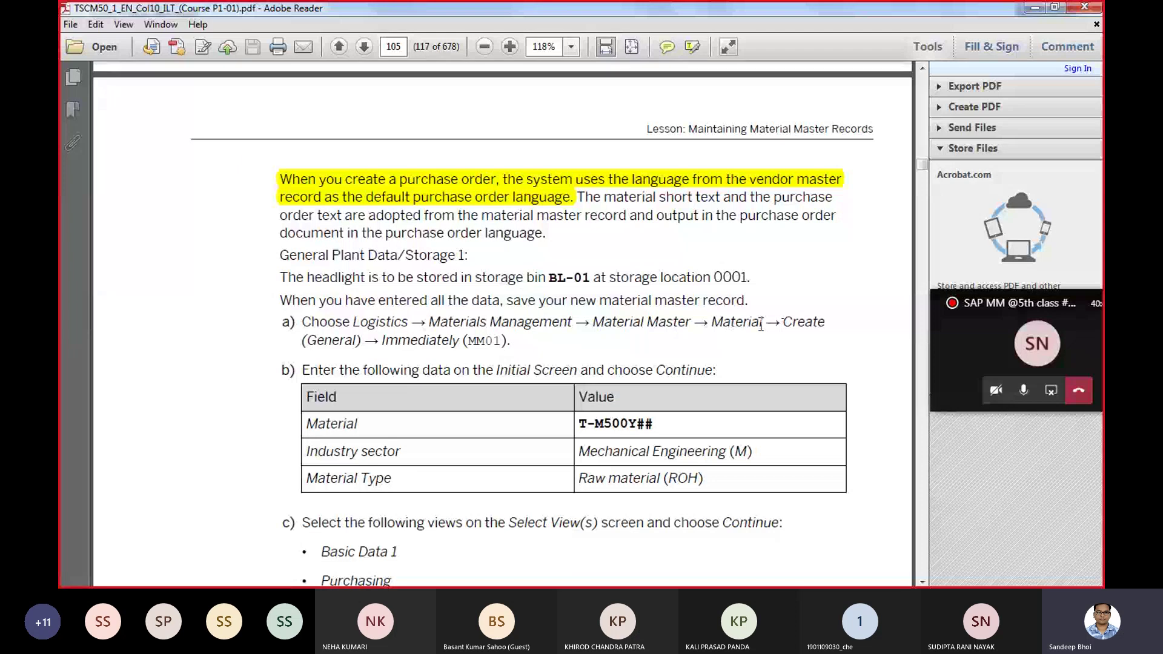
# Back in SAP Easy Access, expand Create (General) and Display to show MM01, MM11, MM03 and MM19
pyautogui.moveTo(266, 578)
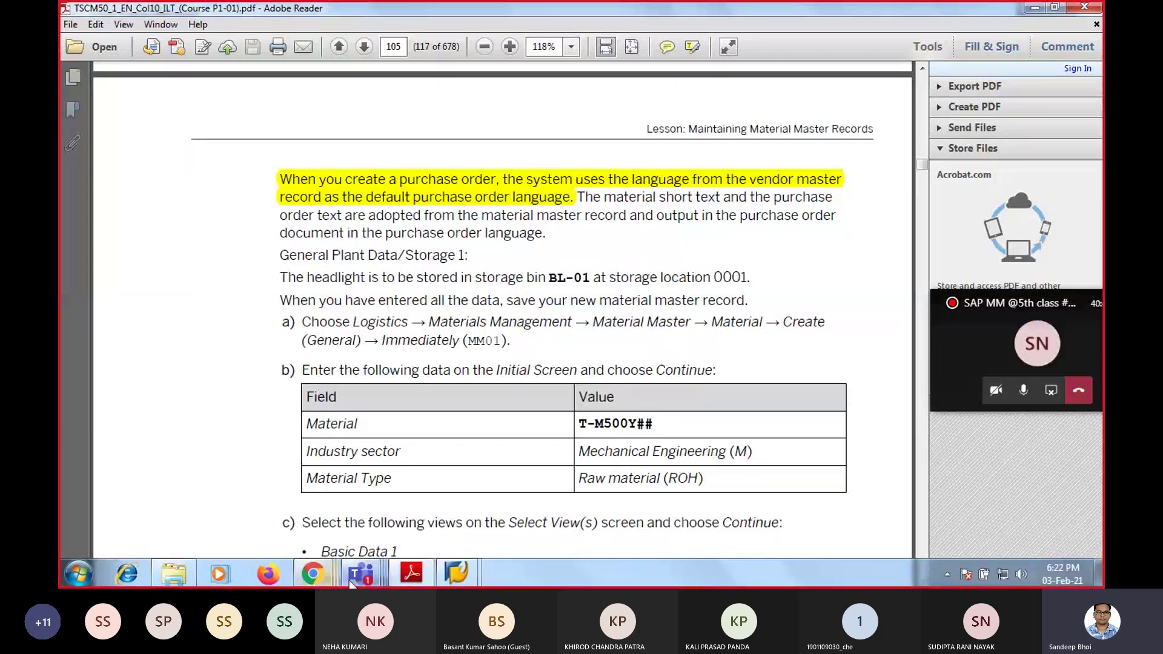
pyautogui.moveTo(455, 574)
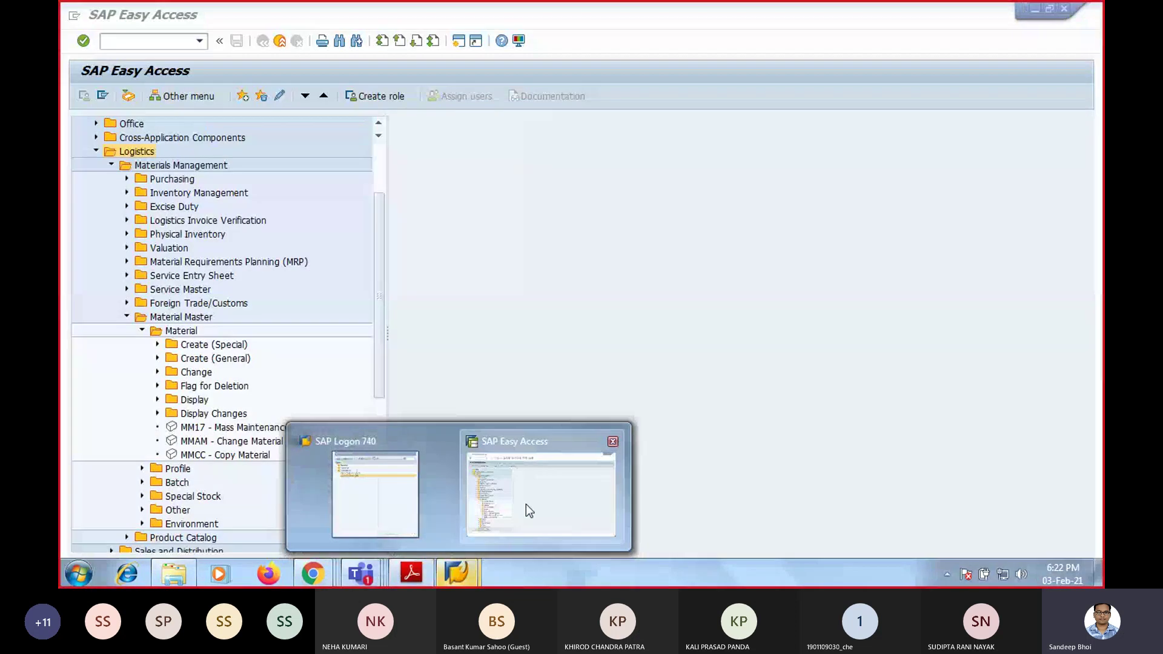
pyautogui.click(526, 506)
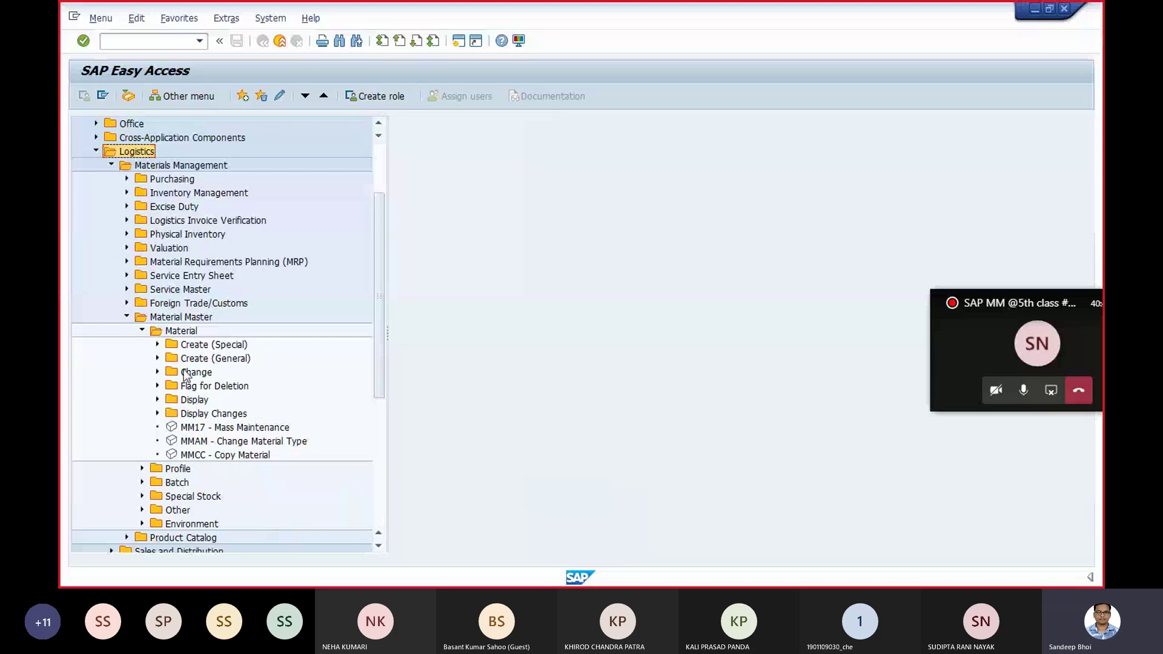
pyautogui.click(158, 344)
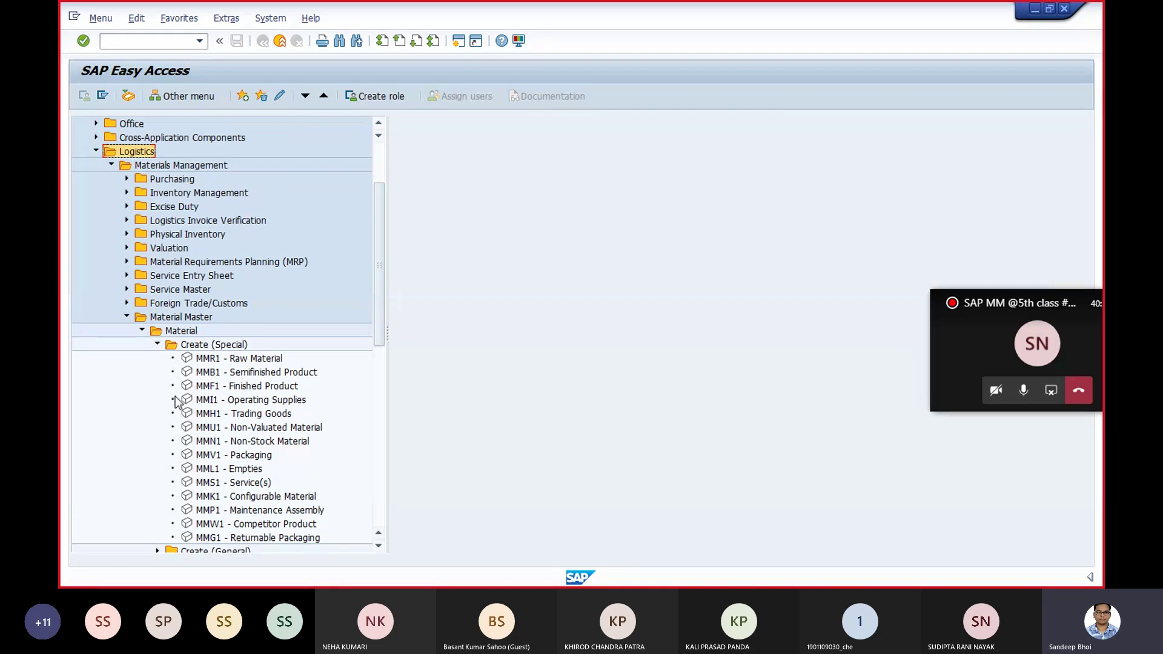
pyautogui.click(159, 345)
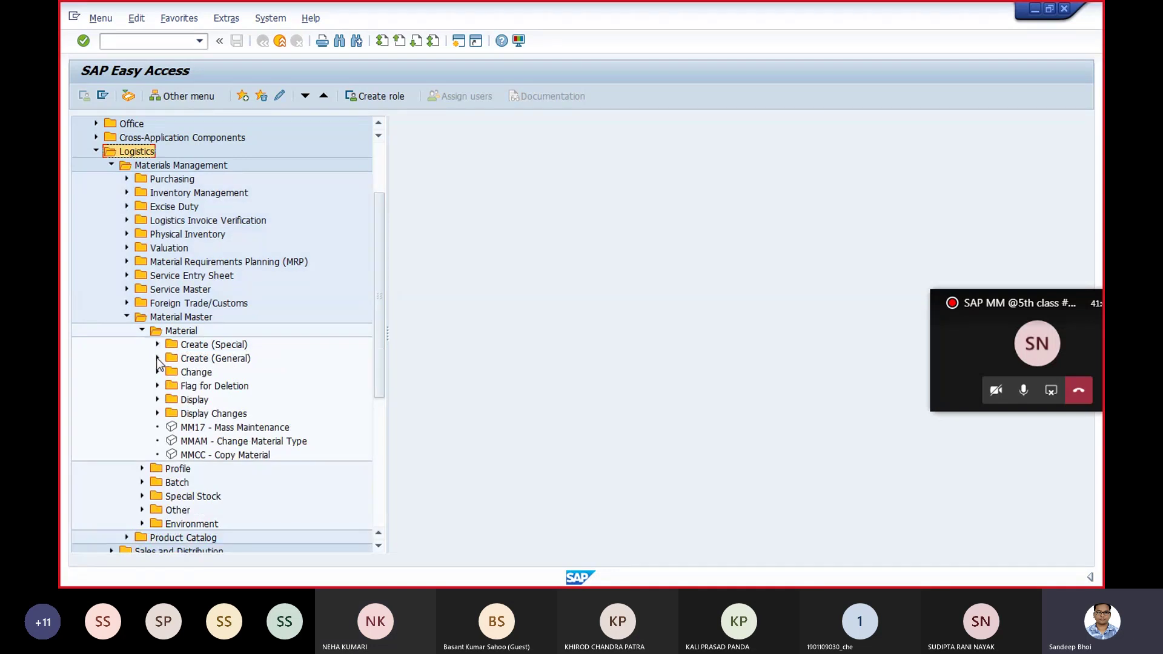
pyautogui.click(157, 359)
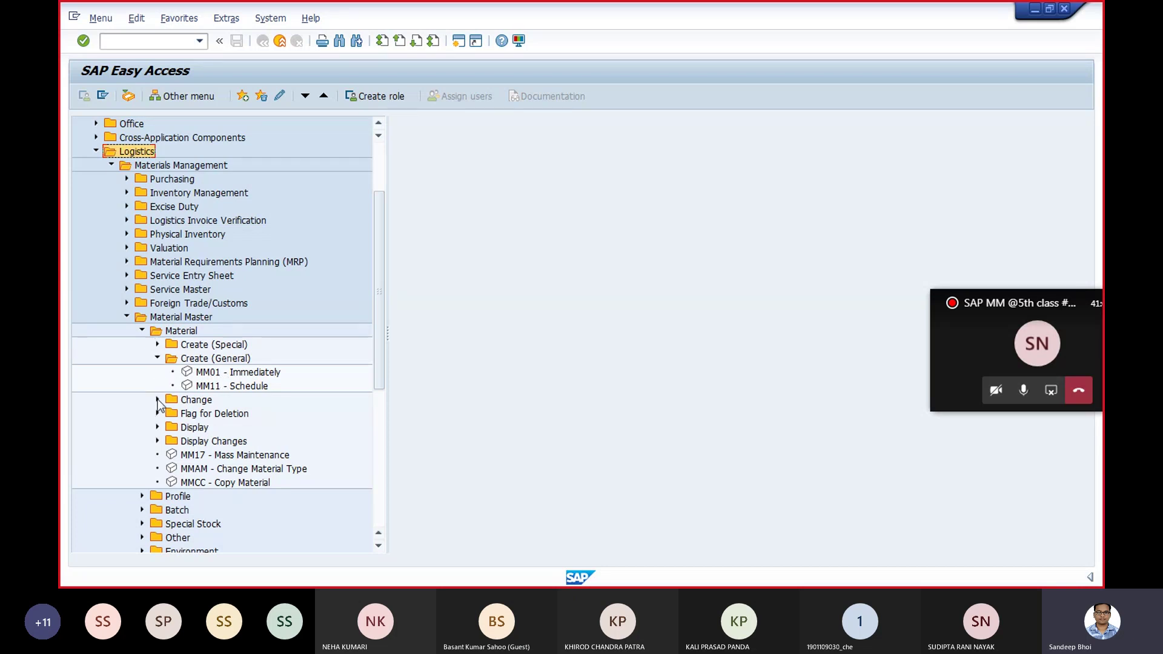
pyautogui.click(157, 427)
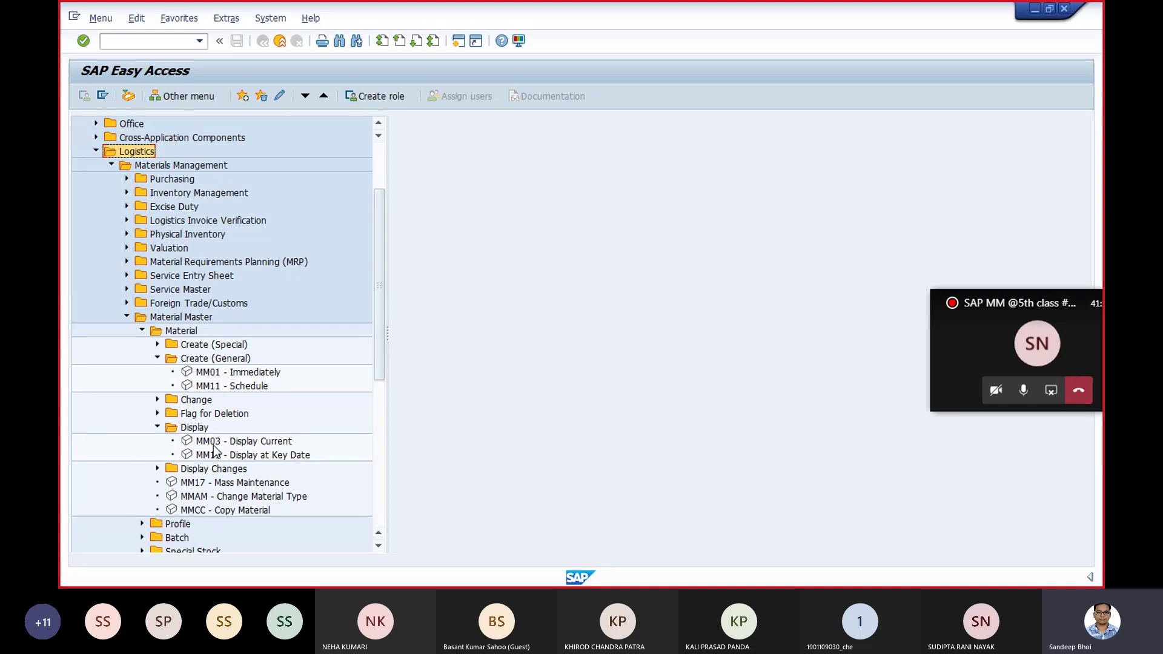
# Launch MM01 from the menu tree, then return to Easy Access with /n
pyautogui.doubleClick(206, 372)
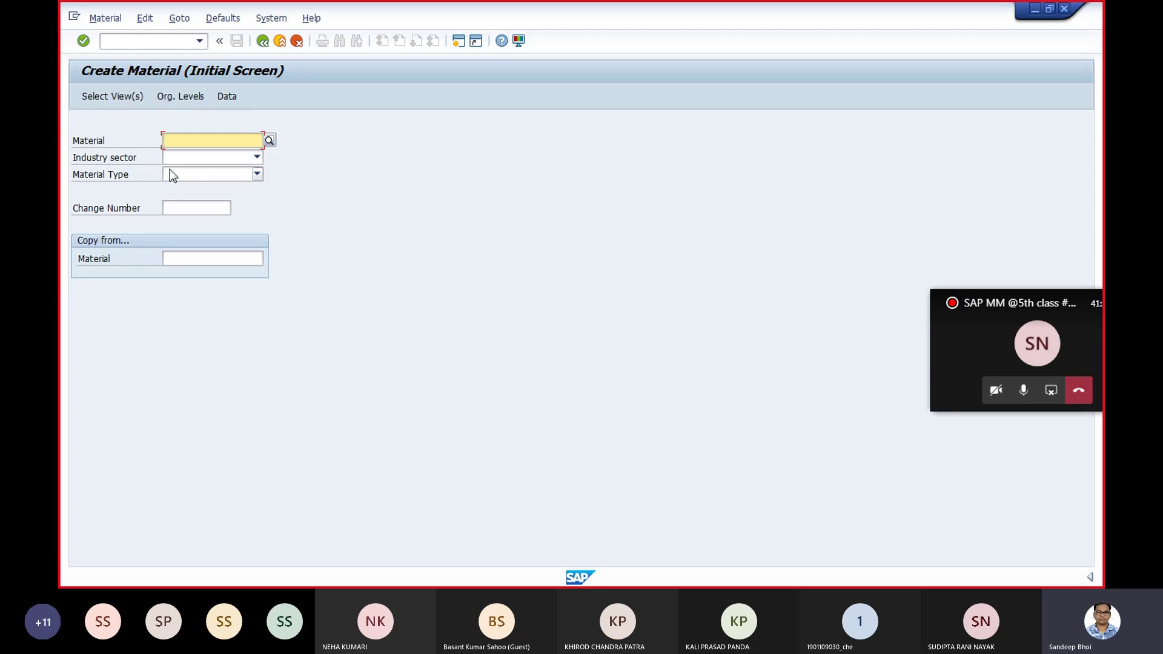
pyautogui.click(150, 44)
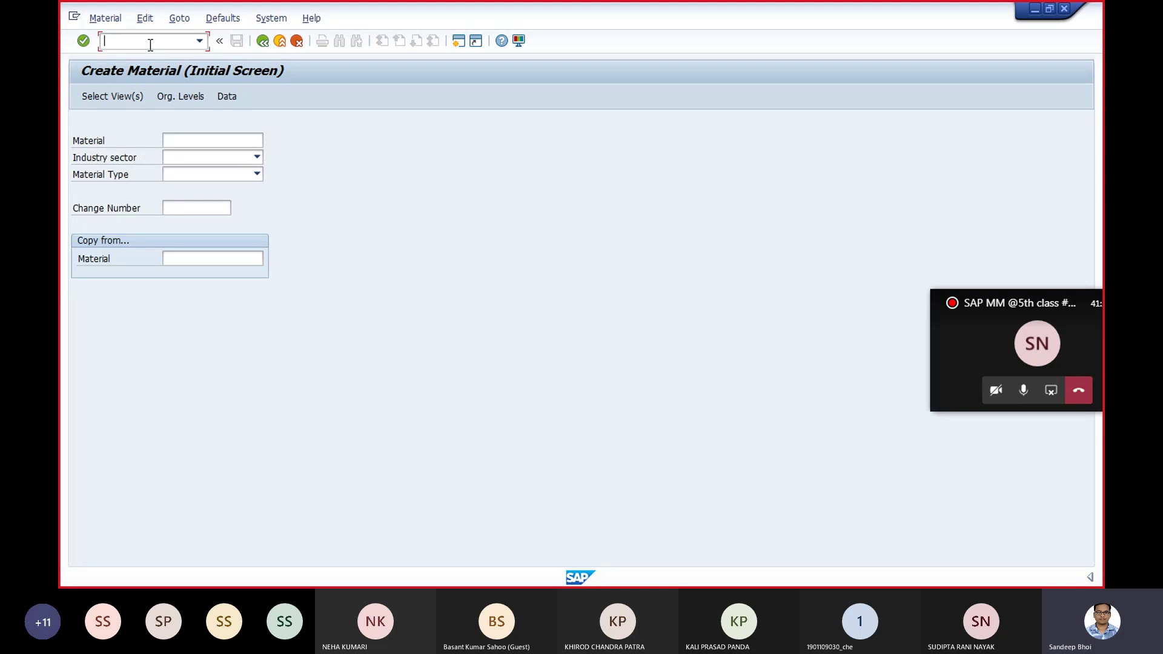
pyautogui.write('/n')
pyautogui.press('Return')
# Open the Create Material initial screen by entering mm01 in the command field
pyautogui.click(150, 44)
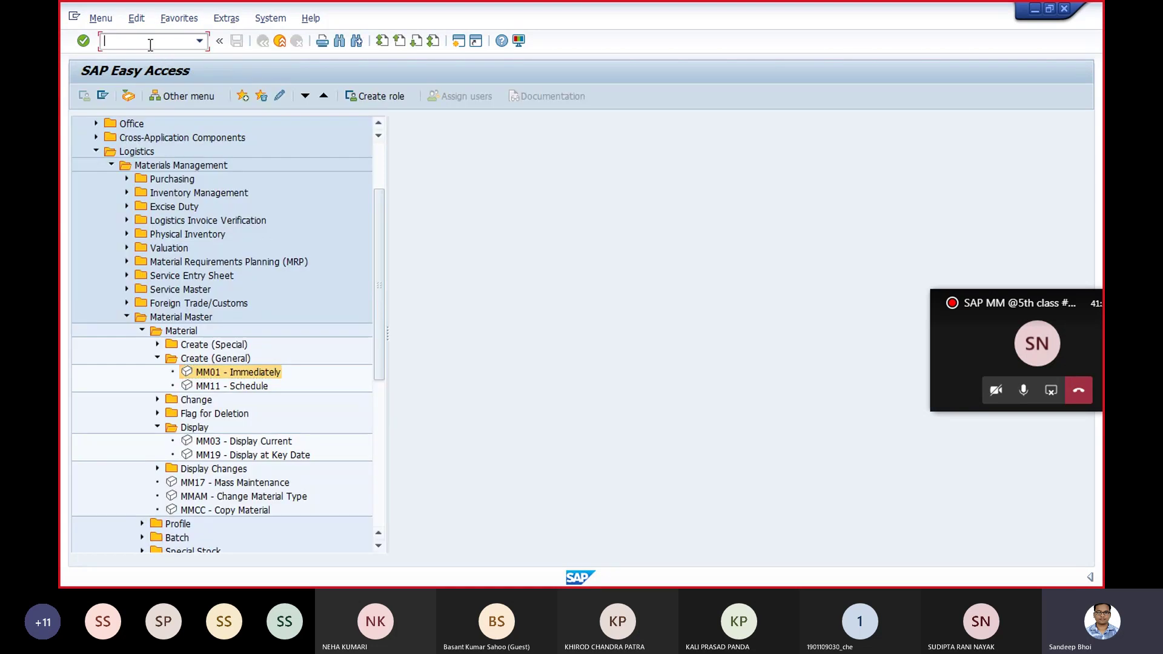
pyautogui.write('mm01')
pyautogui.click(83, 40)
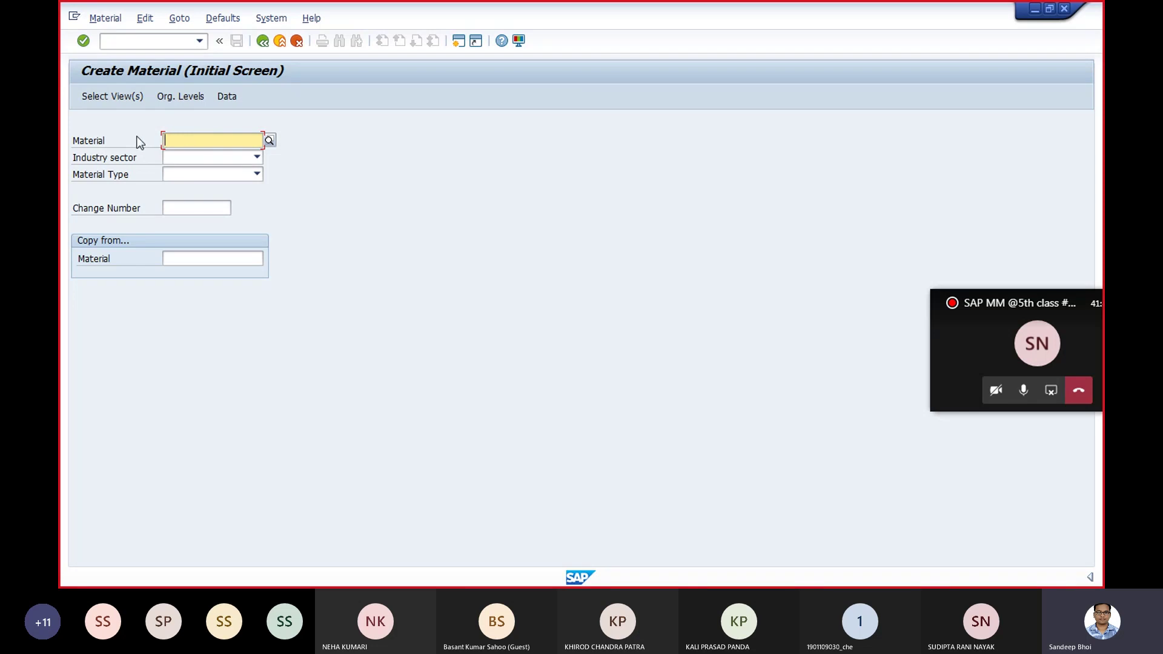
pyautogui.click(257, 158)
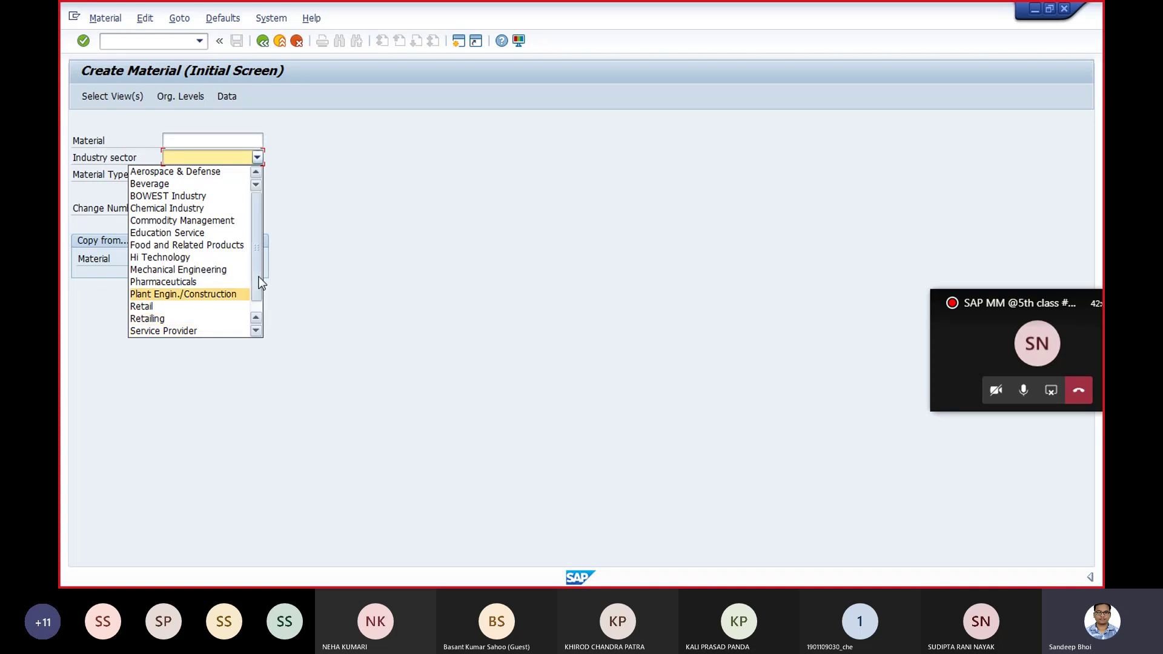
pyautogui.moveTo(257, 278); pyautogui.dragTo(255, 296)
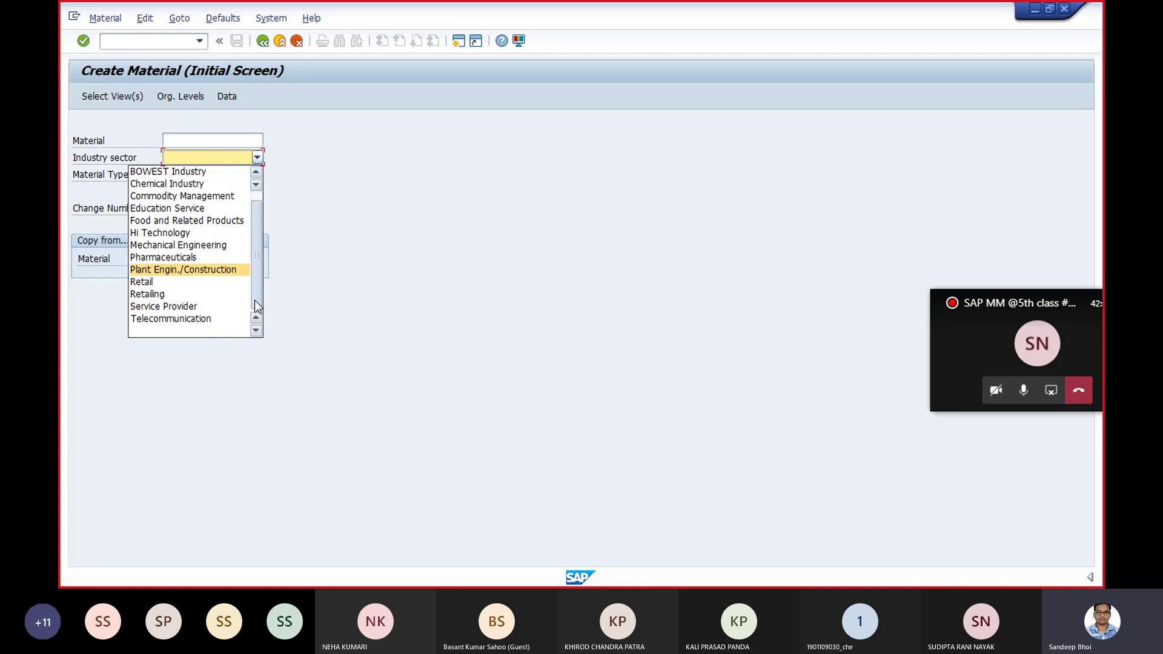
pyautogui.moveTo(254, 300); pyautogui.dragTo(252, 241)
pyautogui.click(297, 200)
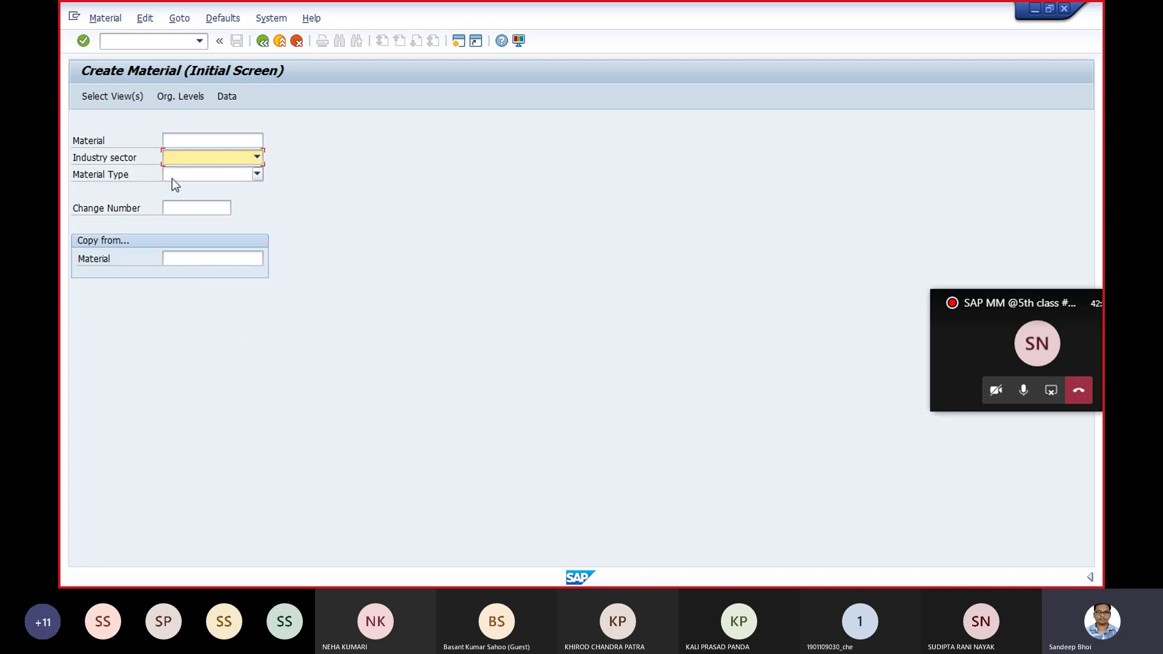
pyautogui.click(258, 175)
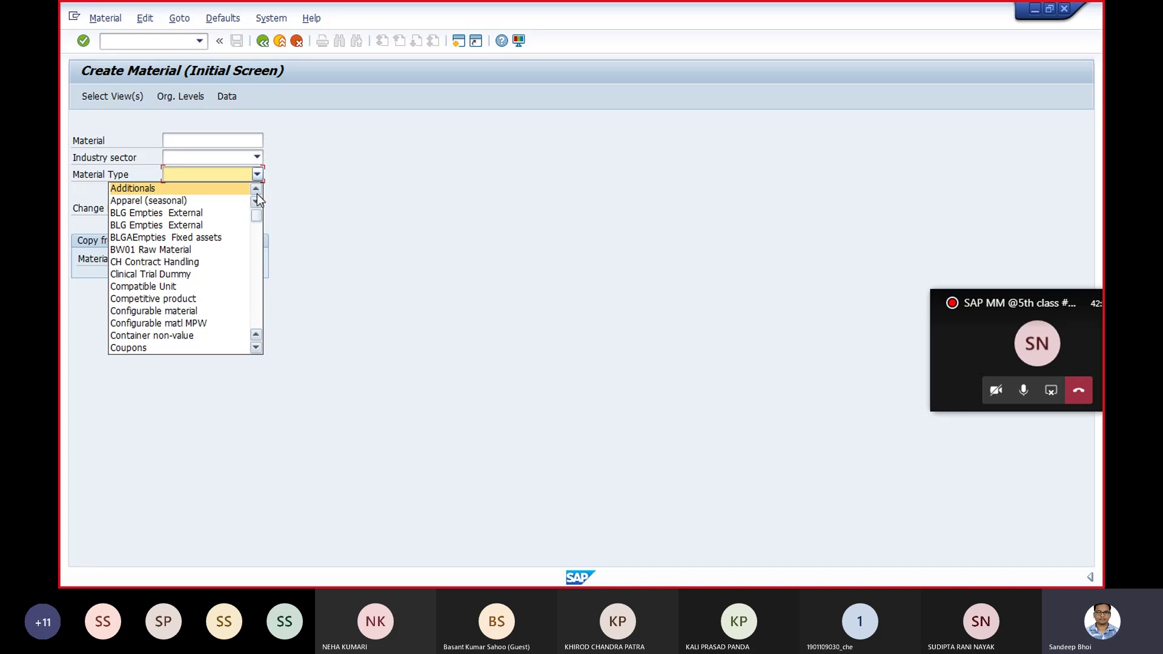
pyautogui.moveTo(255, 216); pyautogui.dragTo(257, 254)
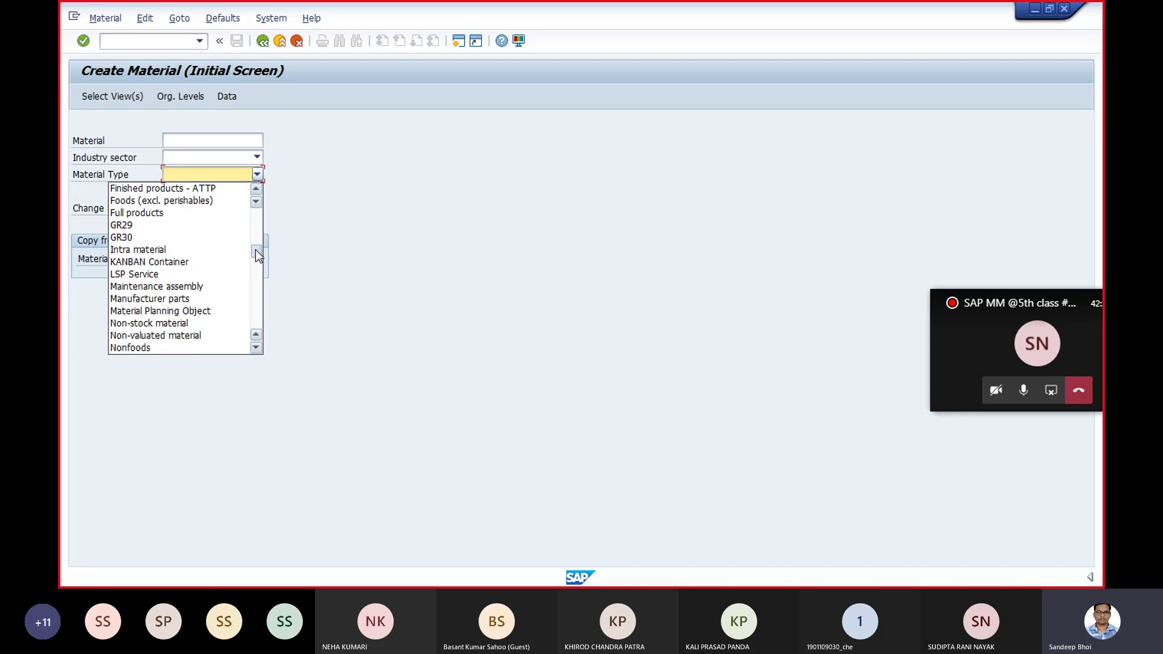
pyautogui.scroll(-1, 256, 255)
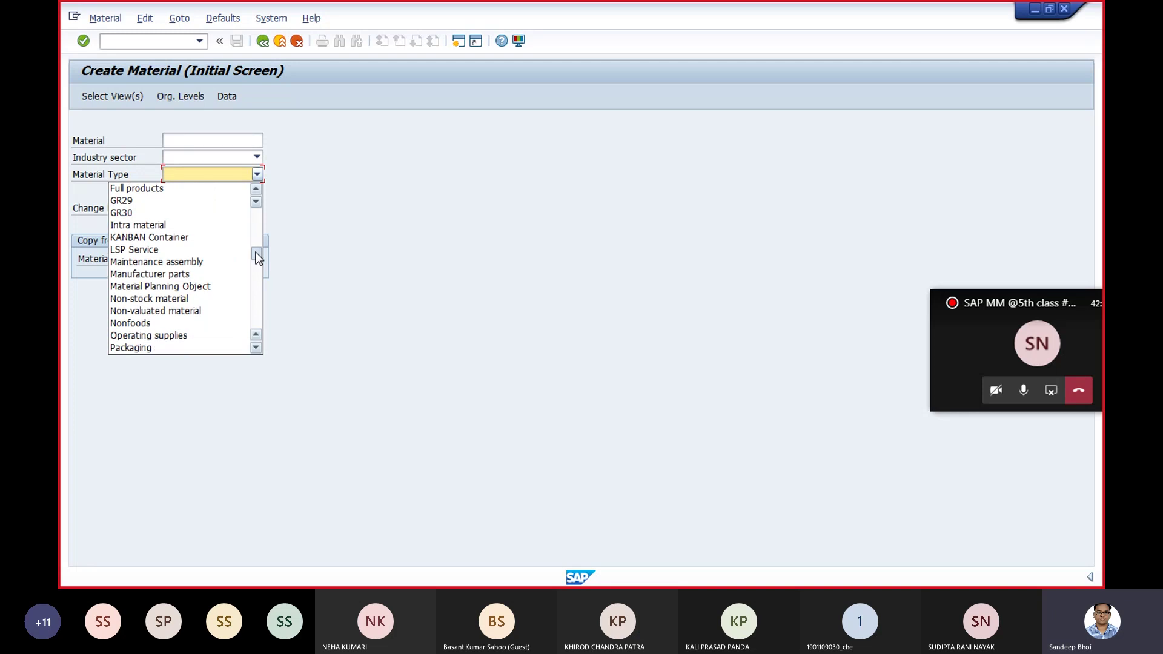
pyautogui.moveTo(257, 257); pyautogui.dragTo(258, 285)
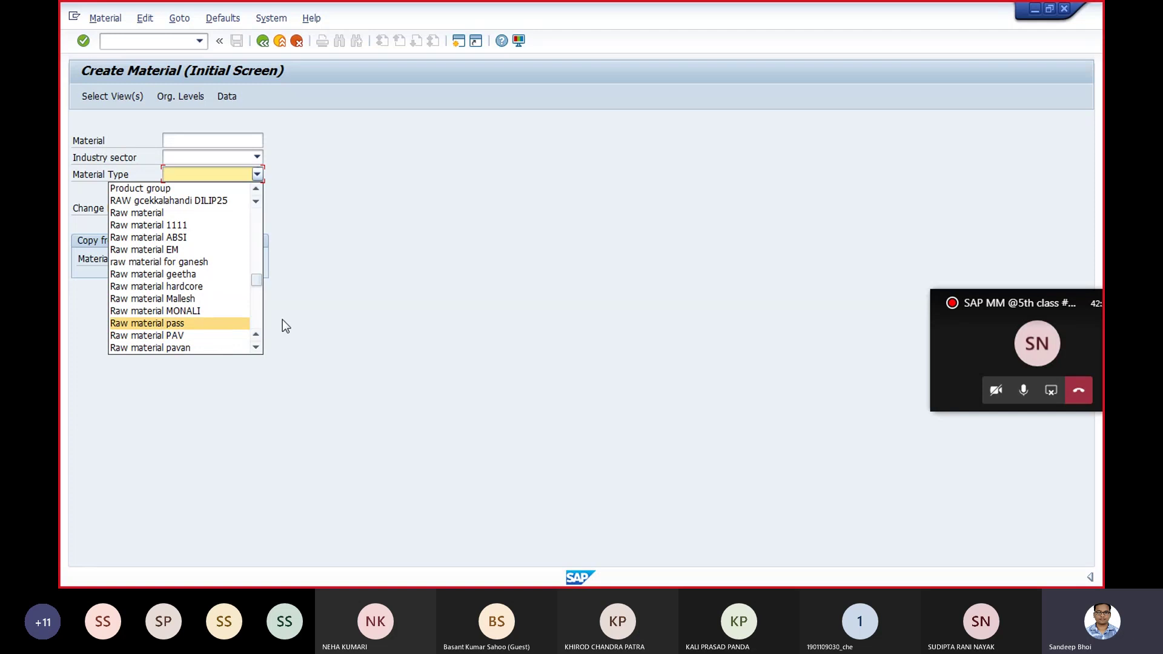
pyautogui.click(342, 327)
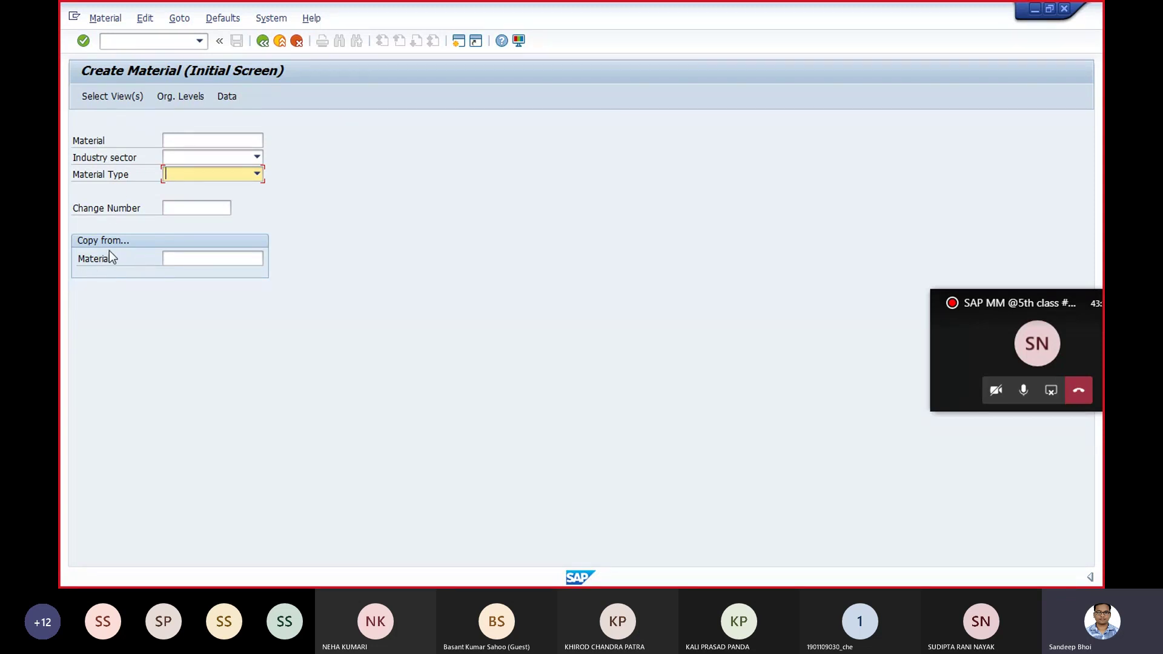
pyautogui.click(174, 261)
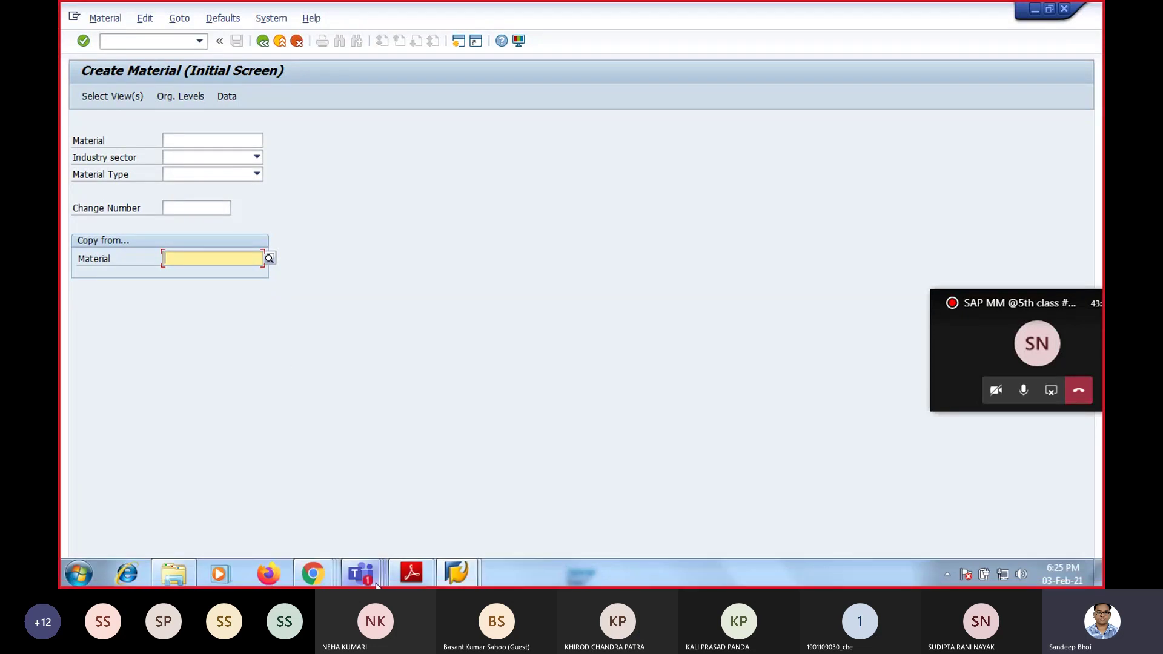
# Scroll the course PDF from page 105 back up to page 101's Creation of Material Master Records
pyautogui.click(412, 574)
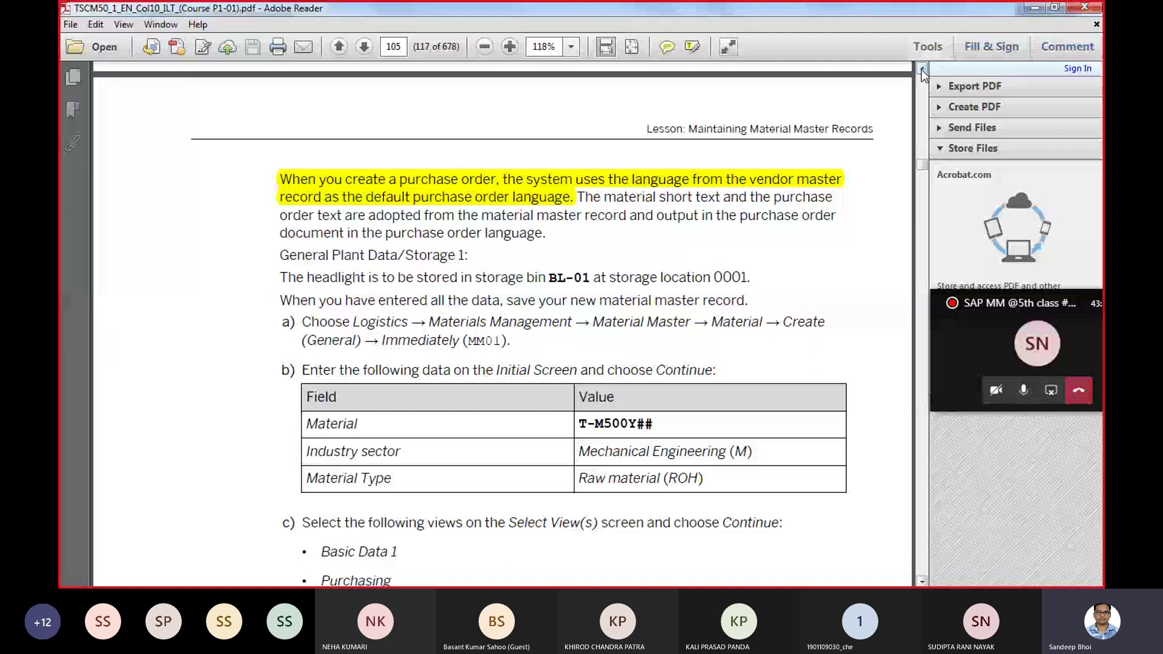
pyautogui.scroll(15, 921, 70)
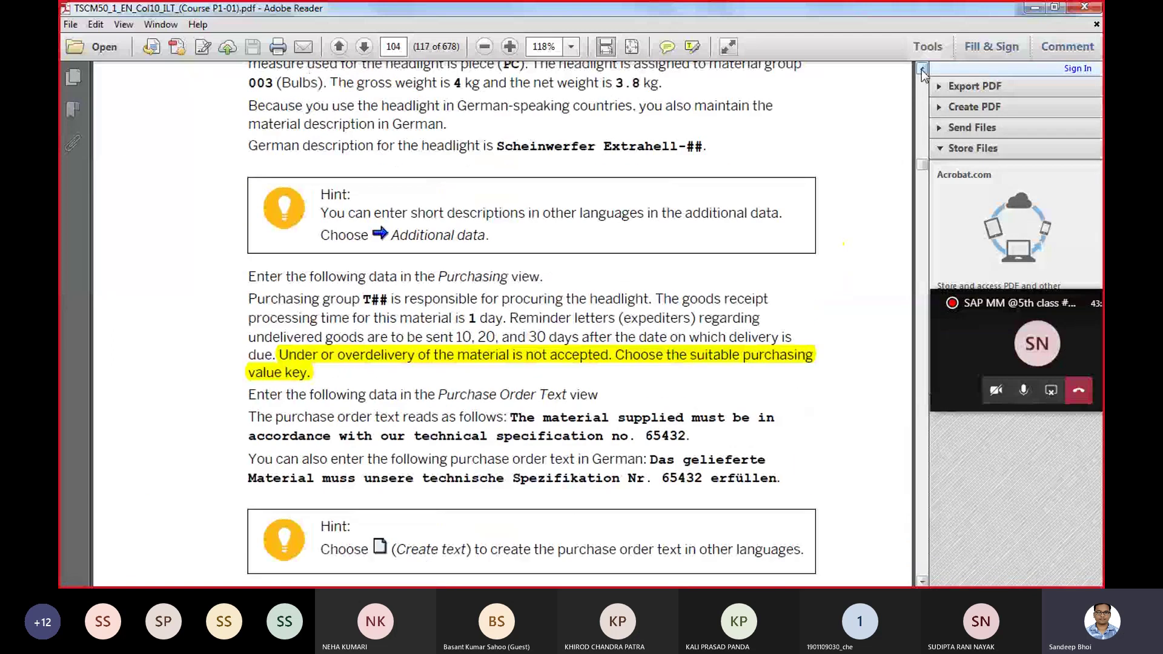
pyautogui.scroll(15, 921, 71)
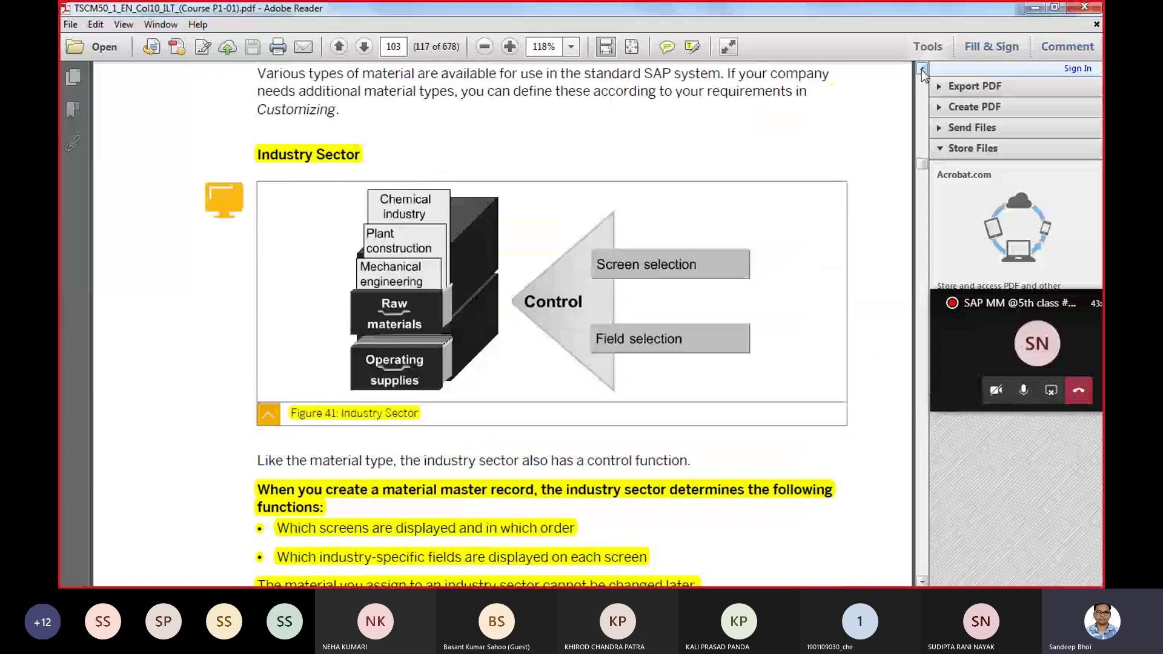
pyautogui.scroll(15, 921, 70)
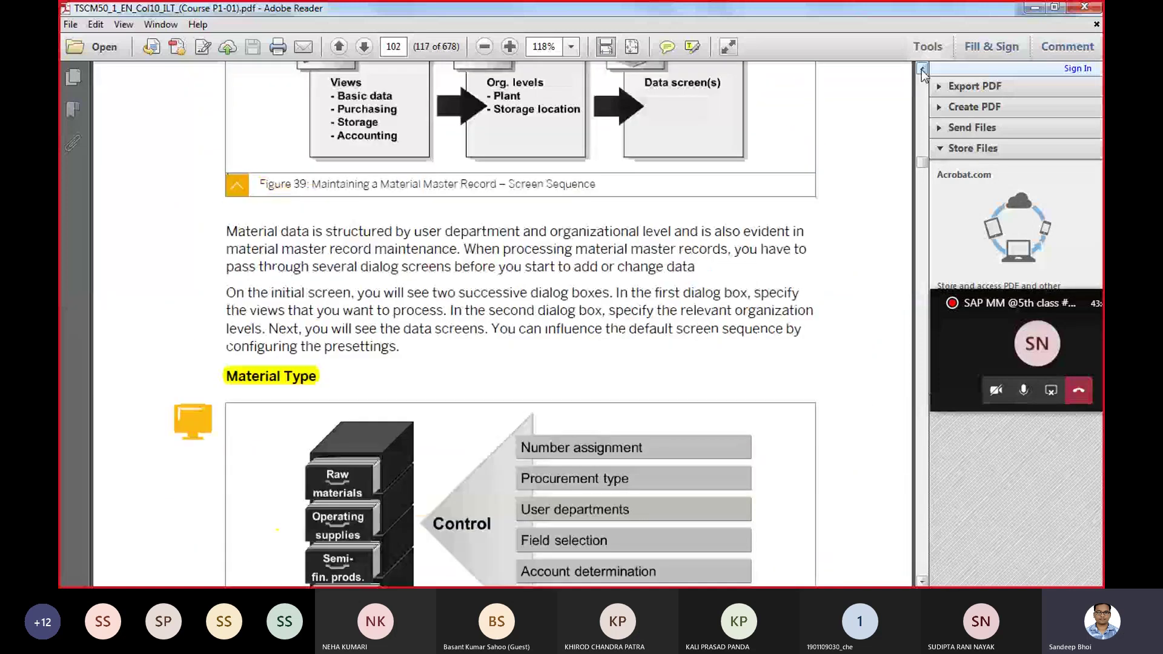
pyautogui.scroll(10, 921, 70)
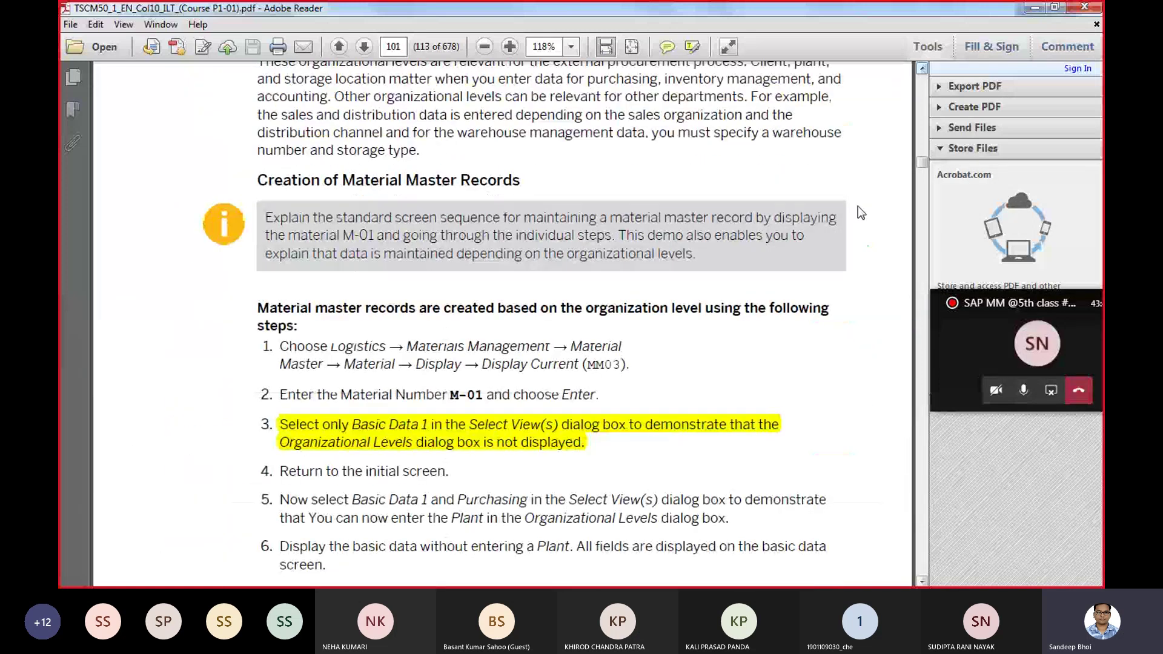
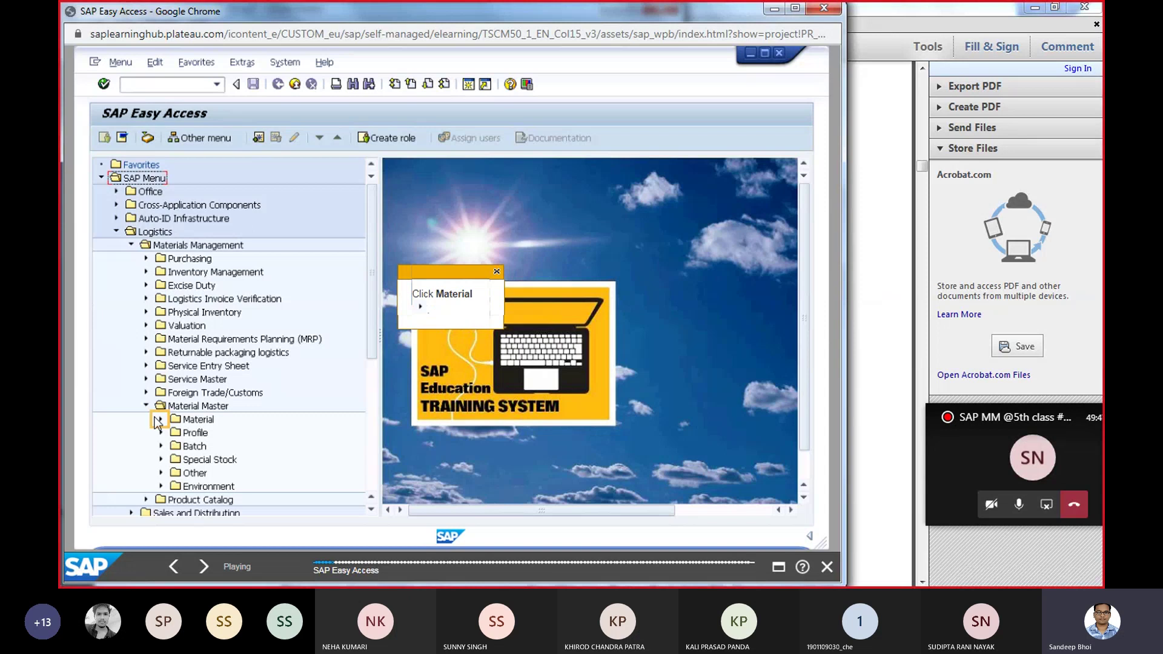
# Start transaction MM01 from Material > Create (General) in the SAP Easy Access menu
pyautogui.click(161, 419)
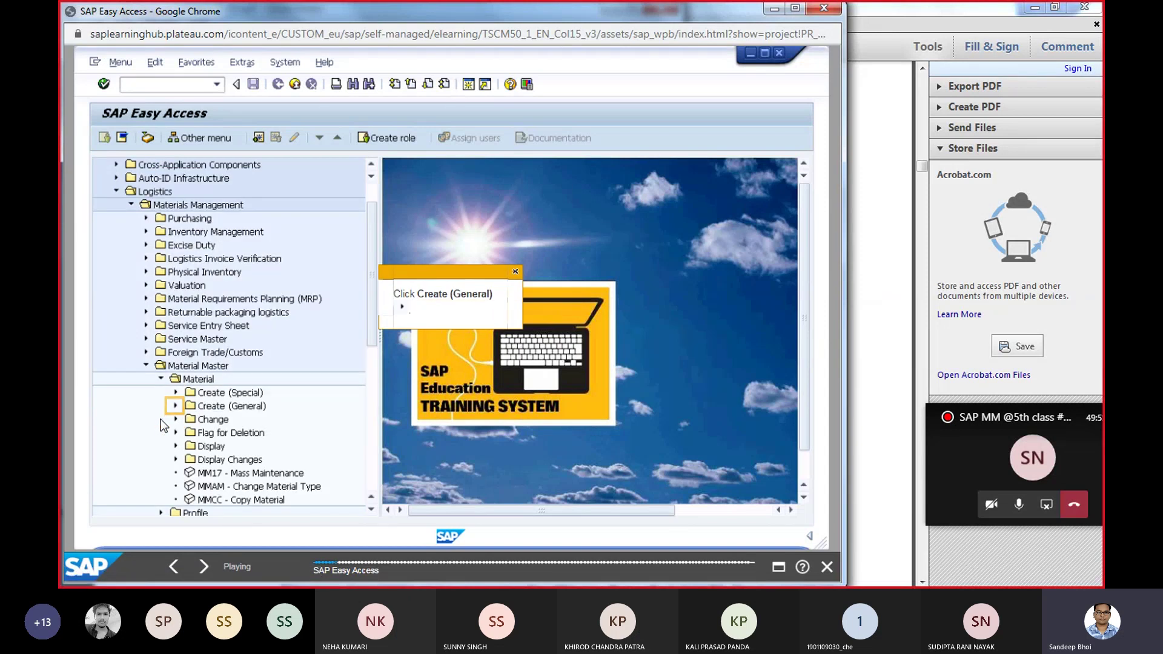
pyautogui.click(176, 407)
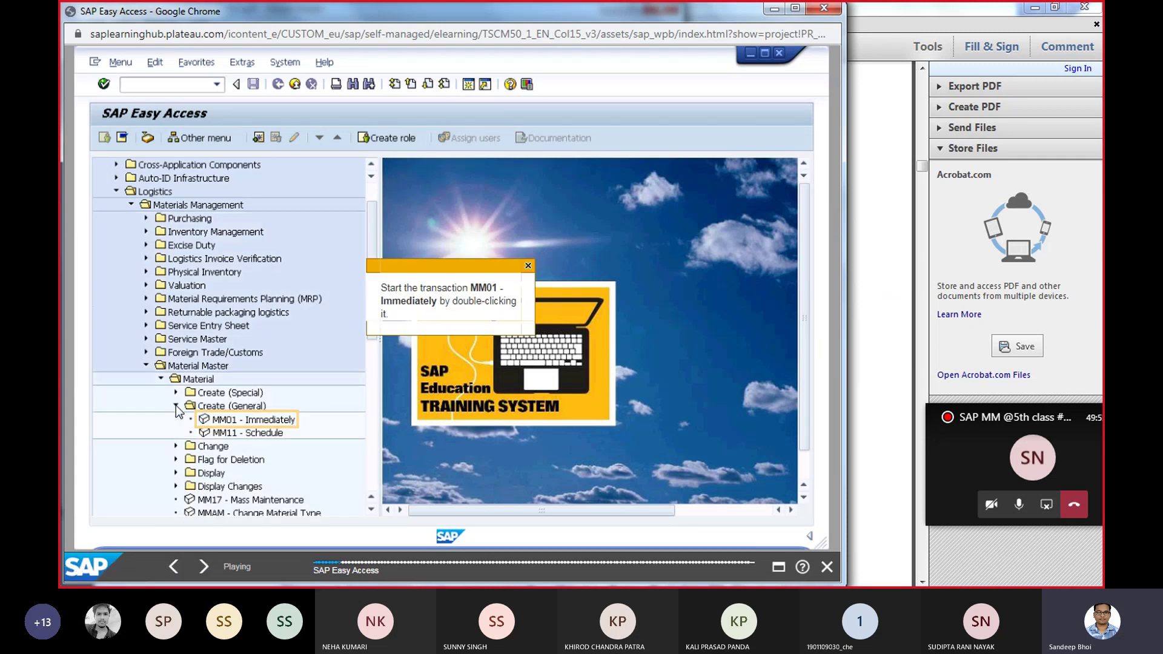
pyautogui.click(228, 424)
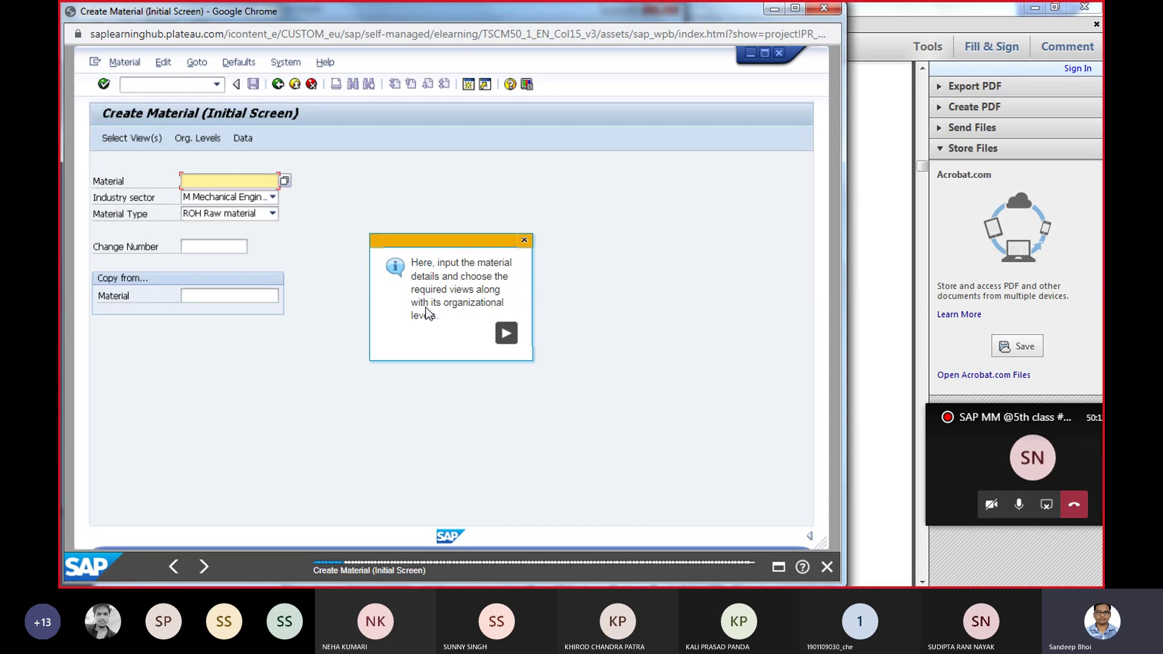
# Enter material number T-M525A03 and bring up the Select View(s) list
pyautogui.click(506, 337)
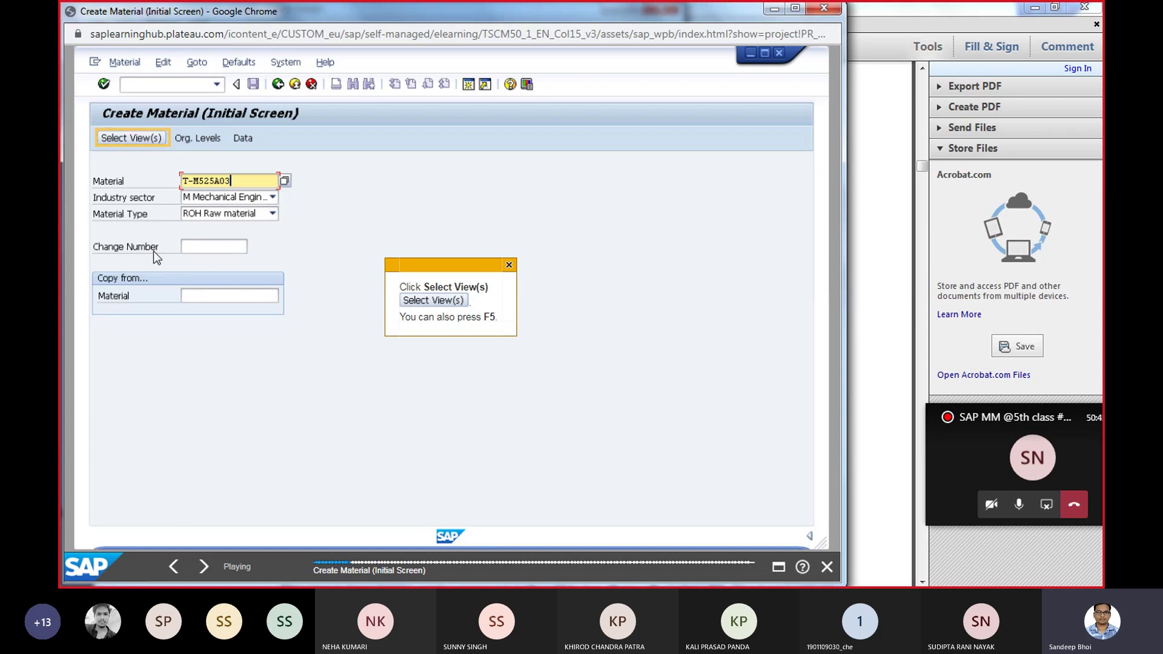
pyautogui.click(137, 139)
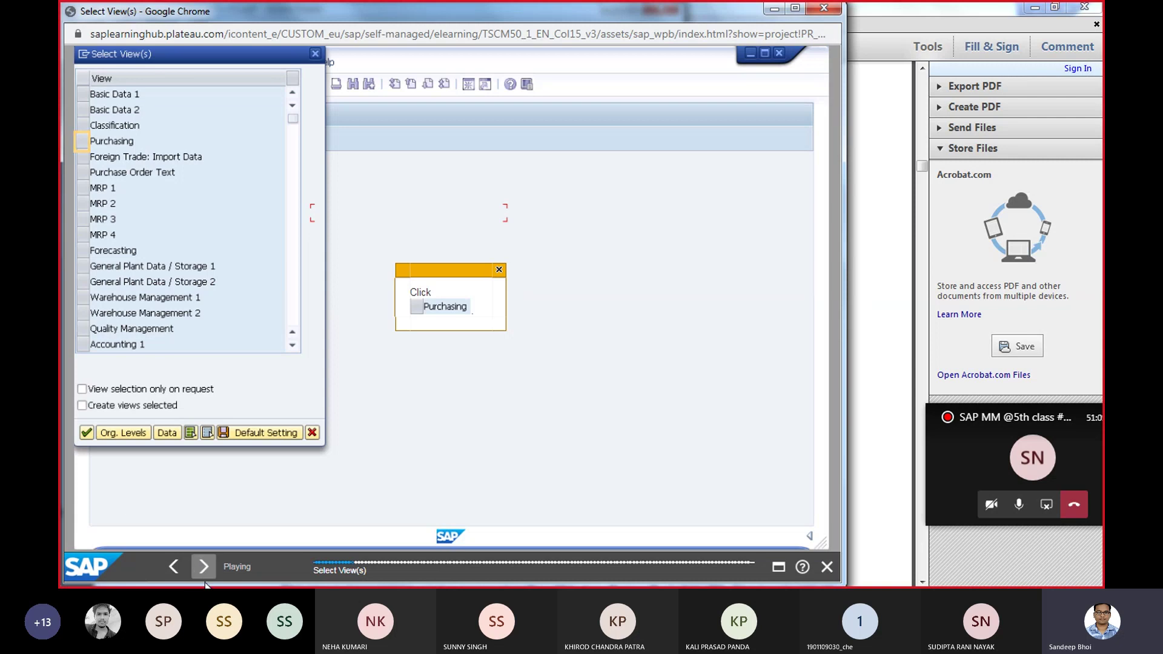
# Select the Purchasing, MRP 1, MRP 2 and Accounting 1 views and confirm for plant 1000
pyautogui.moveTo(217, 584)
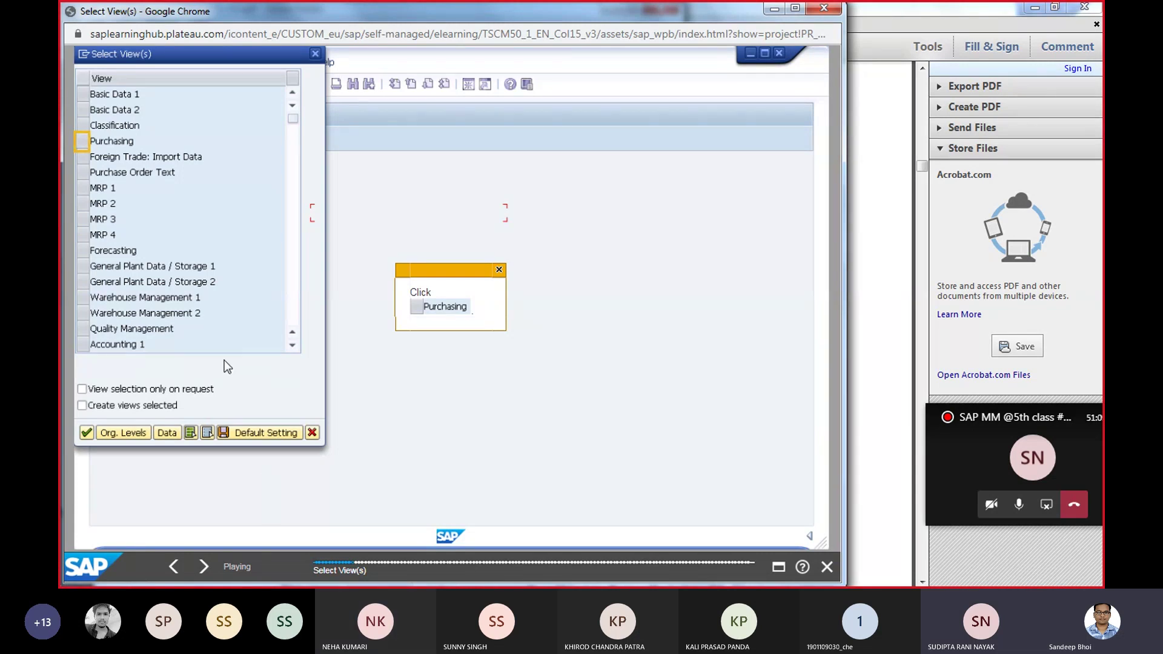
pyautogui.click(83, 142)
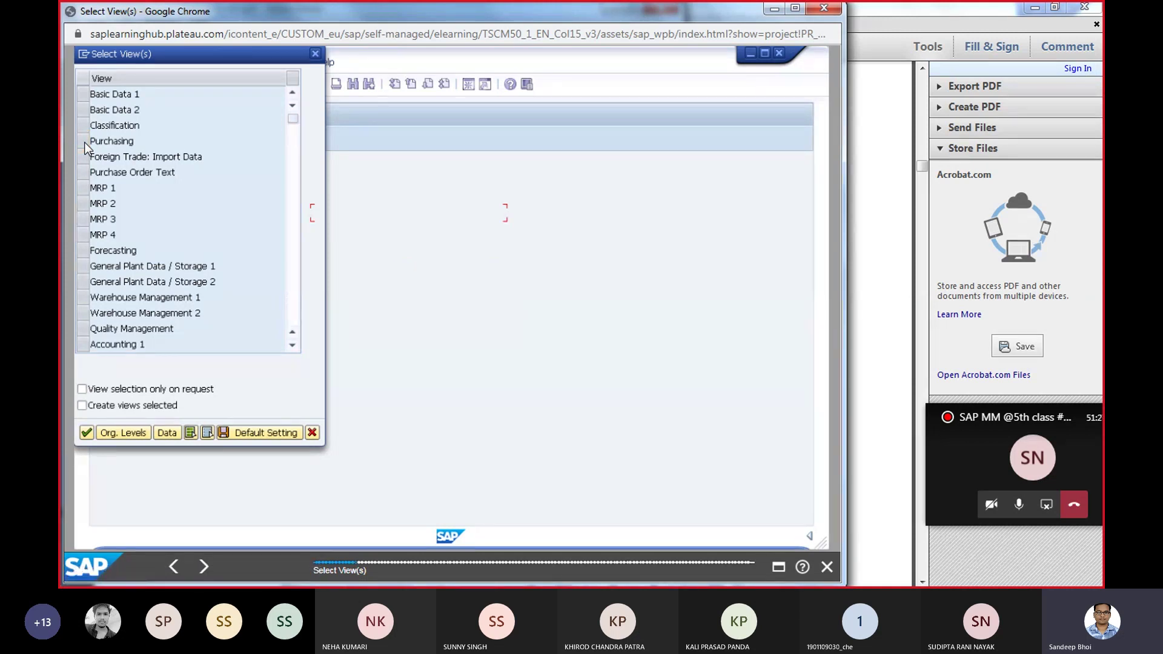
pyautogui.click(82, 188)
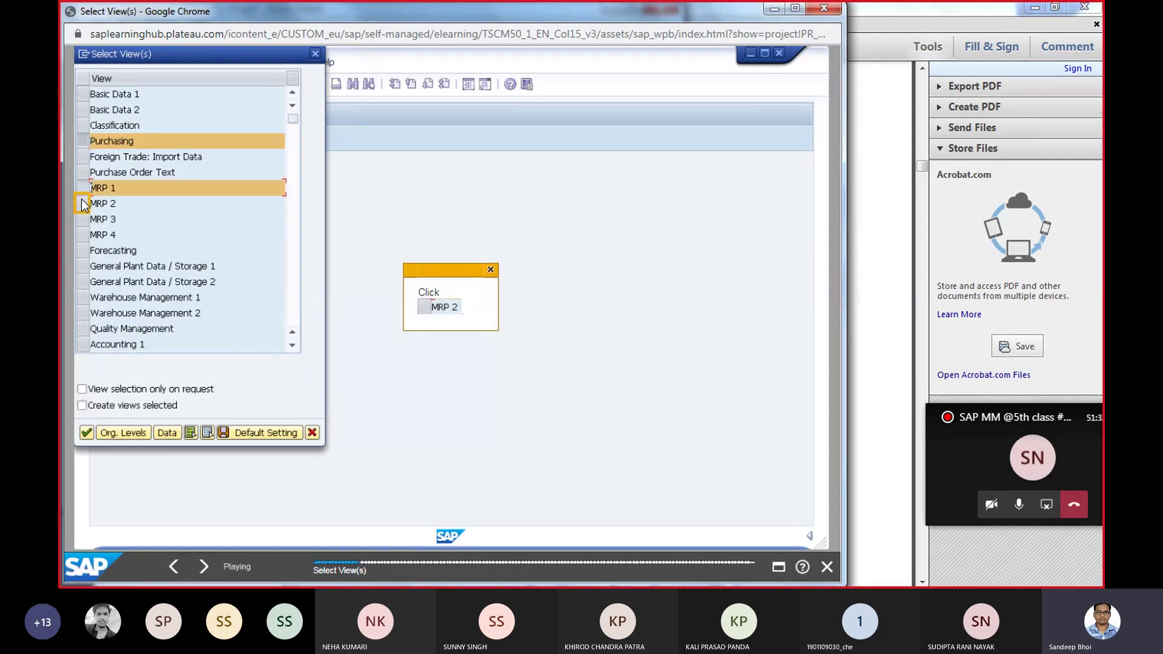
pyautogui.click(82, 202)
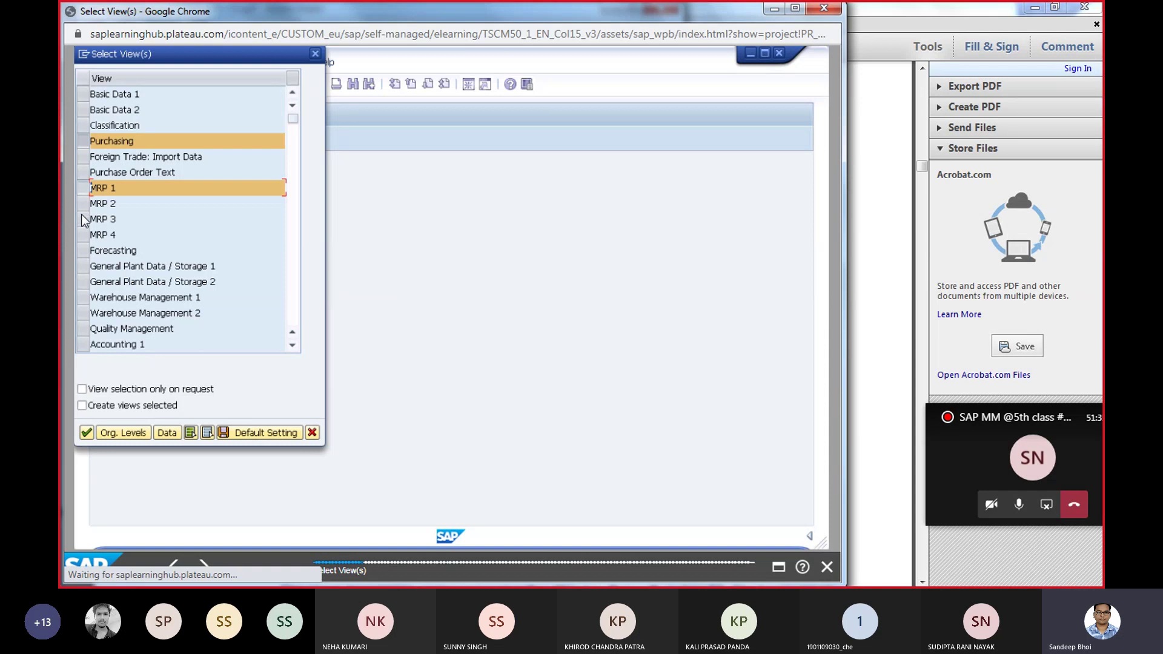
pyautogui.click(82, 343)
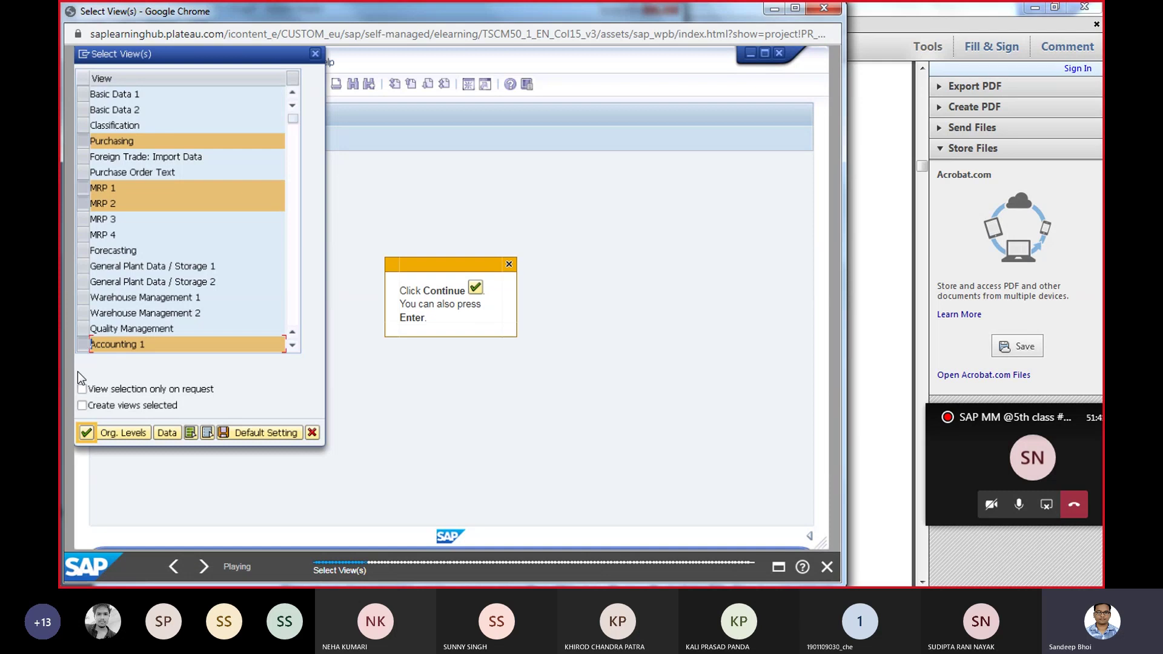
pyautogui.click(86, 433)
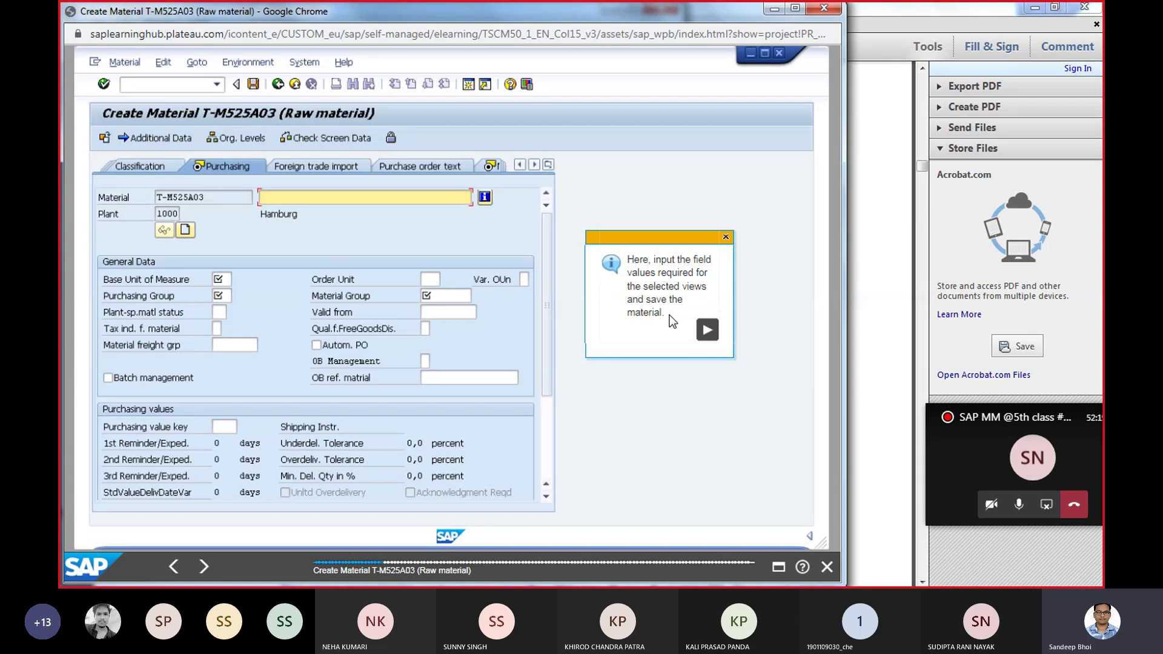
# Give the material the description 'Raw Material T-M52503' and bring up the exercise PDF
pyautogui.click(707, 330)
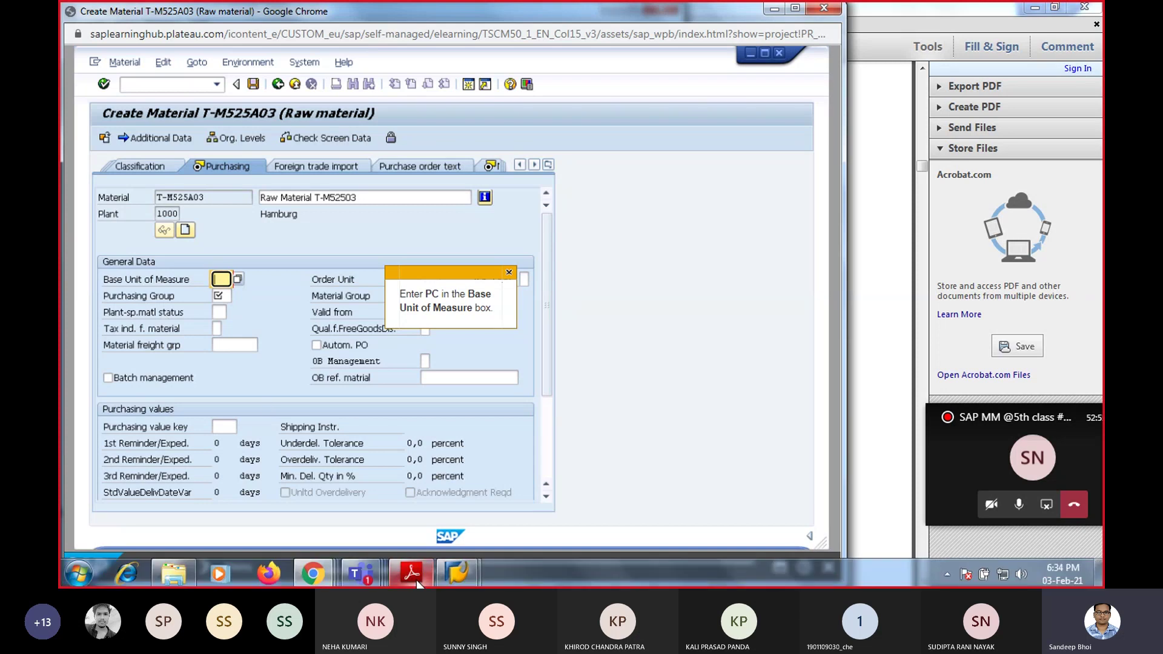
pyautogui.click(411, 573)
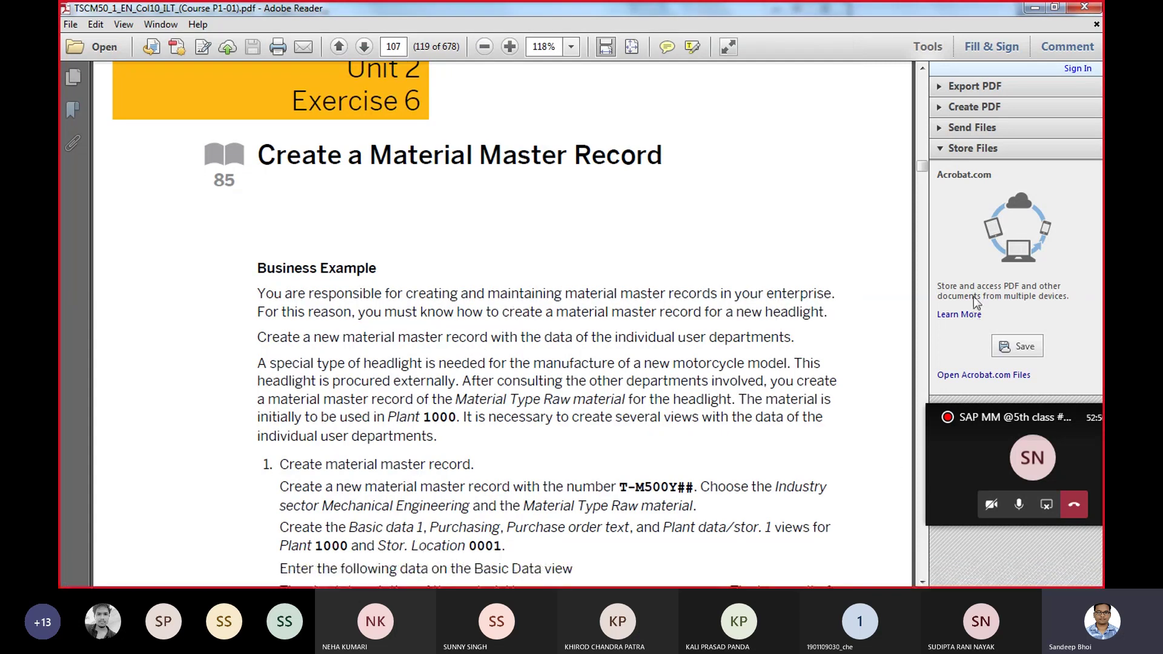
# Scroll the course PDF to the Material Type figure
pyautogui.moveTo(922, 170); pyautogui.dragTo(923, 157)
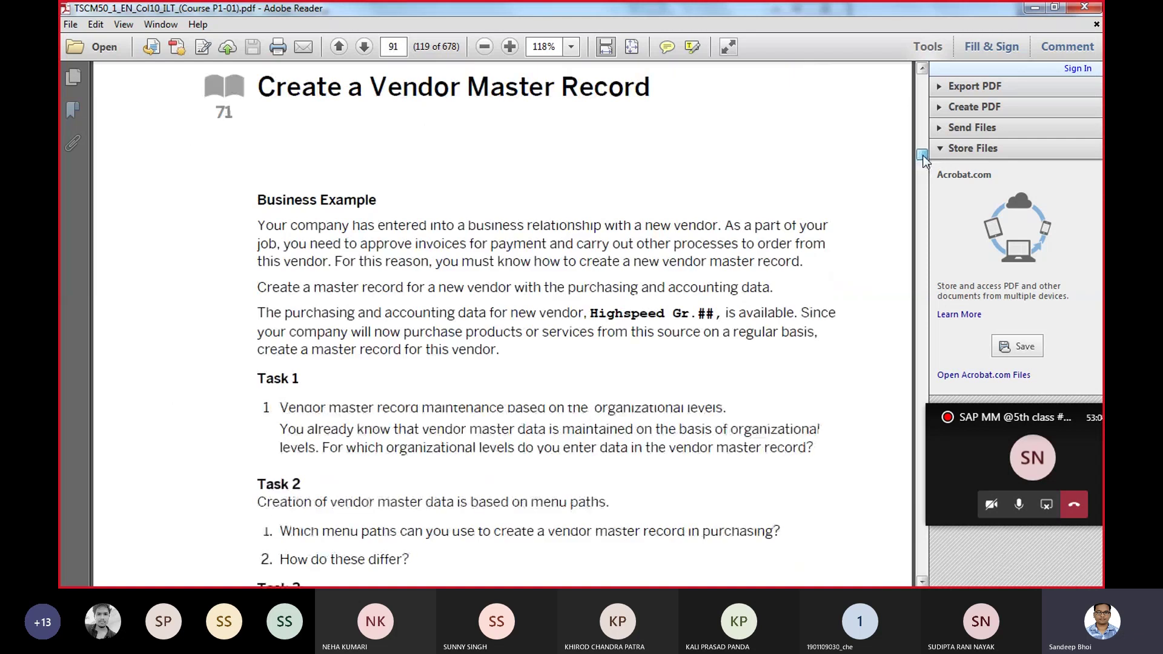
pyautogui.moveTo(922, 157); pyautogui.dragTo(922, 165)
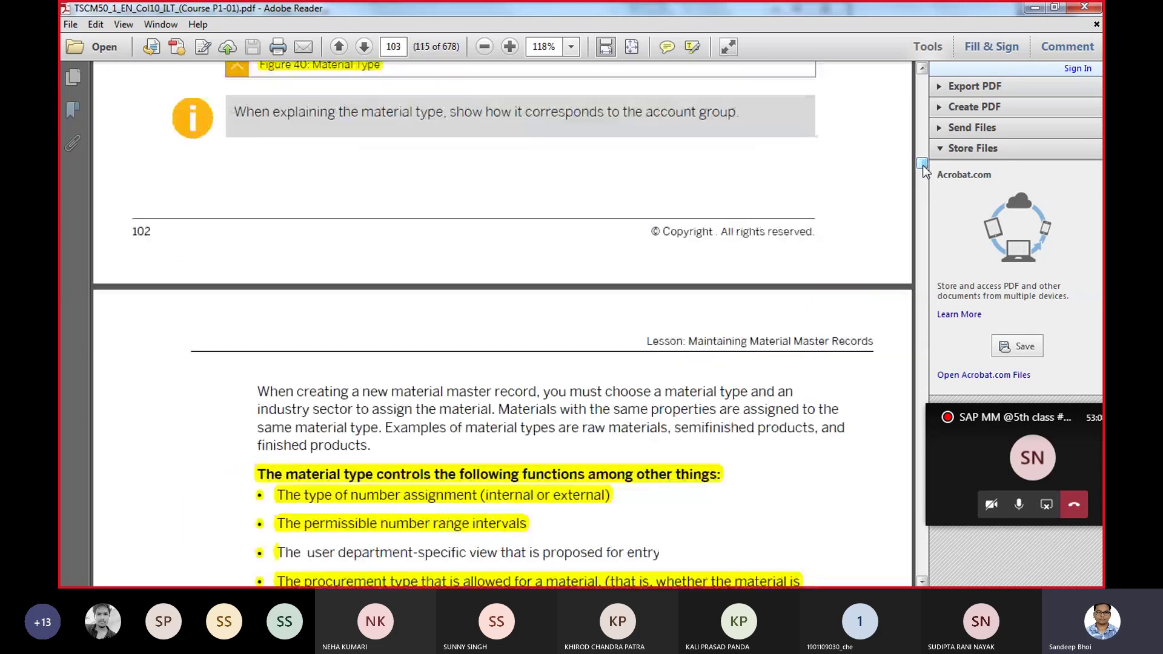
pyautogui.click(921, 69)
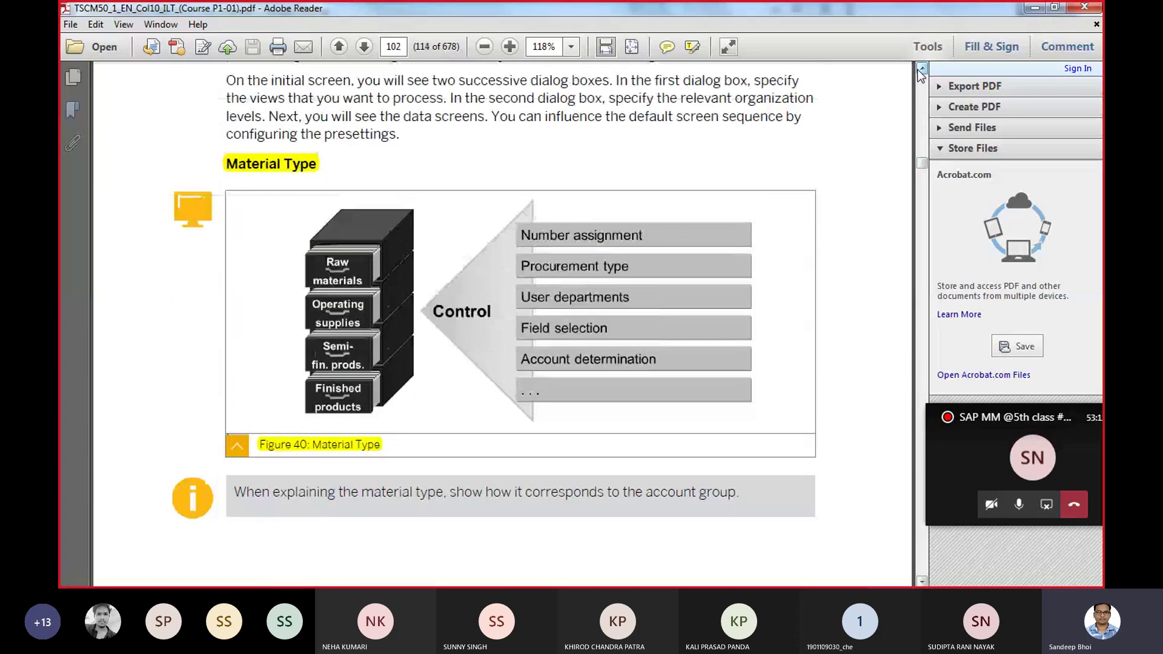
pyautogui.moveTo(921, 71); pyautogui.dragTo(921, 71)
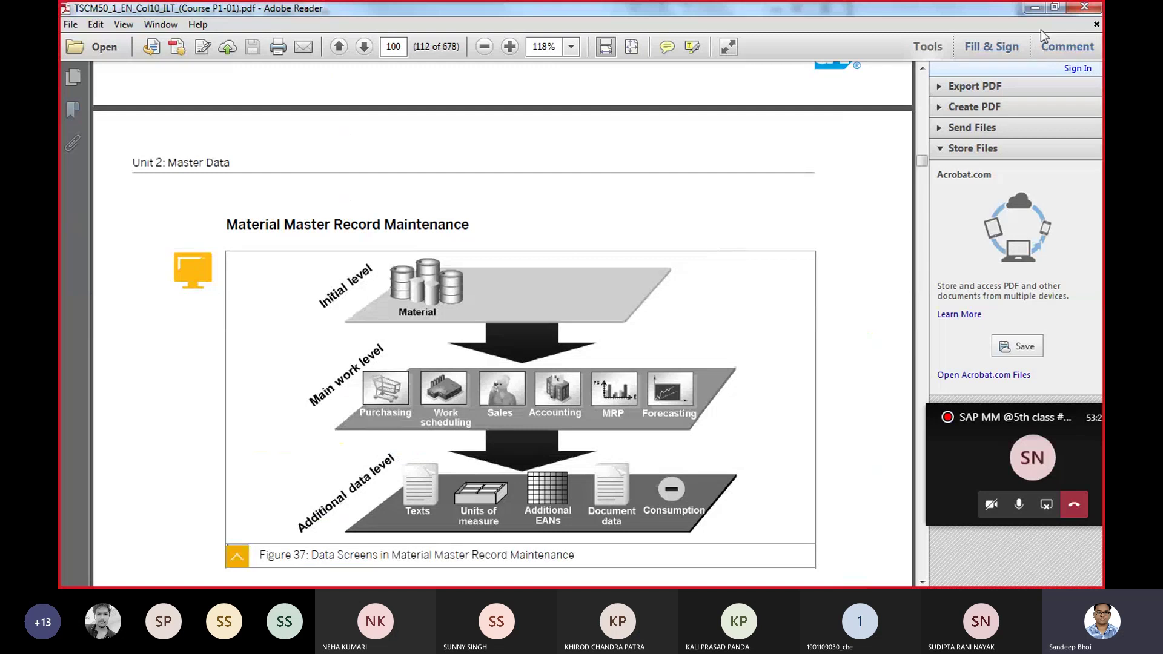
# Make the Reader window narrower and move it to the right, uncovering the SAP screen
pyautogui.click(1054, 7)
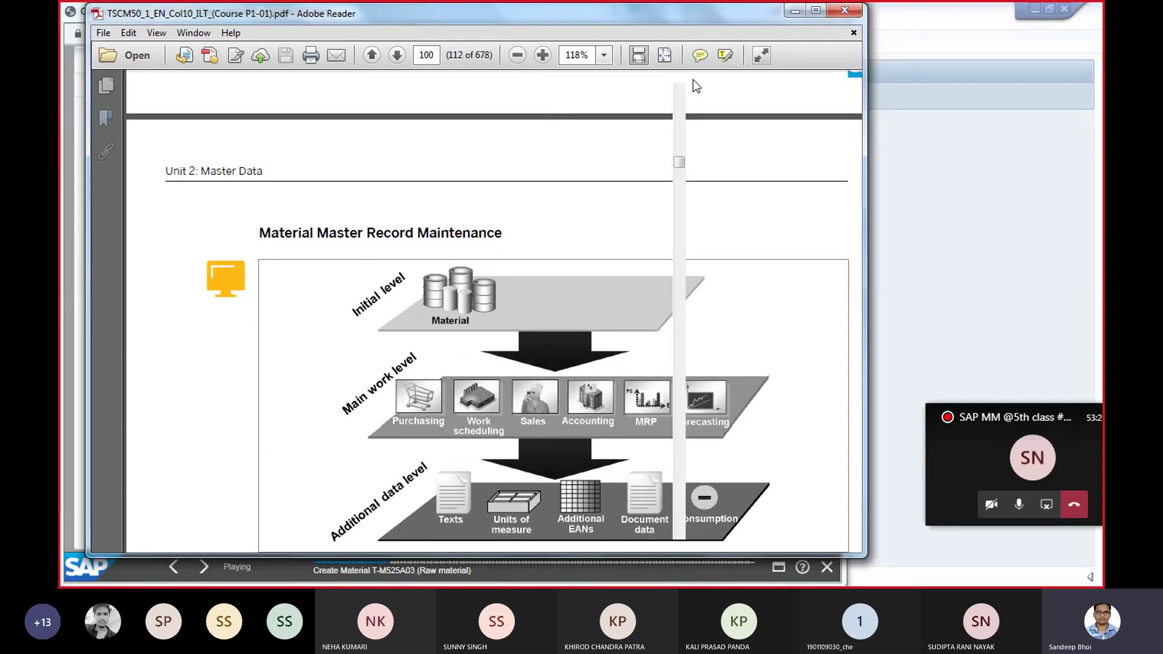
pyautogui.moveTo(835, 47); pyautogui.dragTo(835, 44)
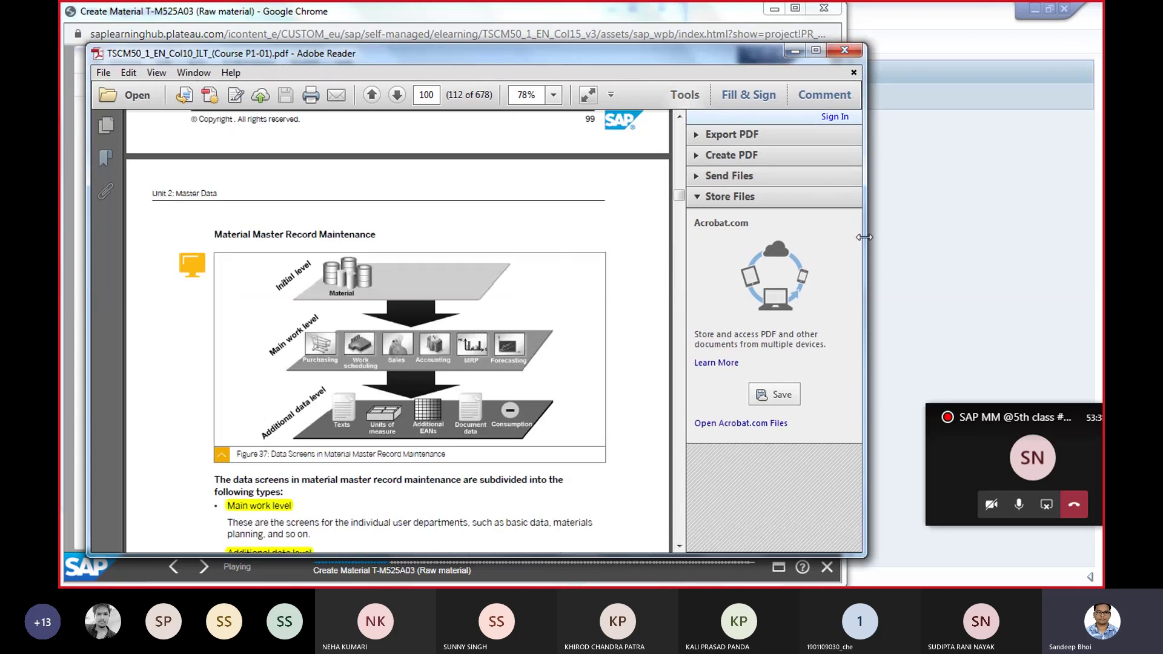
pyautogui.moveTo(867, 237); pyautogui.dragTo(638, 214)
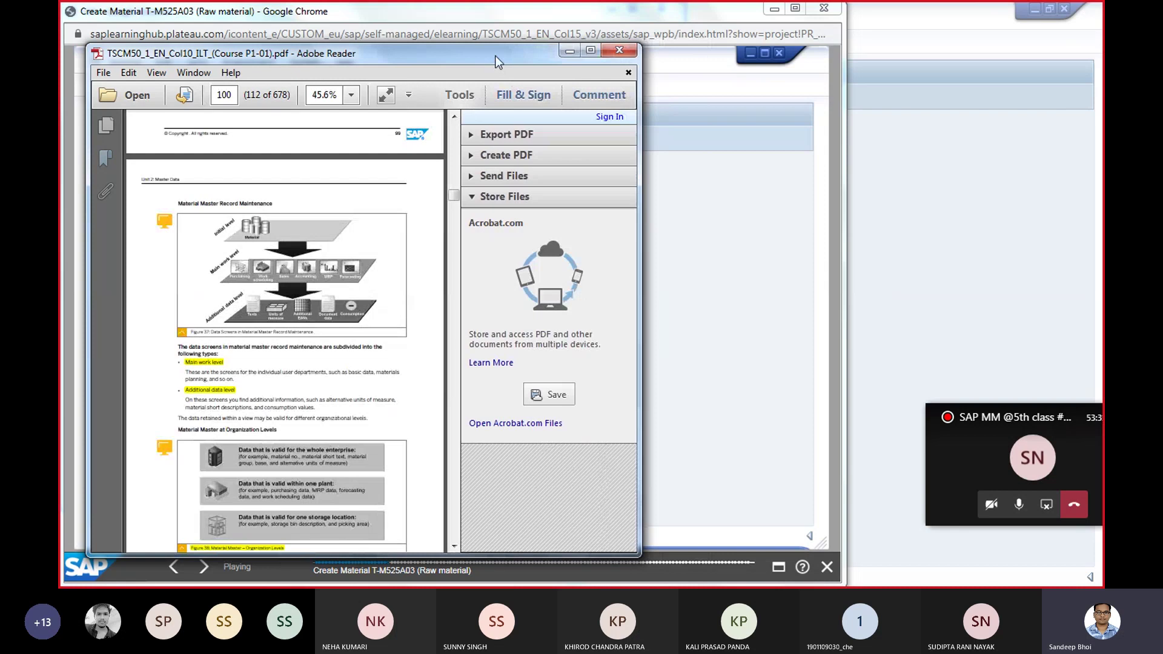
pyautogui.moveTo(499, 56); pyautogui.dragTo(889, 41)
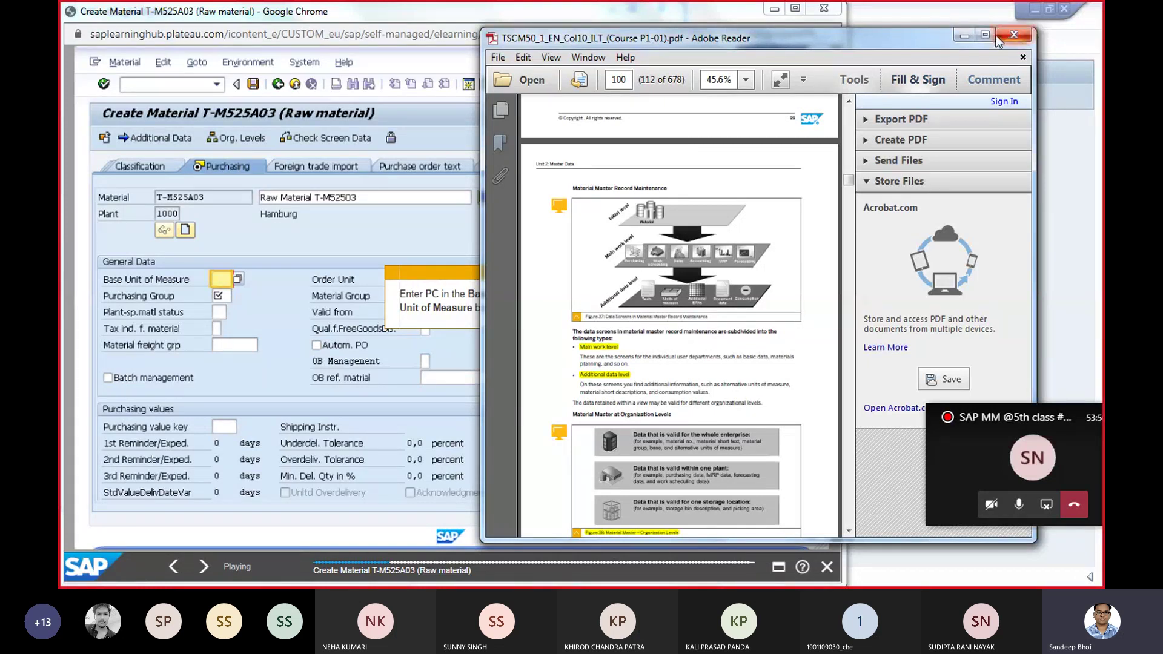
# Hide the PDF and fill the Purchasing view with base unit PC and purchasing group 001
pyautogui.click(965, 34)
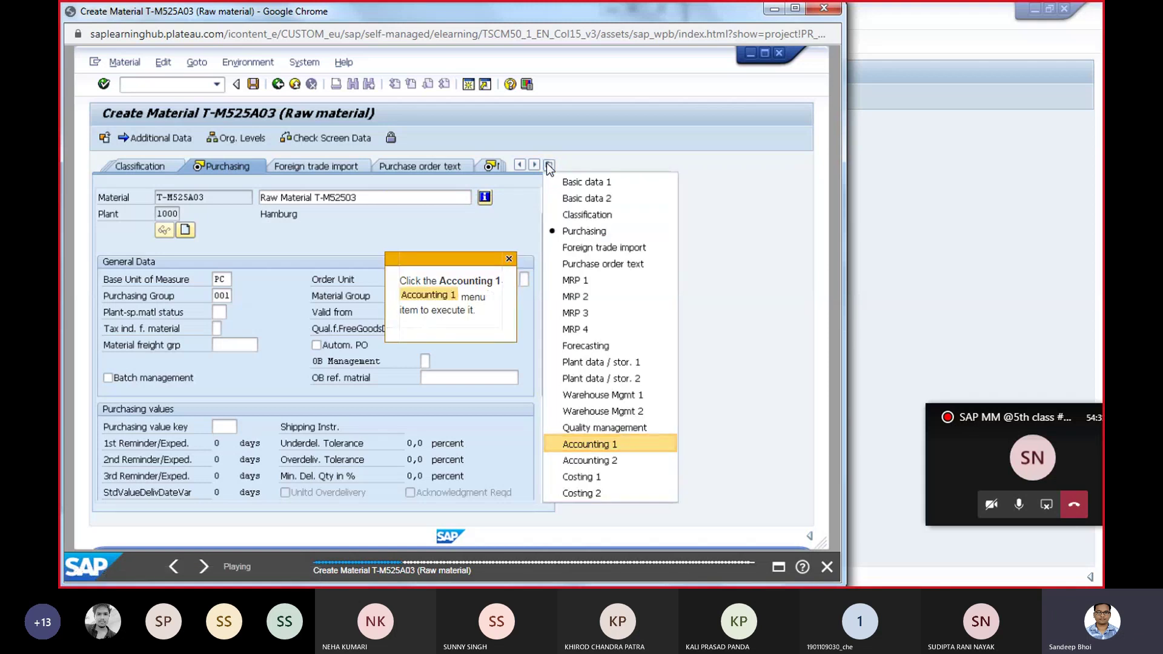
# Fill Accounting 1 with valuation class 3000, price control V and moving price 10
pyautogui.click(586, 446)
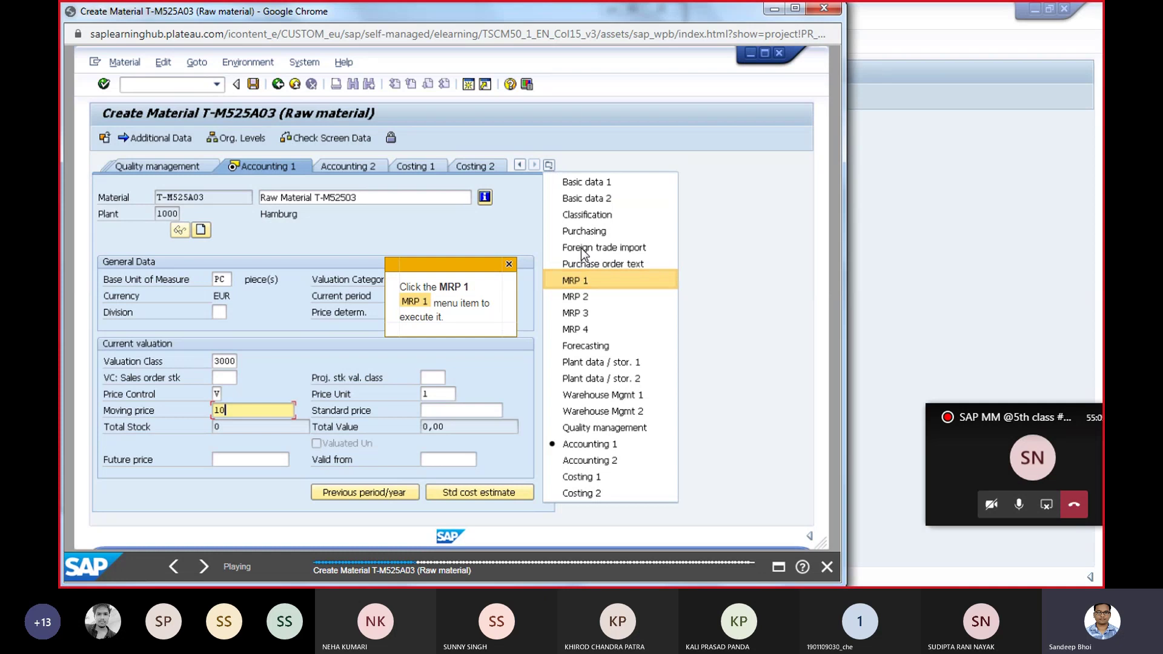
# Switch to MRP 1 and skip past the error popup to the ZVB1 profile defaults
pyautogui.click(569, 282)
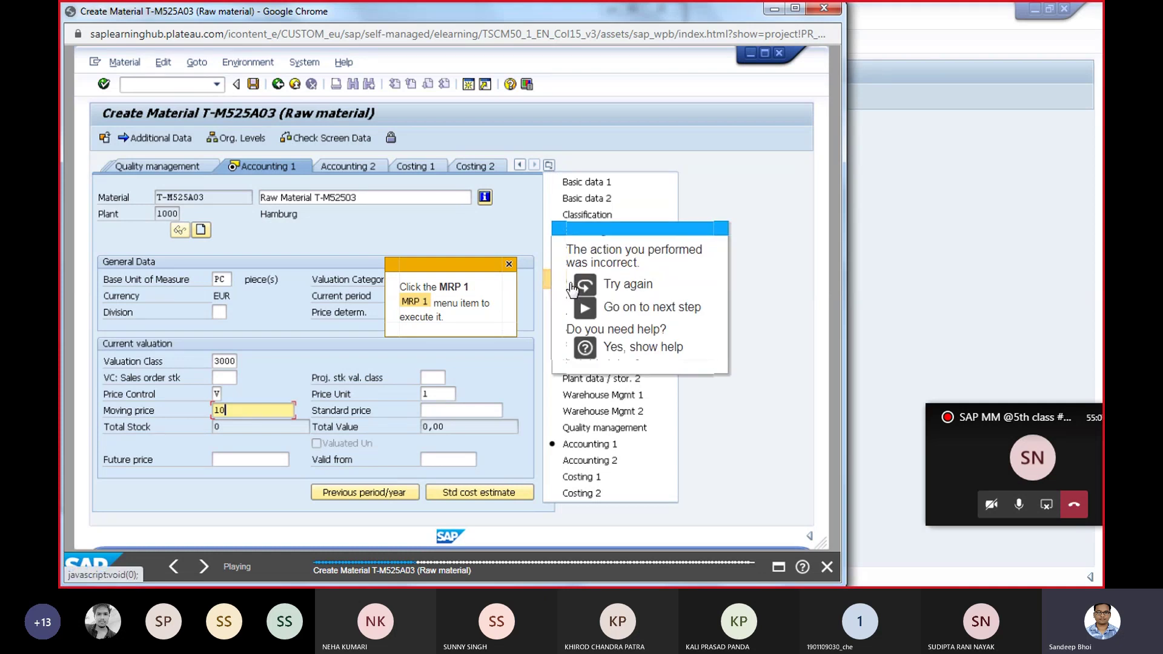
pyautogui.click(585, 308)
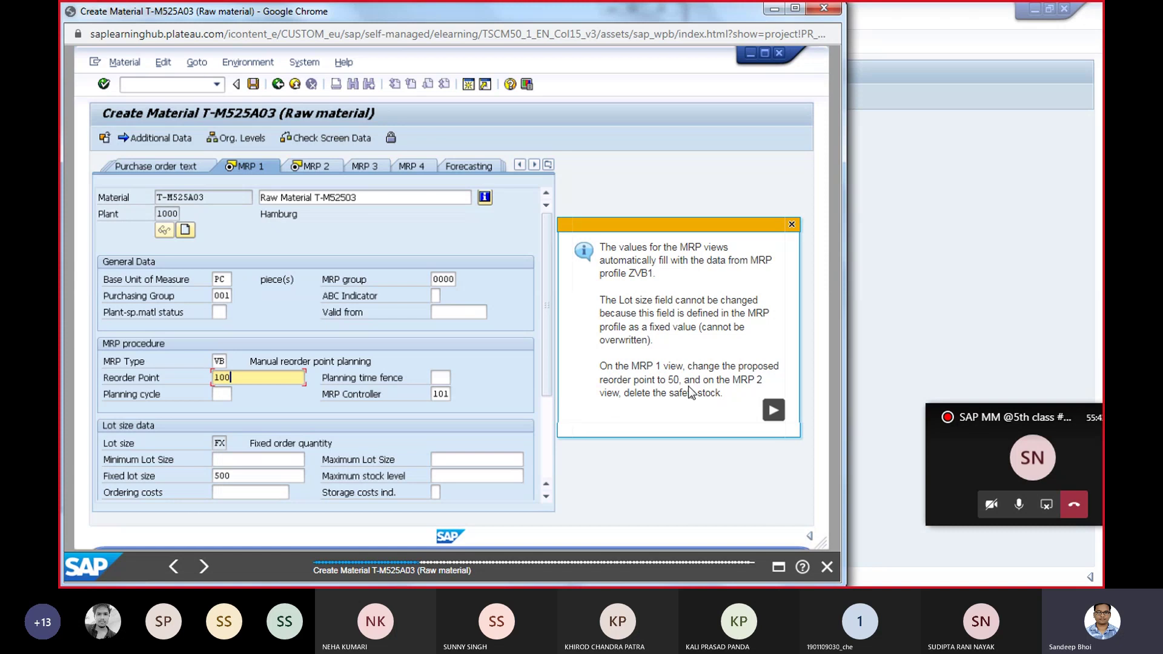
# Dismiss the MRP profile explanation to reach the reorder point 50 step
pyautogui.click(774, 411)
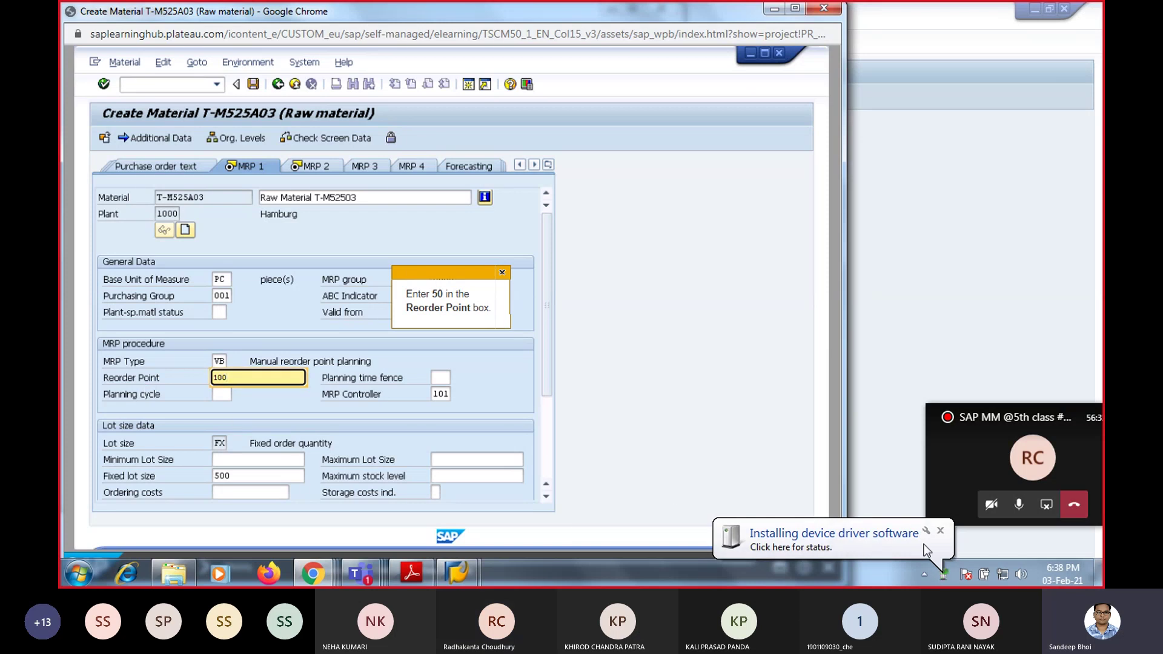
# Check the driver installation status and place its dialog at the mid-right of the screen
pyautogui.click(946, 579)
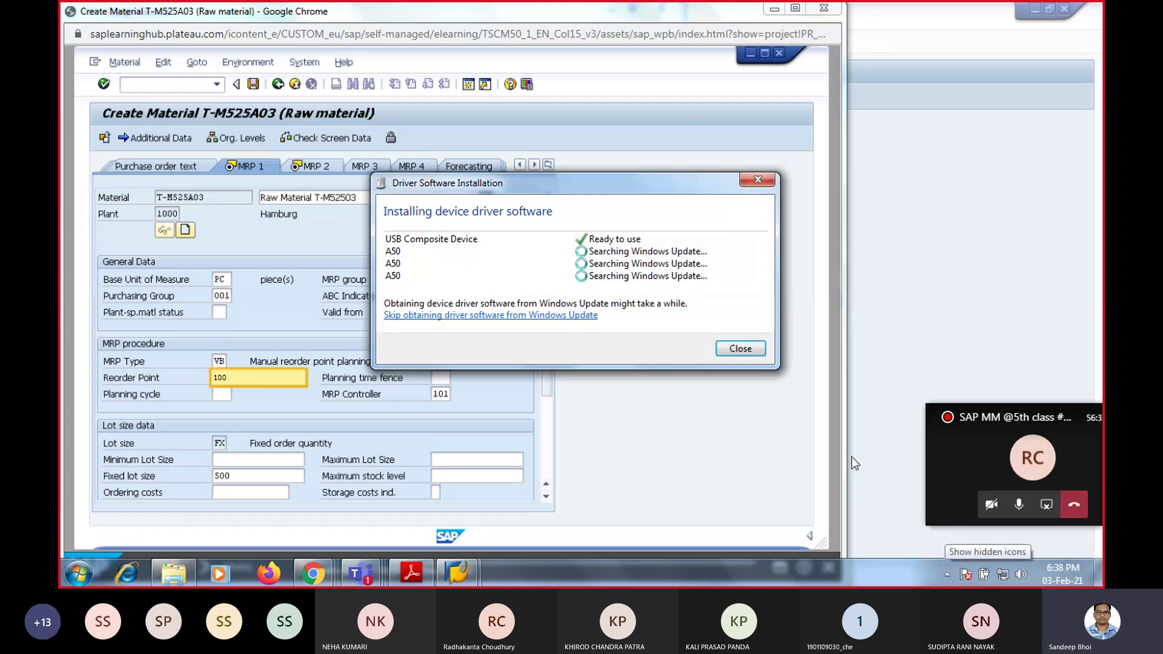
pyautogui.click(738, 349)
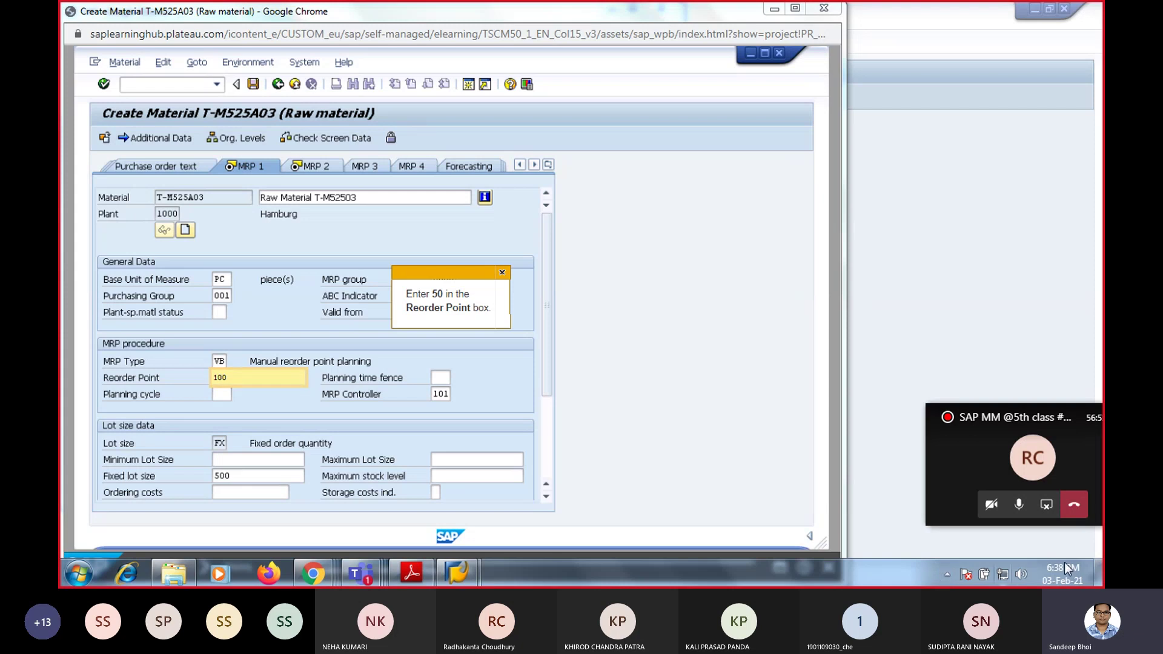
pyautogui.click(947, 572)
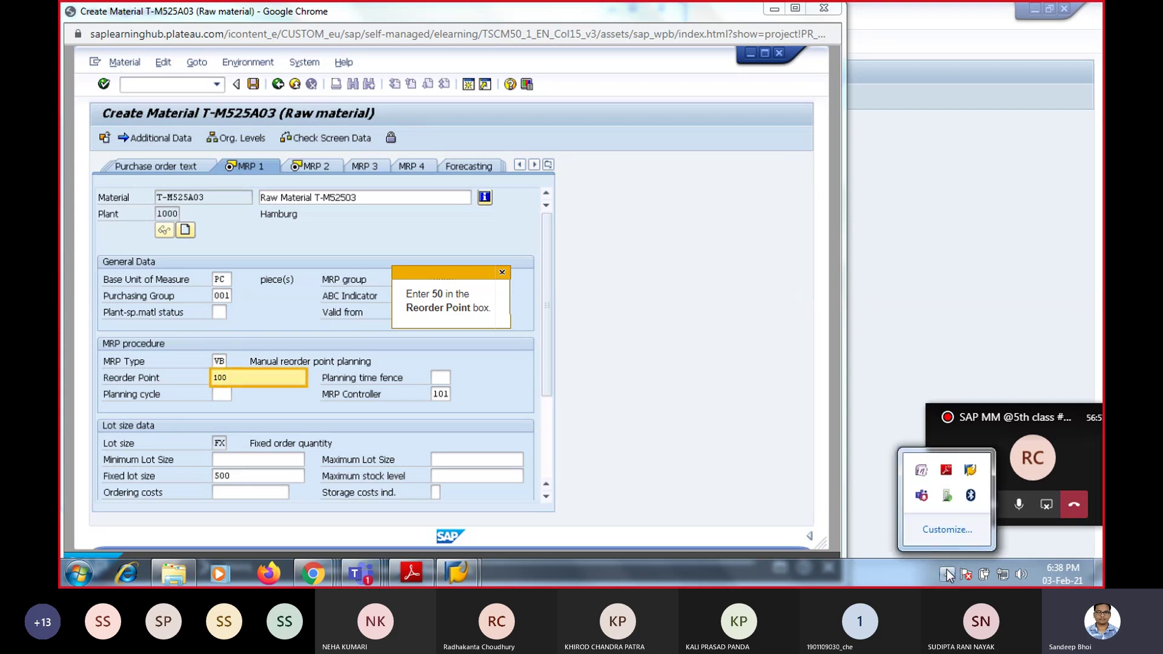
pyautogui.click(947, 496)
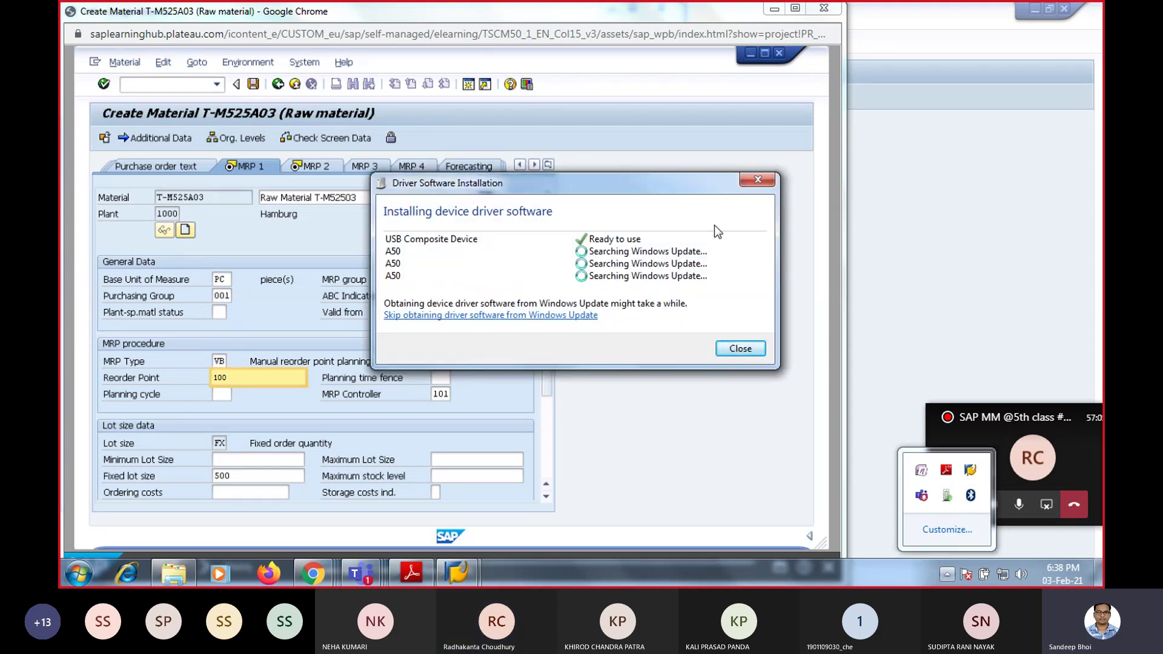
pyautogui.click(672, 184)
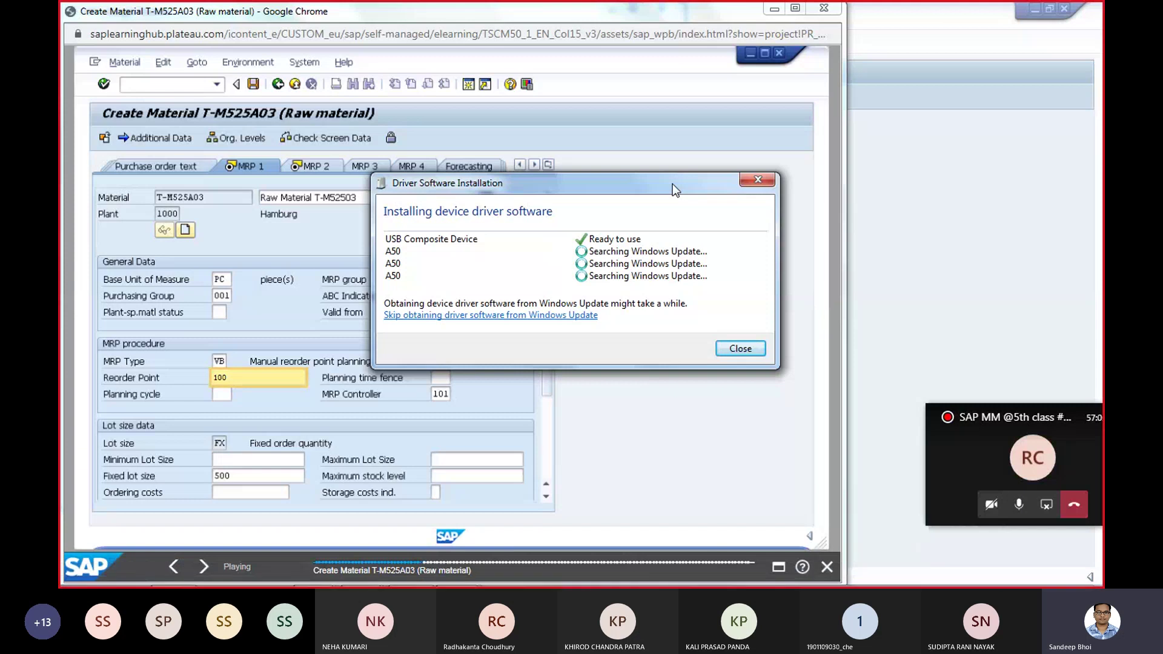
pyautogui.moveTo(672, 184); pyautogui.dragTo(764, 584)
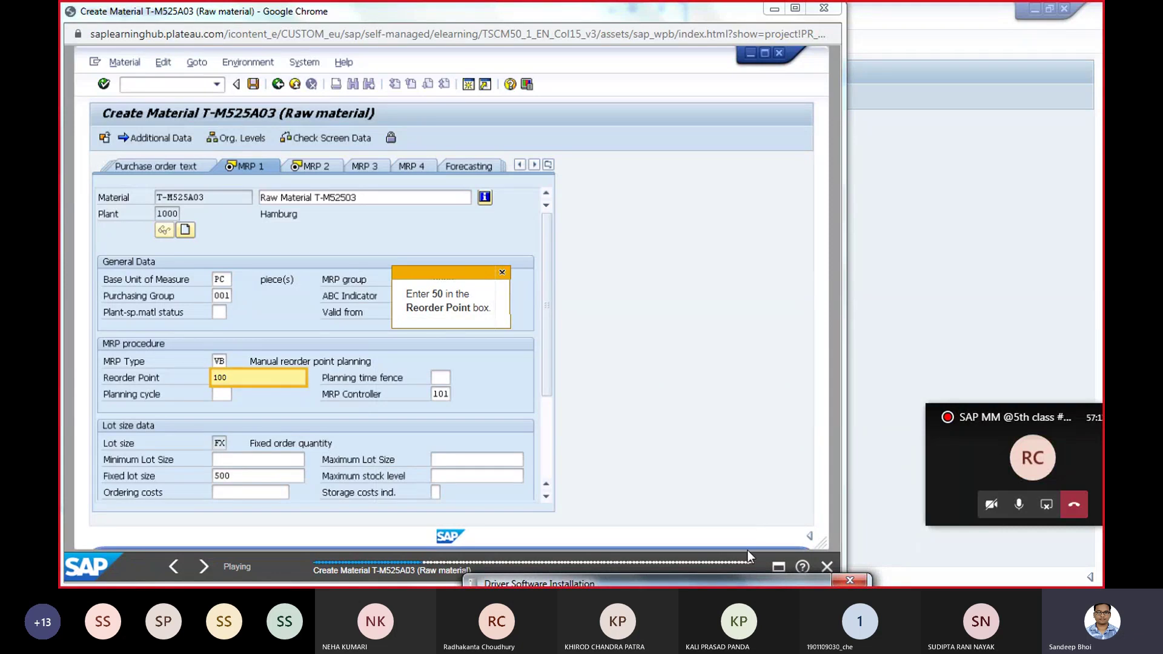
pyautogui.moveTo(748, 577); pyautogui.dragTo(954, 266)
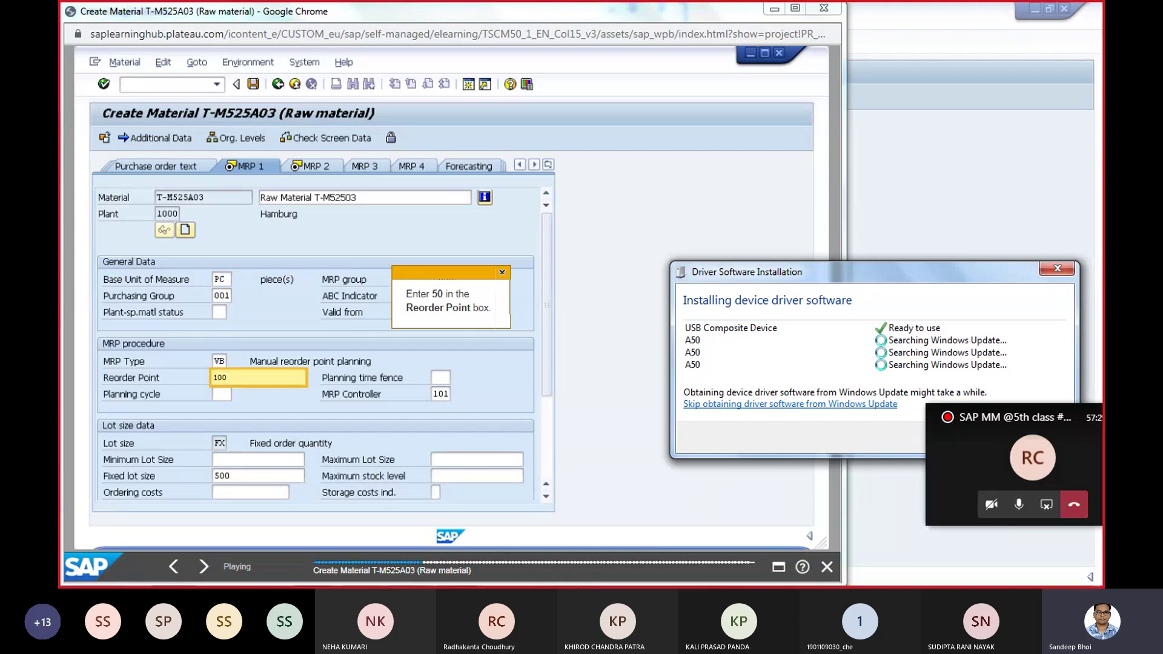
# Bring the Teams meeting window forward and stop sharing the screen
pyautogui.moveTo(424, 583)
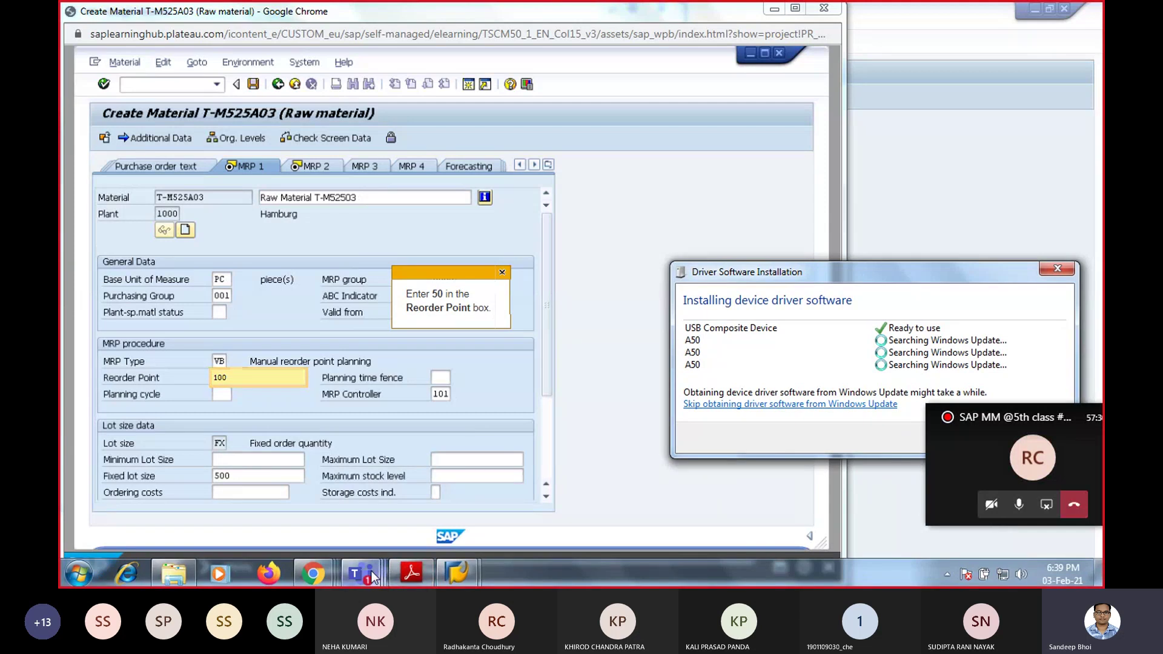
pyautogui.moveTo(372, 577)
pyautogui.click(388, 484)
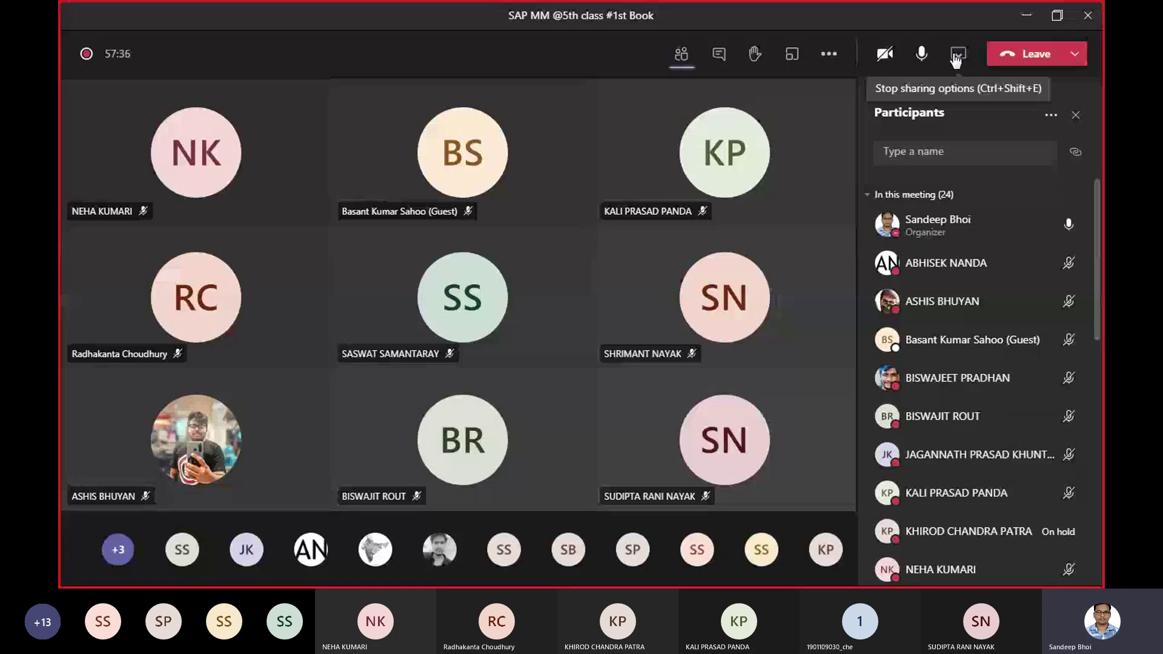
pyautogui.click(955, 55)
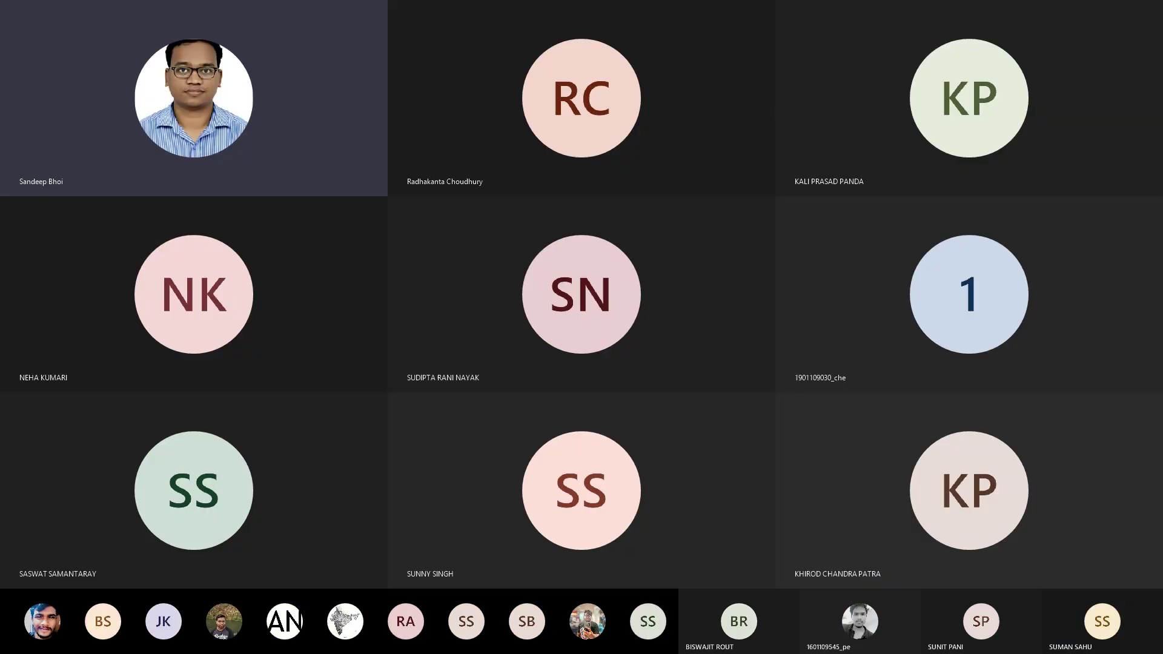
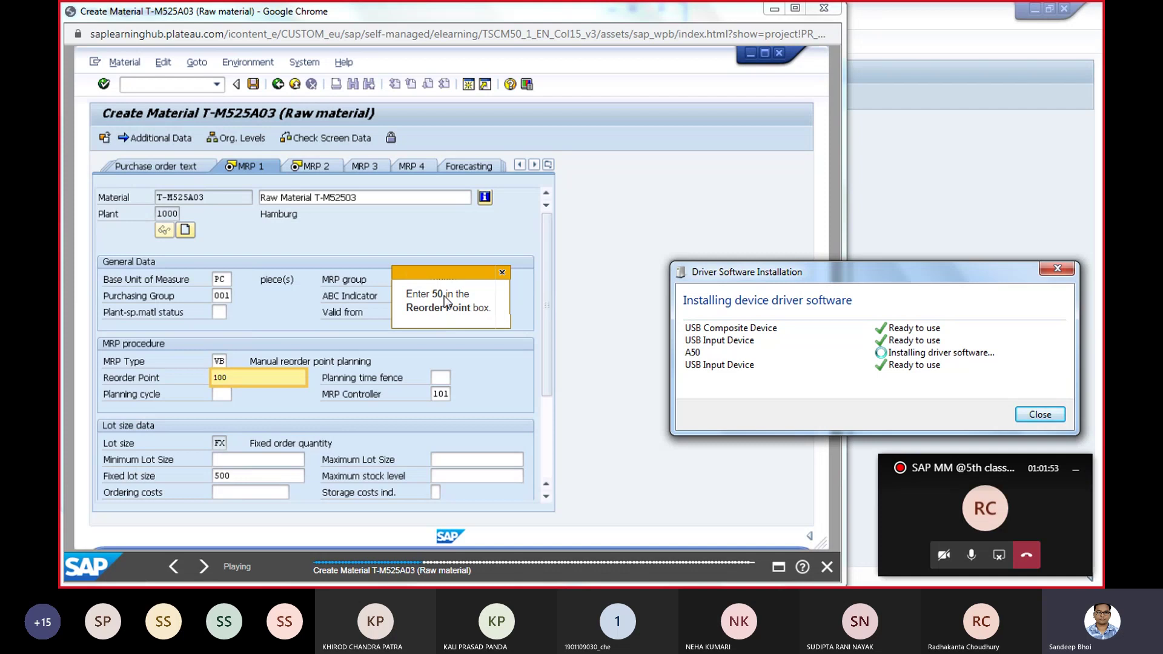
# Set the reorder point to 50 and switch to the MRP 2 data
pyautogui.click(235, 376)
pyautogui.click(235, 376)
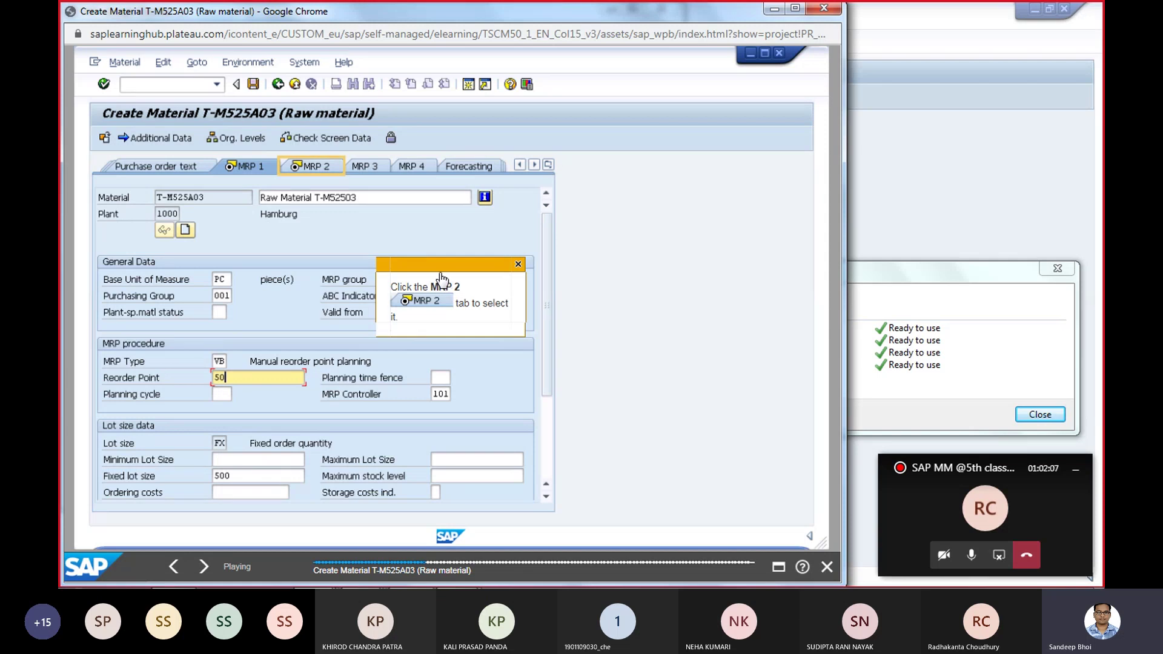
pyautogui.click(328, 165)
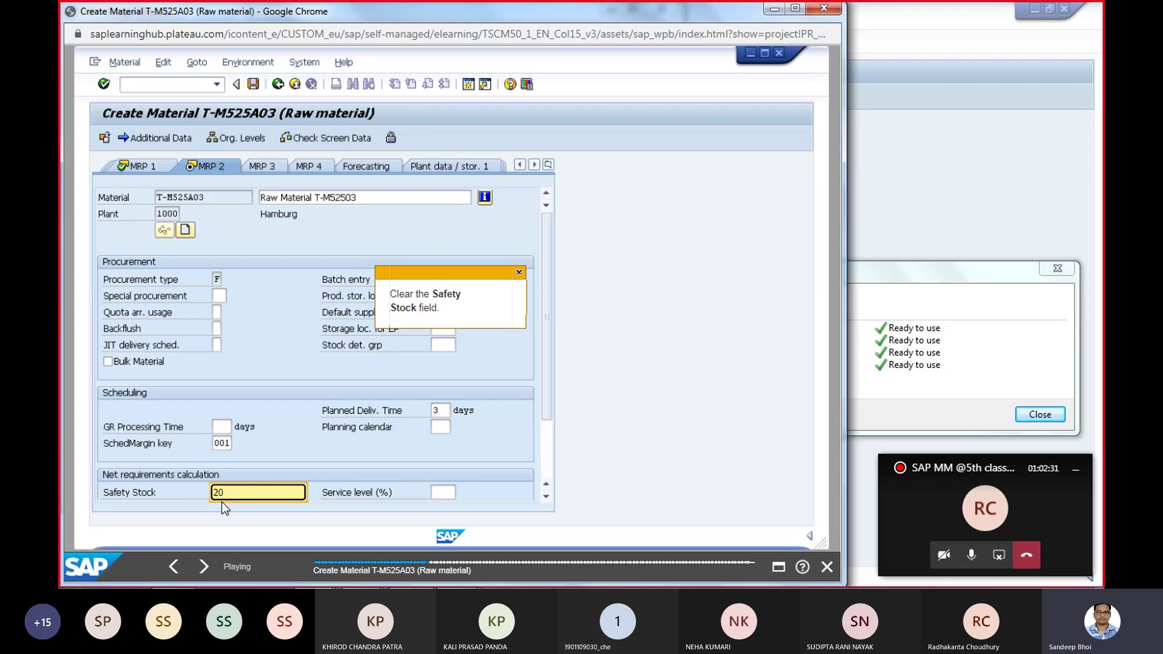
# Dismiss the Driver Software Installation notice that popped up
pyautogui.click(931, 271)
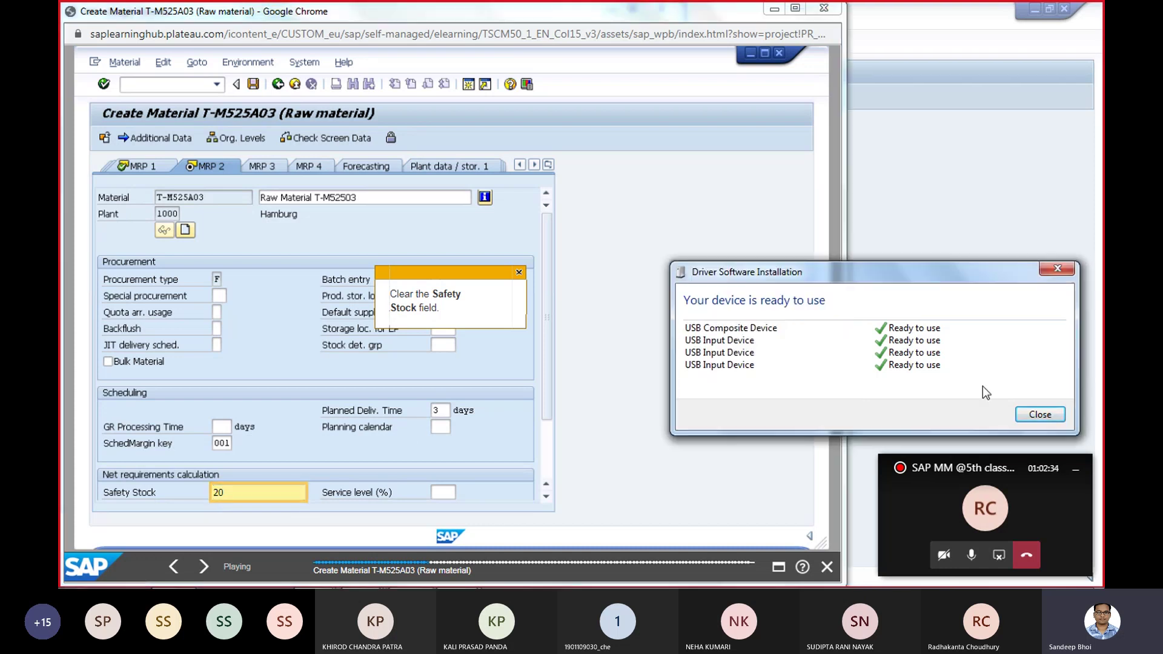
pyautogui.click(1038, 415)
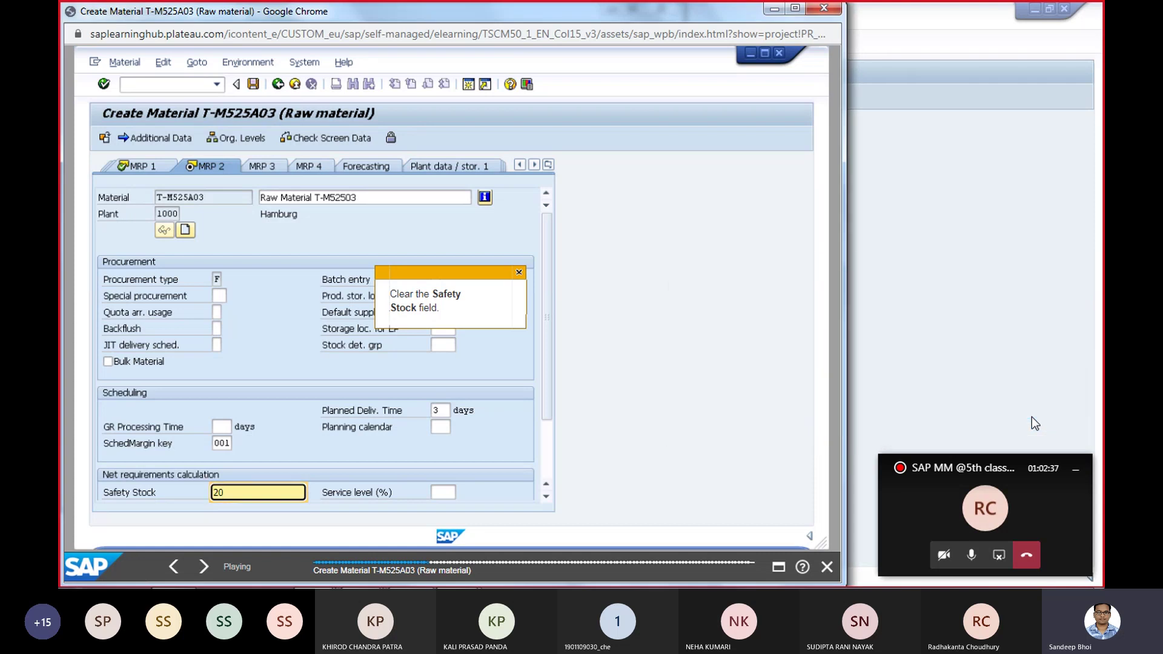
pyautogui.moveTo(366, 583)
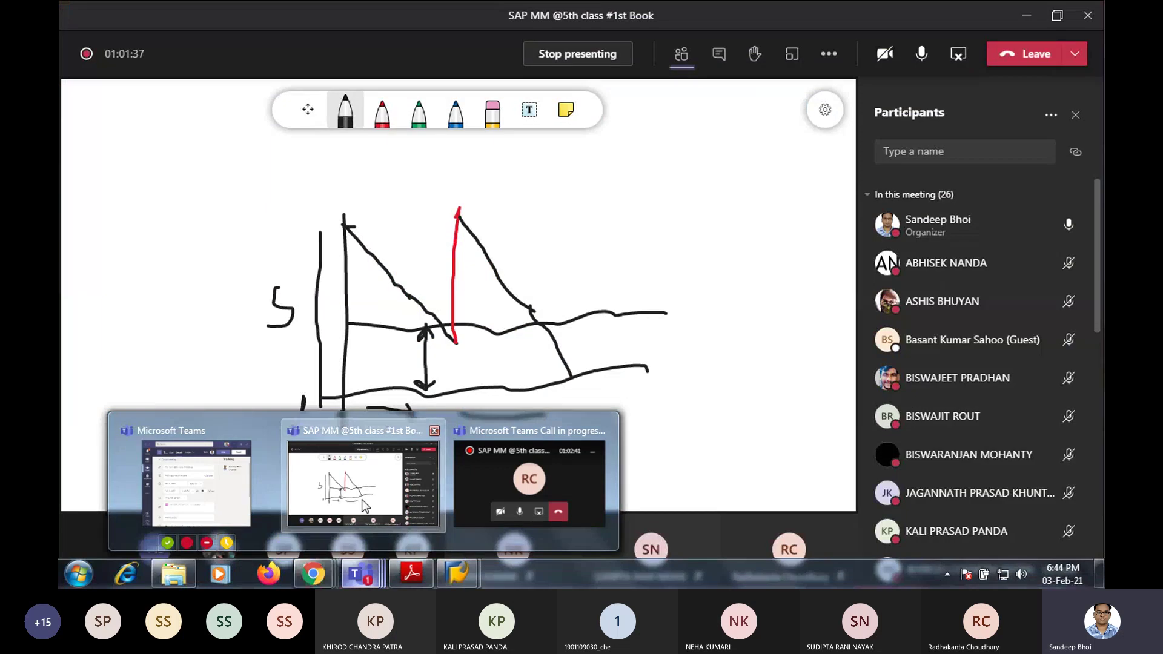
pyautogui.click(365, 506)
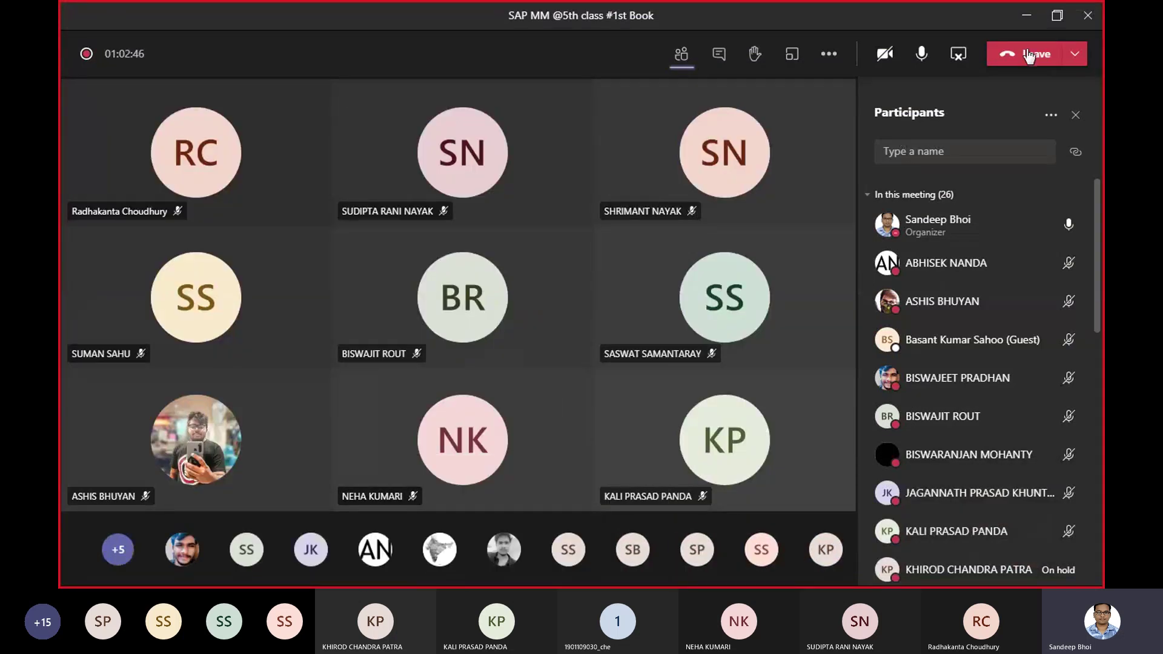
pyautogui.click(1027, 18)
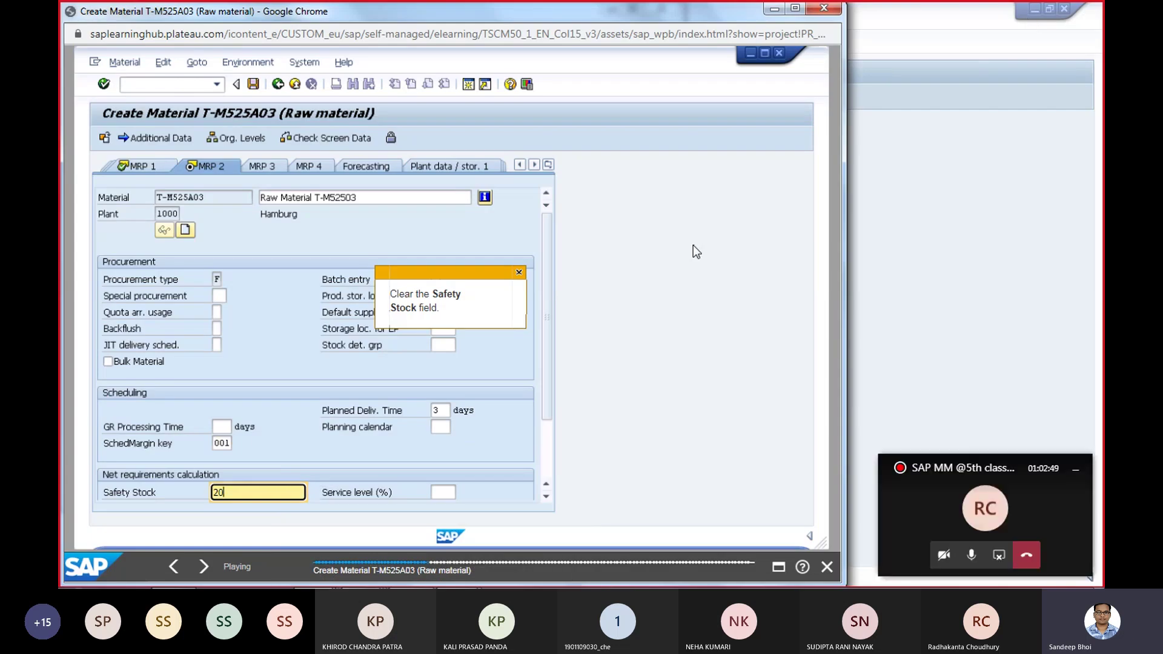
# Delete the safety stock of 20 so the field is empty, then continue the tutorial
pyautogui.click(229, 494)
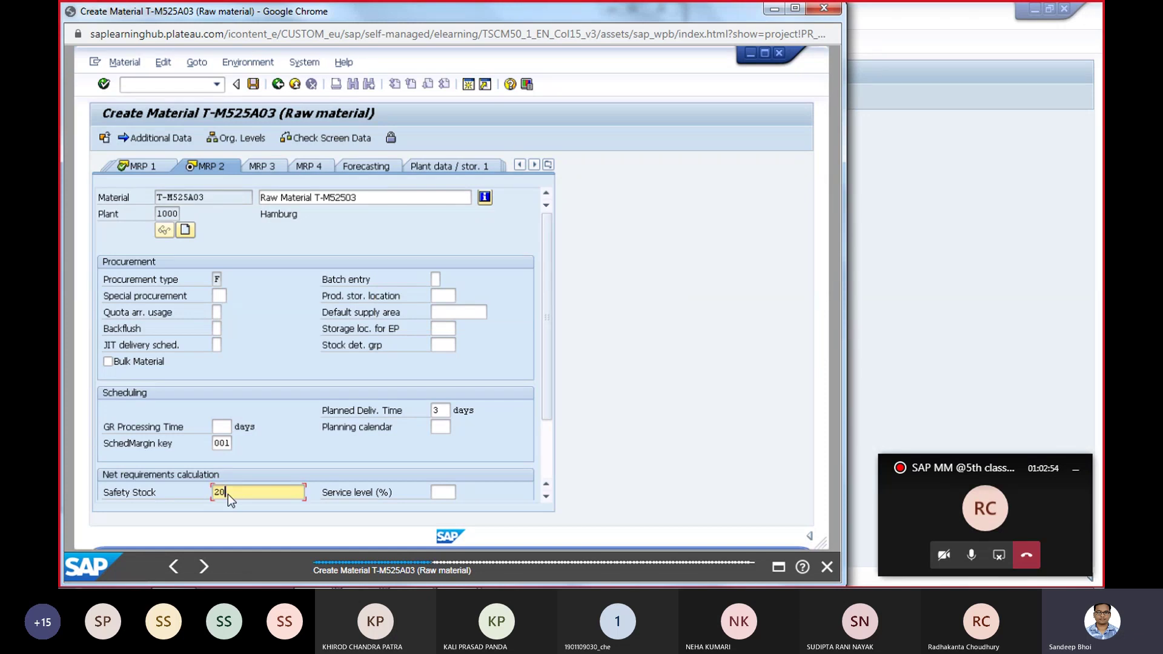
pyautogui.press('BackSpace')
pyautogui.press('BackSpace')
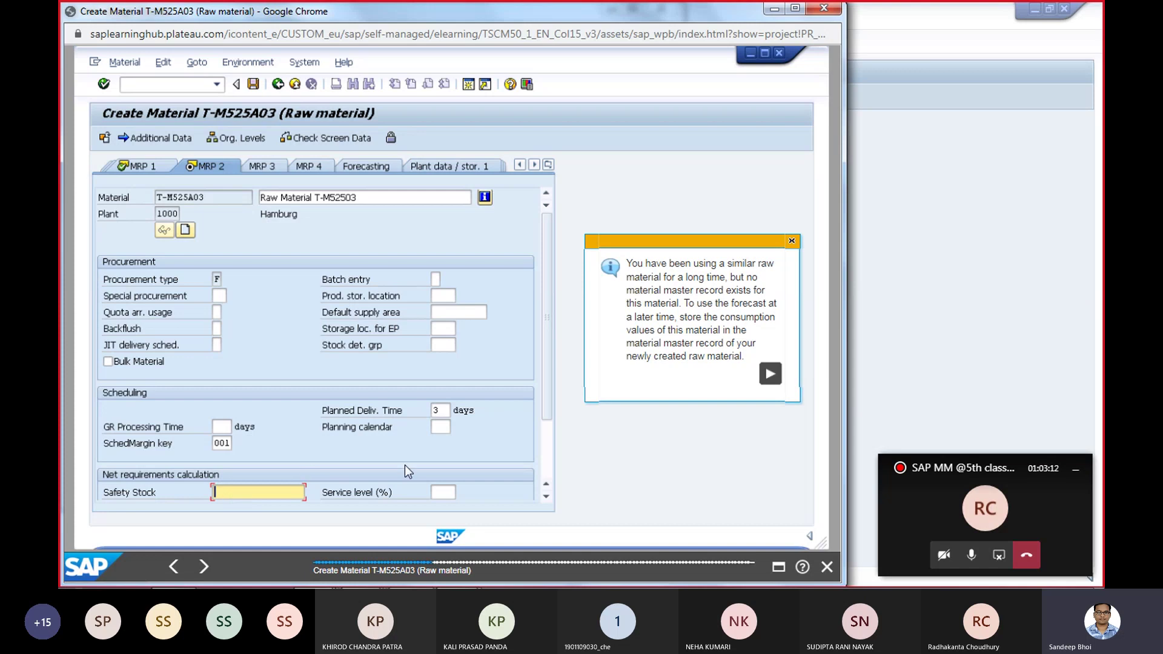
pyautogui.click(772, 376)
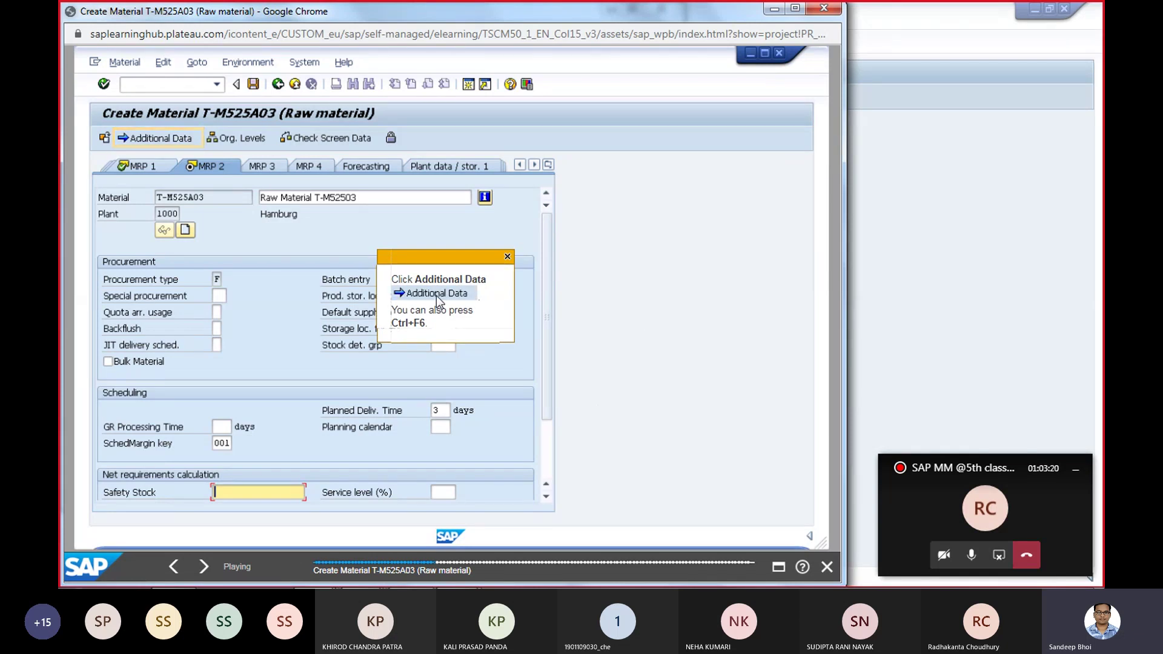
# Go to Additional Data and expand the full list of data views, including Consumption
pyautogui.click(170, 137)
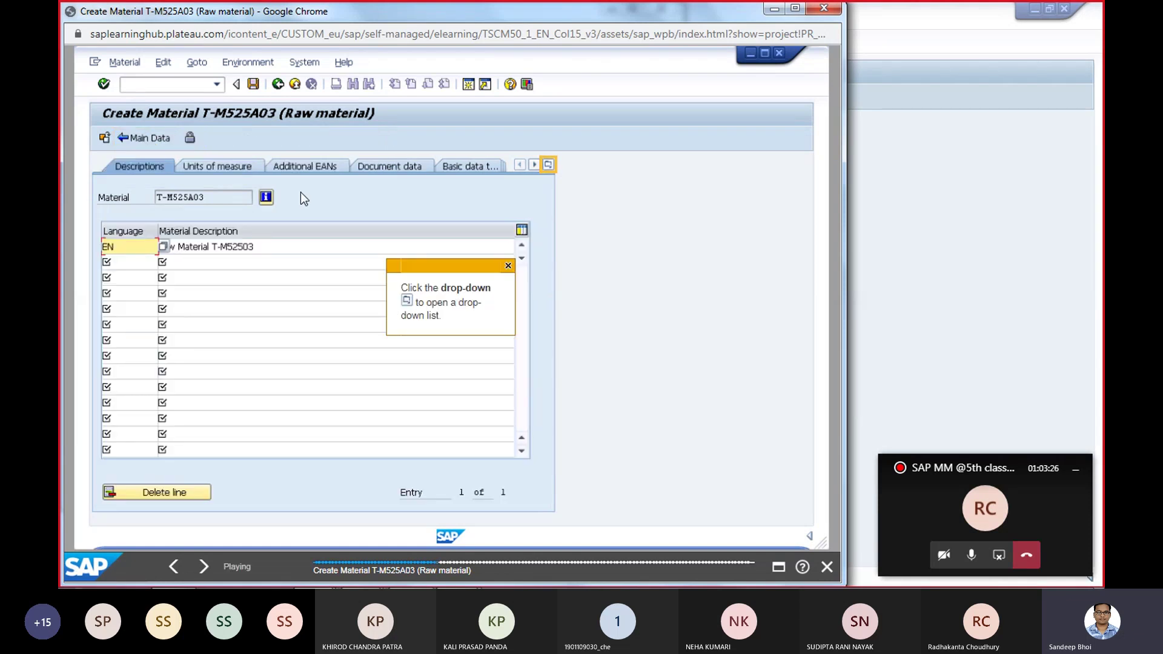
pyautogui.click(548, 164)
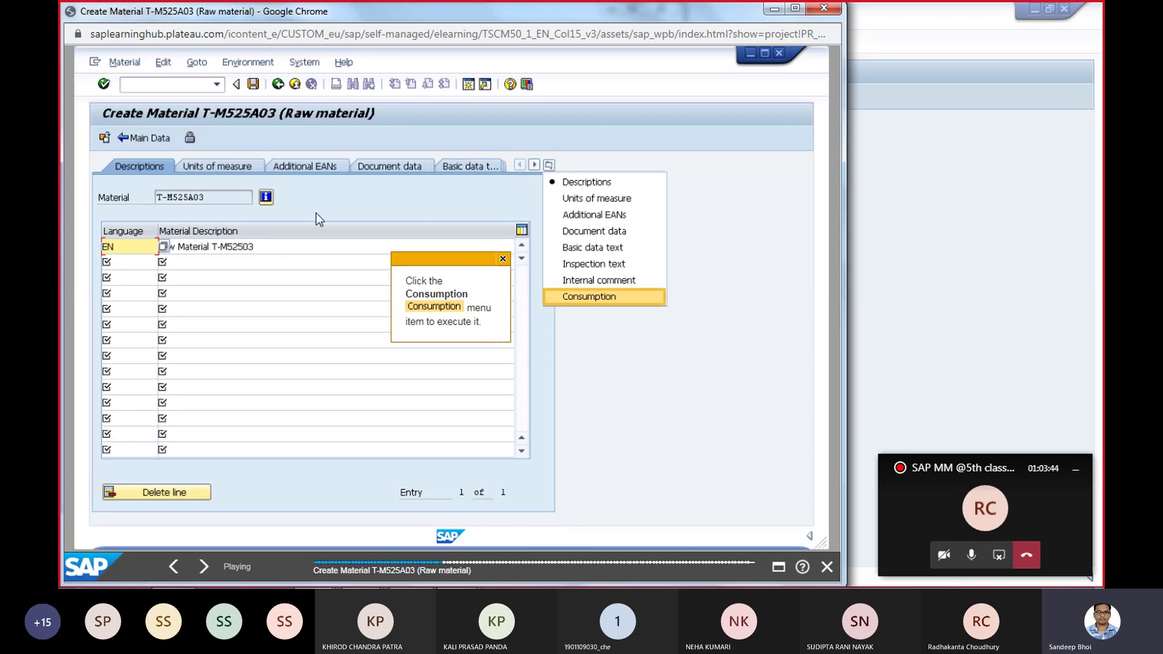
# Open the Consumption view and confirm Period Indicator M for monthly periods
pyautogui.doubleClick(586, 301)
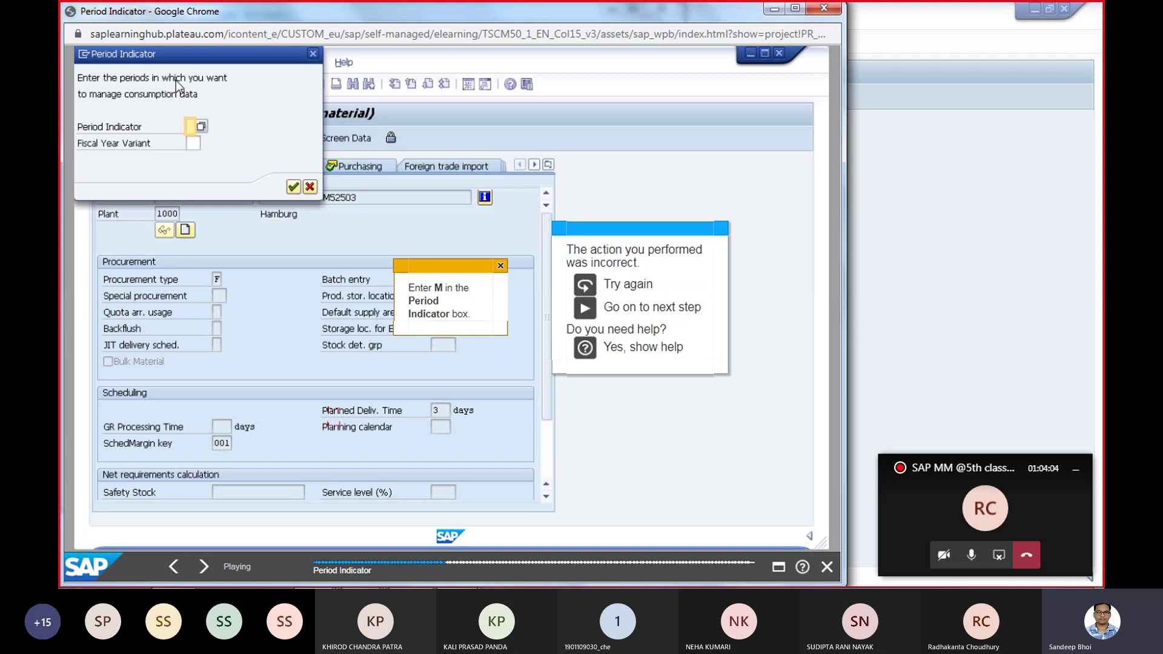
pyautogui.click(191, 124)
pyautogui.click(189, 125)
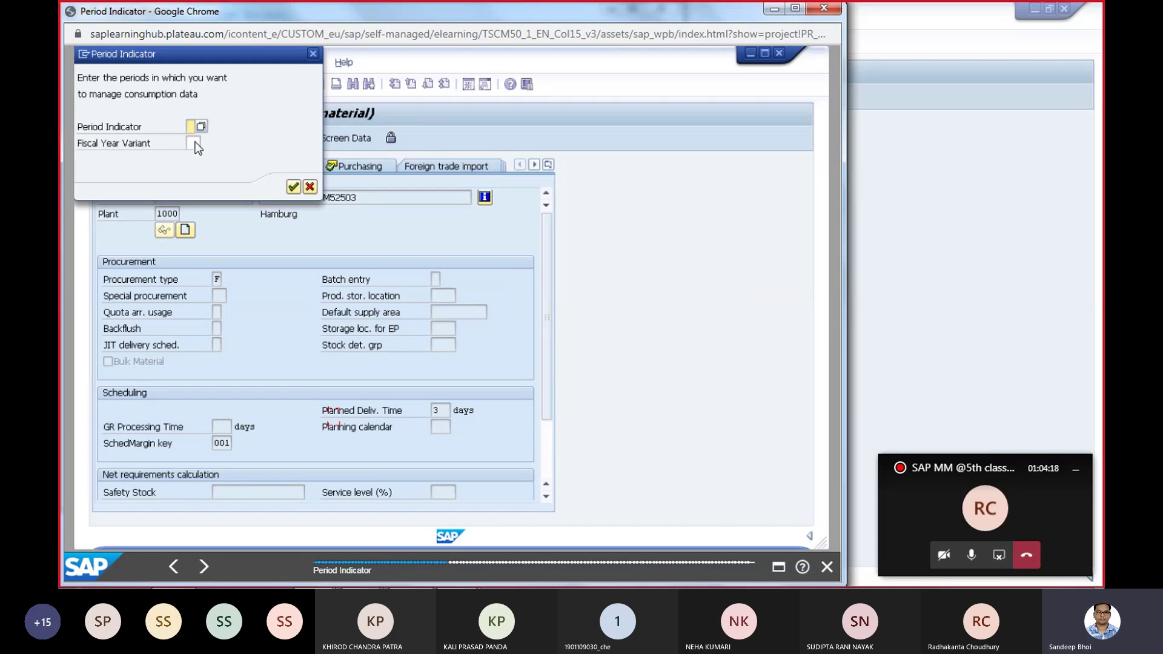
pyautogui.write('M')
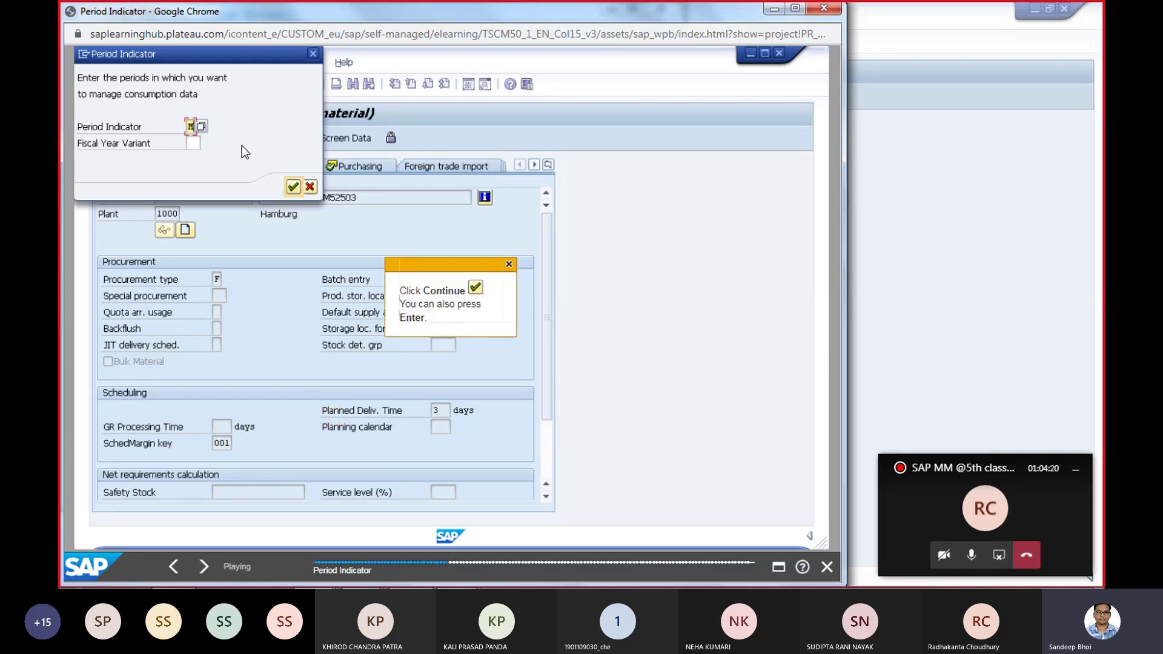
pyautogui.click(299, 190)
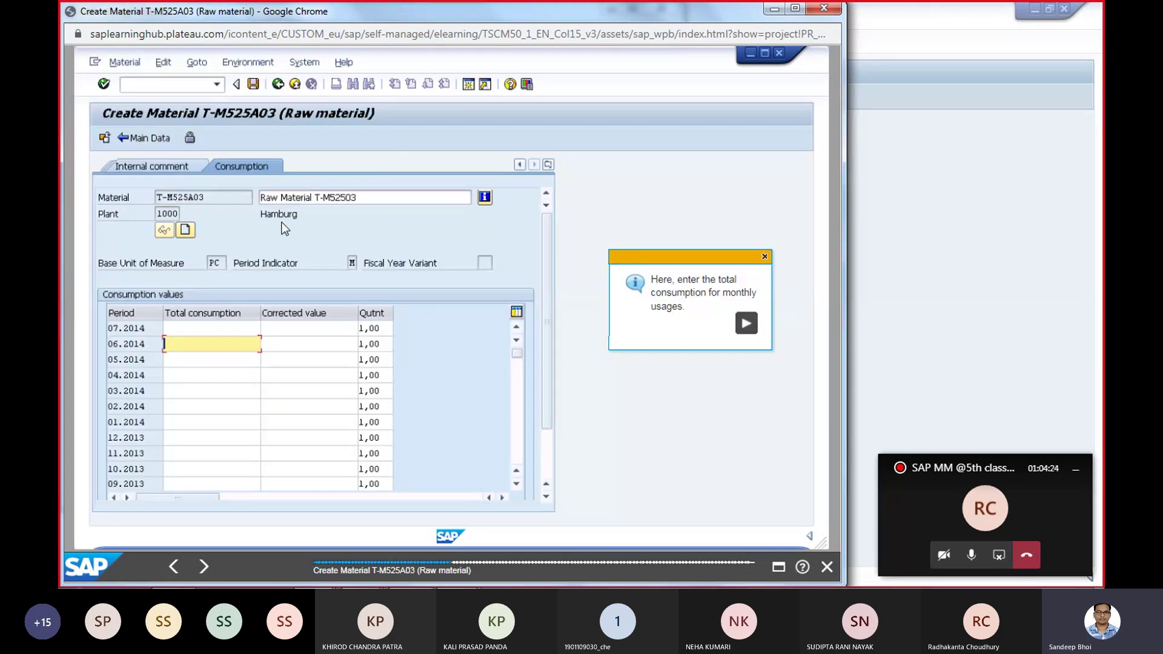
# Continue to the total consumption entries and save material T-M525A03
pyautogui.click(746, 324)
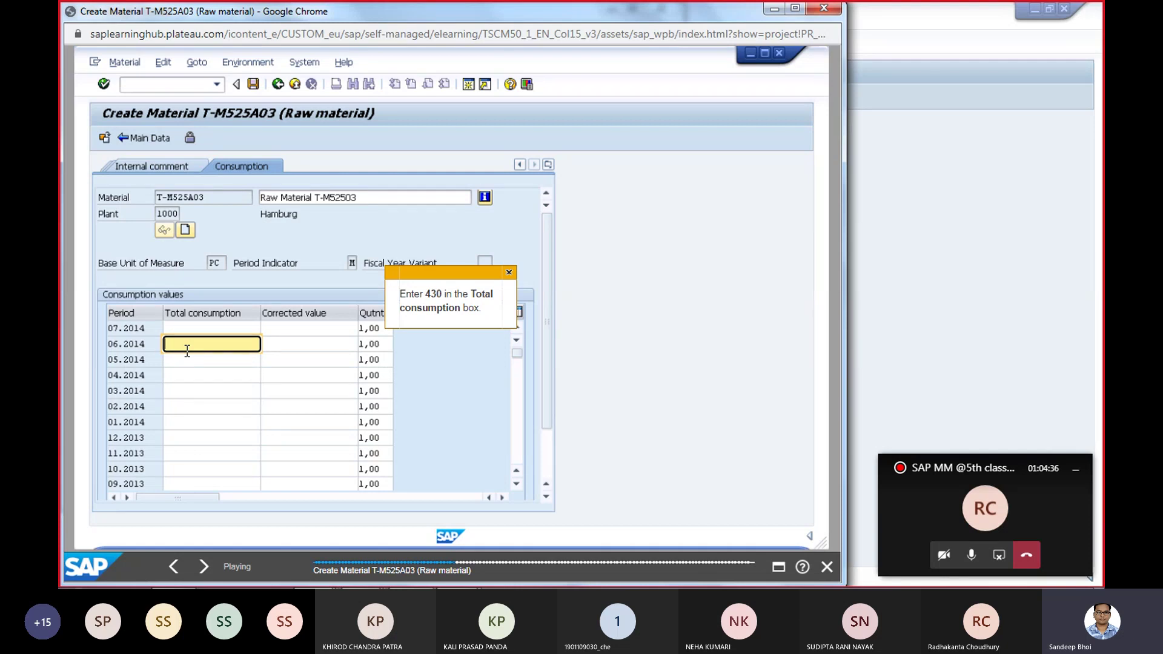
pyautogui.write('4')
pyautogui.press('BackSpace')
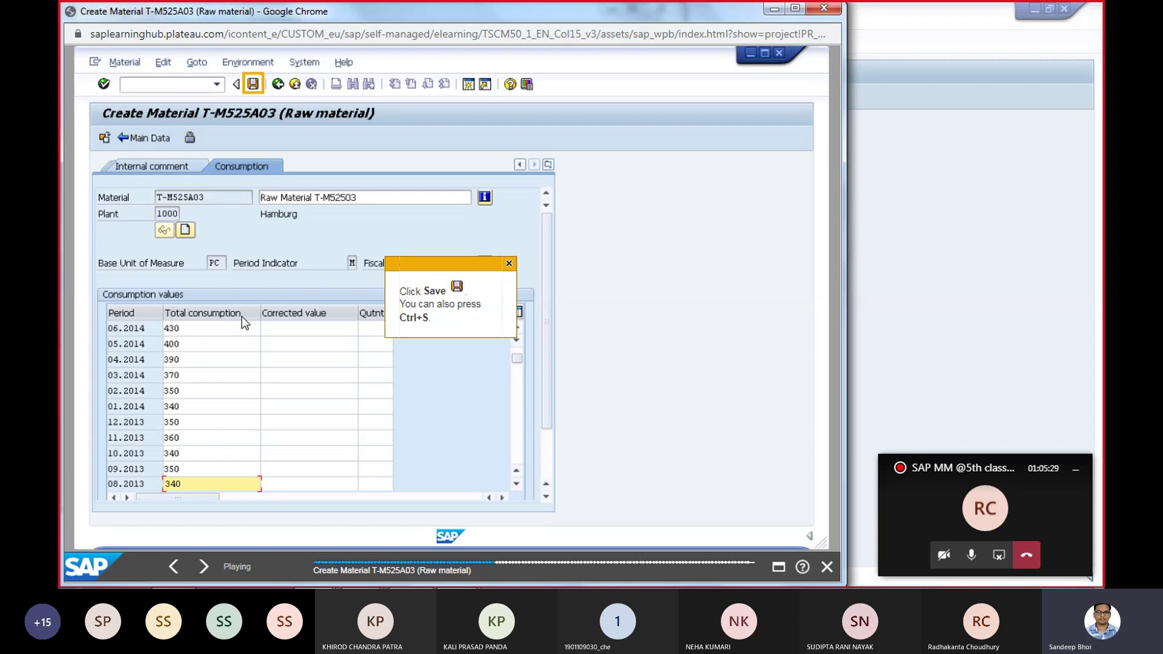
pyautogui.click(257, 85)
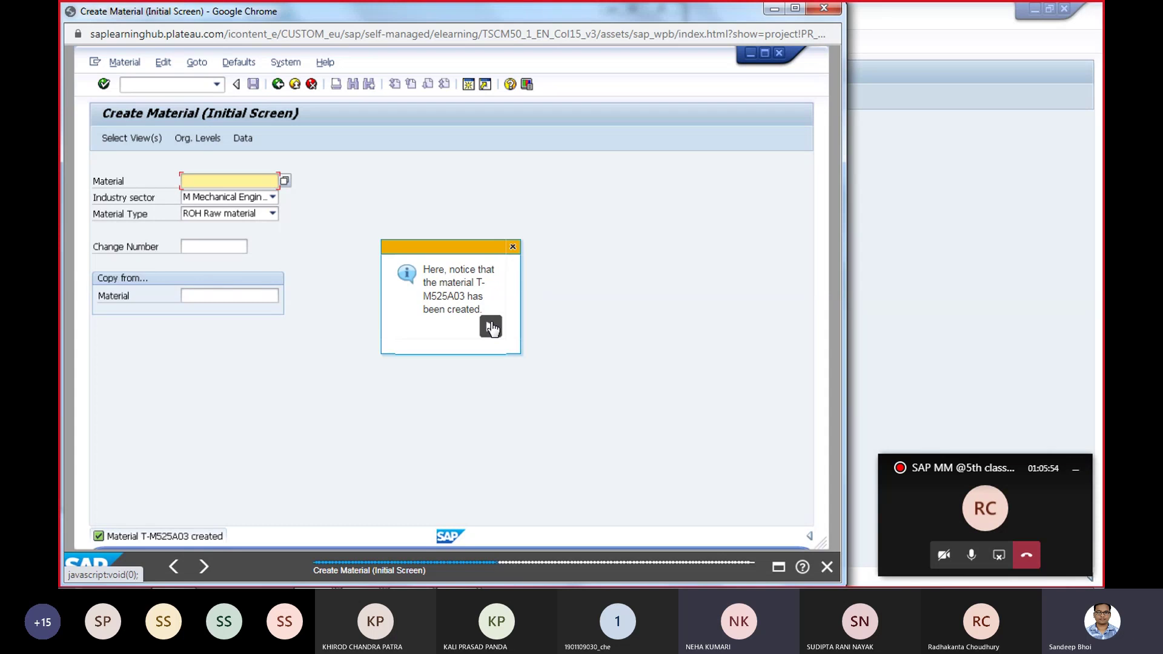
# Bring the Teams meeting window forward and stop sharing the SAP screen
pyautogui.moveTo(369, 586)
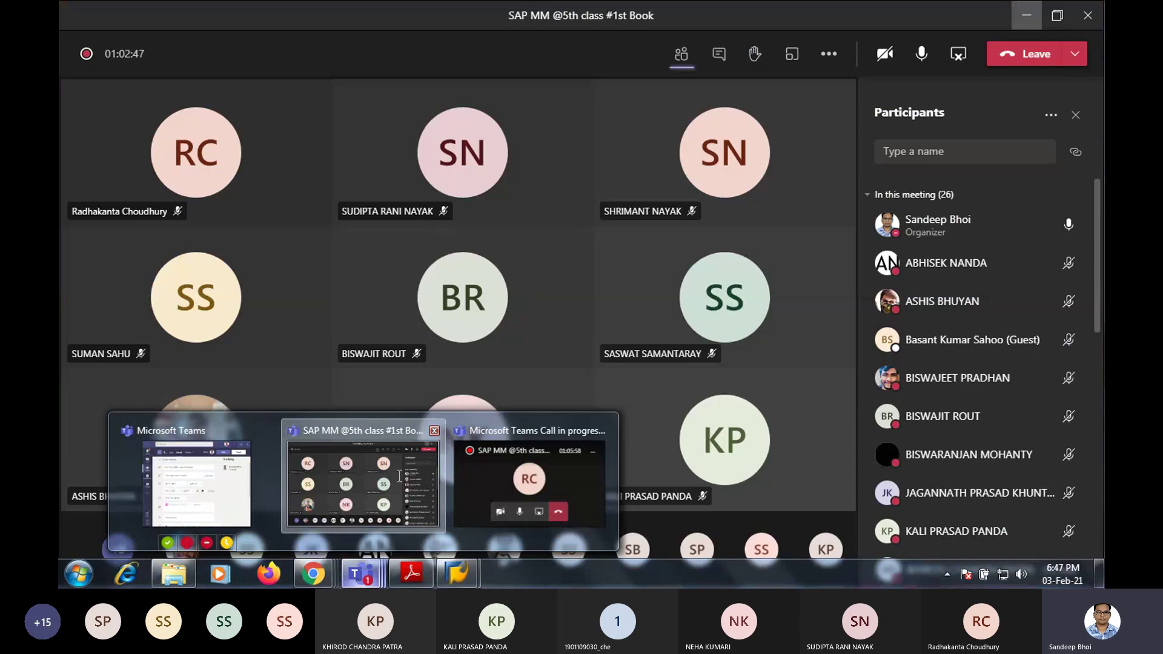
pyautogui.click(398, 476)
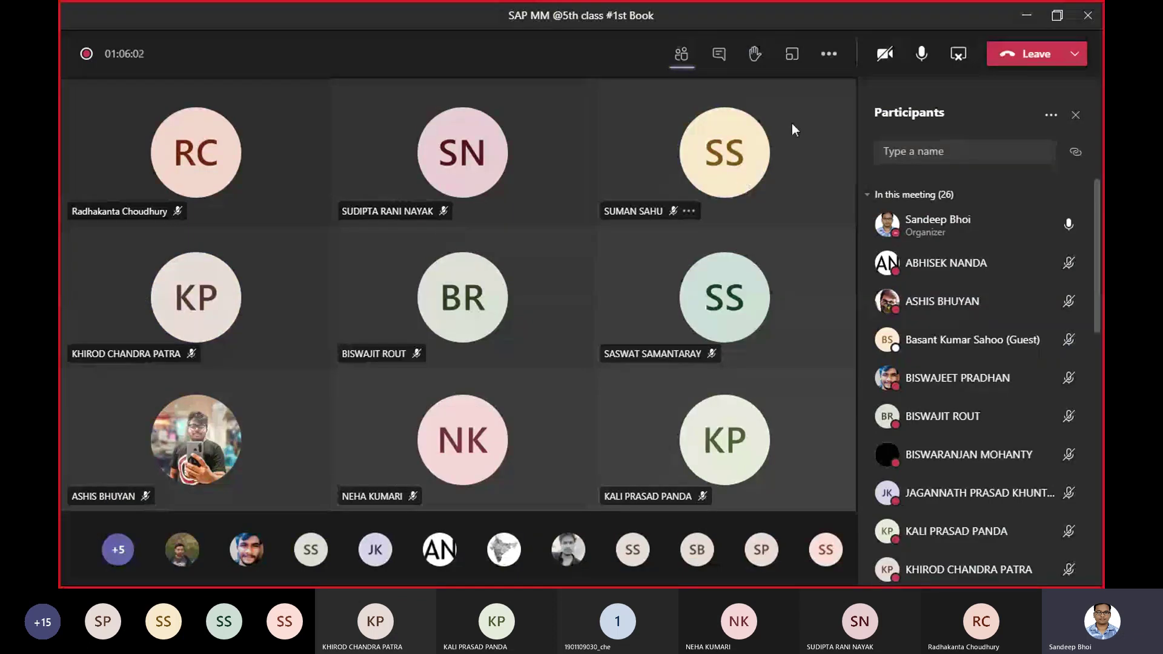
pyautogui.click(958, 55)
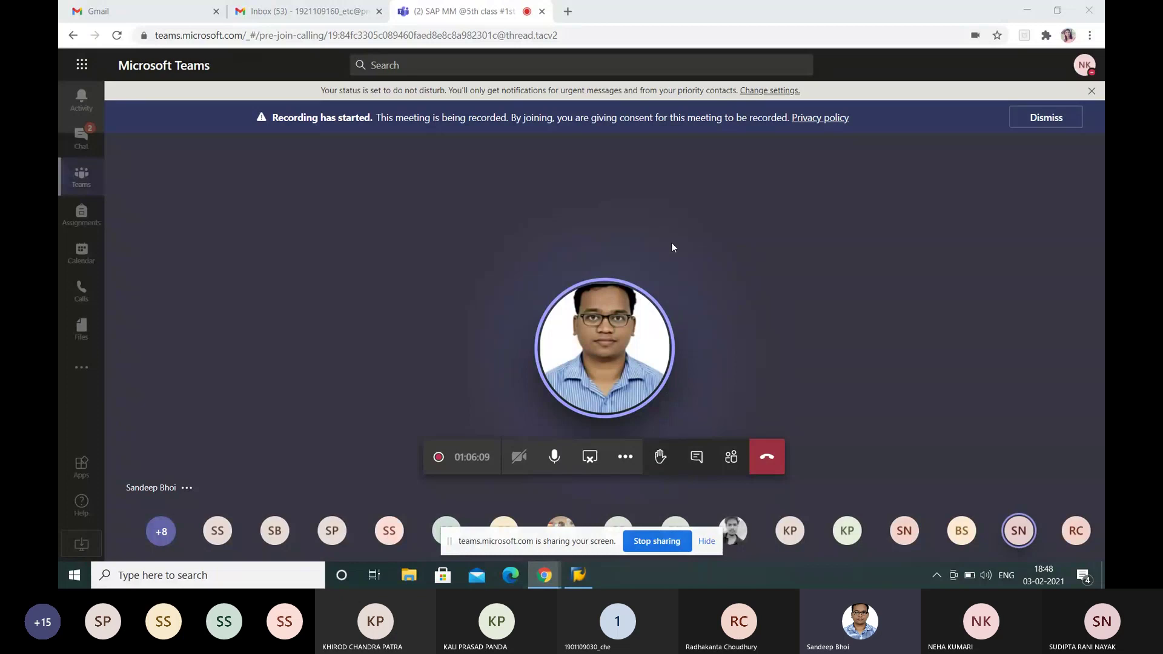
# Restore the meeting window to a smaller size and toggle the microphone off and back on
pyautogui.click(1058, 11)
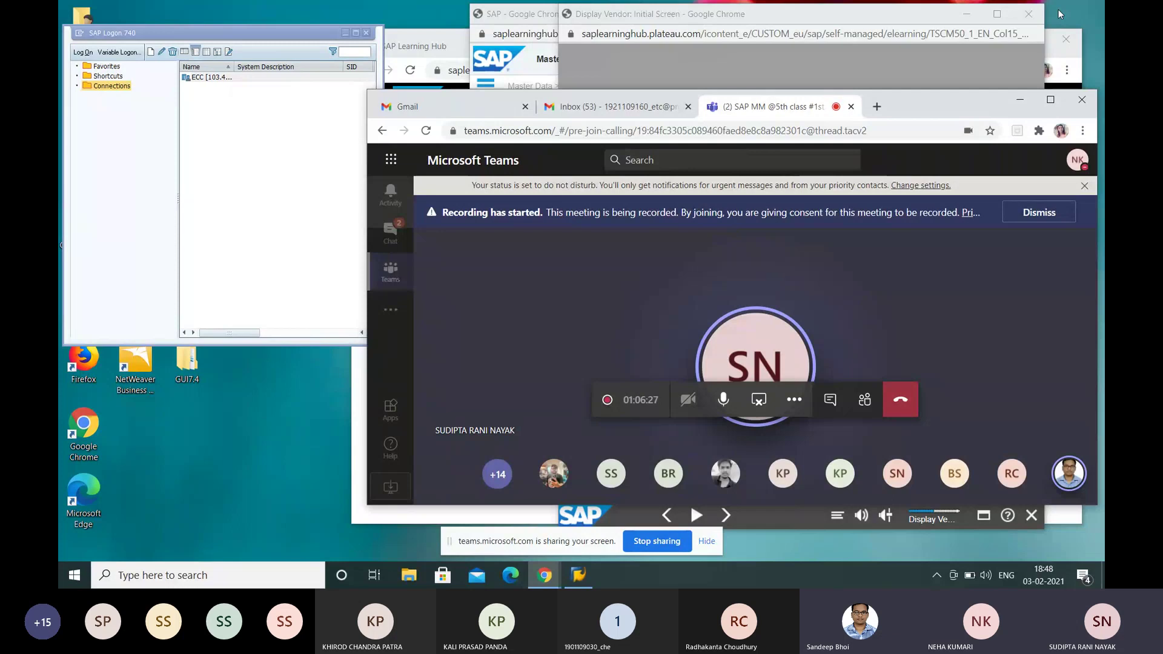
pyautogui.click(723, 397)
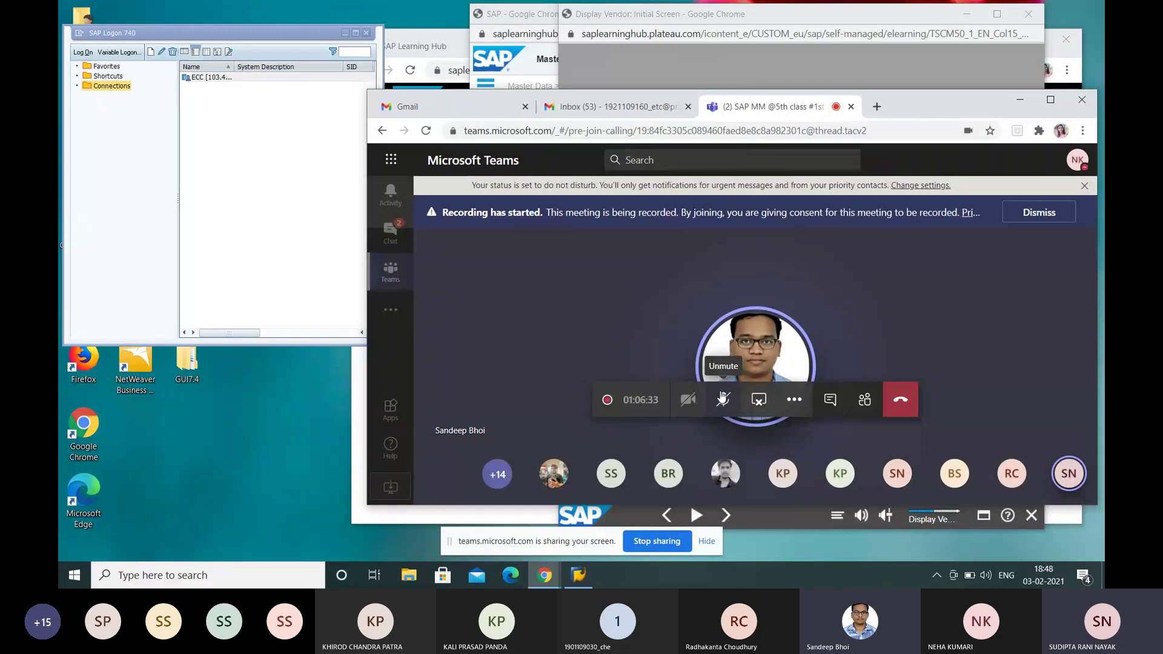
pyautogui.click(722, 397)
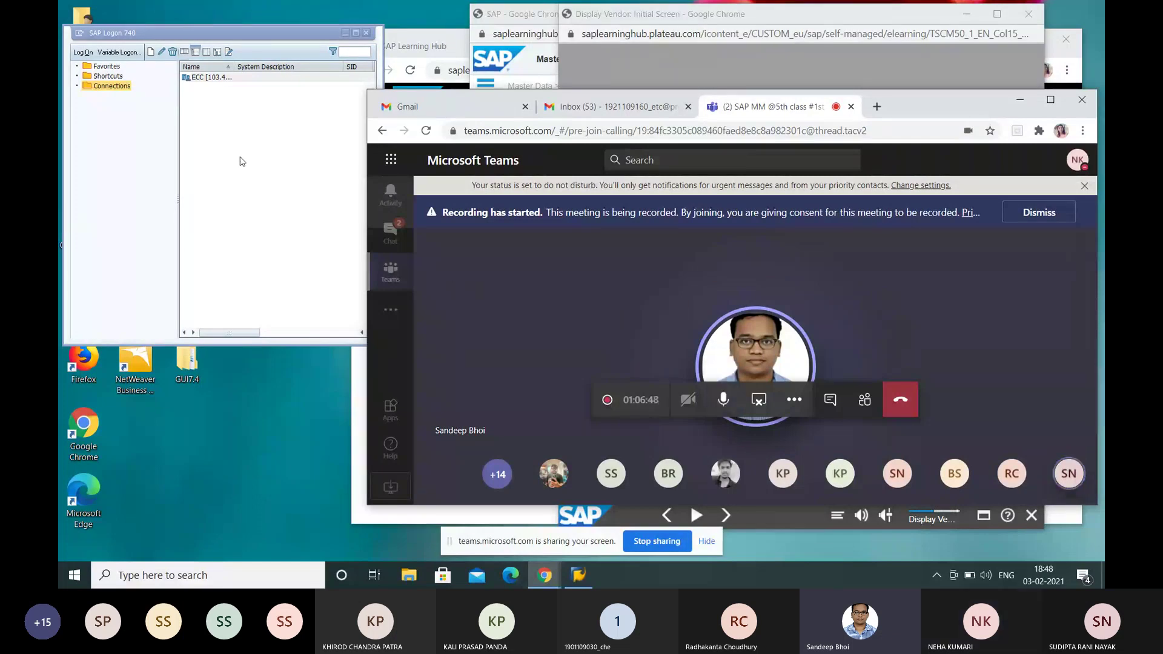
# Log on to the ECC system with the user name and password, then maximize Easy Access
pyautogui.doubleClick(267, 81)
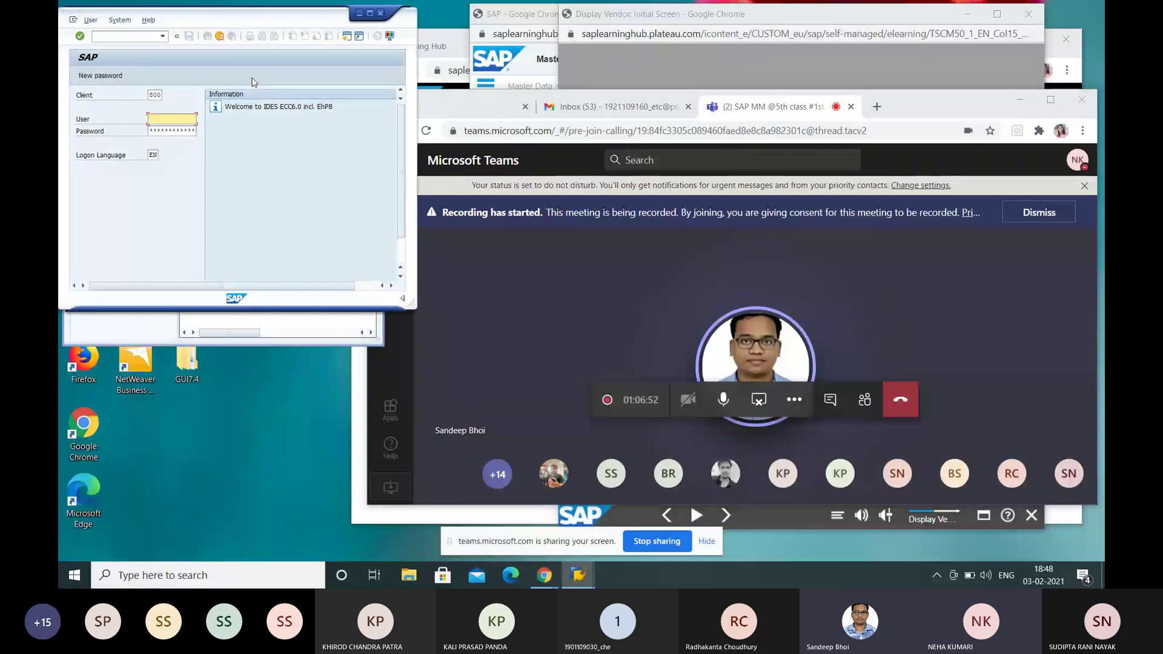
pyautogui.click(161, 117)
pyautogui.write('MM050')
pyautogui.click(153, 130)
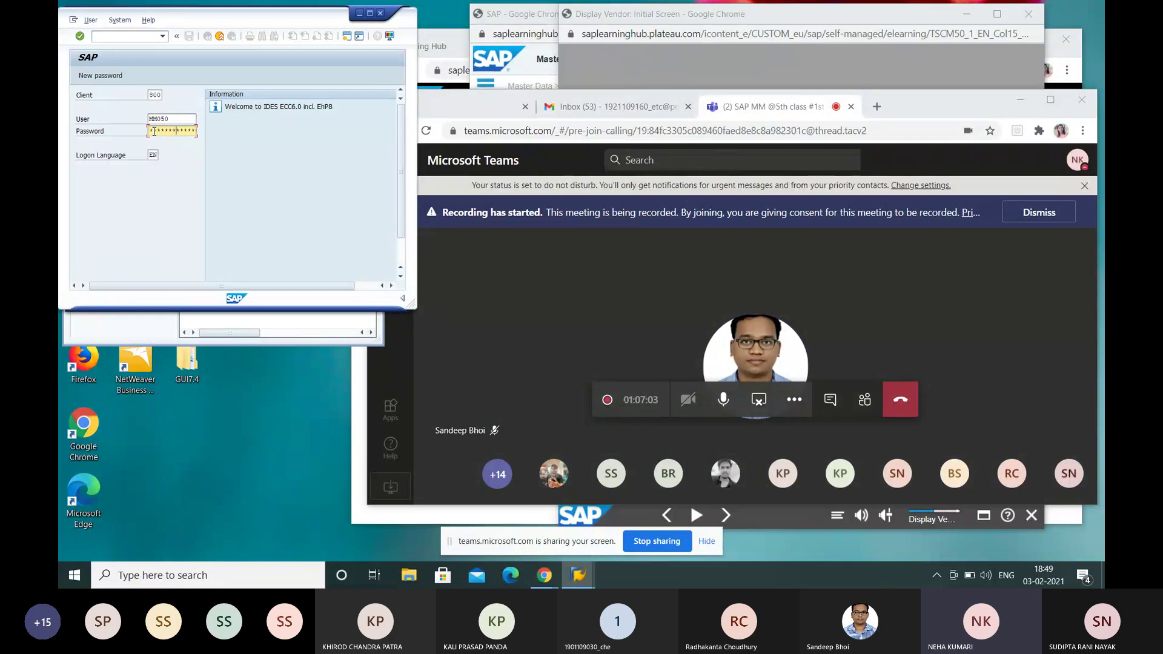
pyautogui.press('Return')
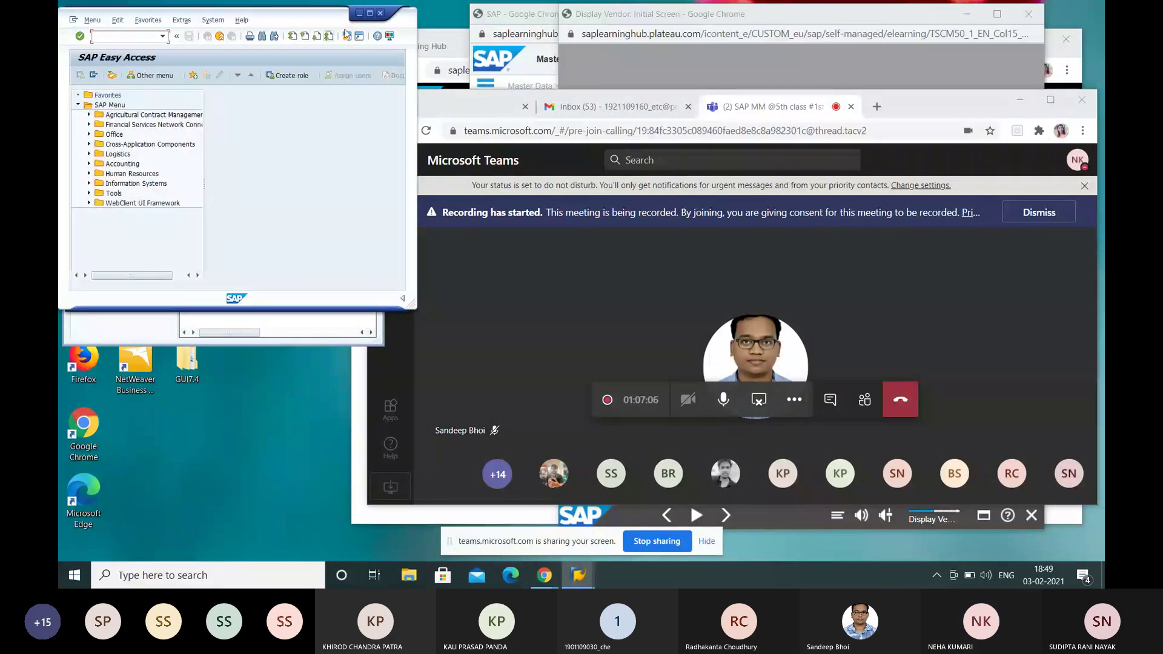
pyautogui.click(370, 13)
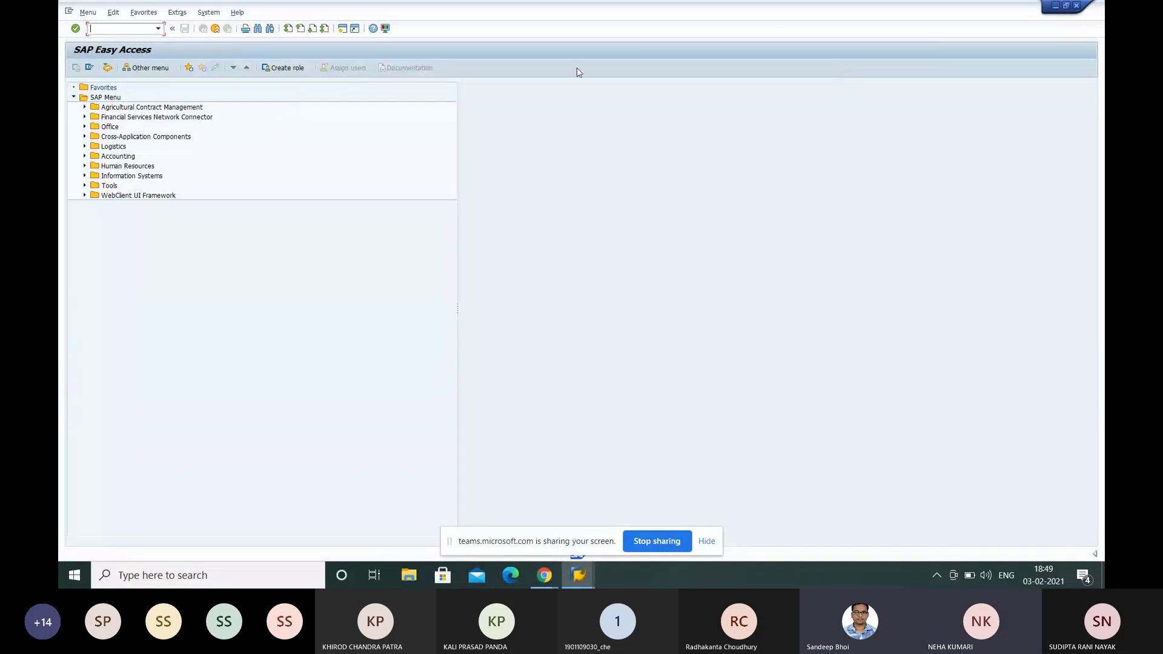
# Expand Logistics and then Materials Management in the SAP Menu tree
pyautogui.click(84, 147)
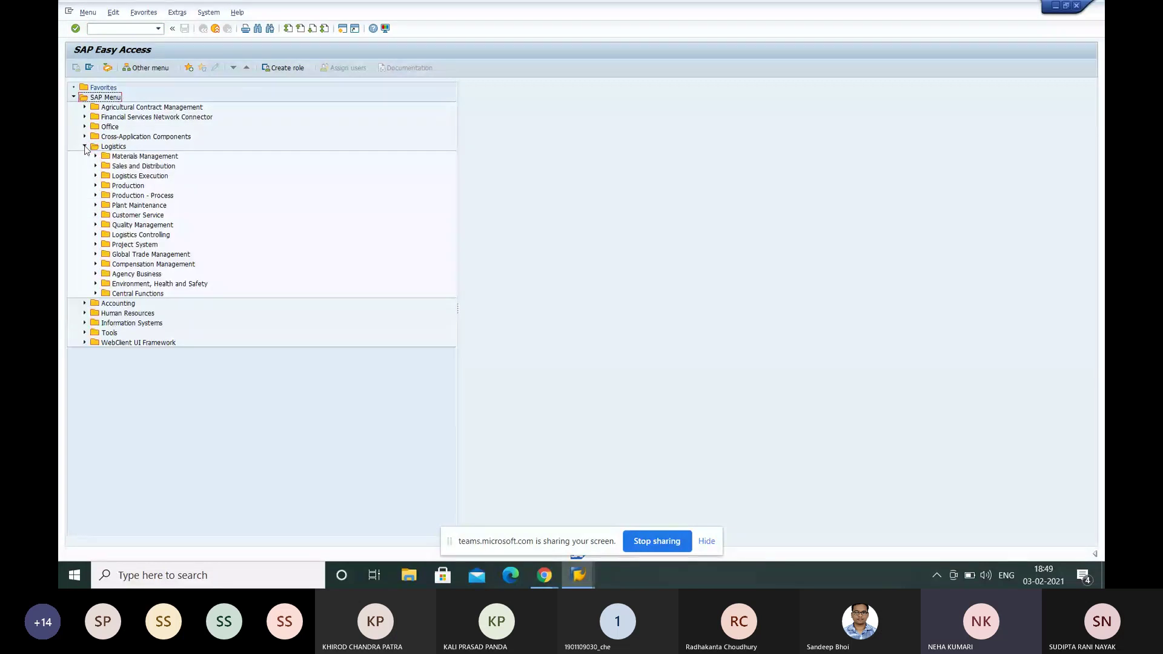
pyautogui.click(95, 156)
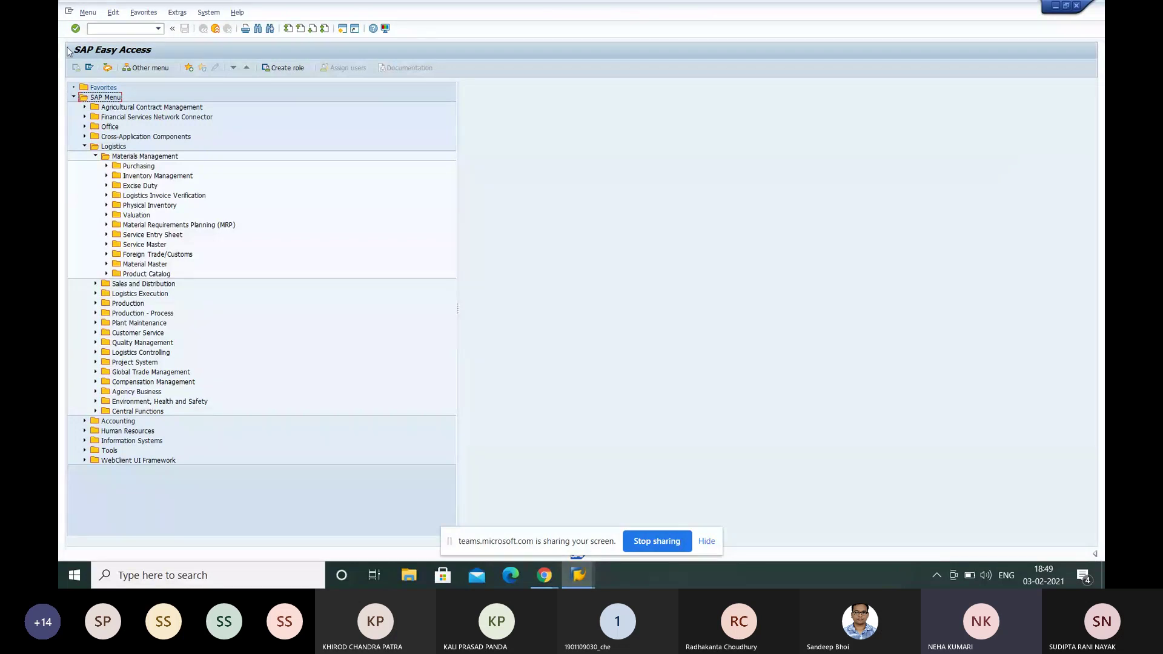
# Enter transaction code mm01 in the command field to reach Create Material
pyautogui.click(101, 28)
pyautogui.write('mm01')
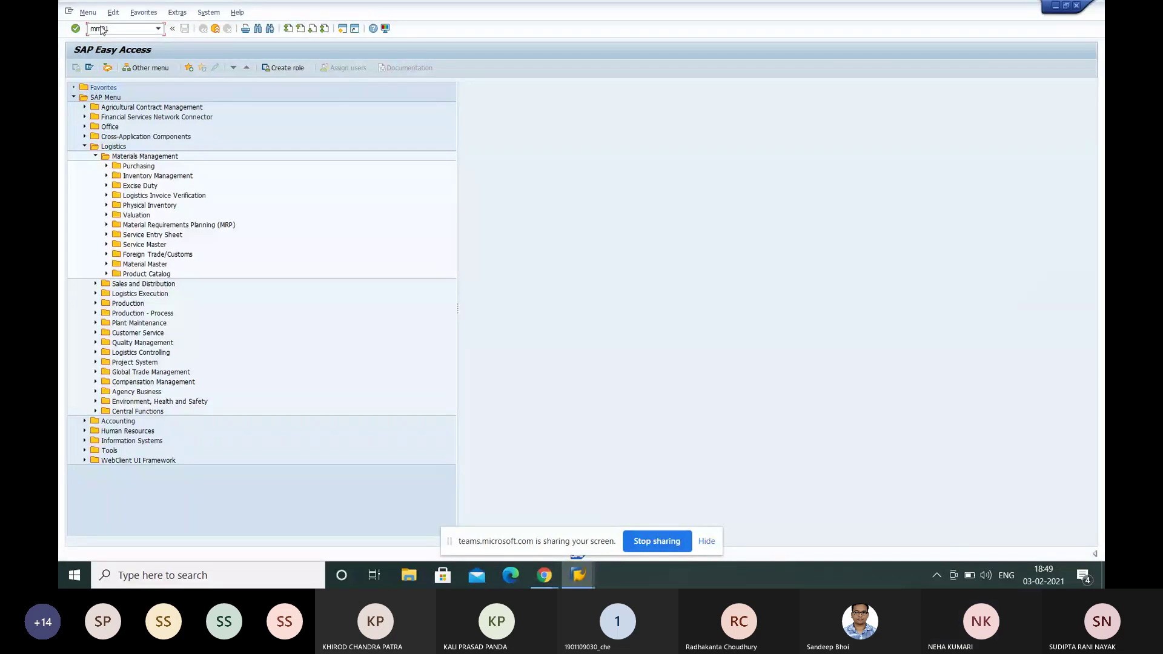
pyautogui.press('Return')
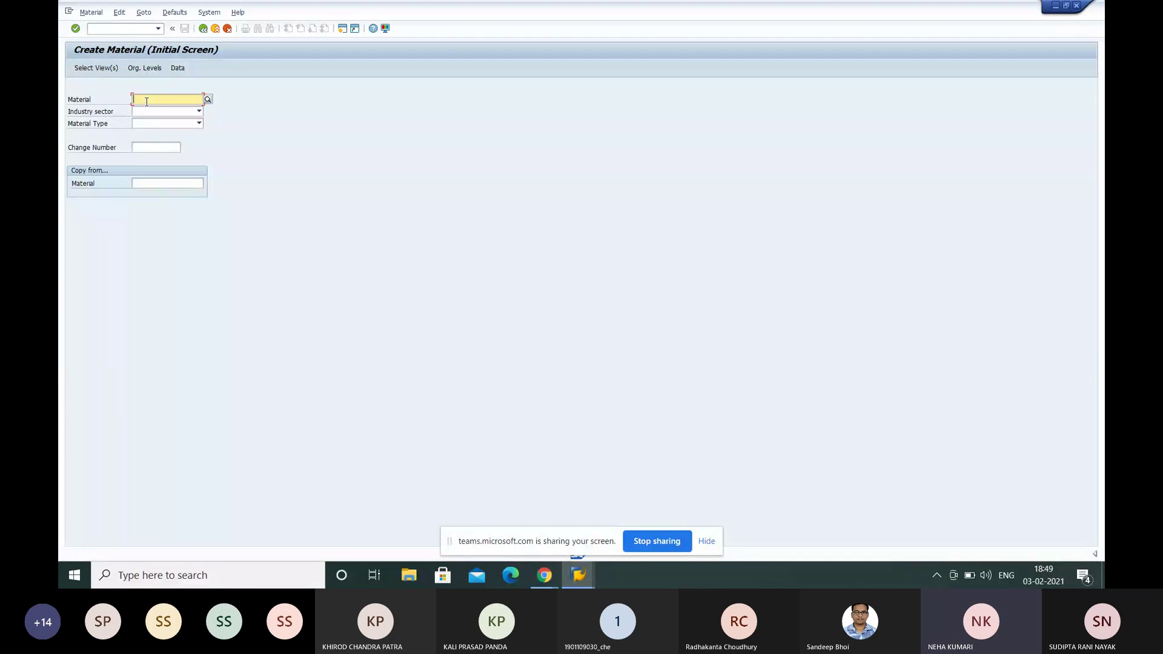
# Enter material number T-M520A00, choosing it from the search-help list after typing T-M52
pyautogui.write('t')
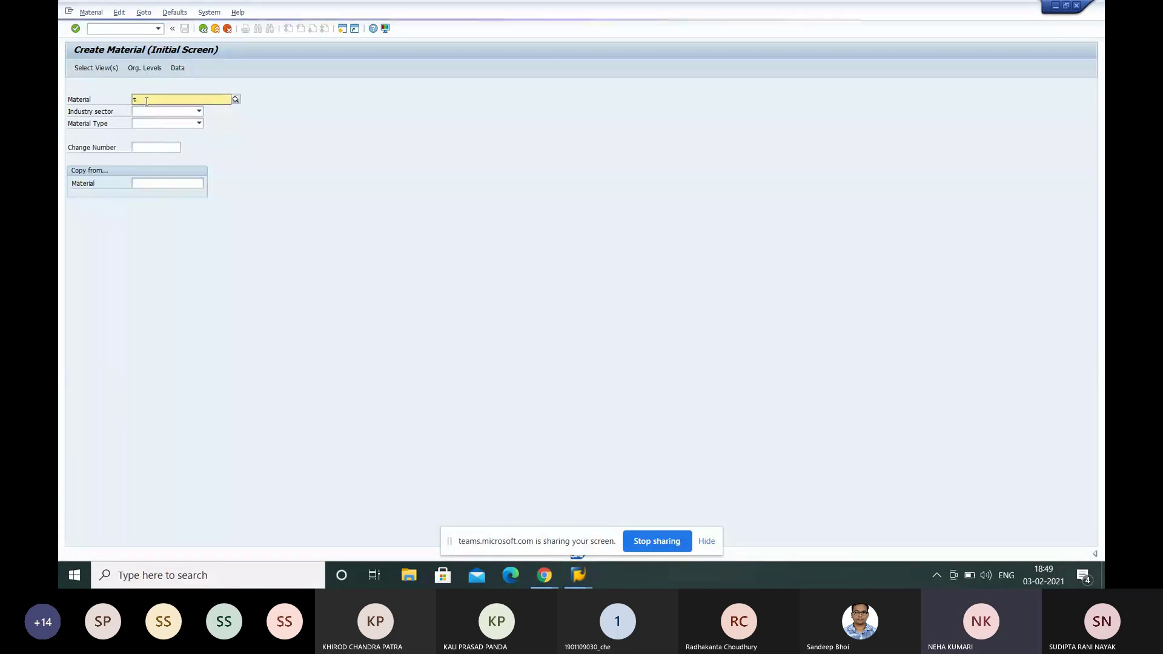
pyautogui.press('BackSpace')
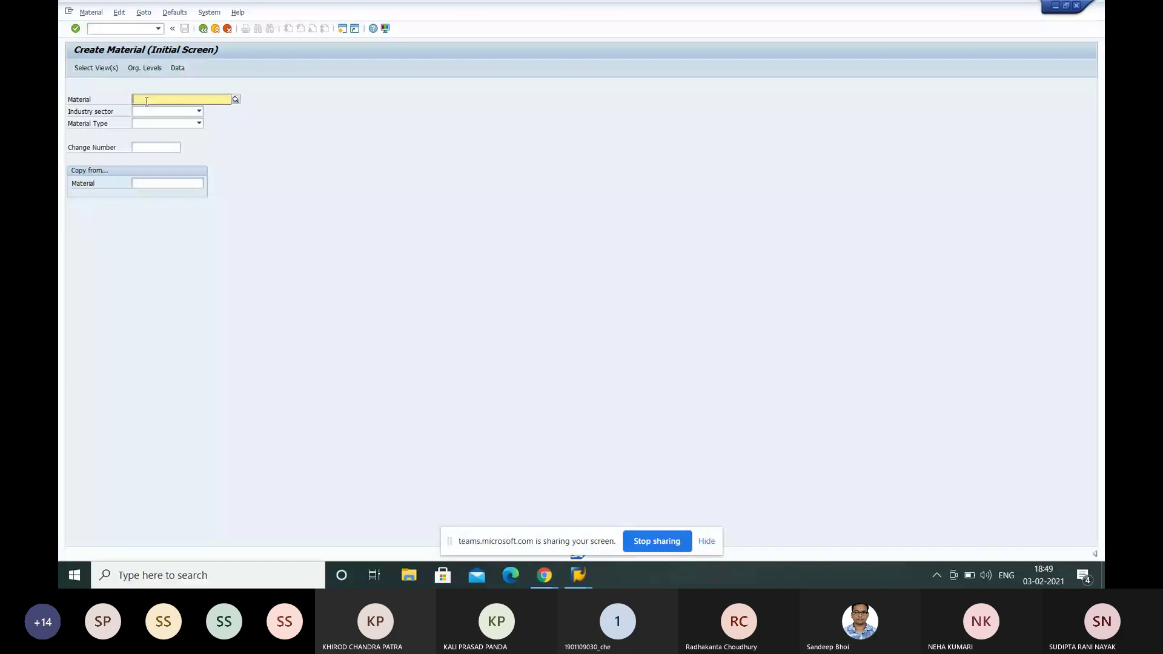
pyautogui.write('T-')
pyautogui.press('BackSpace')
pyautogui.write('M')
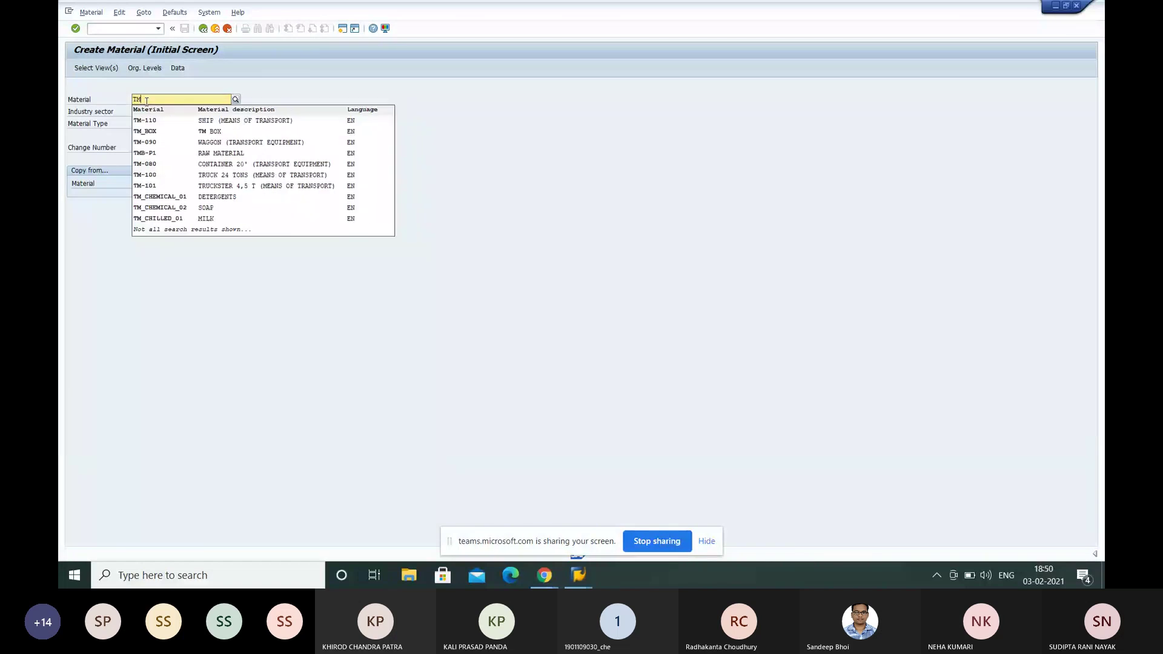
pyautogui.write('52')
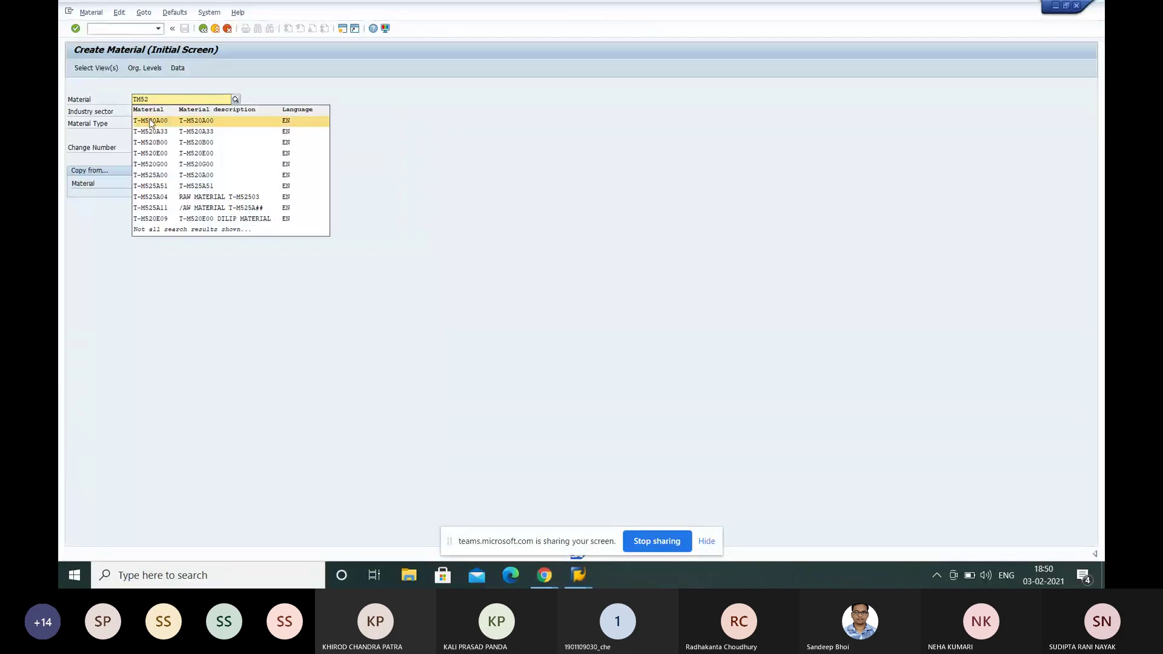
pyautogui.click(151, 121)
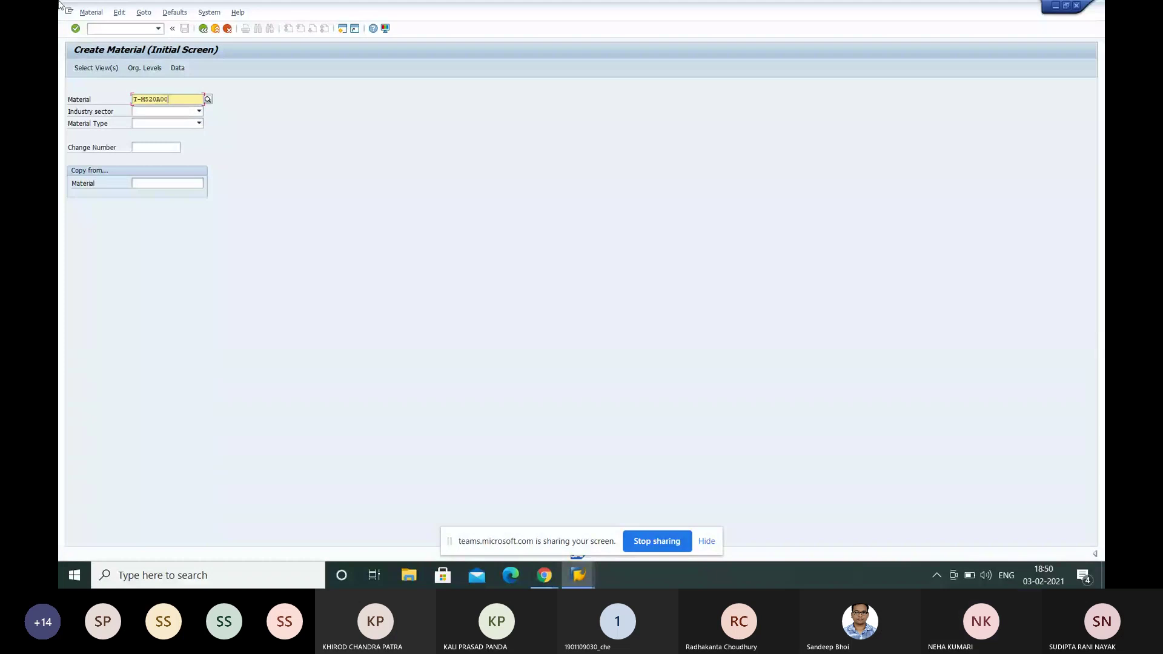
# Confirm T-M520A00 with industry sector Mechanical Engineering and material type Raw material 1111, then proceed to view selection
pyautogui.click(75, 28)
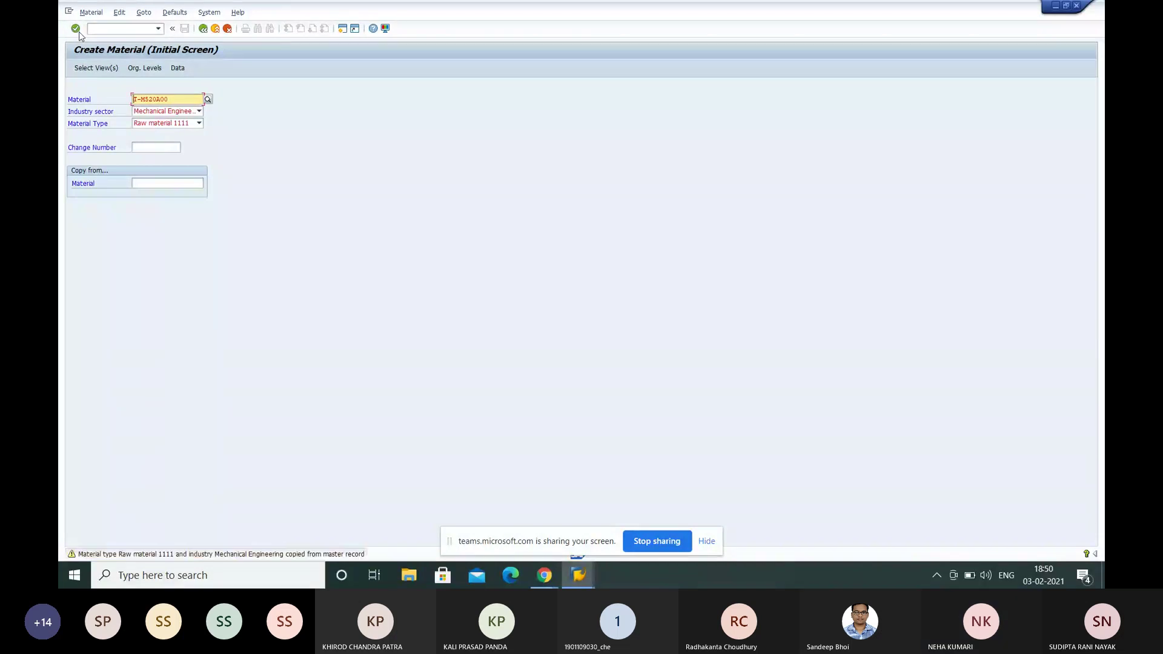
pyautogui.click(199, 112)
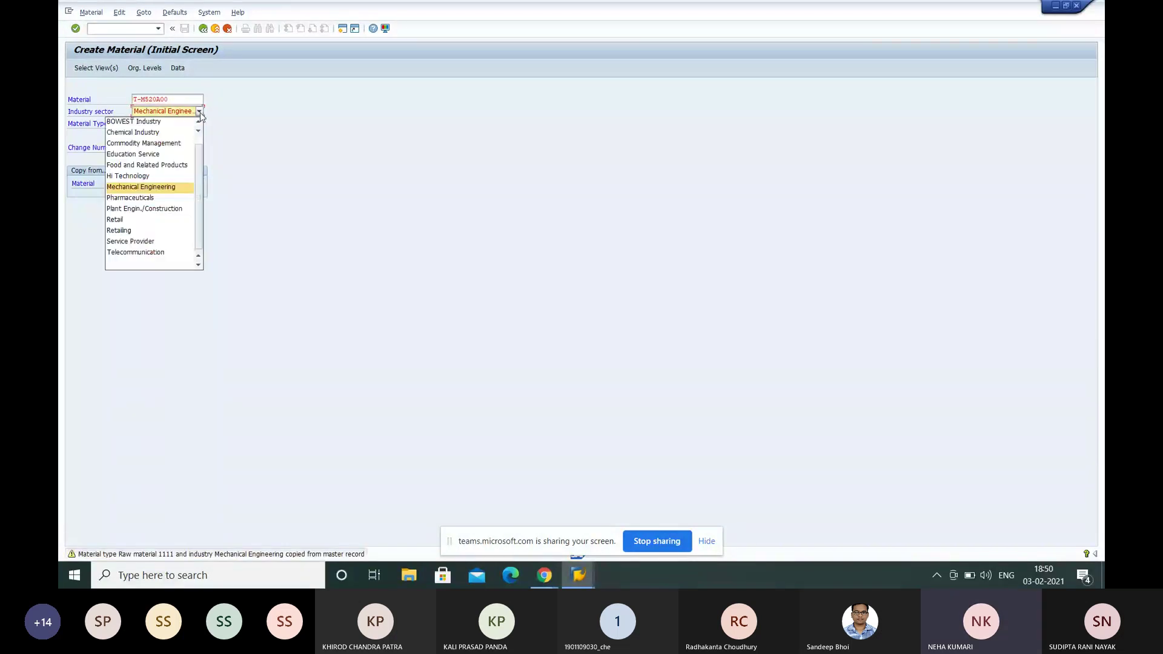
pyautogui.click(153, 187)
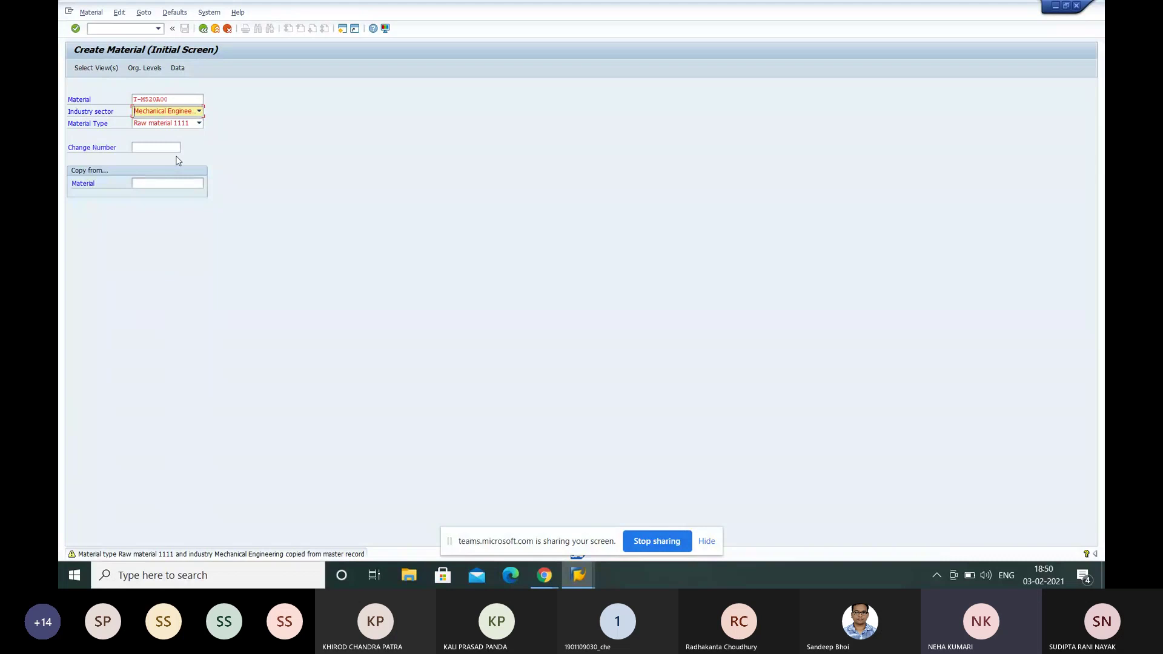
pyautogui.click(198, 123)
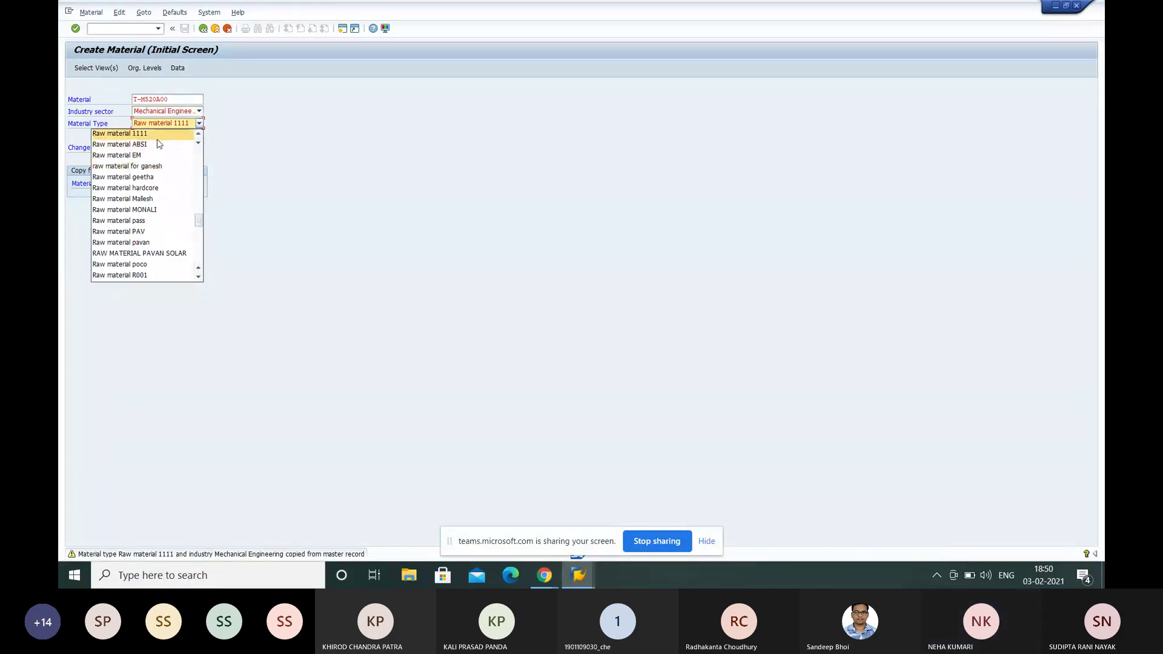
pyautogui.click(157, 138)
pyautogui.click(75, 28)
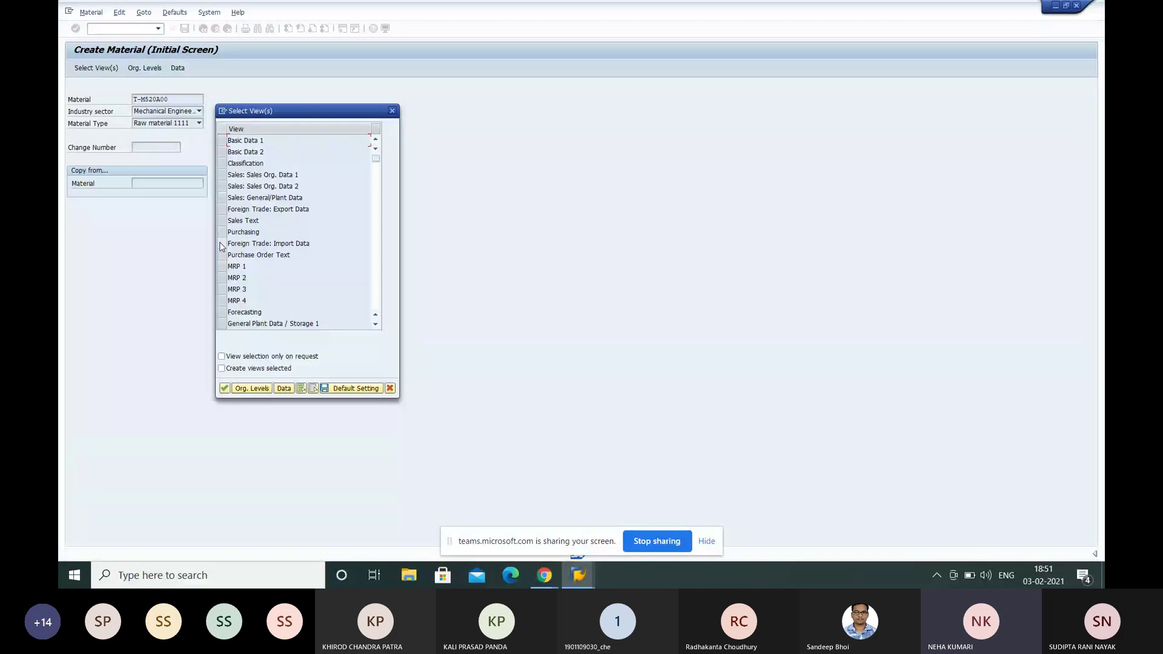
# Reopen view selection and mark the Purchasing, MRP 1 and MRP 2 views
pyautogui.click(392, 111)
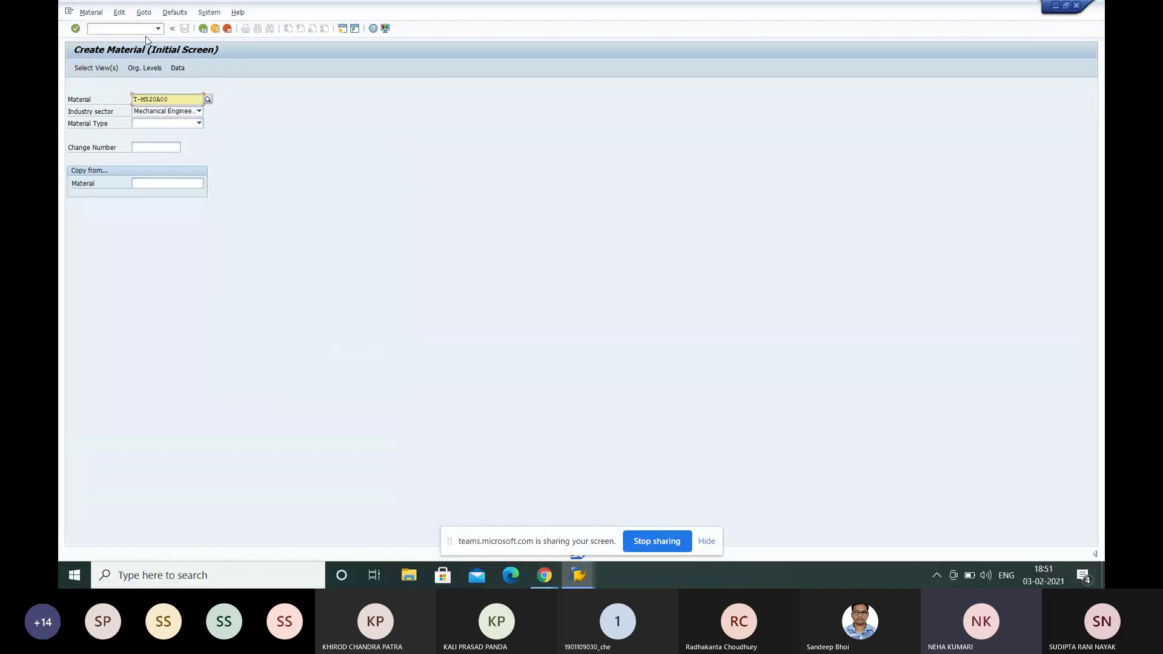
pyautogui.click(101, 69)
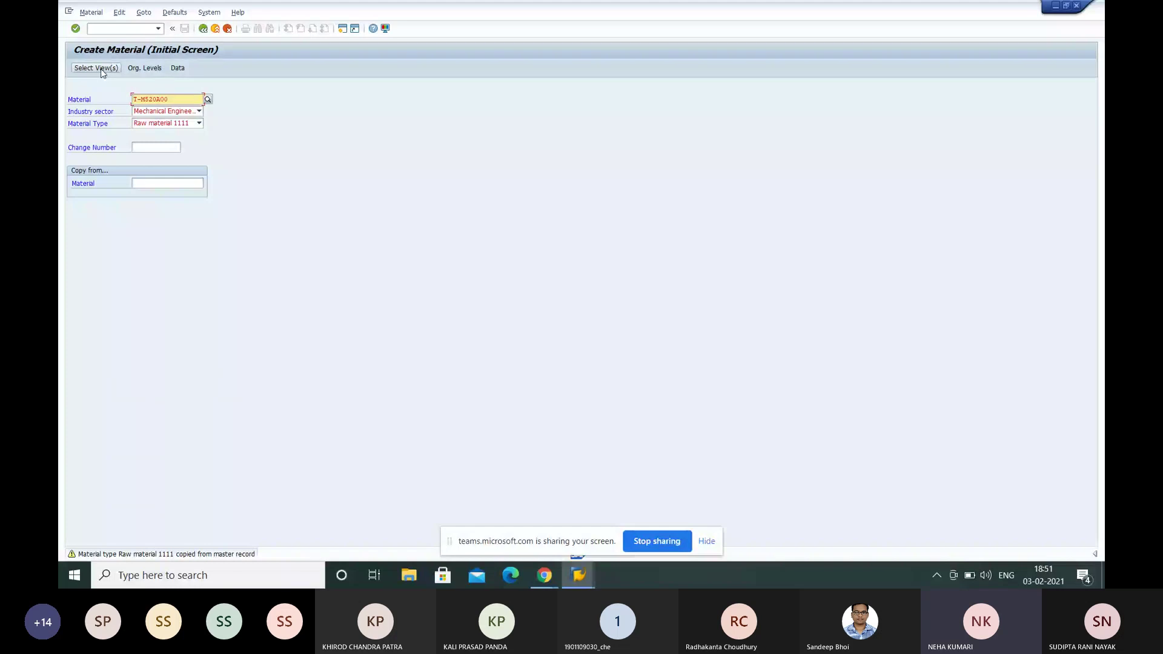
pyautogui.click(100, 69)
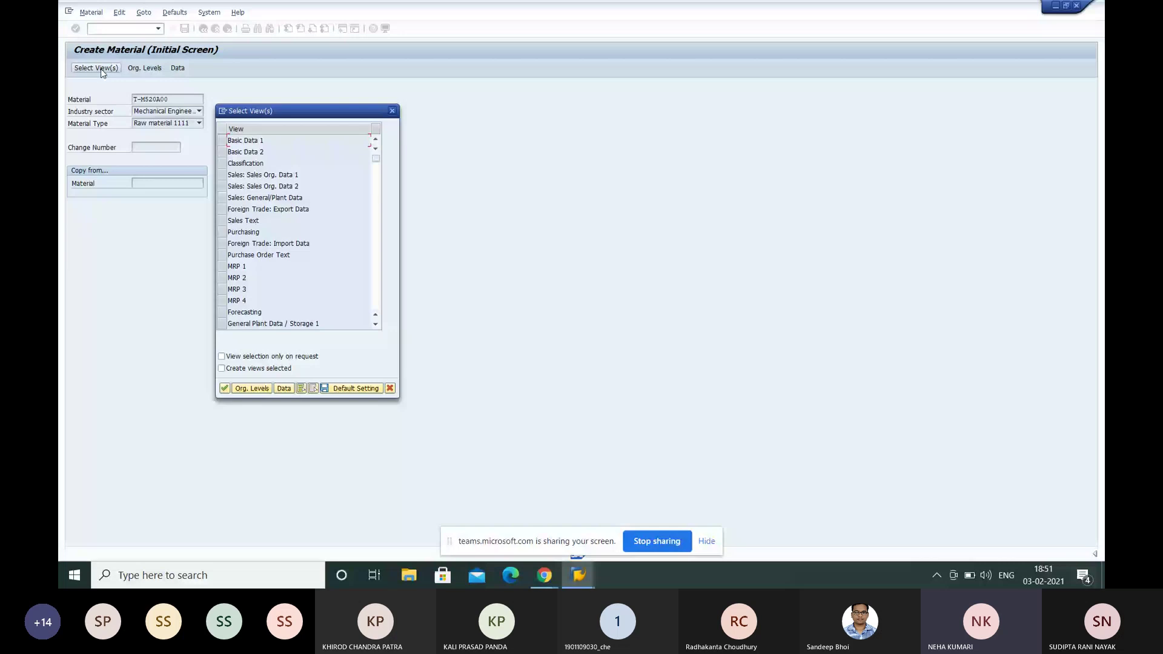
pyautogui.click(222, 233)
pyautogui.click(222, 267)
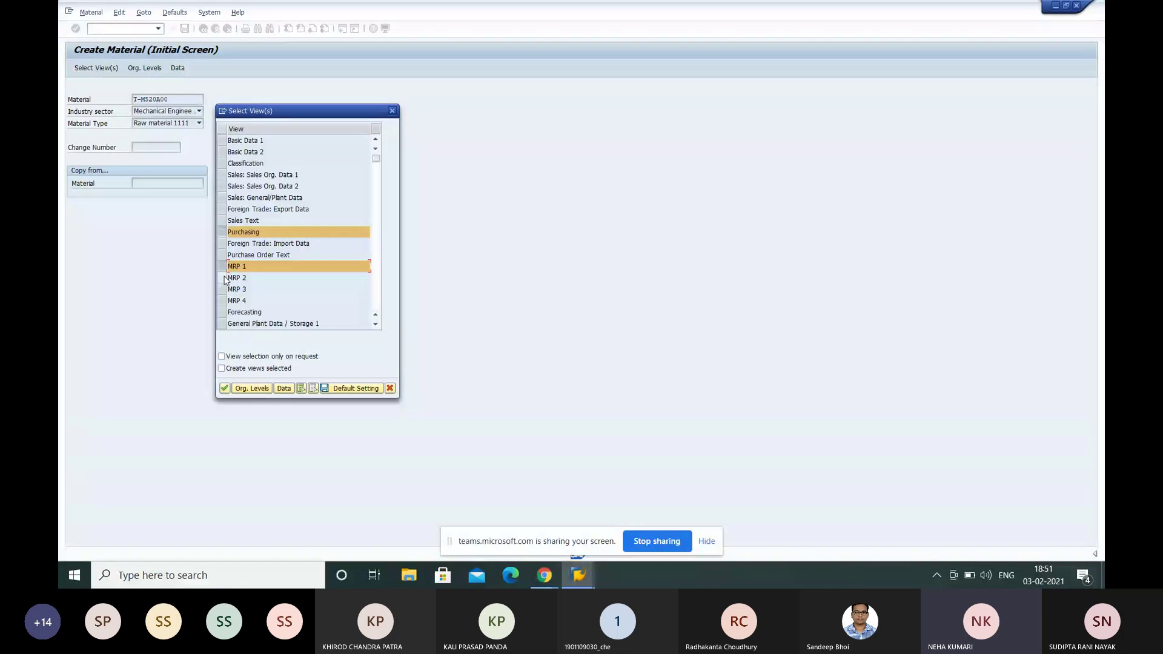
pyautogui.click(222, 278)
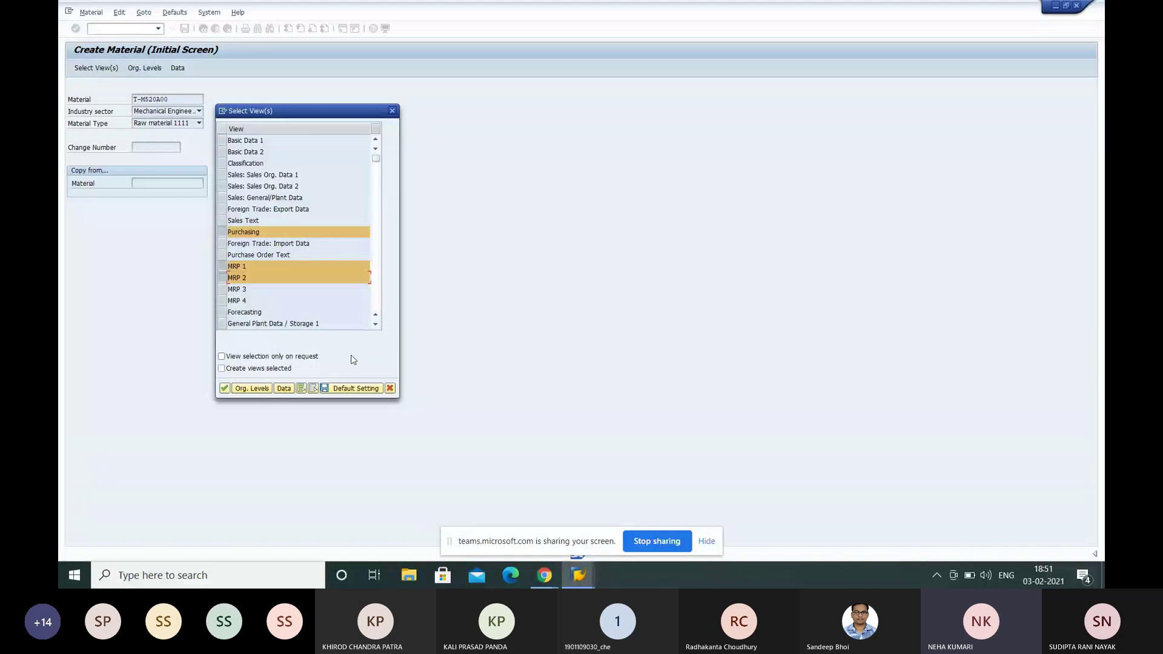
# Scroll further down the view list and mark Accounting 1
pyautogui.click(376, 326)
pyautogui.click(376, 326)
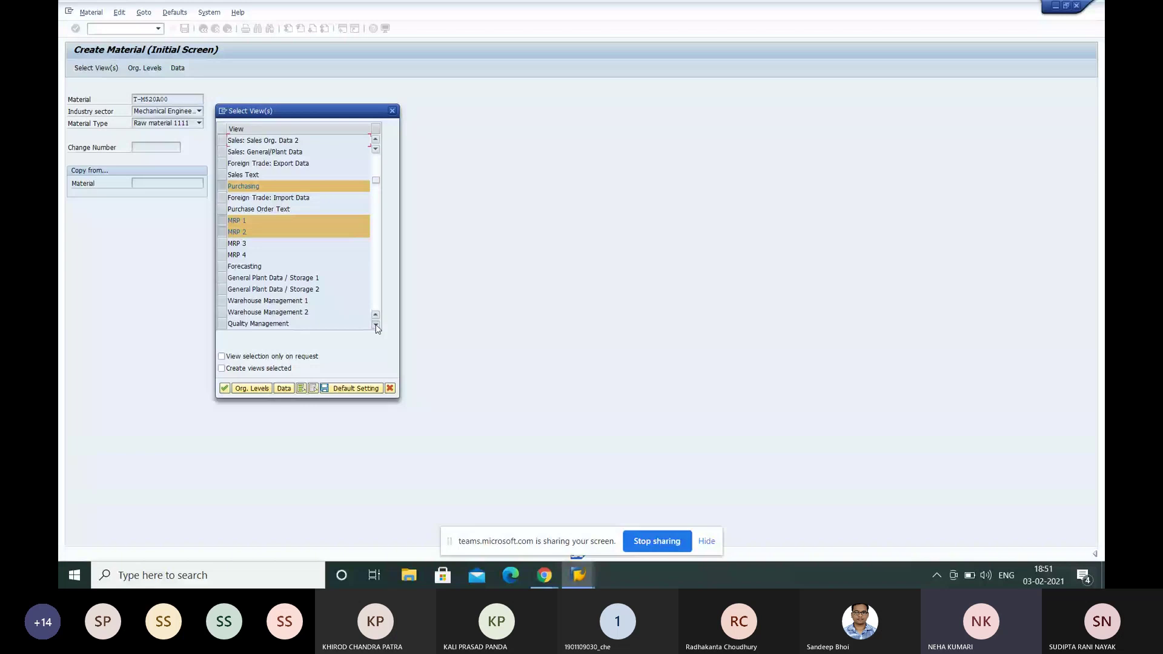
pyautogui.click(376, 326)
pyautogui.click(376, 325)
pyautogui.click(376, 326)
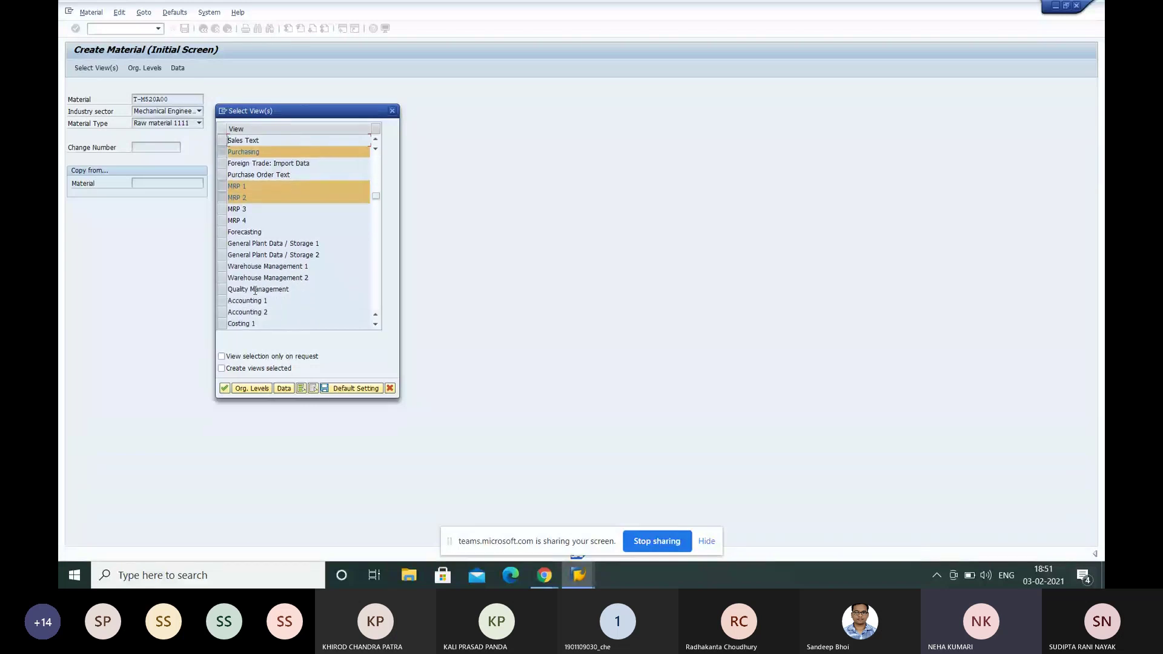
pyautogui.click(222, 301)
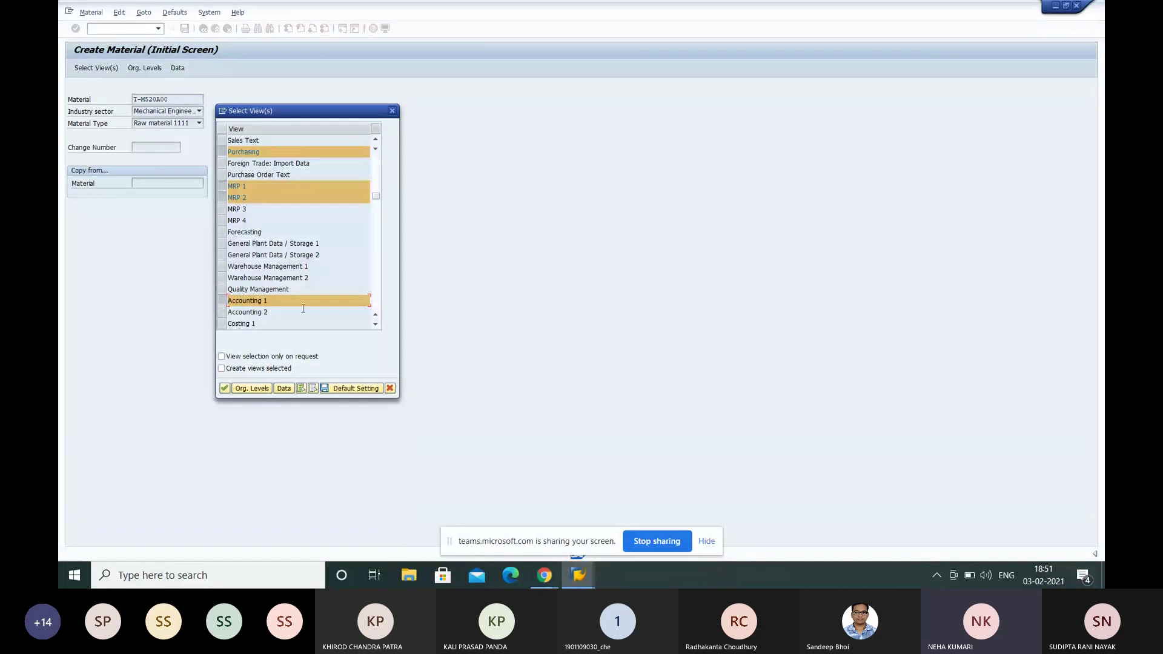
pyautogui.click(375, 325)
pyautogui.click(375, 325)
pyautogui.click(376, 325)
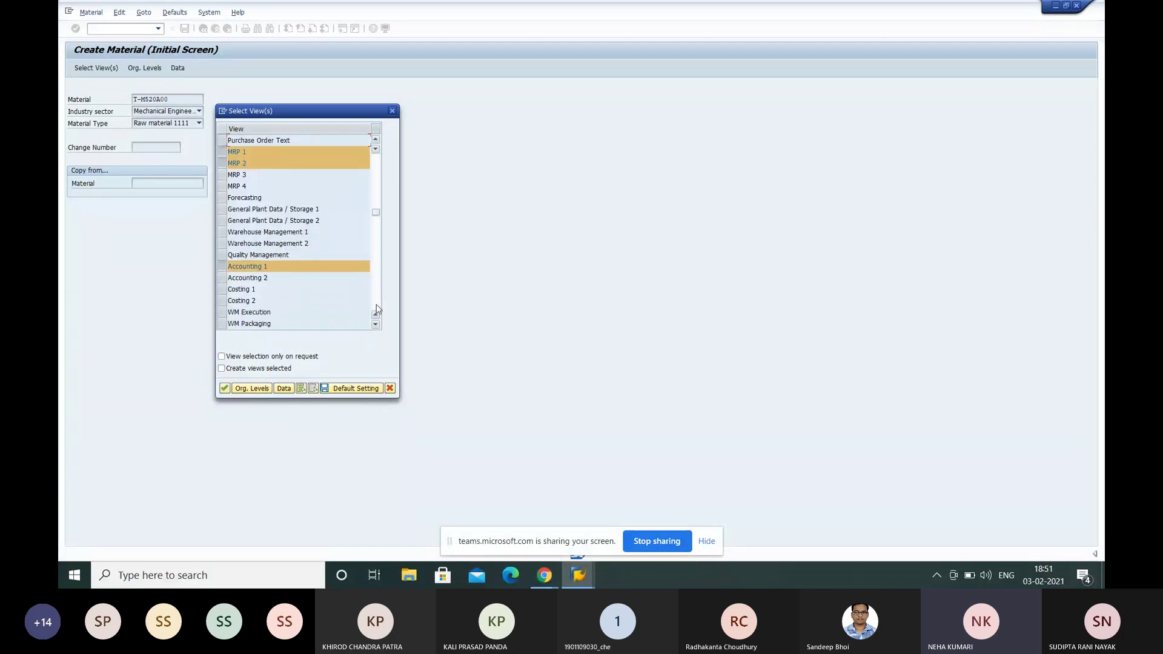
pyautogui.click(376, 325)
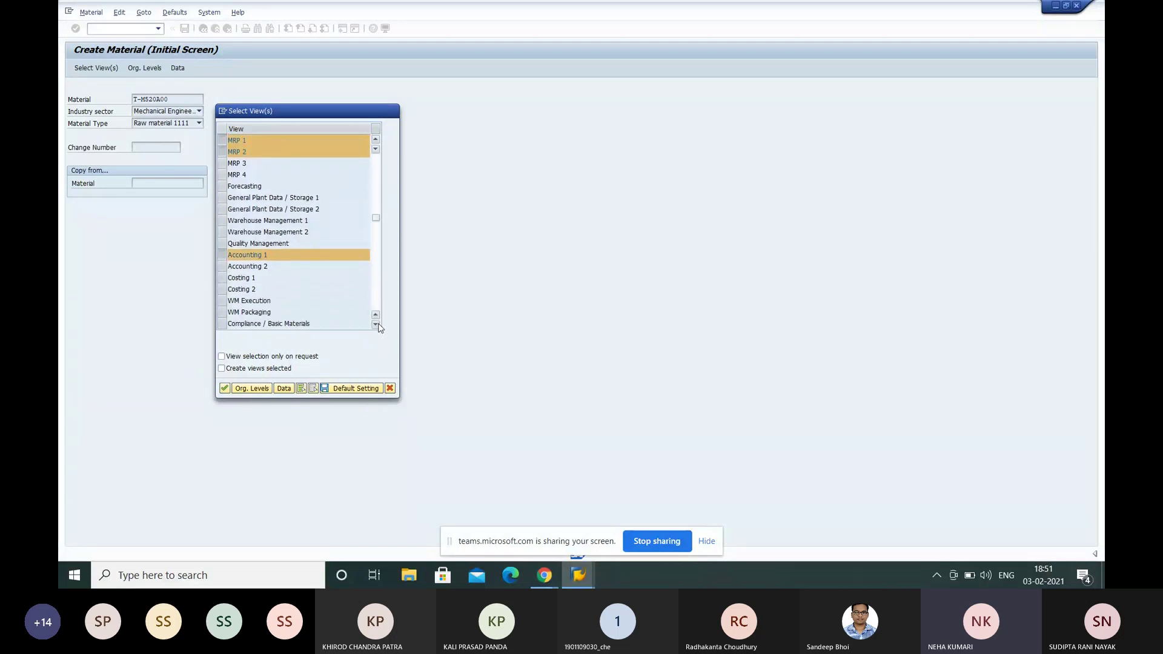
pyautogui.click(375, 325)
pyautogui.click(375, 325)
pyautogui.click(376, 325)
pyautogui.click(376, 325)
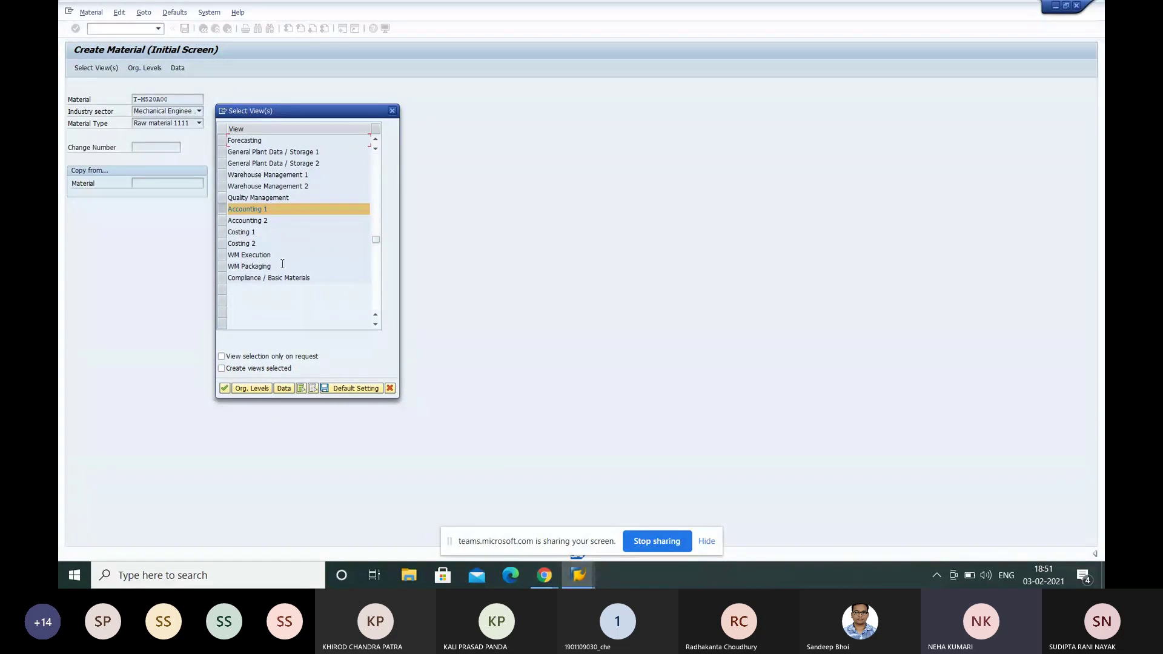
# Set organizational levels to plant 1000 and storage location 0001, and begin entering the valuation type
pyautogui.click(224, 389)
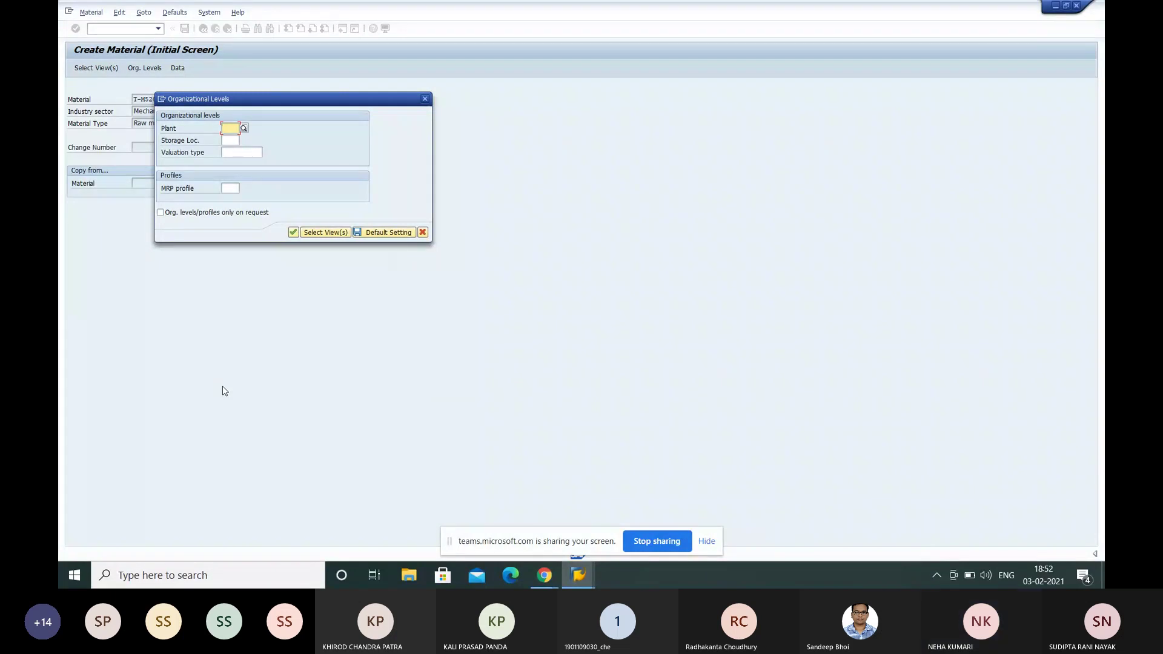
pyautogui.write('1000')
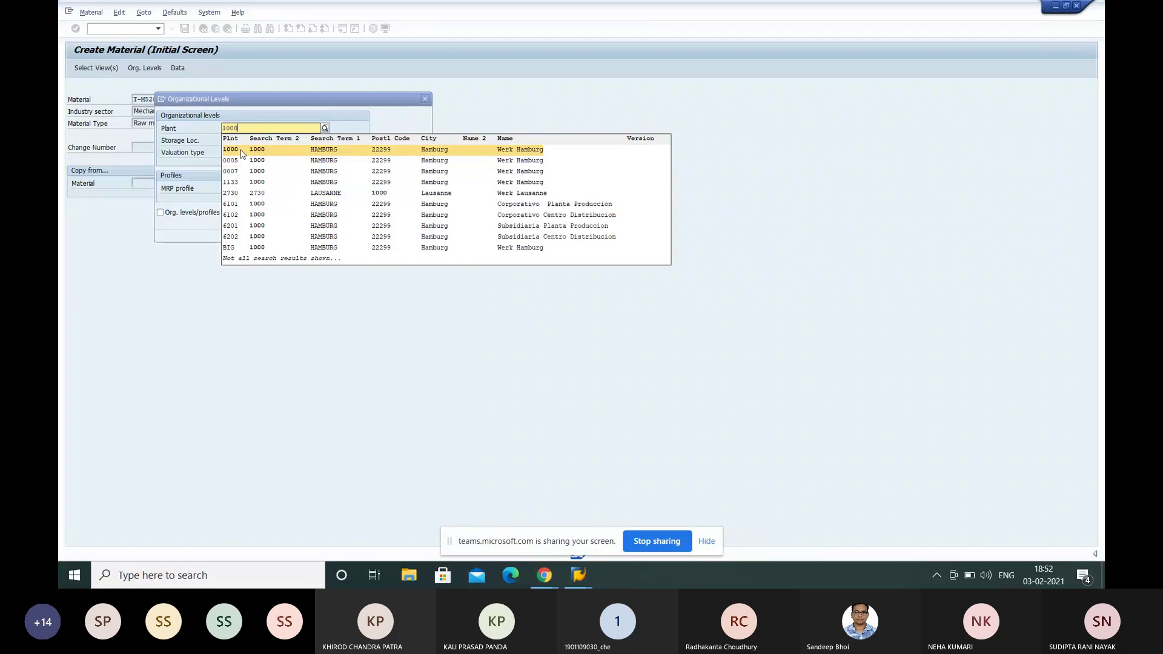
pyautogui.press('Escape')
pyautogui.click(229, 141)
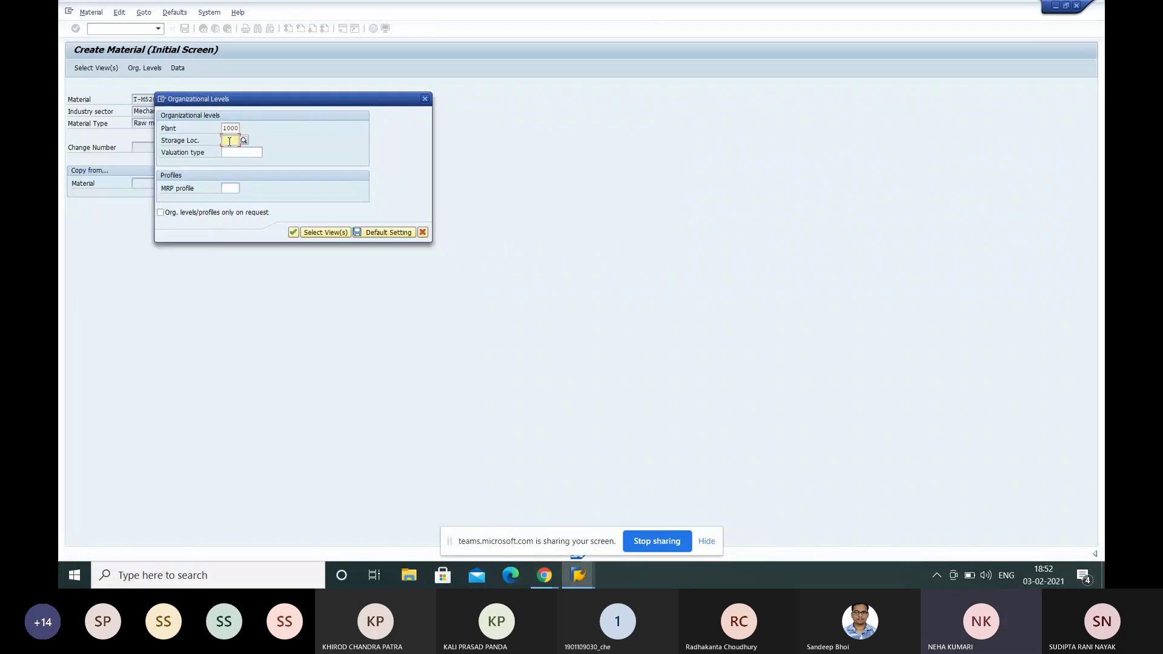
pyautogui.write('000')
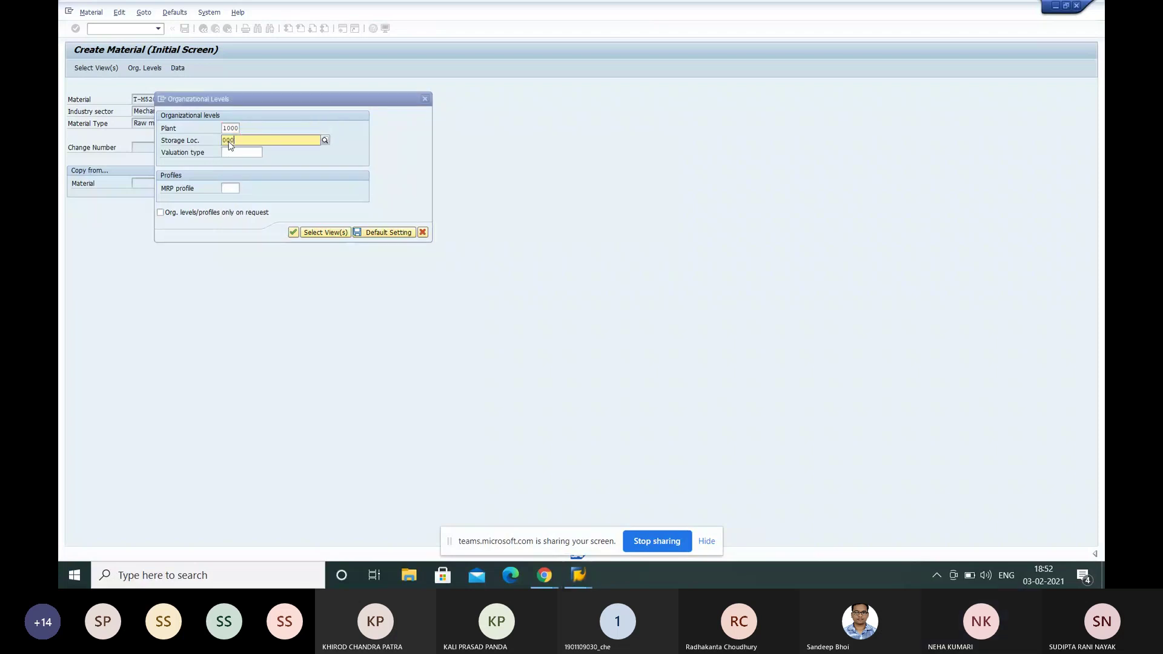
pyautogui.write('1')
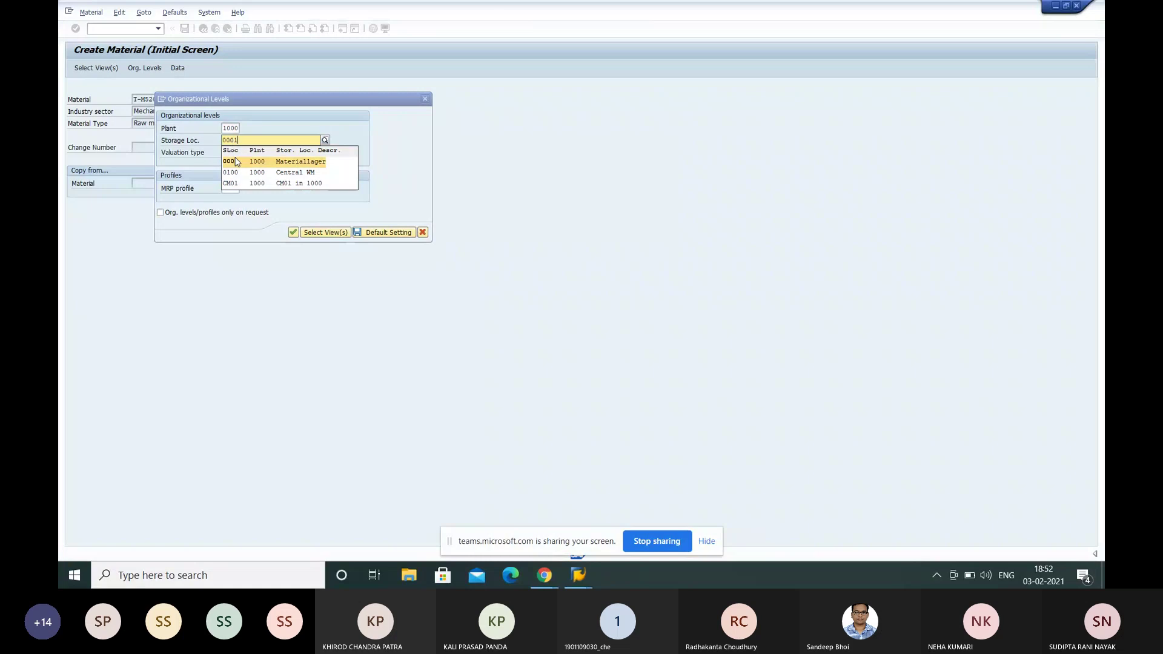
pyautogui.click(236, 162)
pyautogui.click(228, 152)
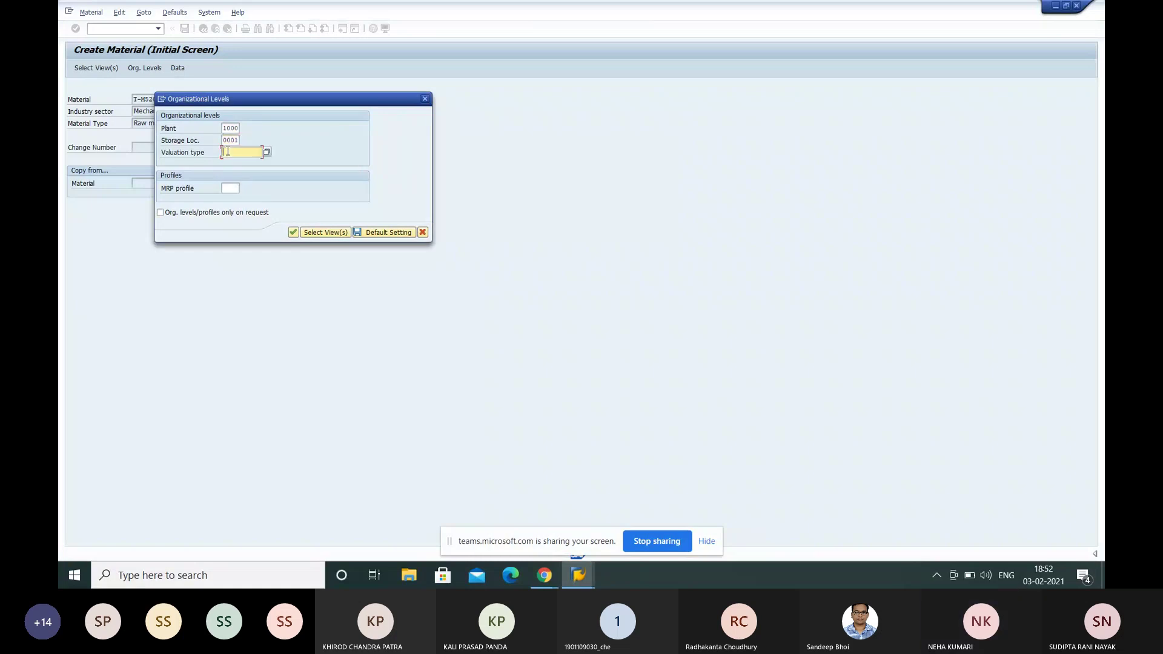
pyautogui.write('Z')
pyautogui.write('BI')
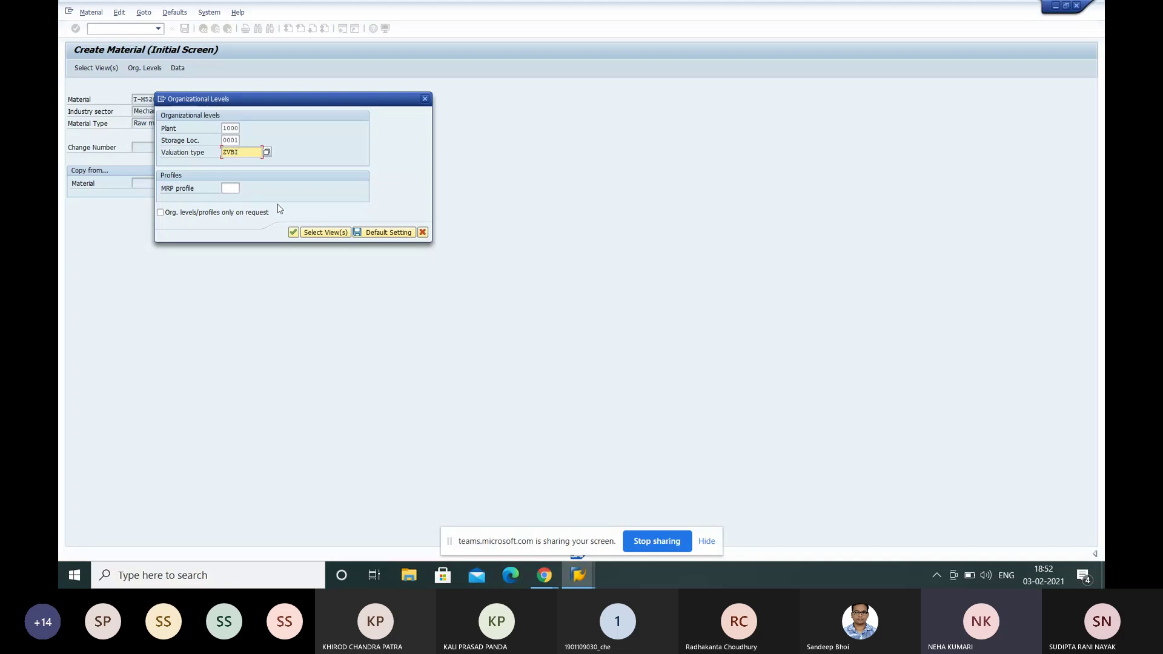
pyautogui.click(292, 232)
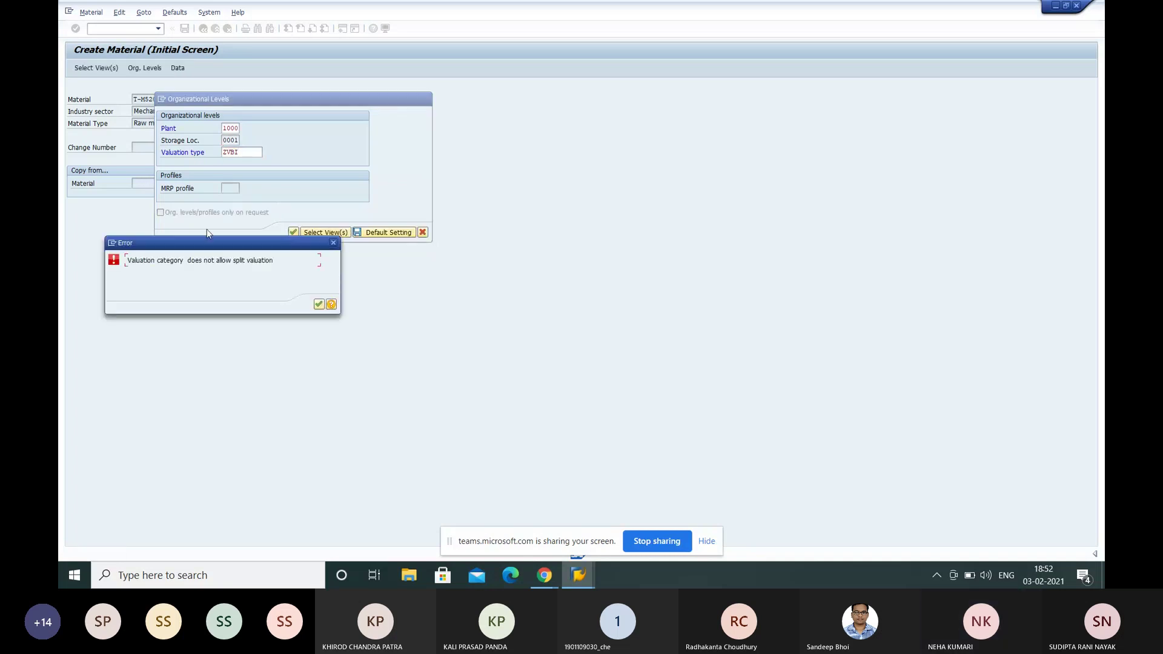
pyautogui.click(333, 243)
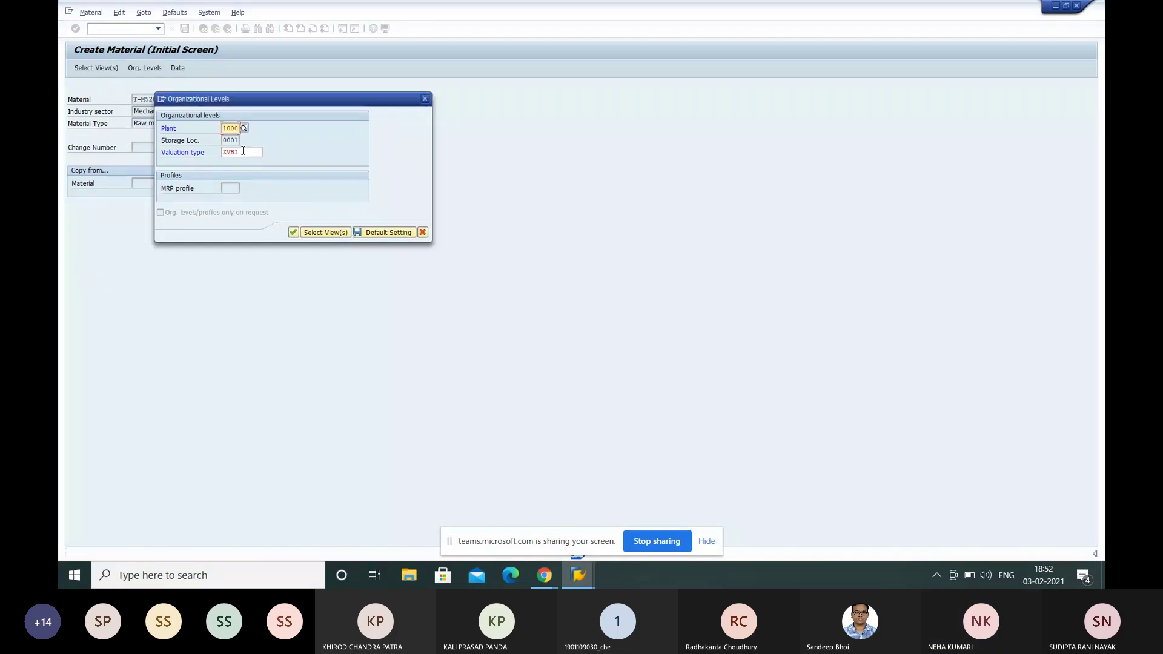
pyautogui.click(243, 150)
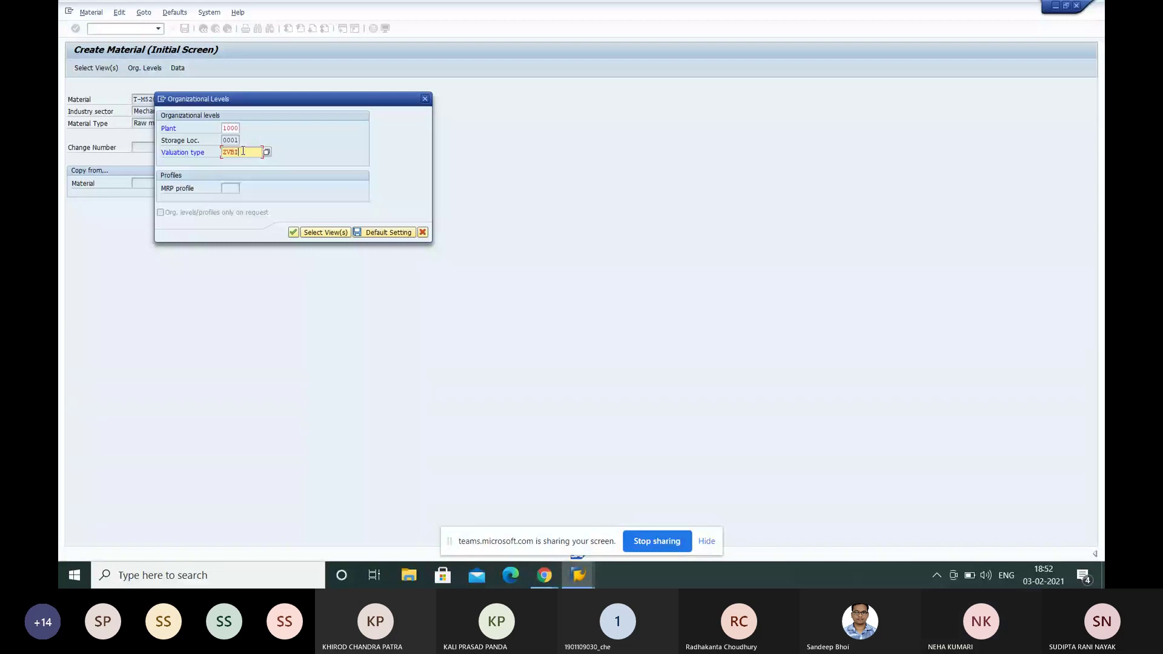
pyautogui.press('BackSpace')
pyautogui.press('BackSpace')
pyautogui.press('BackSpace')
pyautogui.press('BackSpace')
pyautogui.click(294, 234)
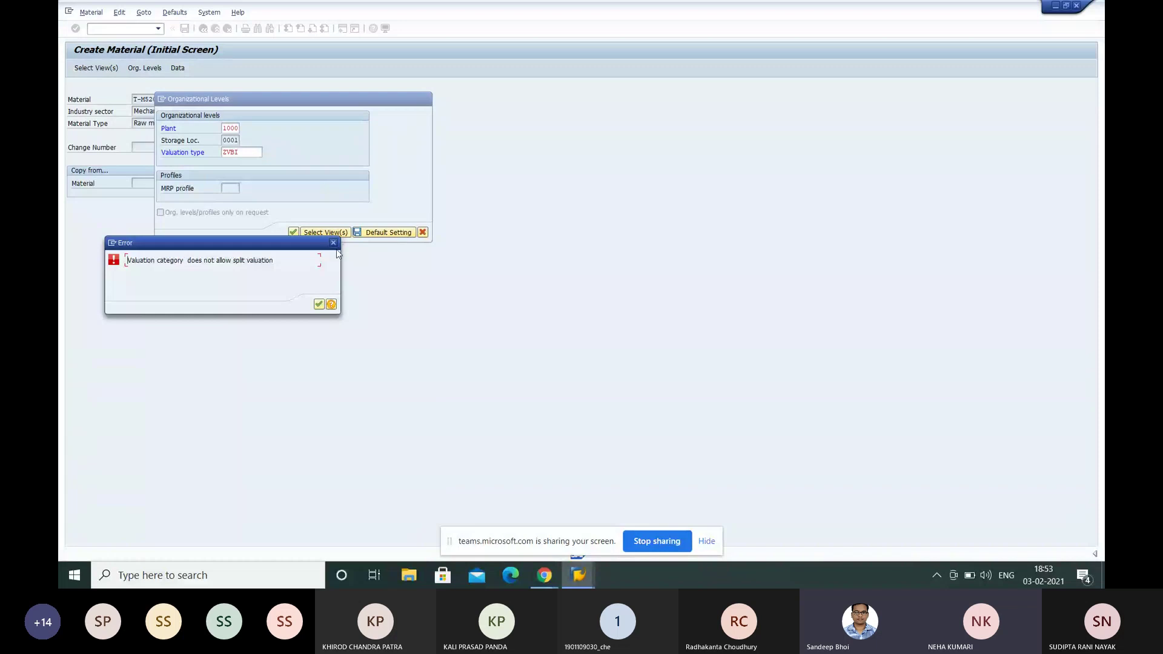
pyautogui.press('Return')
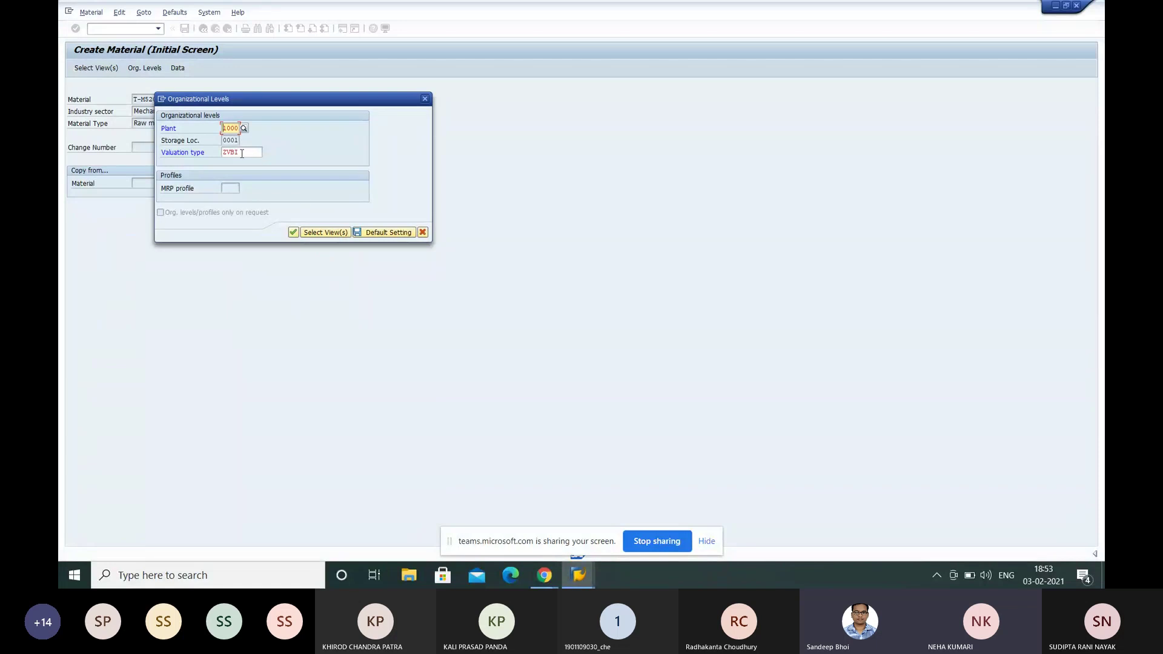
# Try valuation type ZVB2, dismiss the split-valuation error, then clear the valuation type field
pyautogui.click(244, 152)
pyautogui.press('BackSpace')
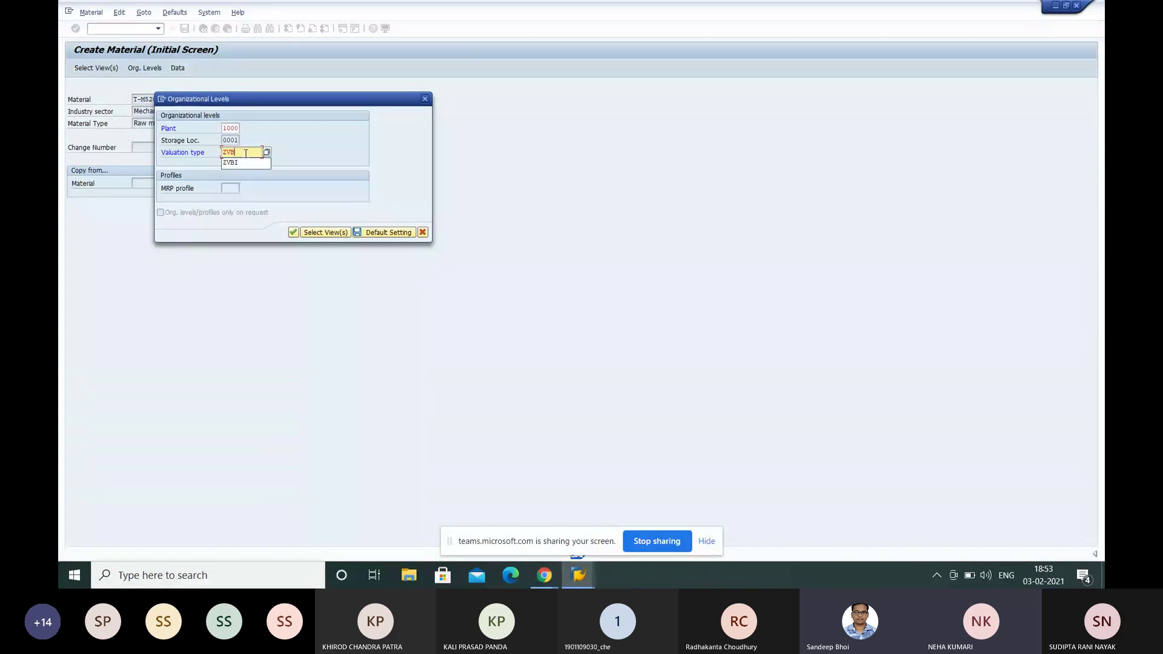
pyautogui.write('2')
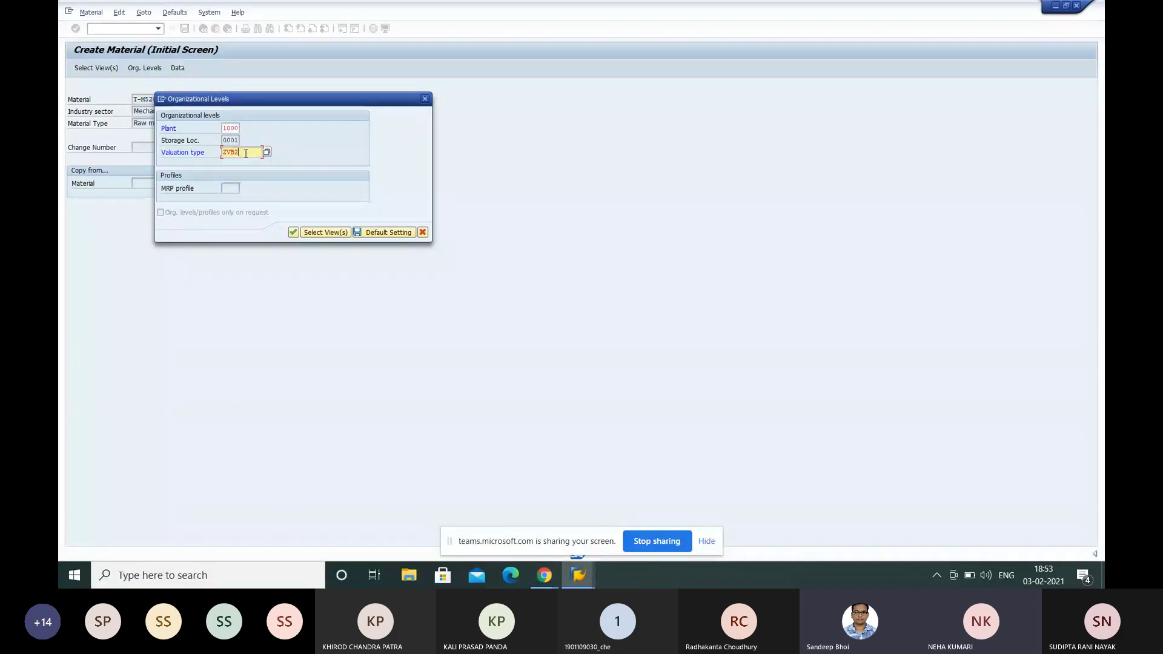
pyautogui.click(293, 233)
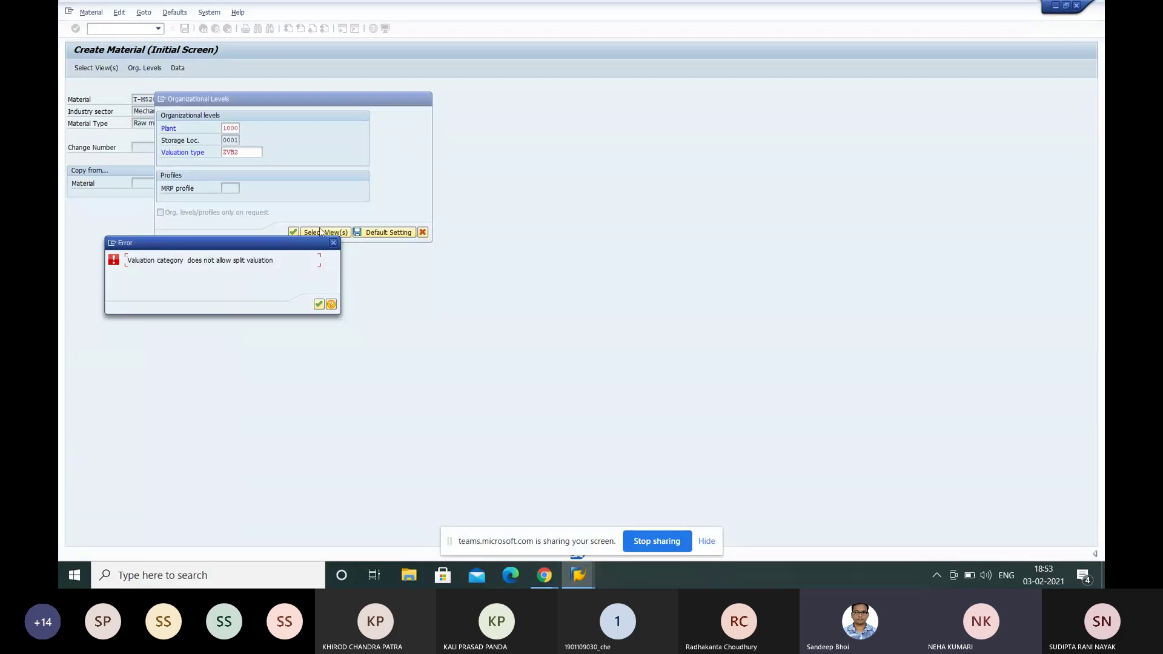
pyautogui.click(333, 244)
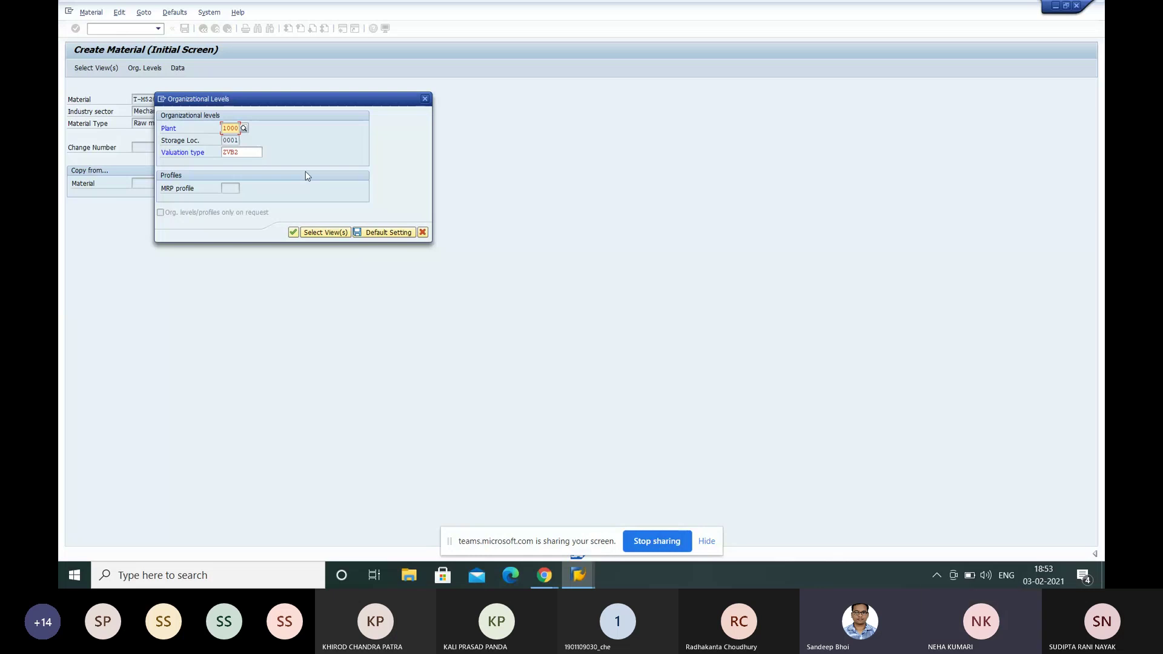
pyautogui.click(249, 152)
pyautogui.press('Return')
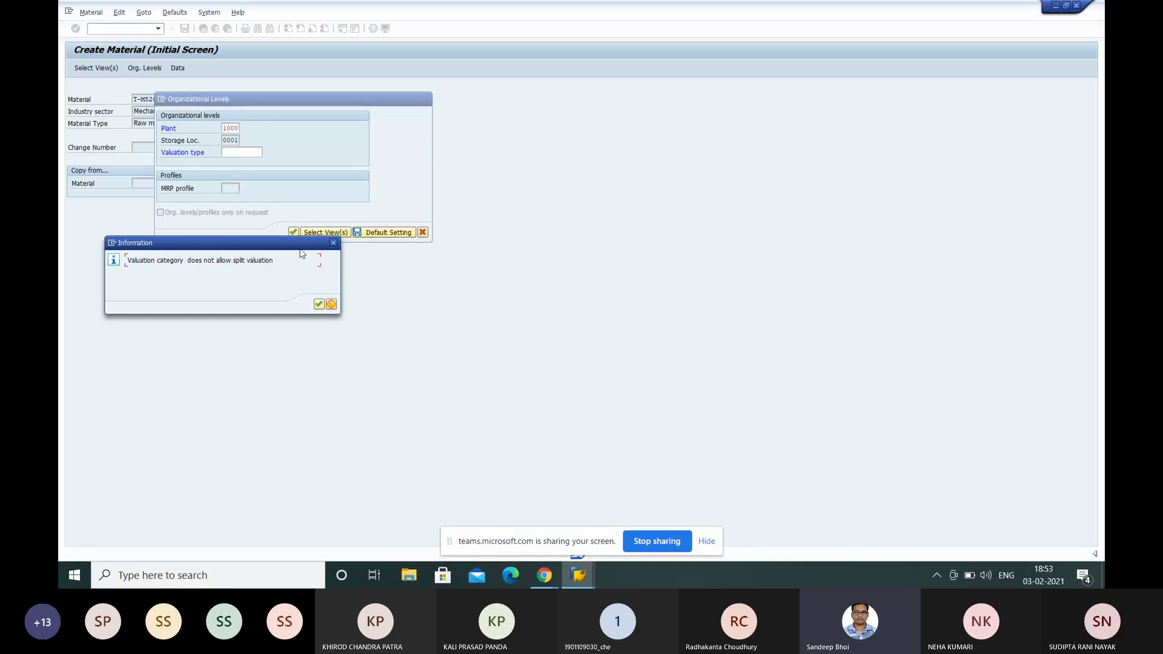
# Acknowledge the split valuation notice and change the plant to 1100 (Berlin) from the suggestion list
pyautogui.click(338, 245)
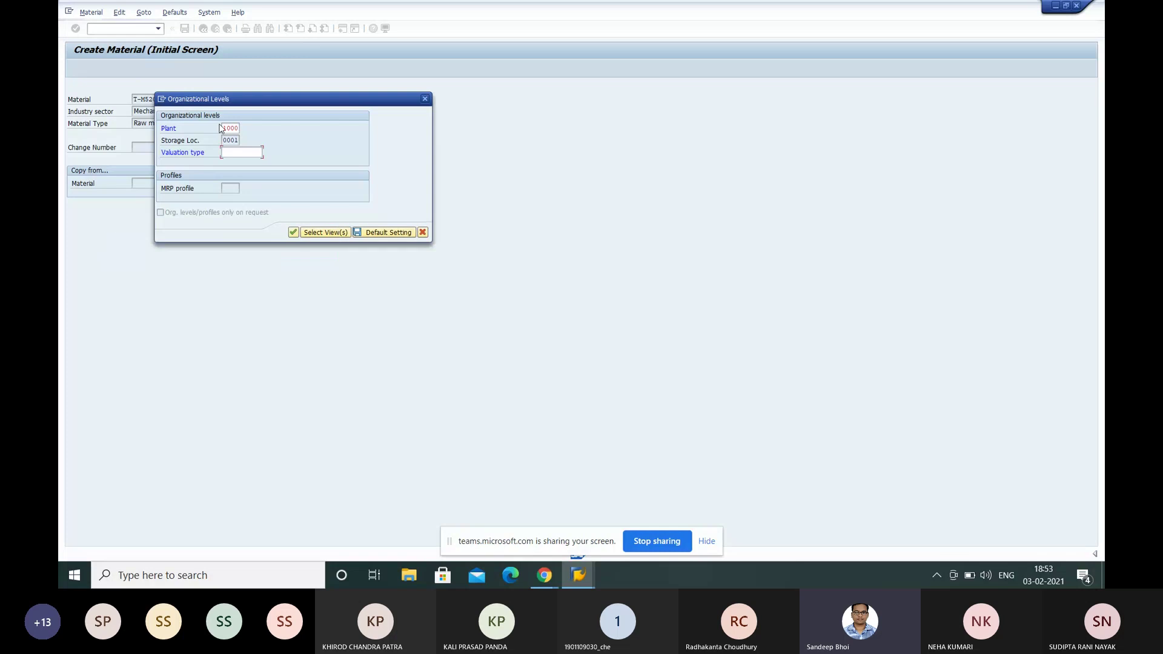
pyautogui.click(238, 128)
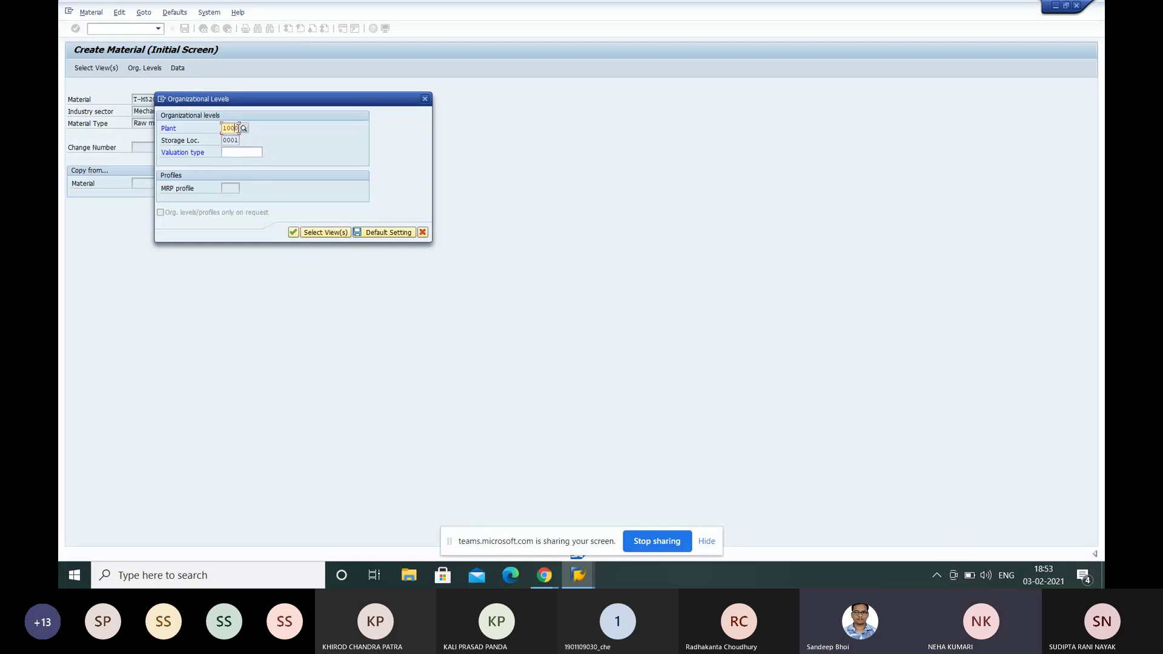
pyautogui.write('0')
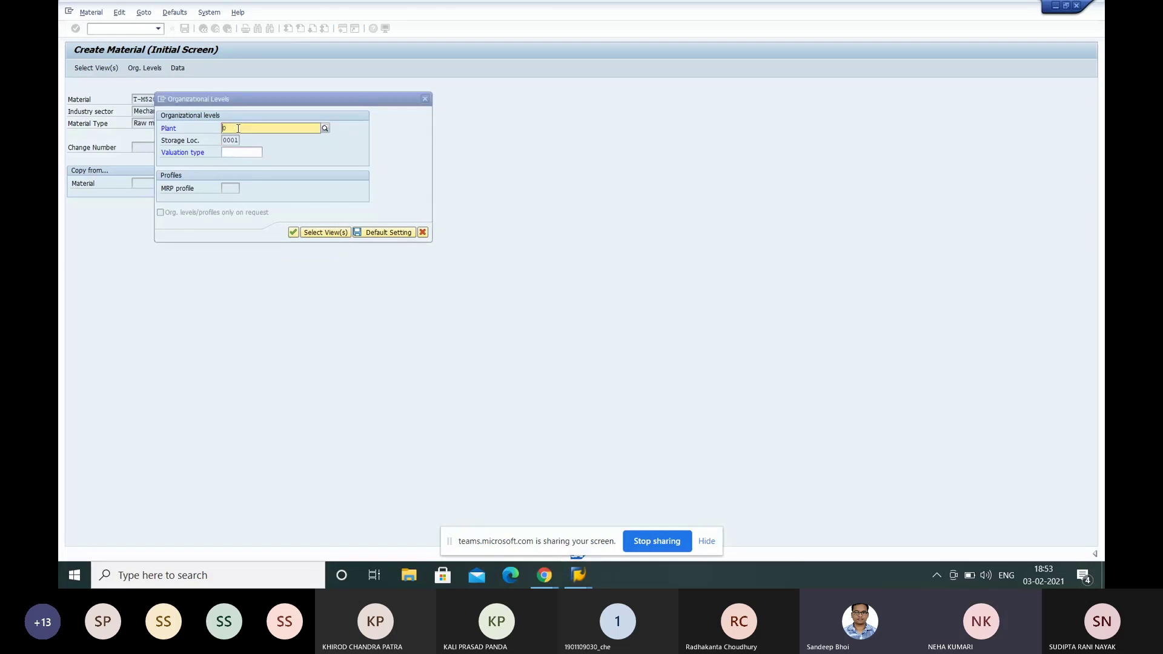
pyautogui.press('BackSpace')
pyautogui.write('102')
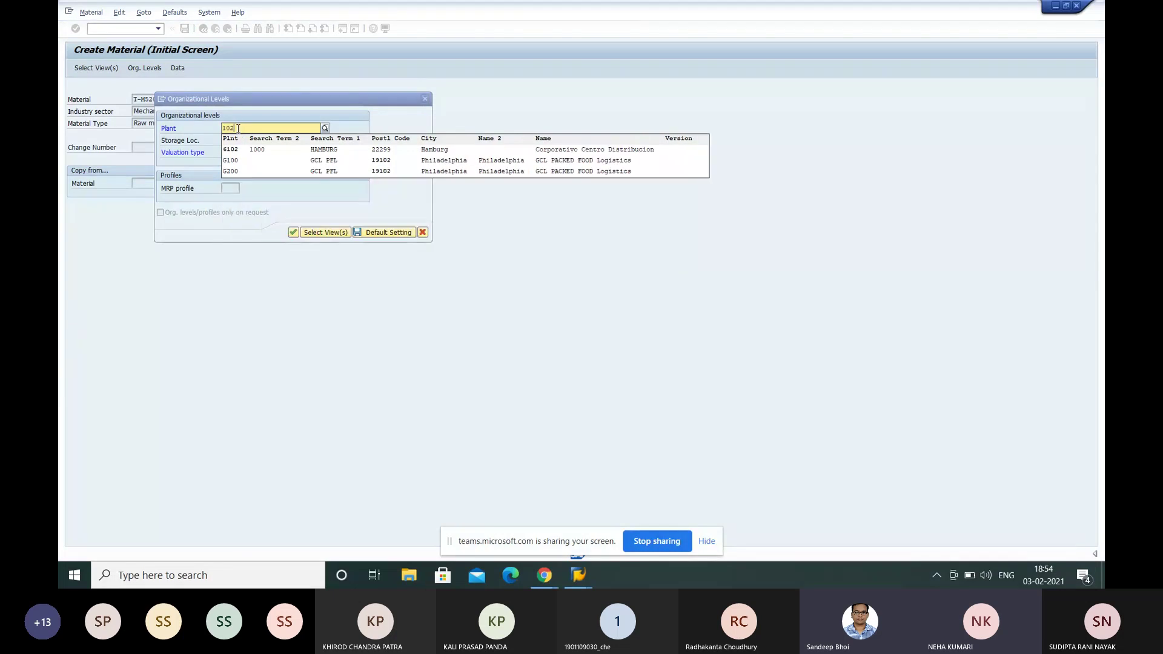
pyautogui.write('0')
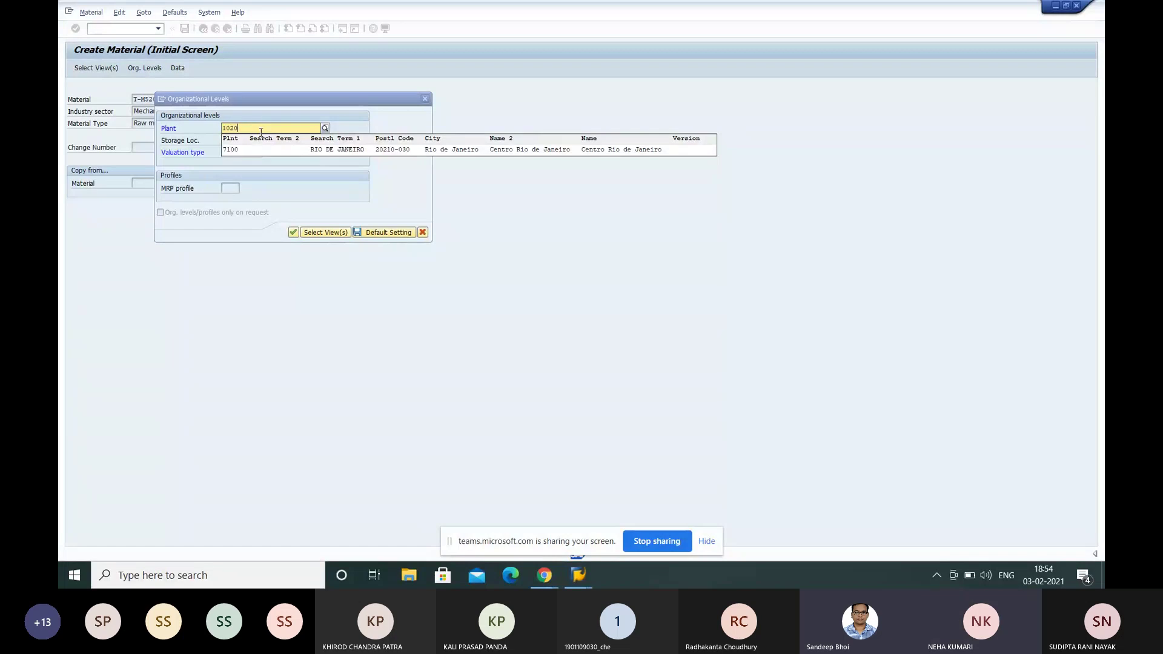
pyautogui.press('BackSpace')
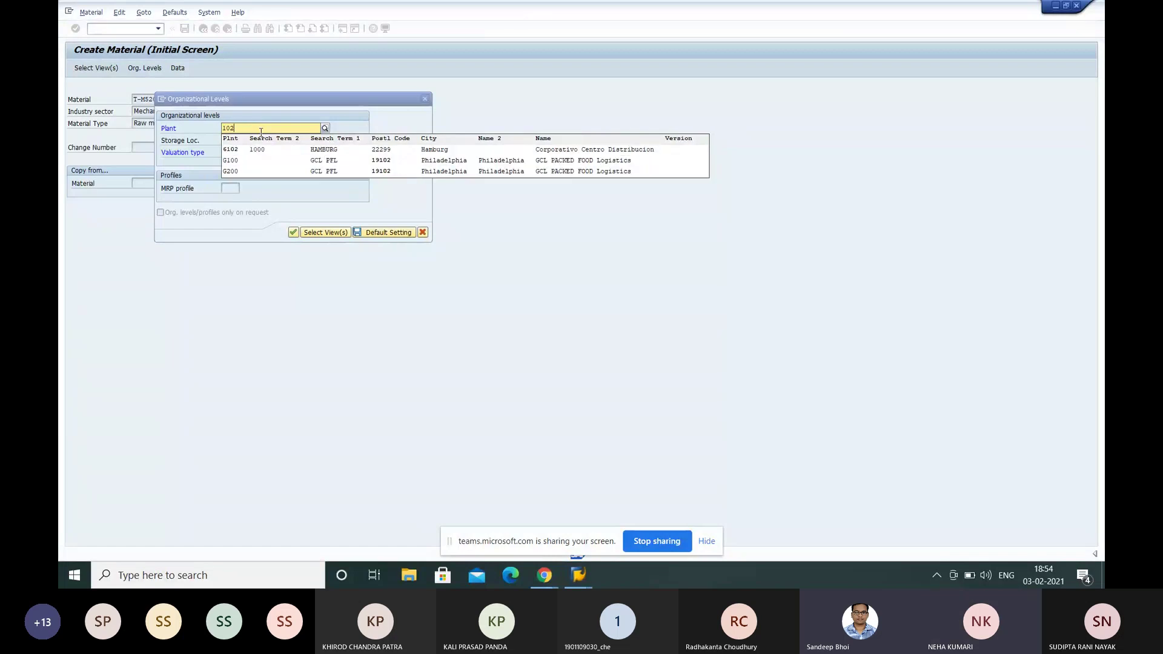
pyautogui.press('BackSpace')
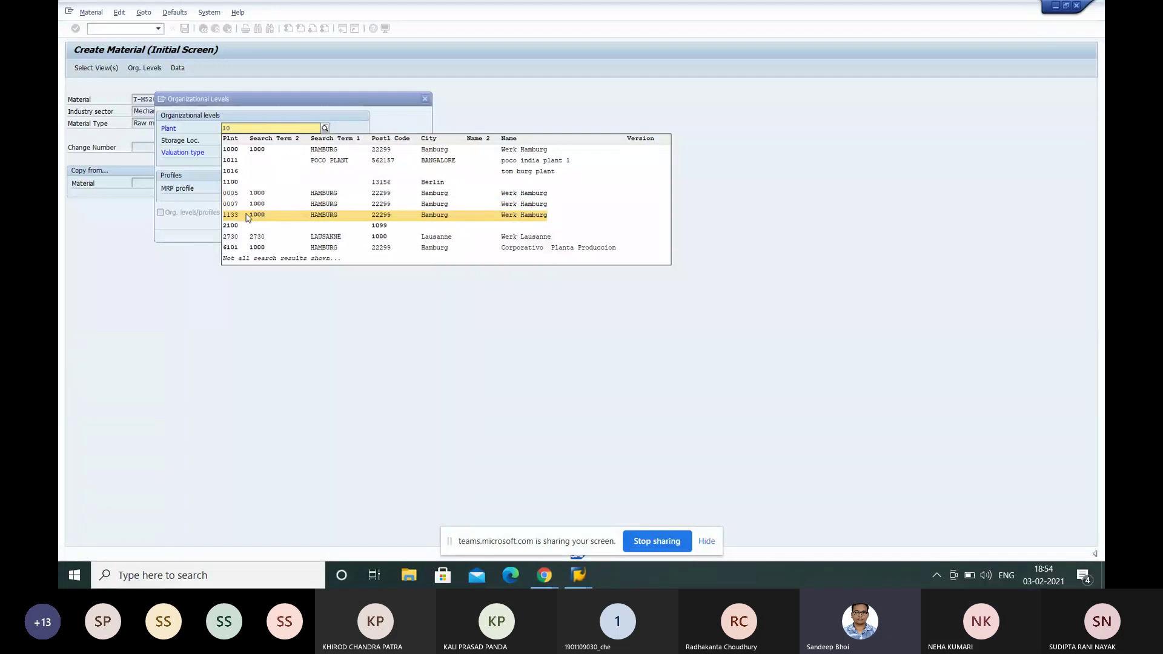
pyautogui.click(242, 183)
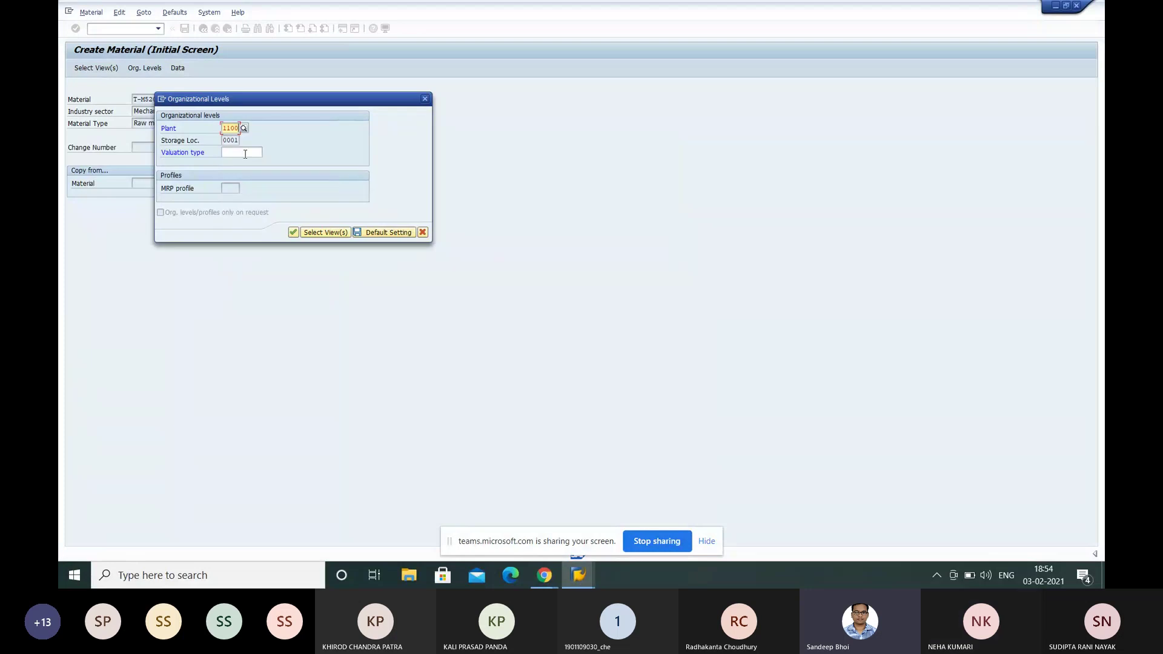
# Enter valuation type ZVB1 and continue, dismissing the valuation-type-independent data error and retrying
pyautogui.click(245, 152)
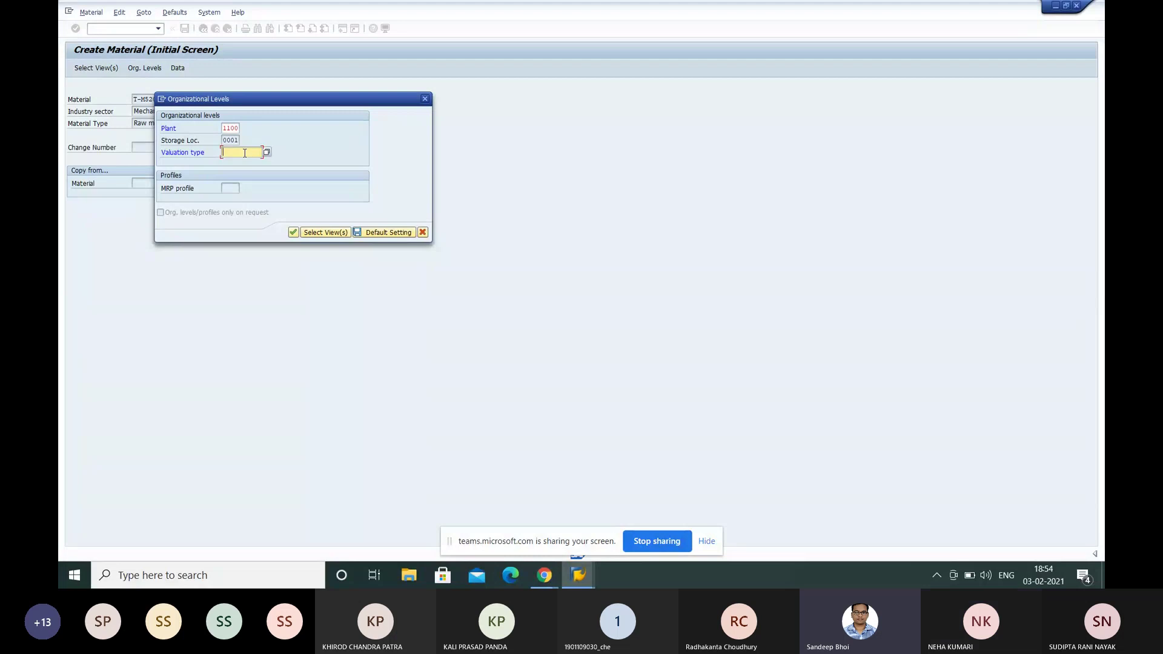
pyautogui.write('ZVB')
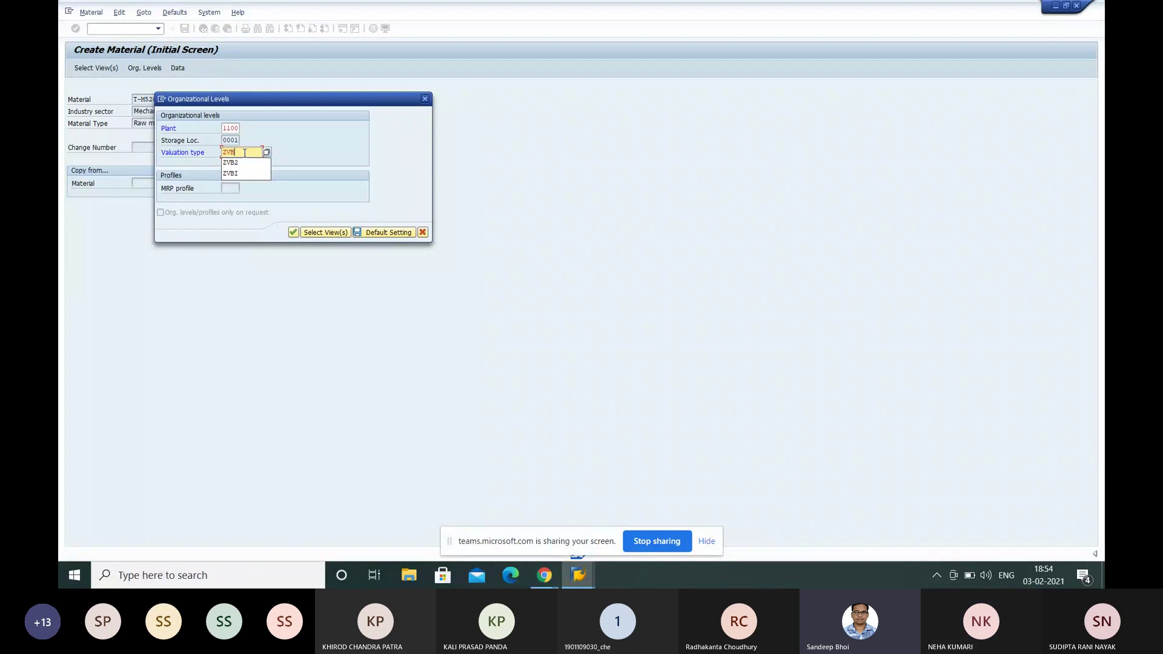
pyautogui.write('1')
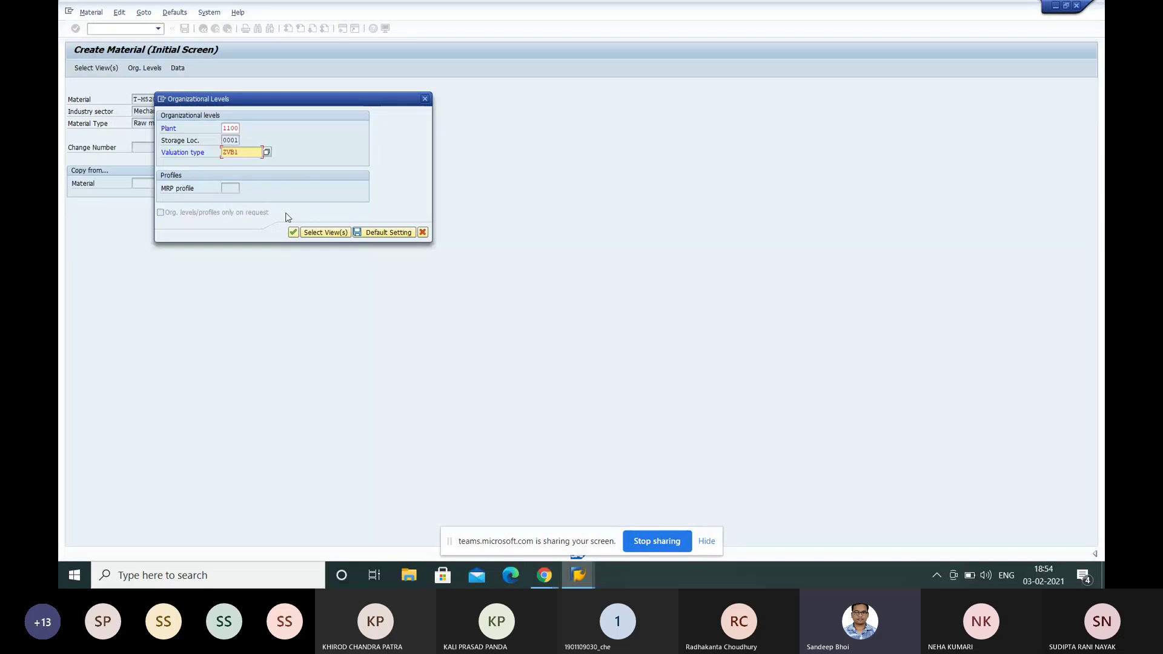
pyautogui.click(293, 231)
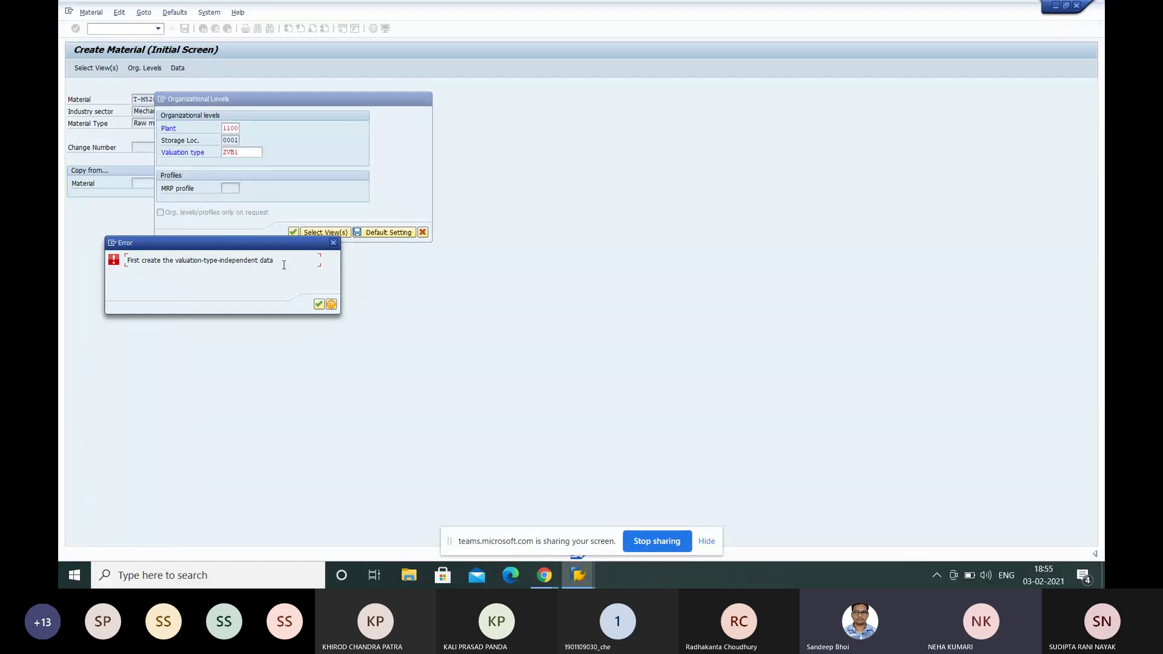
pyautogui.click(335, 243)
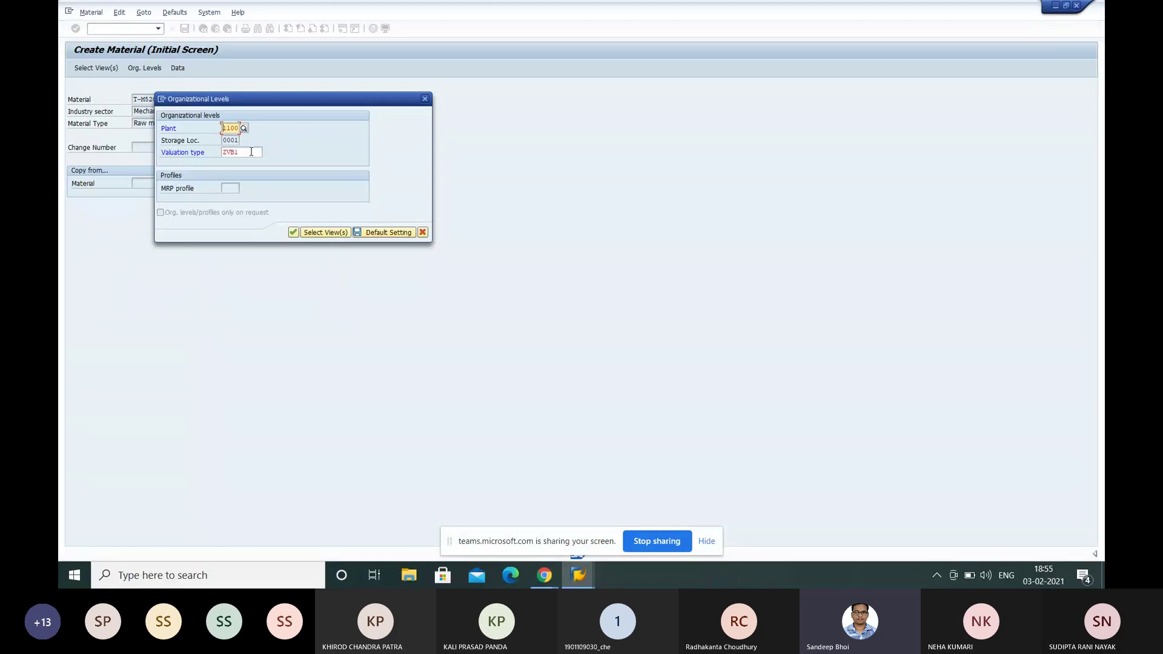
pyautogui.click(251, 152)
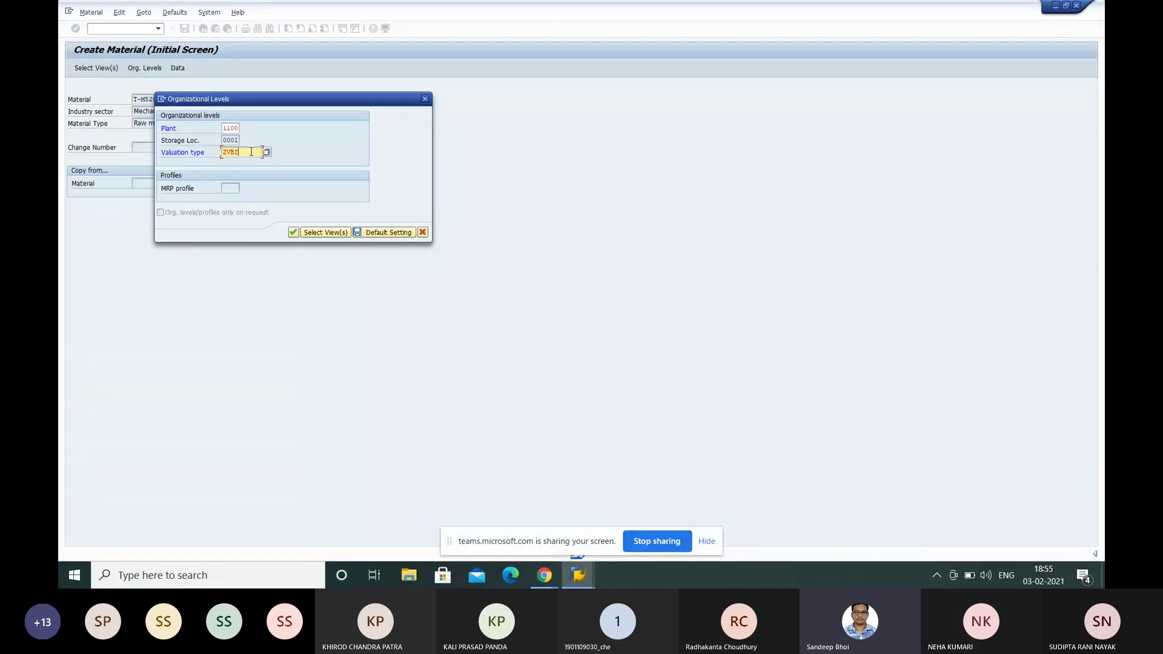
pyautogui.click(292, 233)
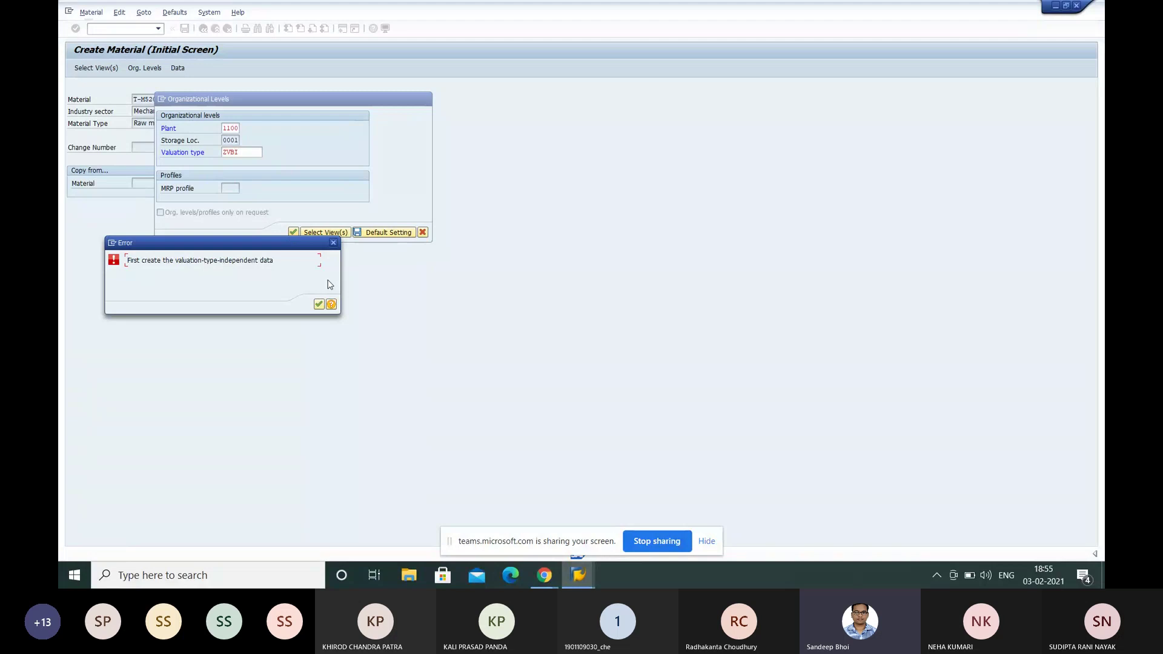
# Dismiss the error, erase the valuation type, and continue to the Purchasing view for plant 1100
pyautogui.click(333, 243)
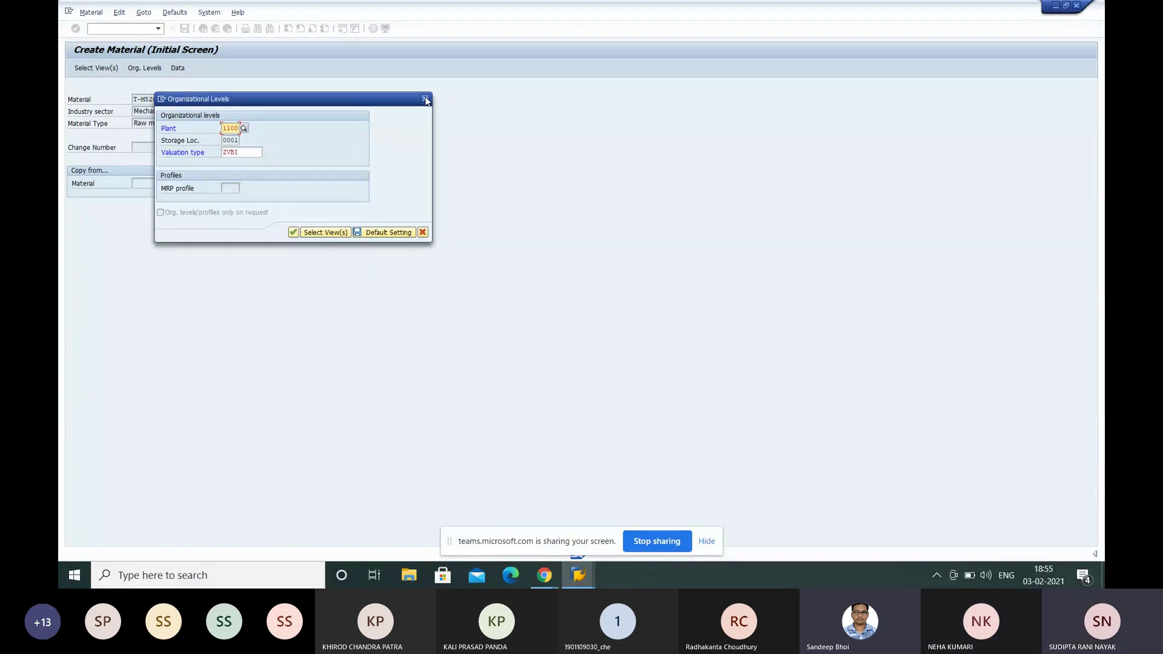
pyautogui.click(254, 152)
pyautogui.press('BackSpace')
pyautogui.press('BackSpace')
pyautogui.press('BackSpace')
pyautogui.press('BackSpace')
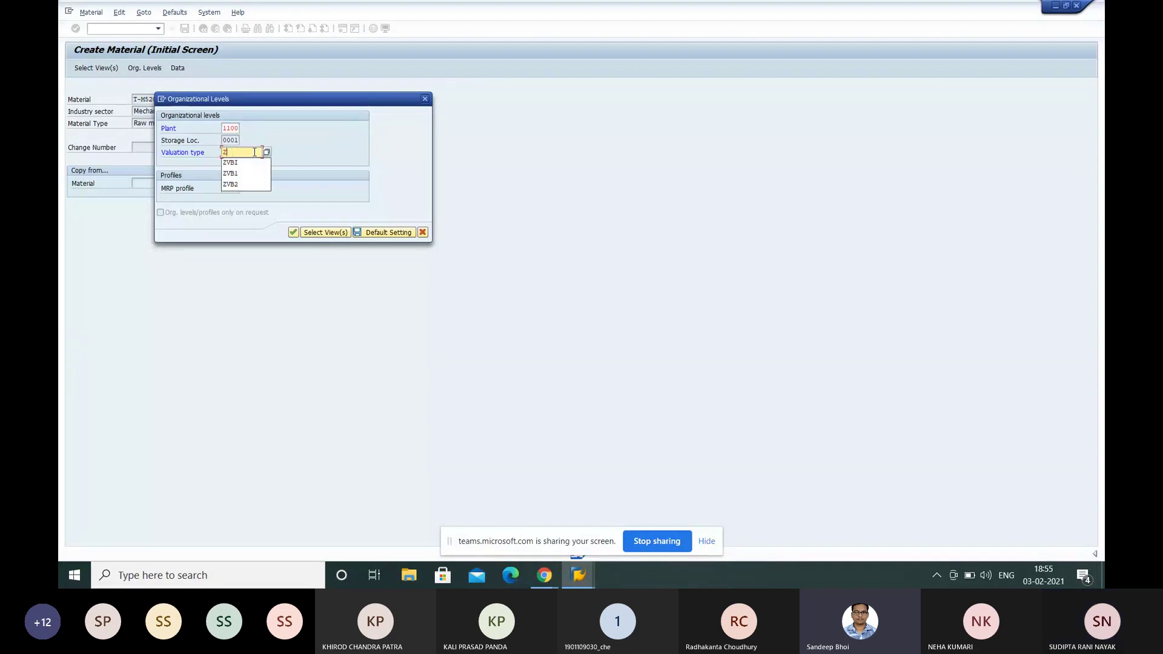
pyautogui.click(293, 233)
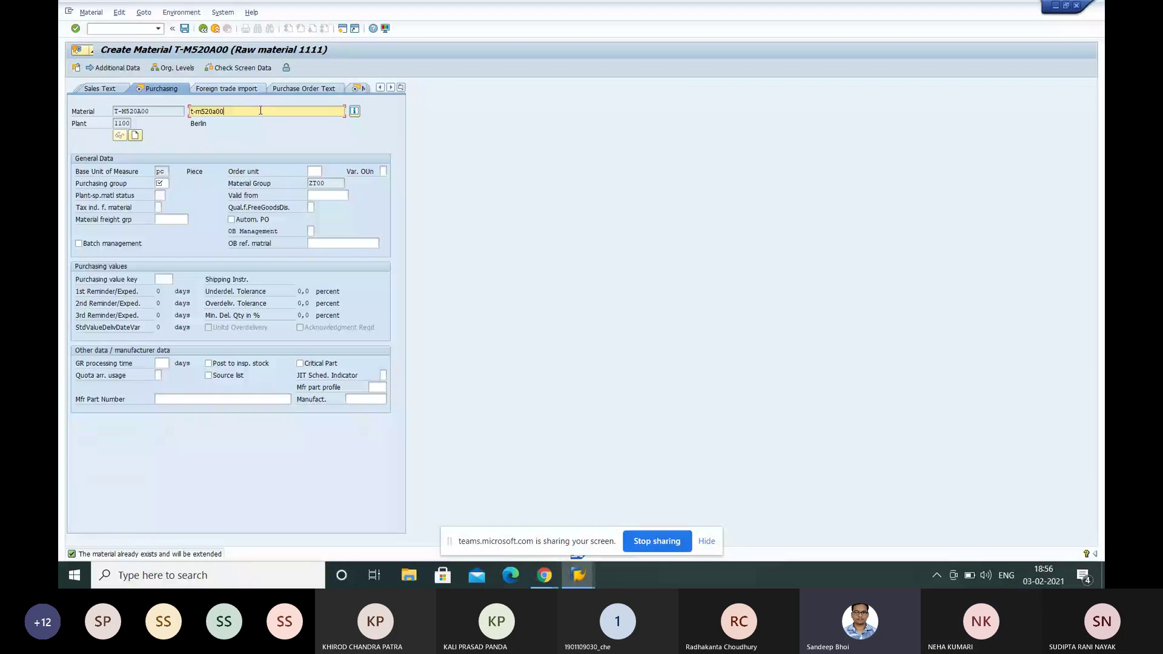
# Replace the mistyped material description with RAW MATERIAL T-M520A0
pyautogui.press('BackSpace')
pyautogui.press('BackSpace')
pyautogui.press('BackSpace')
pyautogui.press('BackSpace')
pyautogui.press('BackSpace')
pyautogui.press('BackSpace')
pyautogui.press('BackSpace')
pyautogui.press('BackSpace')
pyautogui.press('BackSpace')
pyautogui.write('T-M52503')
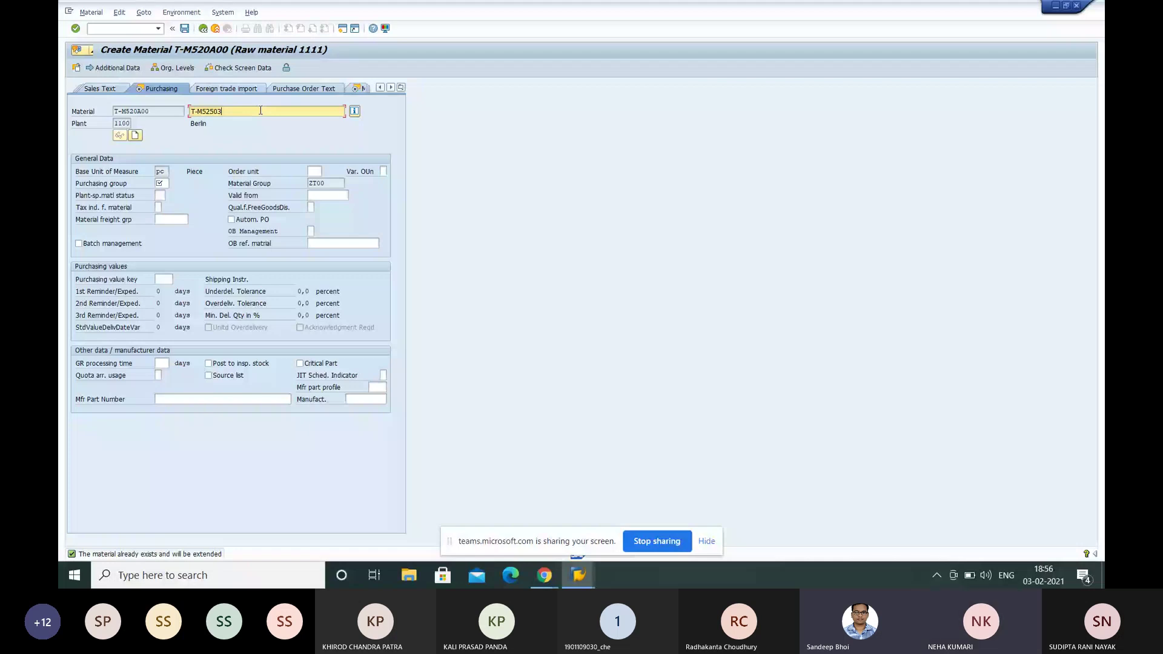
pyautogui.hotkey('ctrl', 'a')
pyautogui.press('BackSpace')
pyautogui.write('RAW')
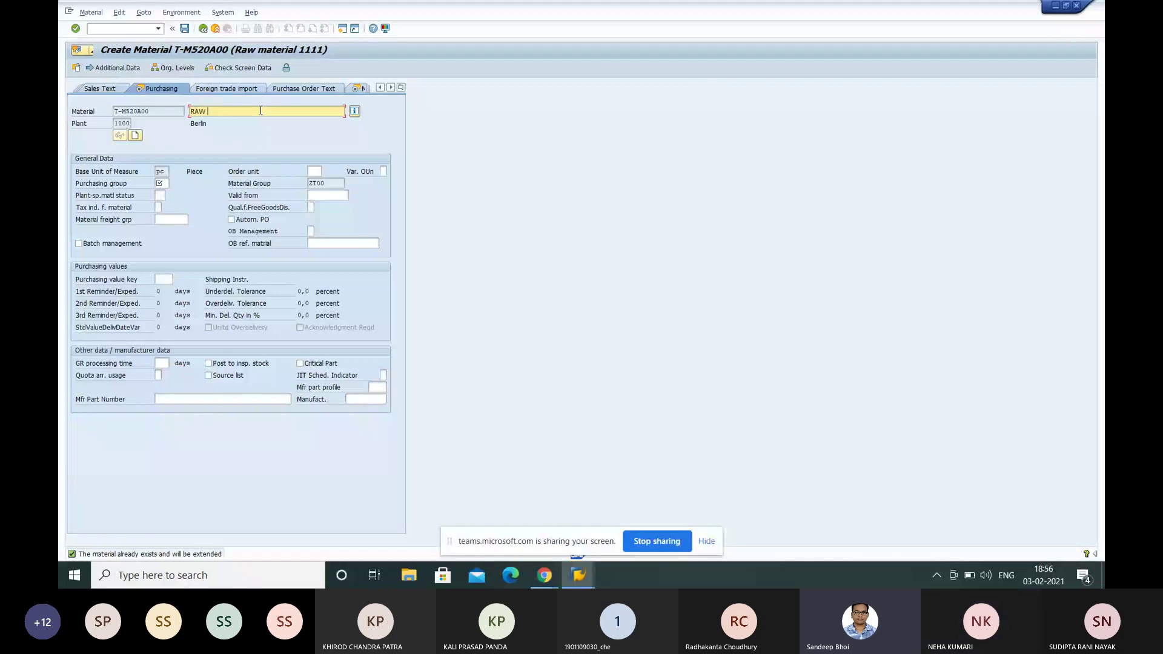
pyautogui.write(' MATERIA')
pyautogui.write('L T-M5')
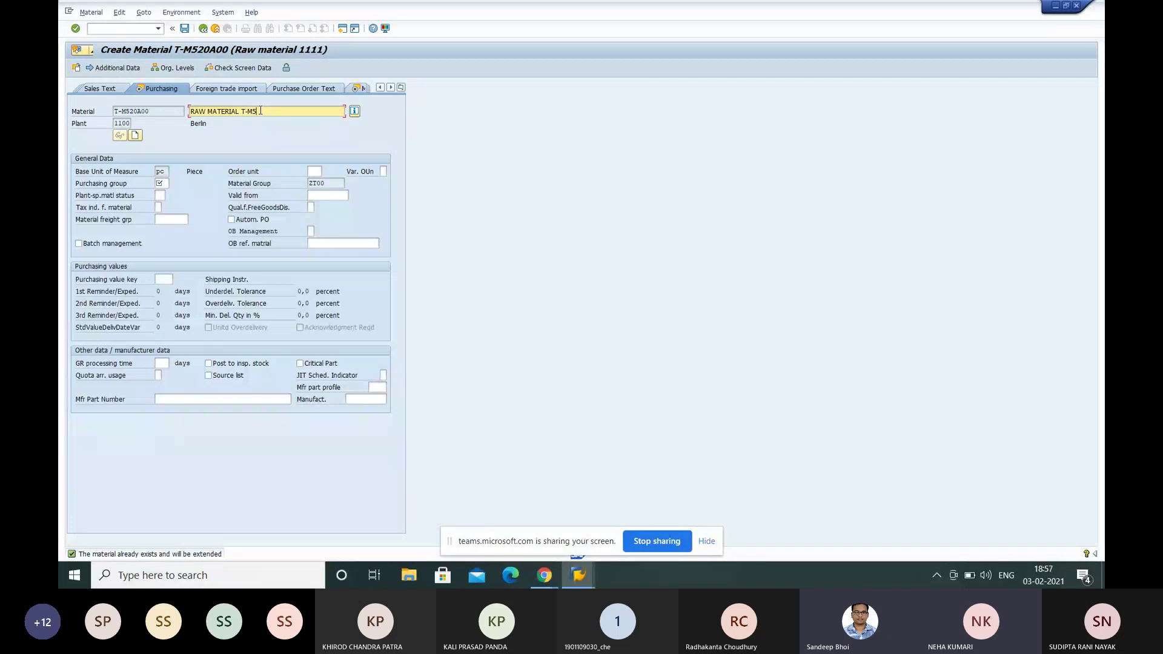
pyautogui.write('20A00')
# Set purchasing group 001 in the Purchasing view
pyautogui.click(162, 172)
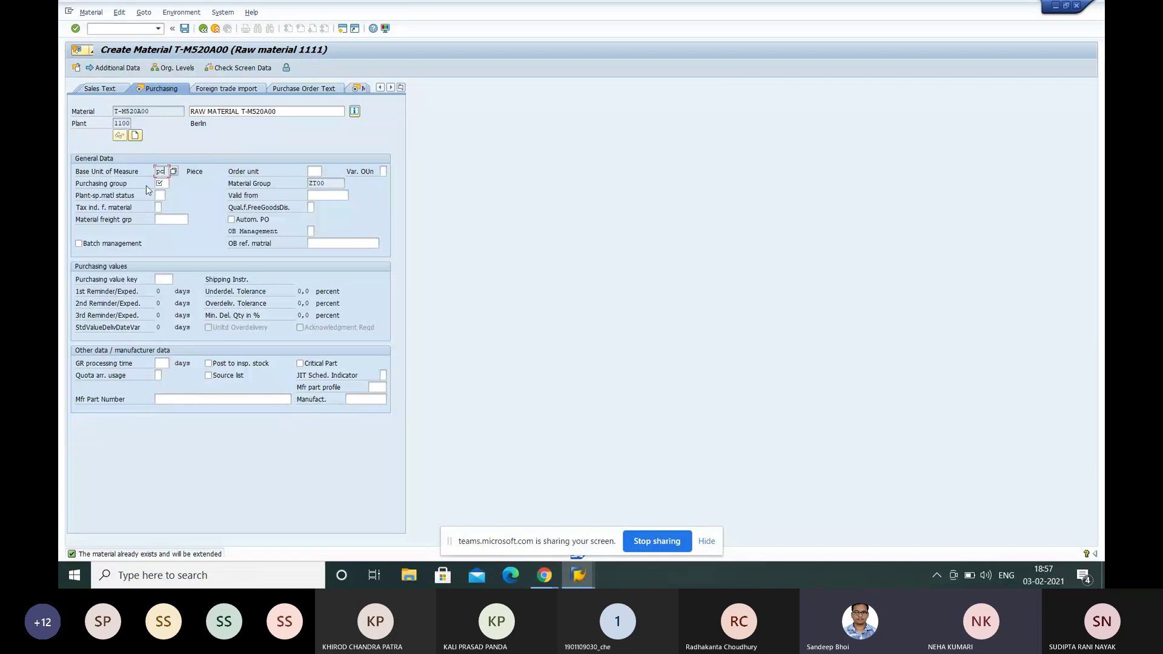
pyautogui.click(161, 184)
pyautogui.write('001')
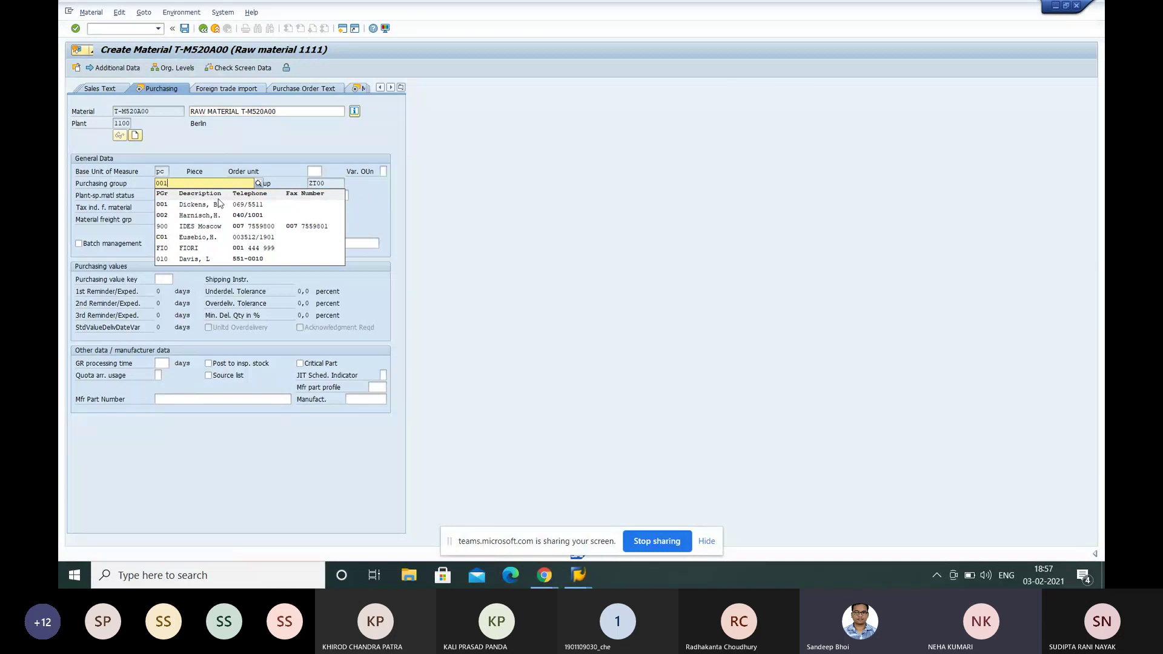
pyautogui.click(219, 207)
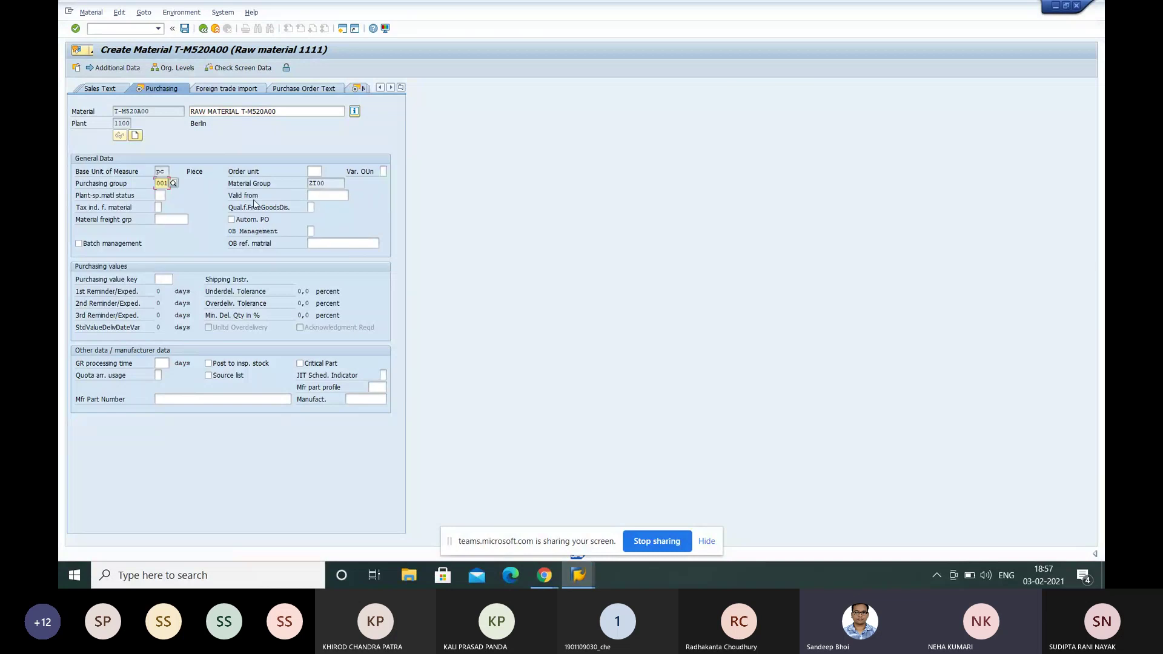
# Browse the material group list, selecting 001 Metal Processing, then close it
pyautogui.click(338, 180)
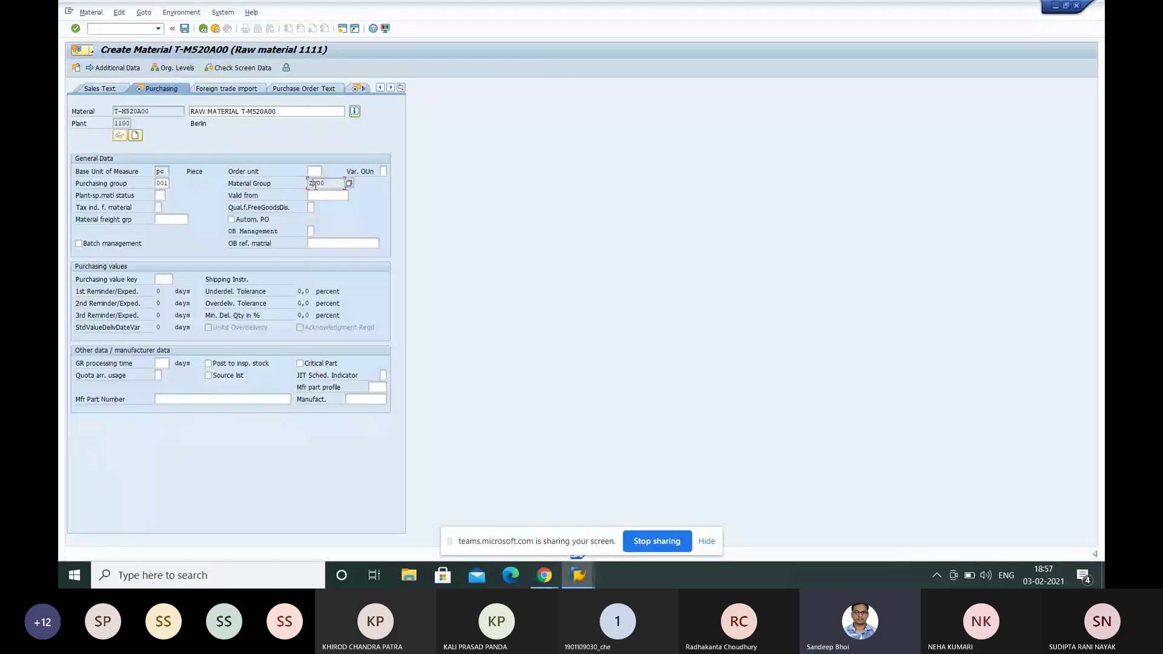
pyautogui.press('Return')
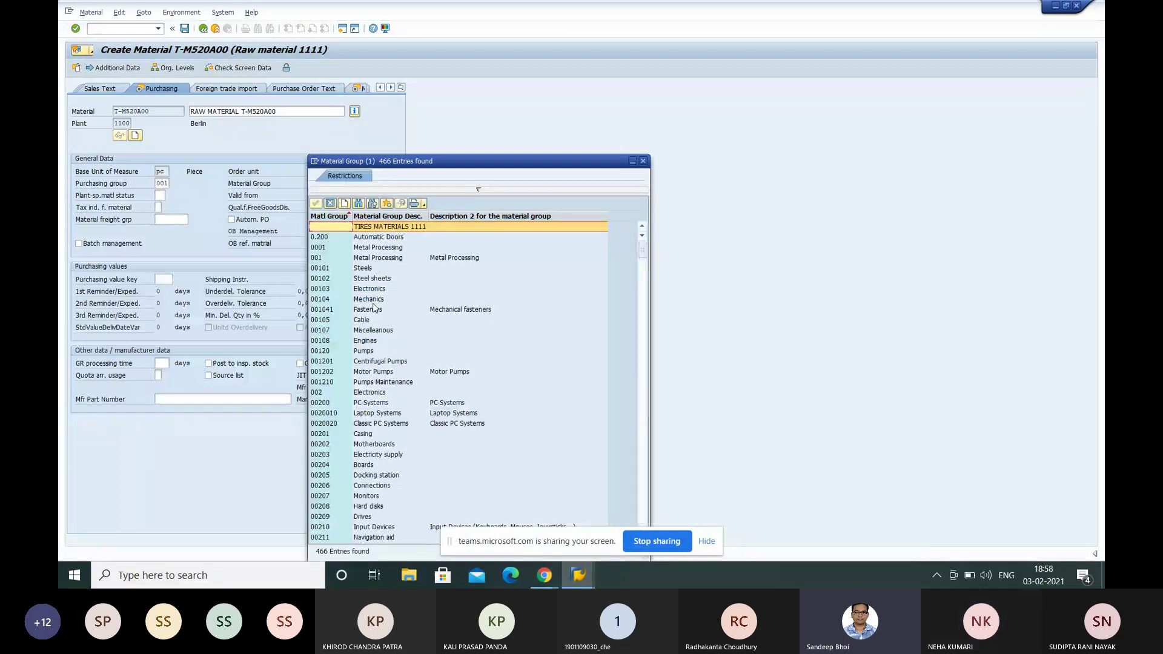
pyautogui.click(319, 259)
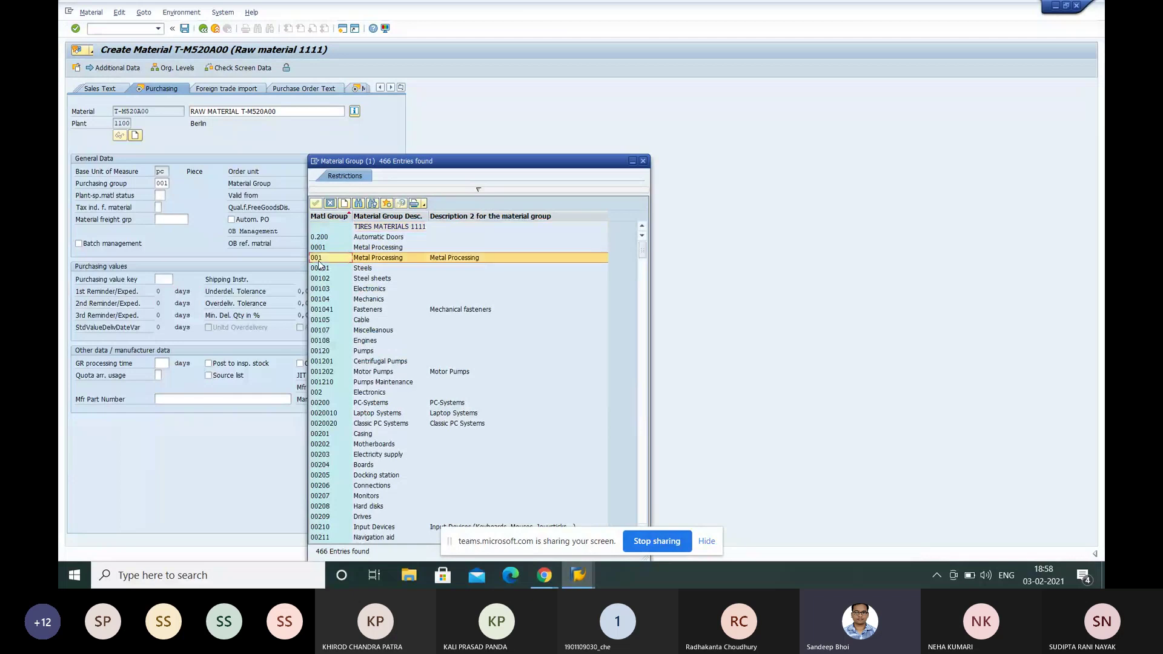
pyautogui.click(373, 259)
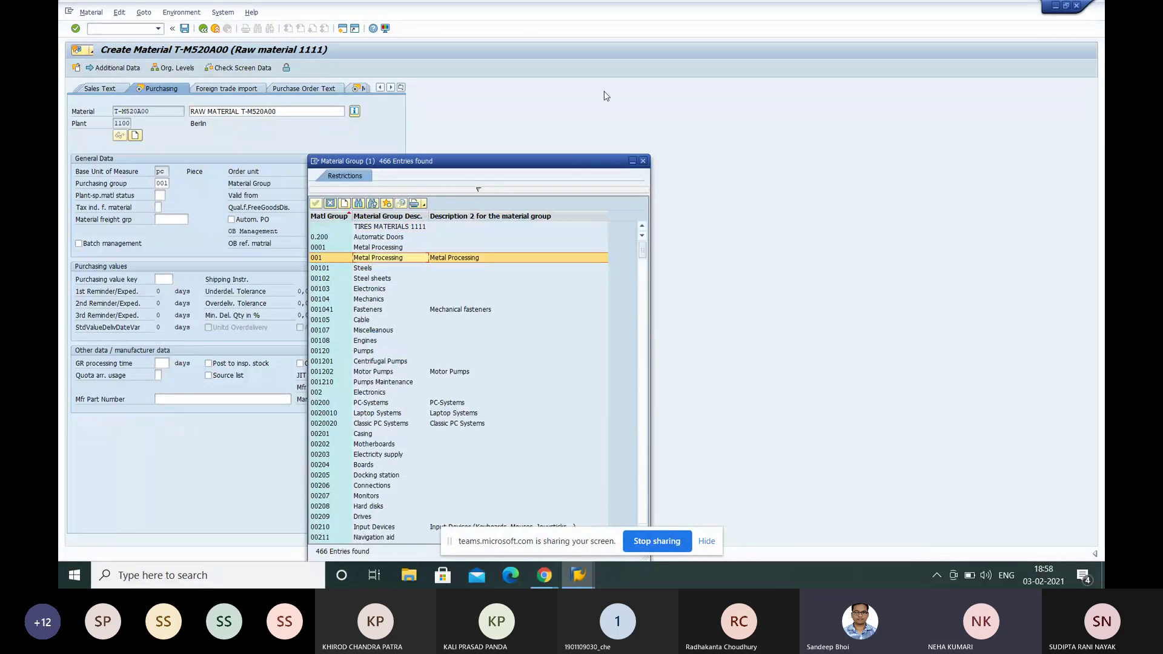
pyautogui.click(642, 161)
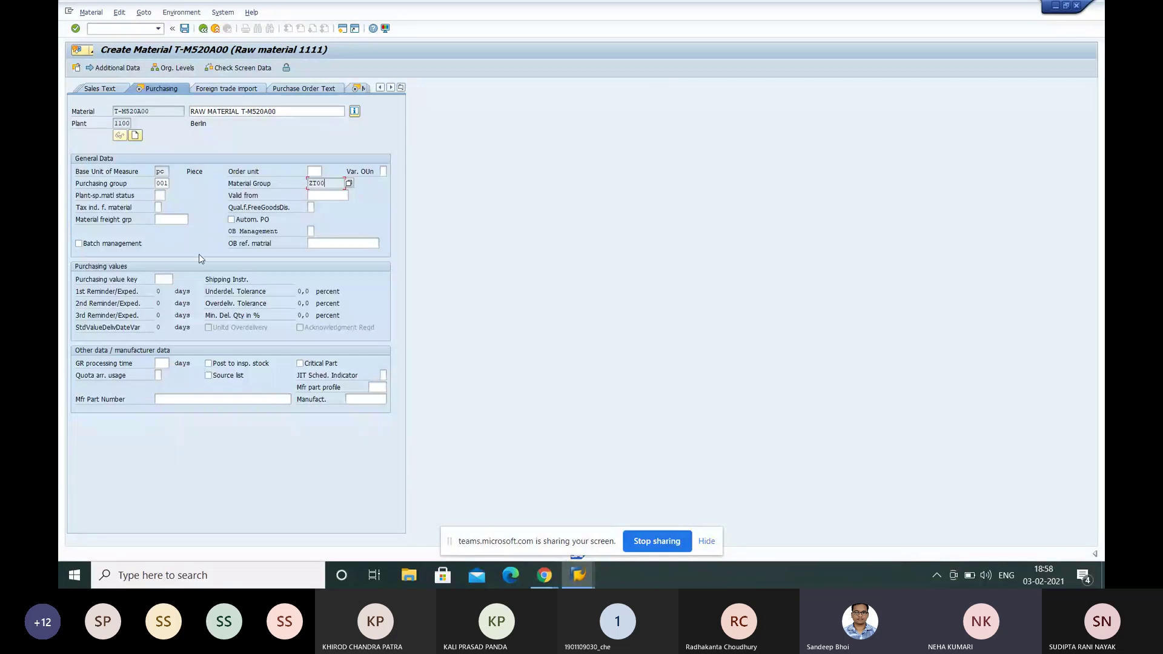
# In the Accounting 1 view, enter valuation class 3000 and moving price 10
pyautogui.click(400, 89)
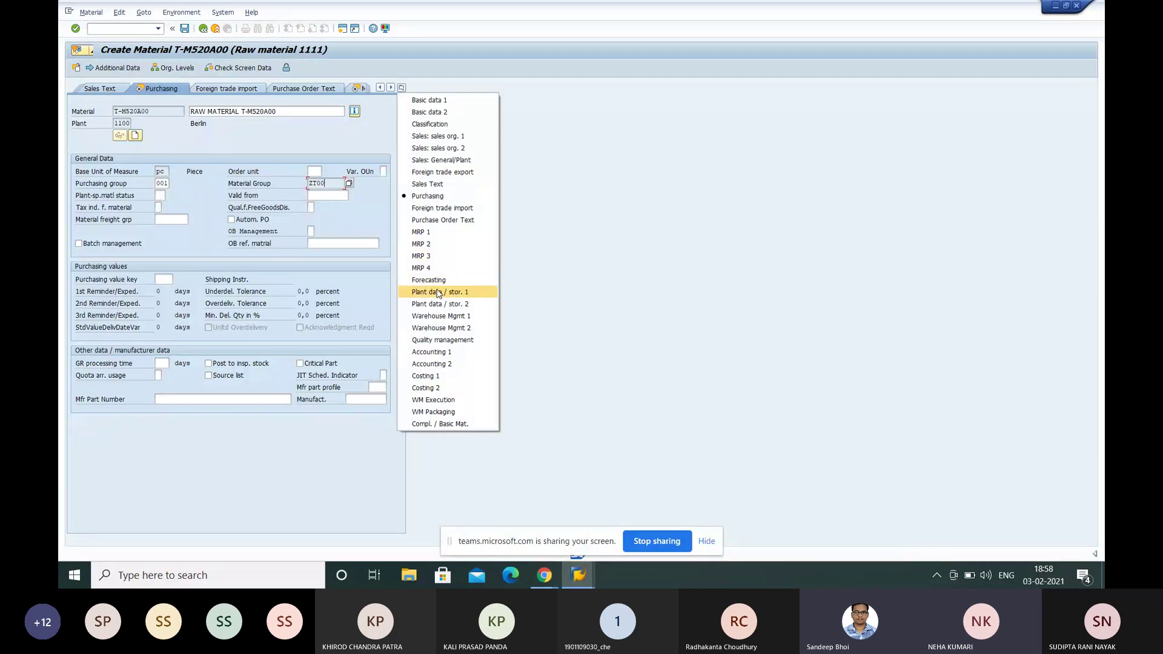
pyautogui.click(446, 352)
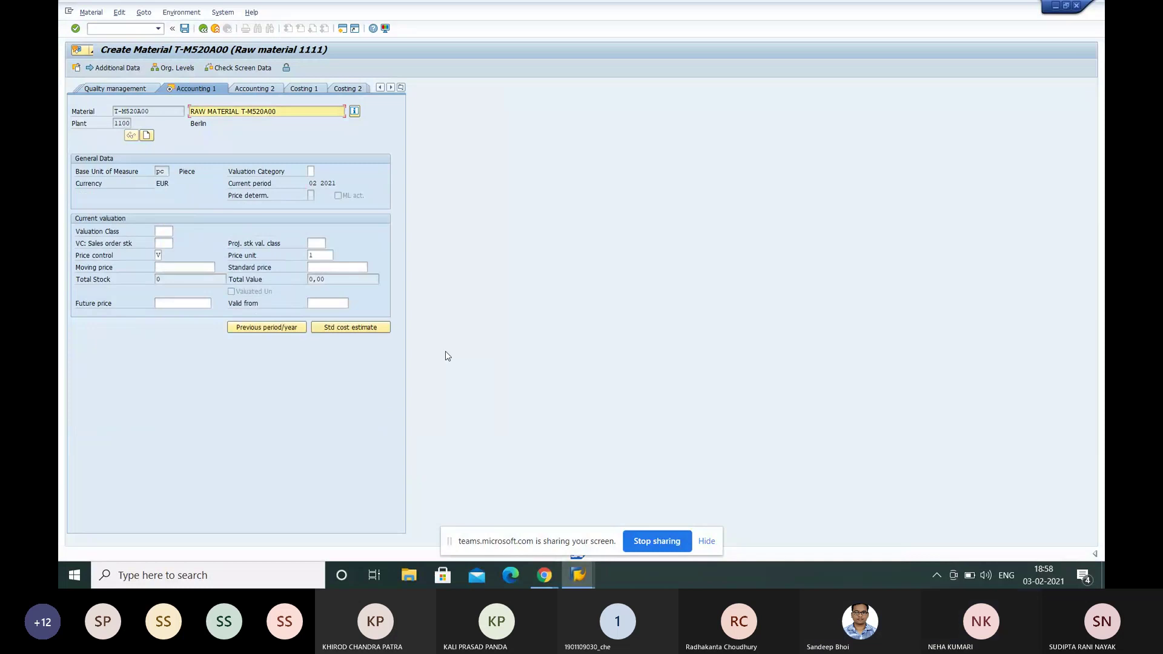
pyautogui.click(159, 230)
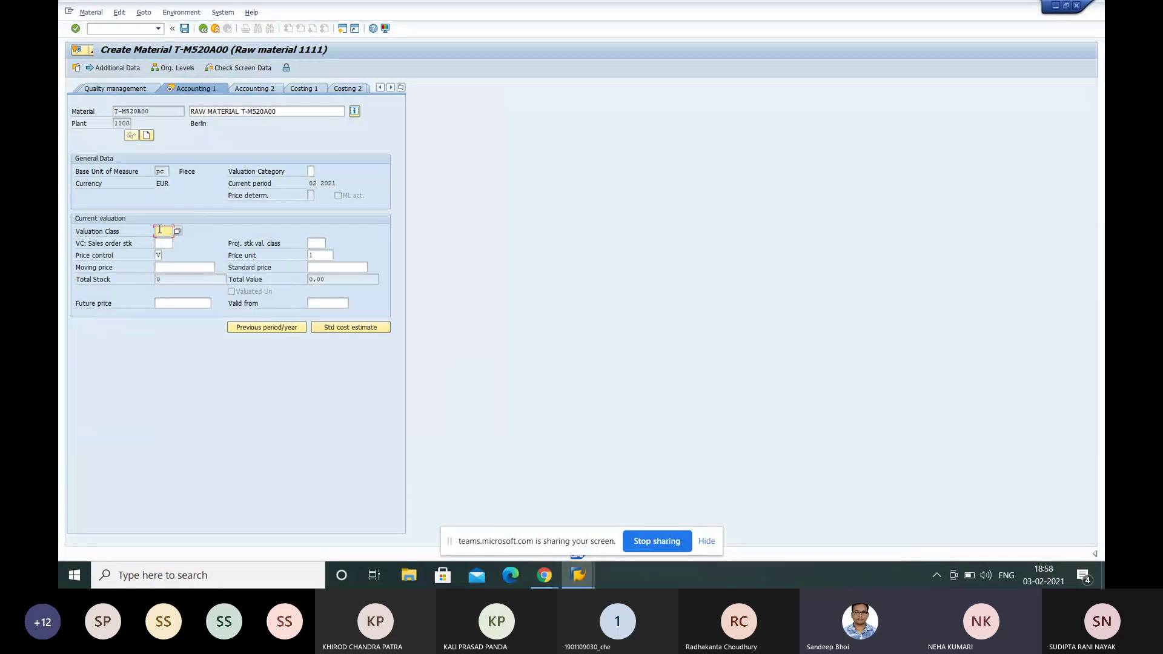
pyautogui.write('3000')
pyautogui.click(166, 265)
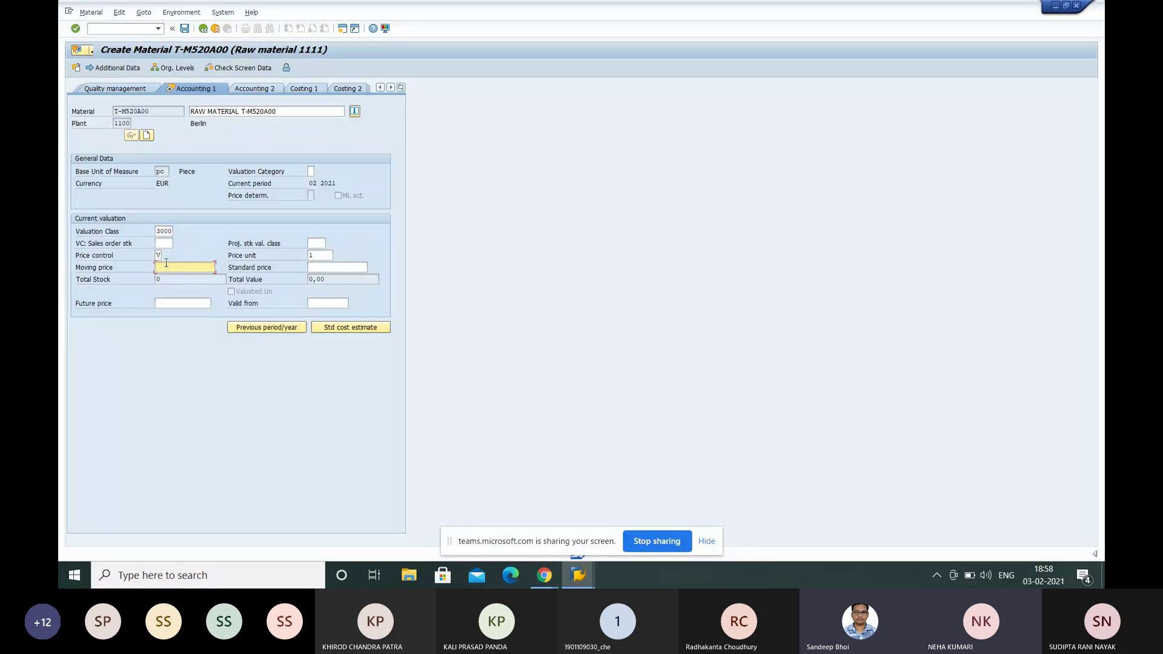
pyautogui.write('10')
# On the MRP 1 view, enter reorder point 50 and confirm it
pyautogui.click(401, 88)
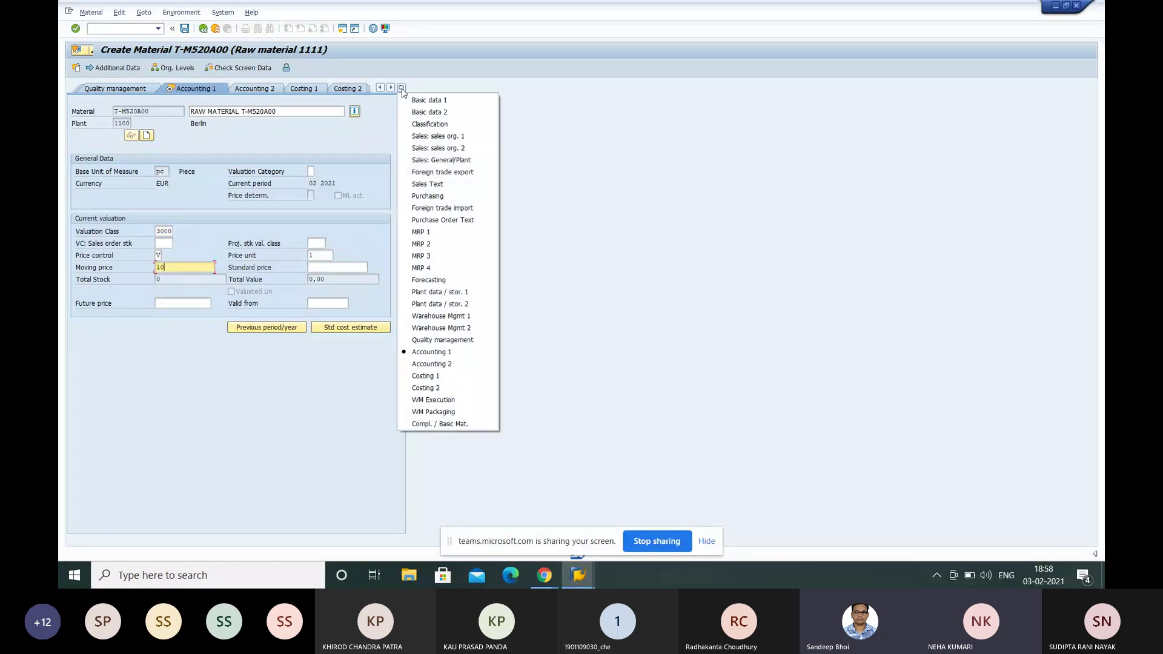
pyautogui.click(419, 233)
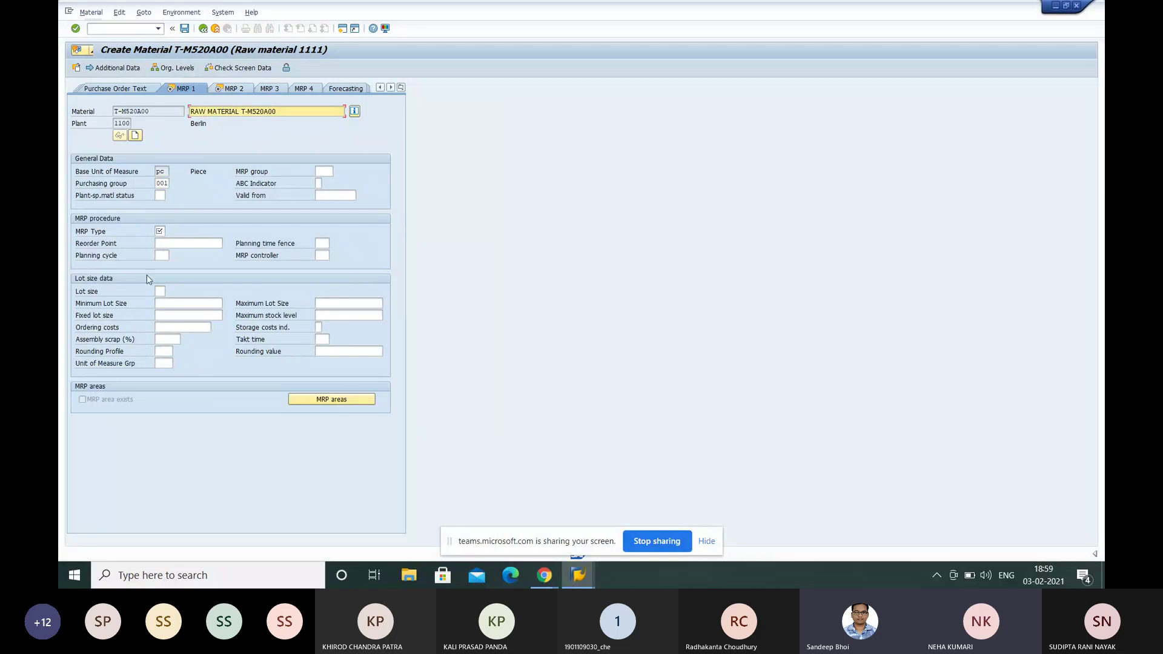
pyautogui.click(158, 242)
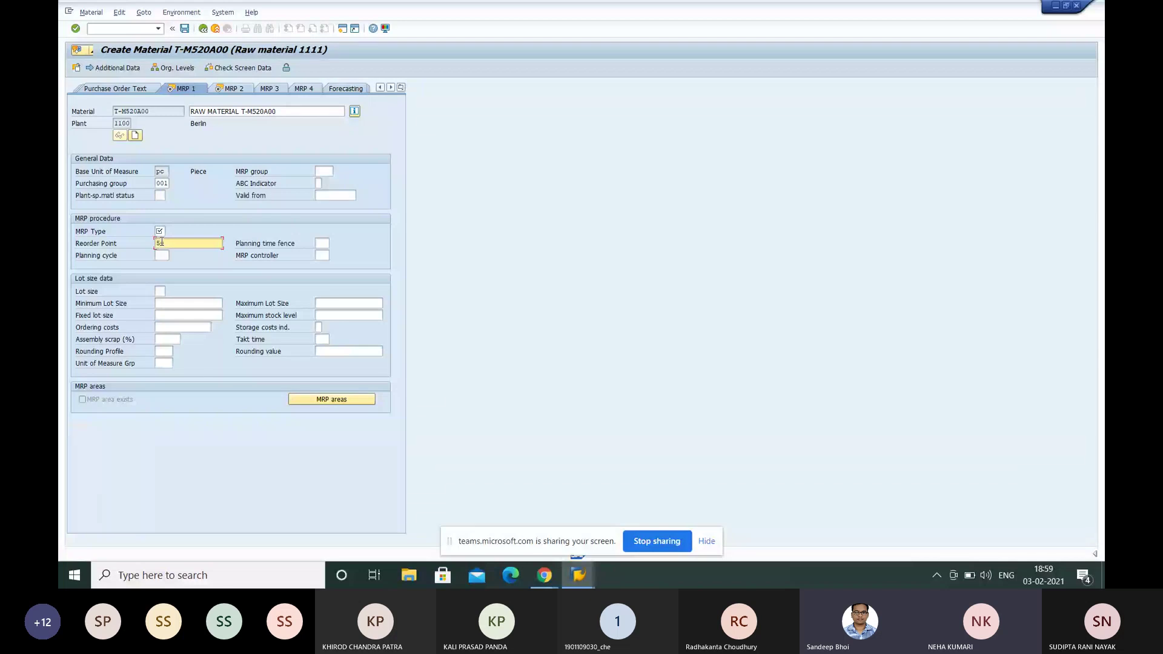
pyautogui.write('0')
pyautogui.press('Return')
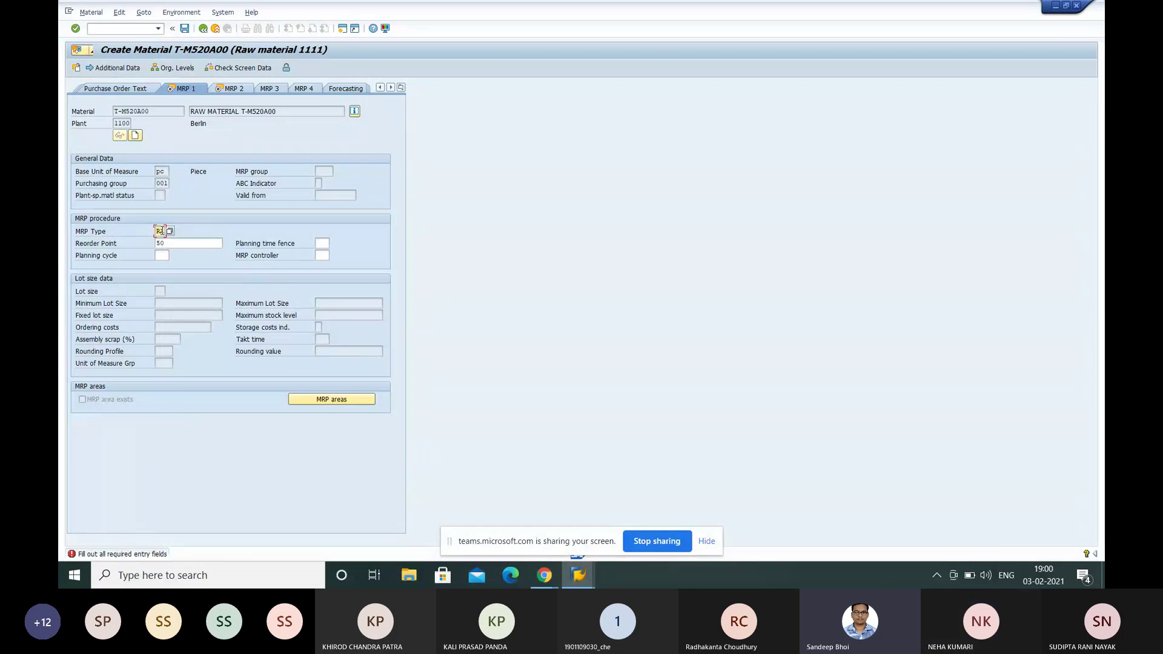
# Browse the MRP type list without choosing, then type VB in the MRP Type field
pyautogui.write('A')
pyautogui.click(170, 231)
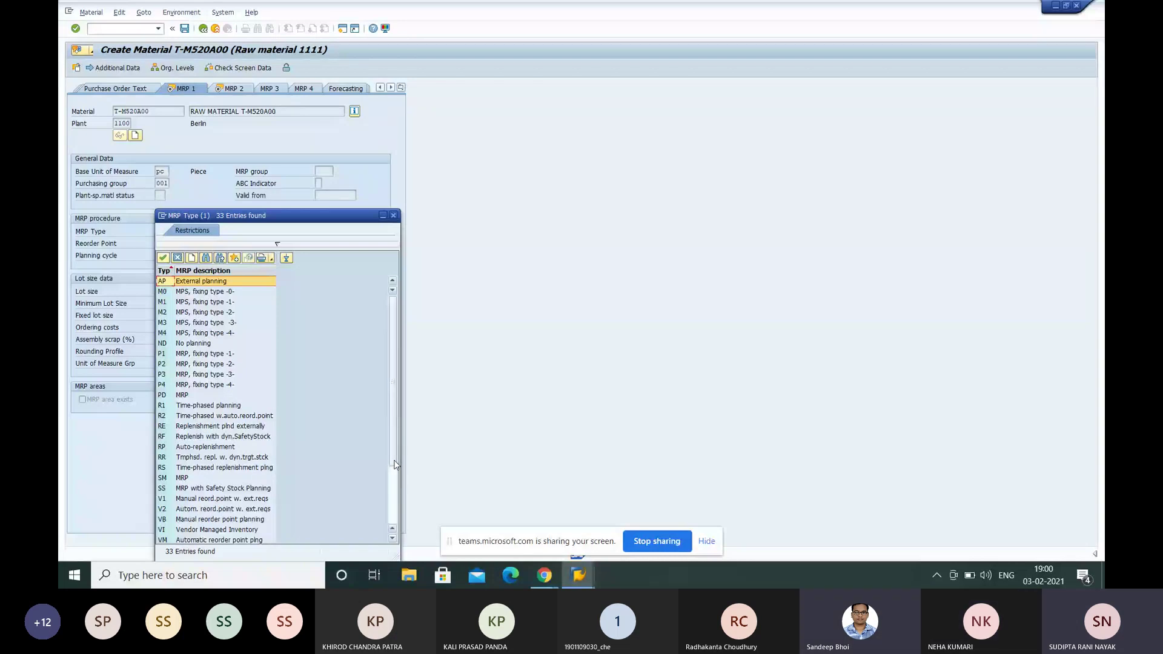
pyautogui.click(247, 284)
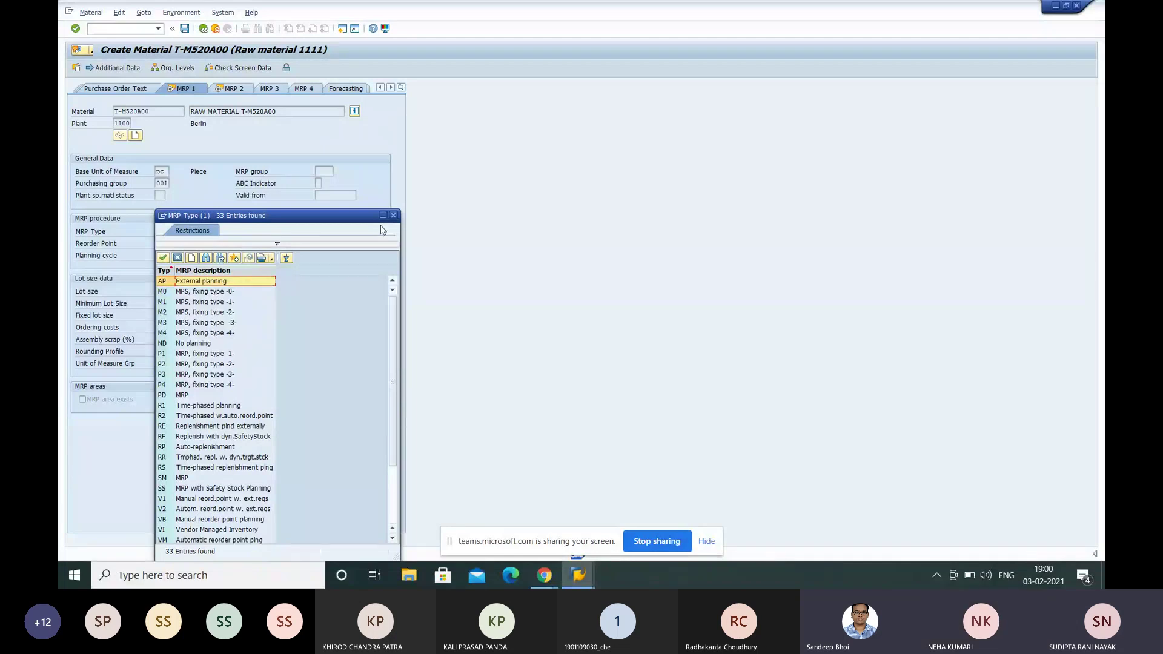
pyautogui.click(393, 216)
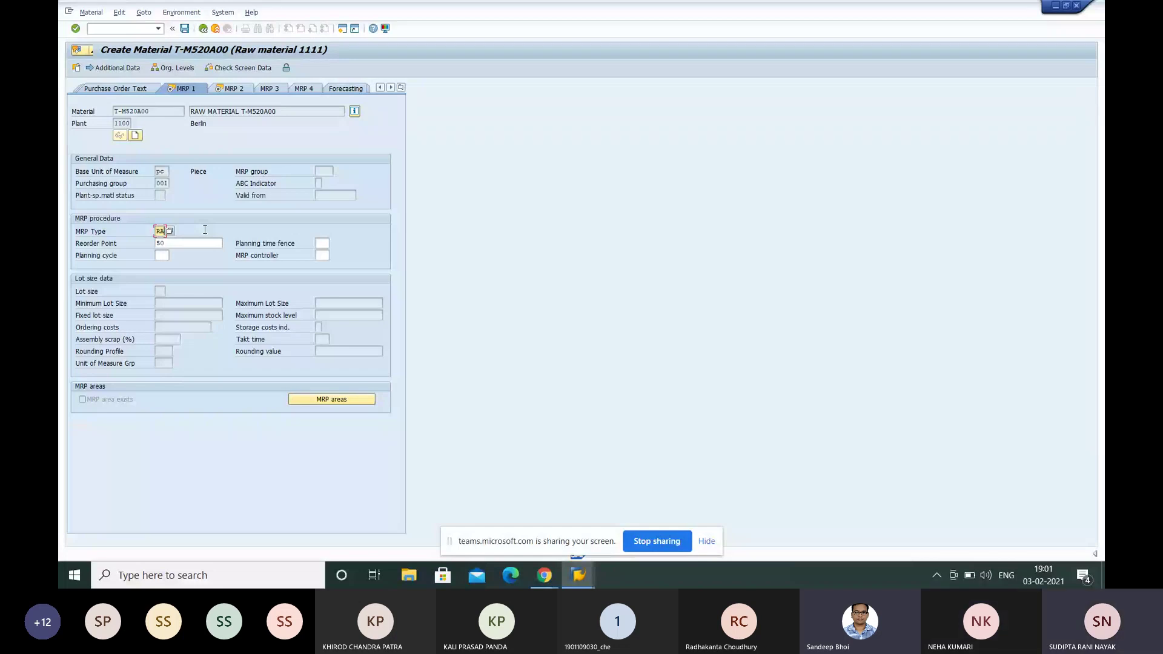
pyautogui.press('BackSpace')
pyautogui.press('BackSpace')
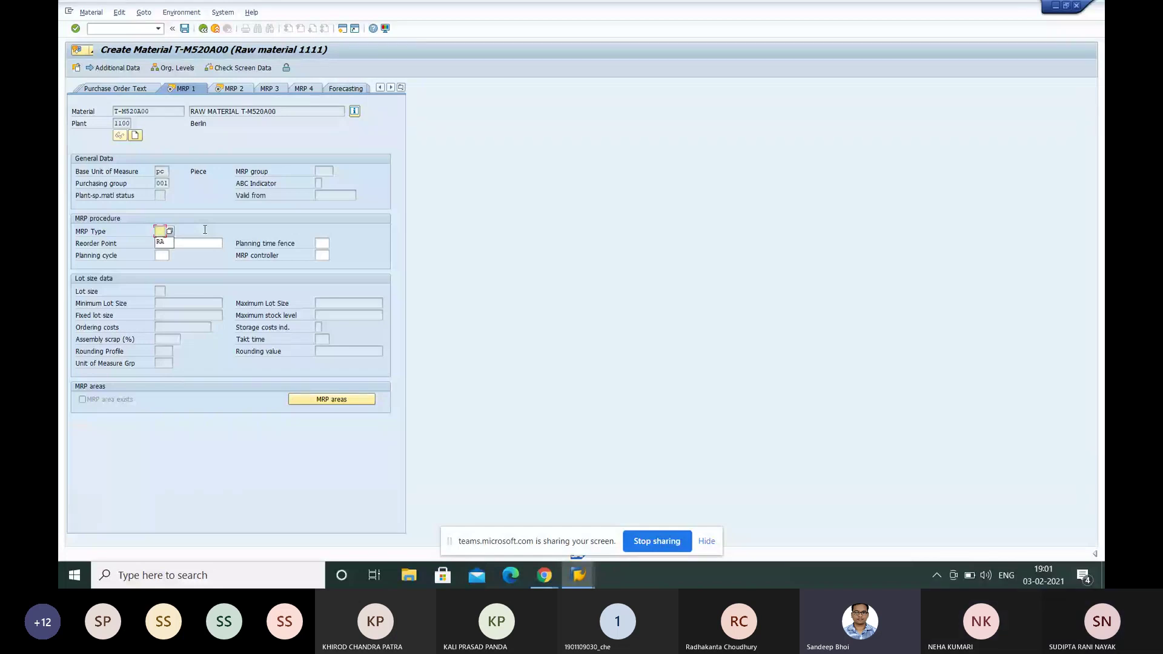
pyautogui.write('V')
pyautogui.write('B')
# Select VB Manual reorder point planning from the MRP type list
pyautogui.click(170, 230)
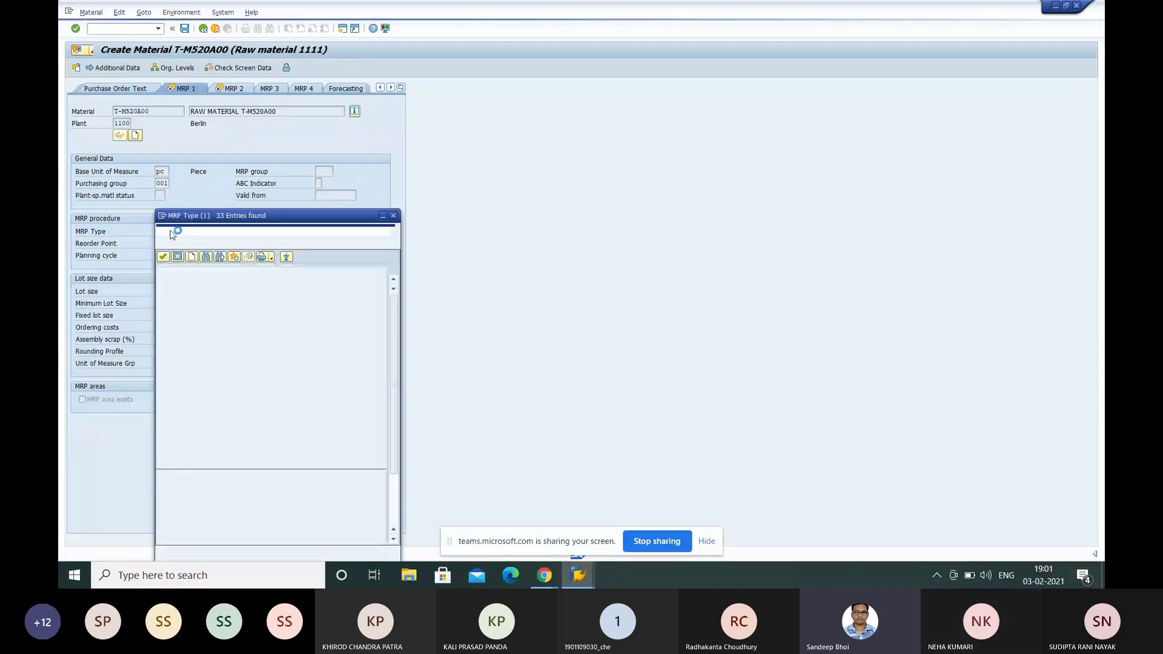
pyautogui.doubleClick(204, 281)
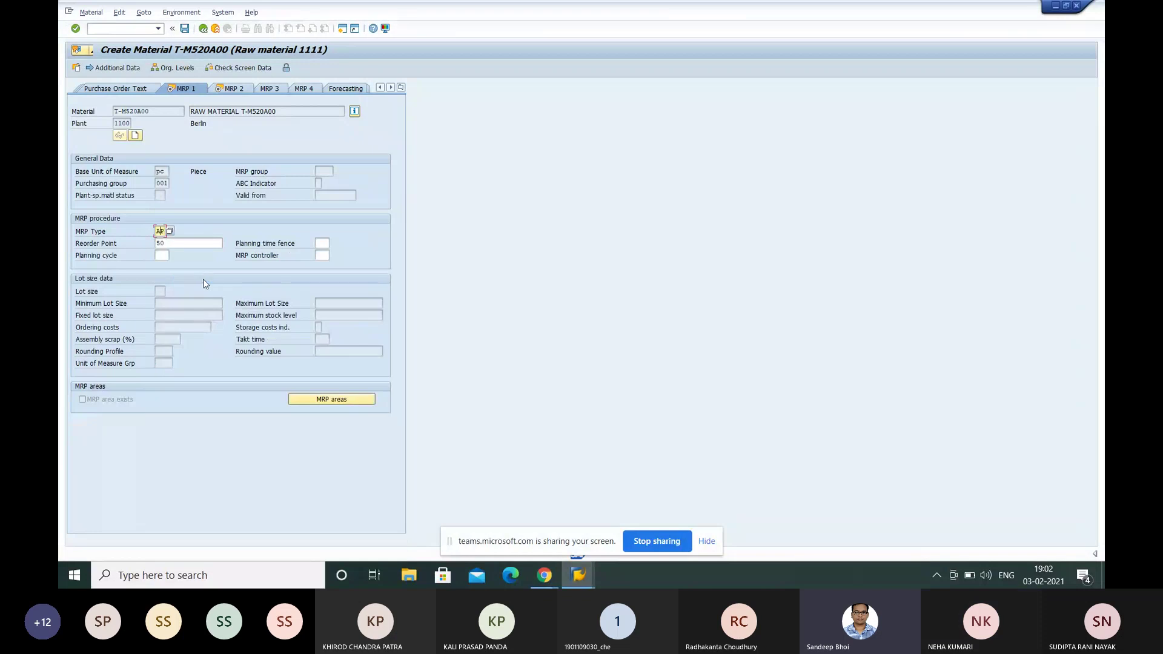
pyautogui.click(171, 232)
pyautogui.click(170, 232)
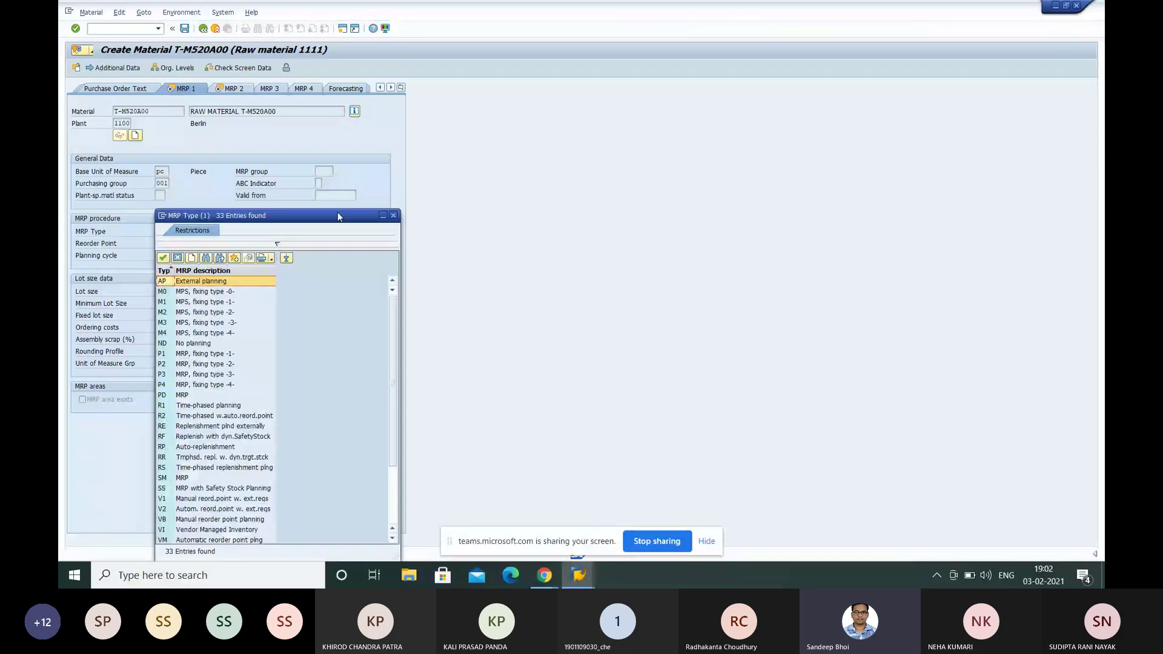
pyautogui.moveTo(337, 213); pyautogui.dragTo(368, 144)
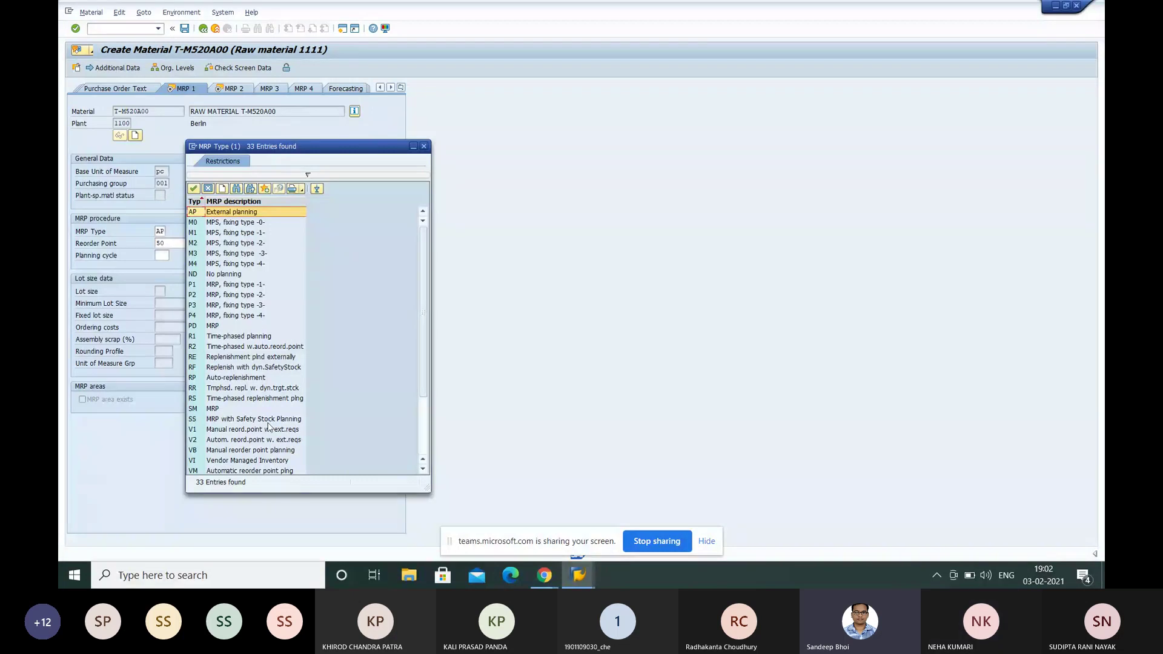
pyautogui.doubleClick(236, 452)
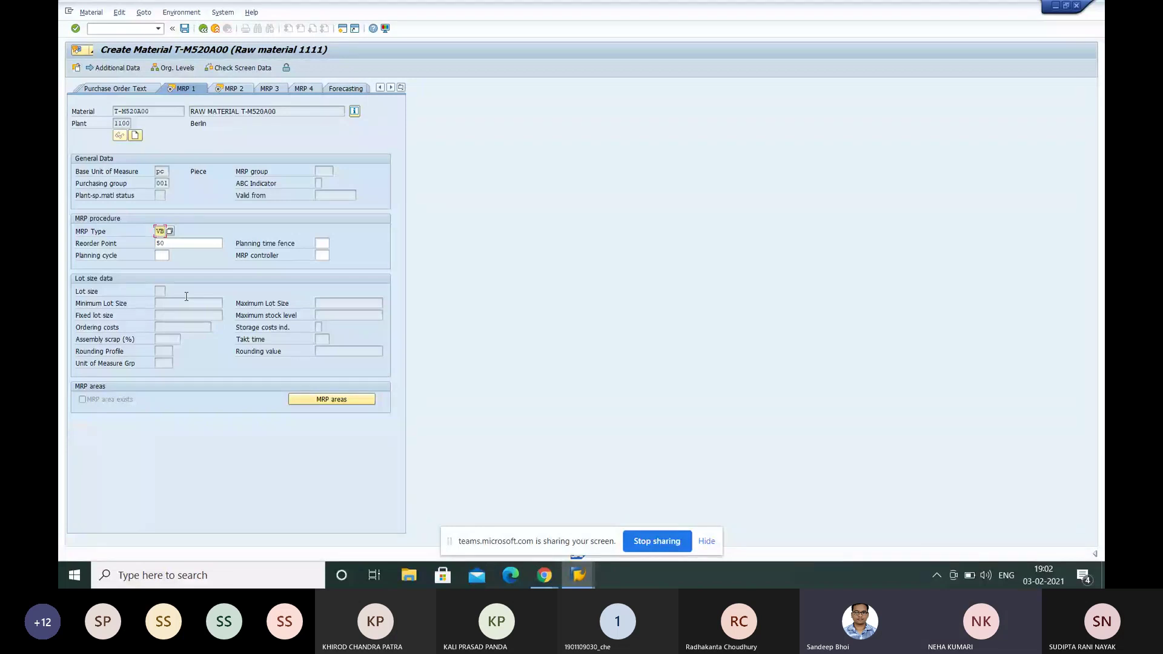
# Assign MRP controller 001 from the controller list
pyautogui.click(234, 90)
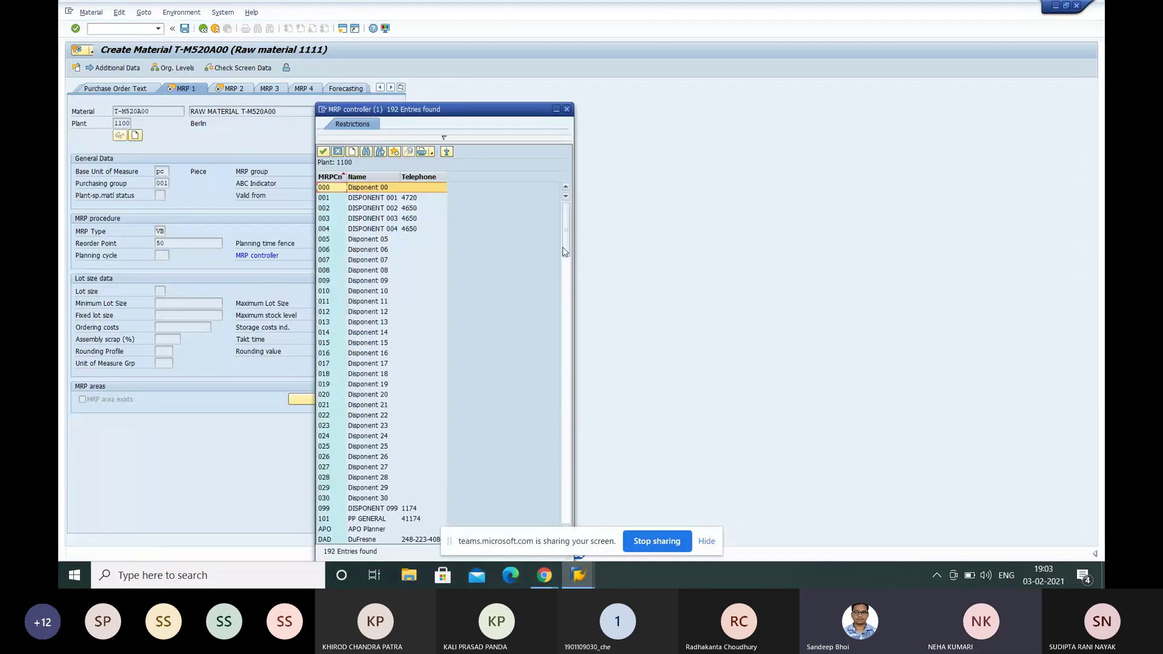
pyautogui.moveTo(568, 257); pyautogui.dragTo(573, 312)
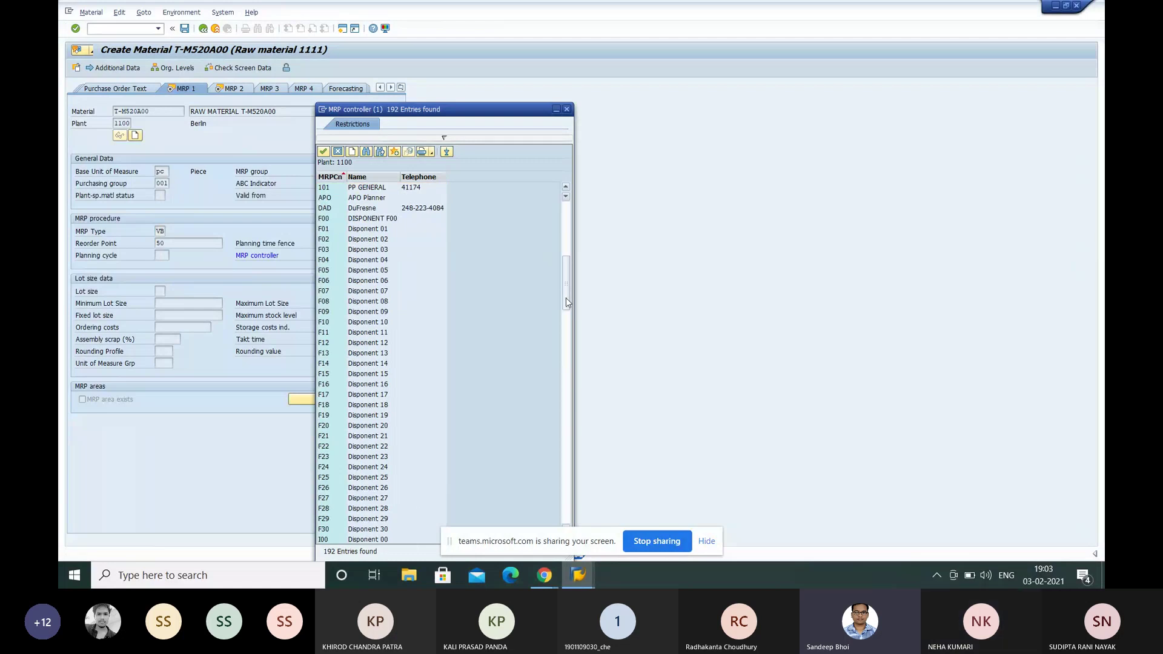
pyautogui.moveTo(565, 293); pyautogui.dragTo(552, 221)
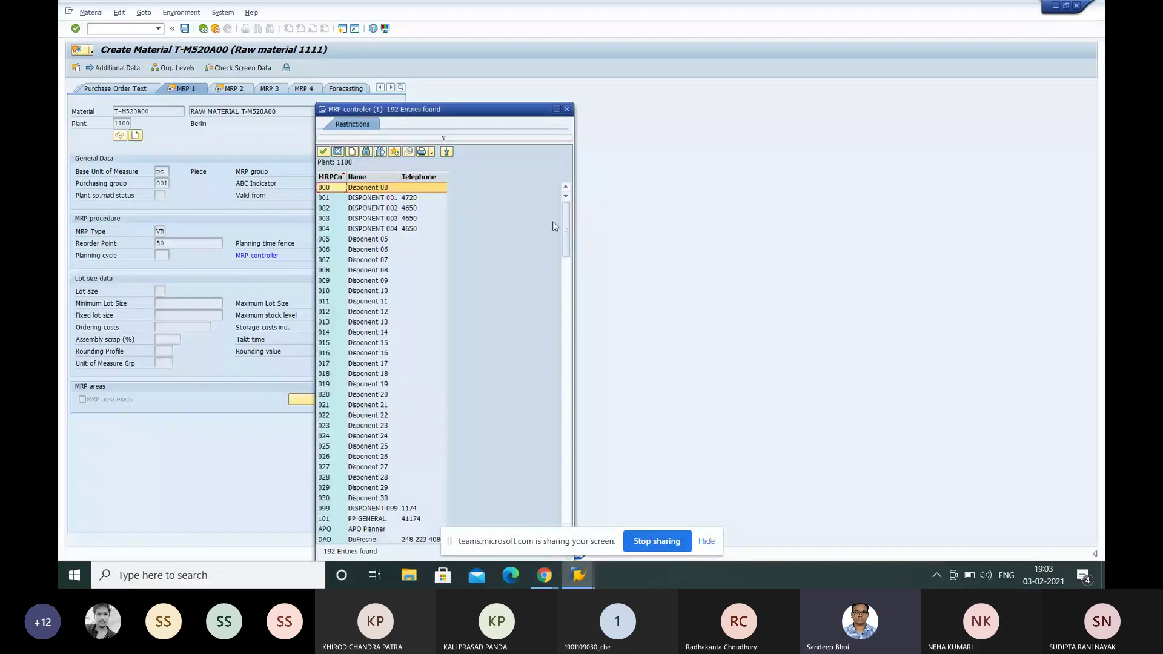
pyautogui.doubleClick(375, 197)
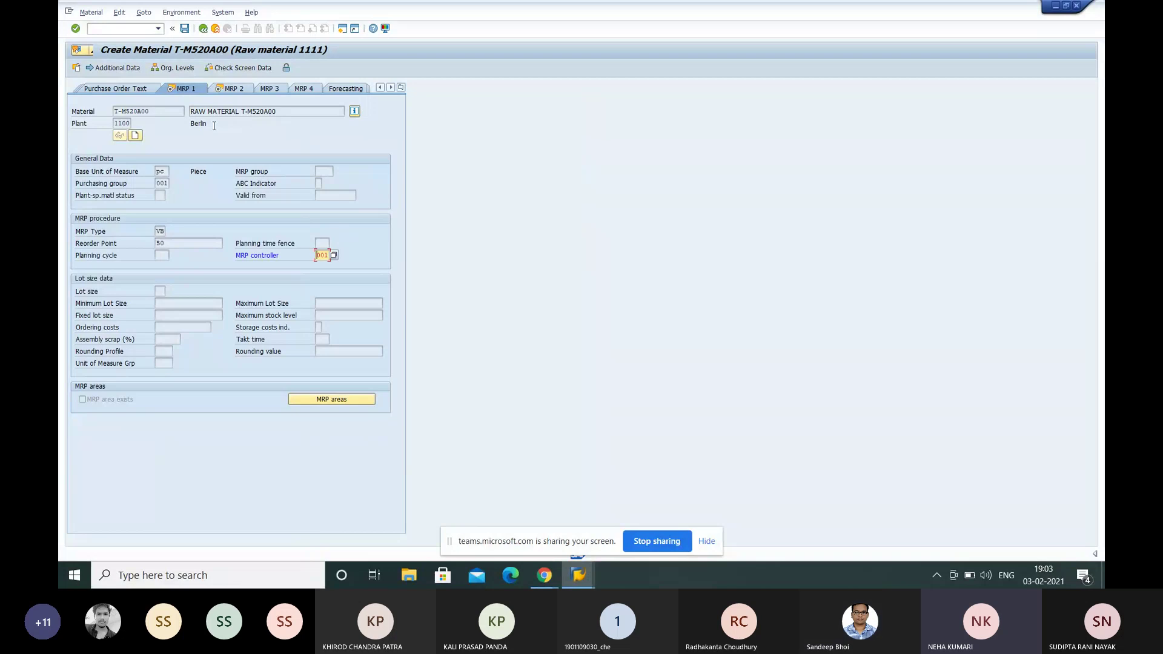
pyautogui.press('Tab')
# Choose MB Monthly lot size as the lot-sizing procedure
pyautogui.click(233, 91)
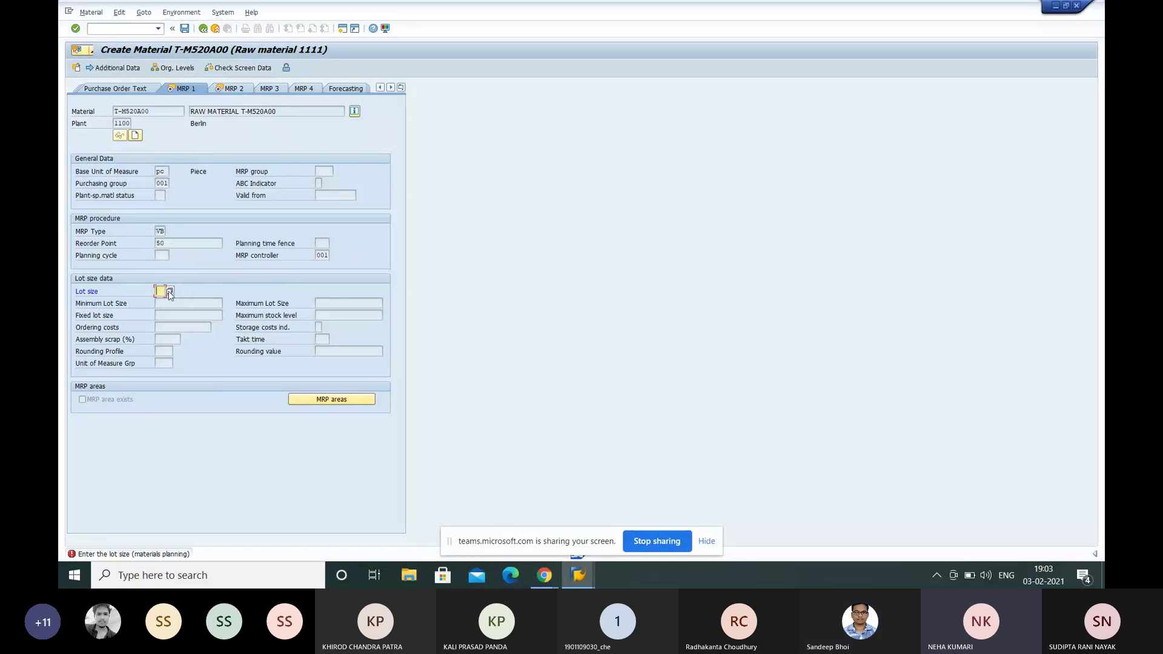
pyautogui.click(169, 291)
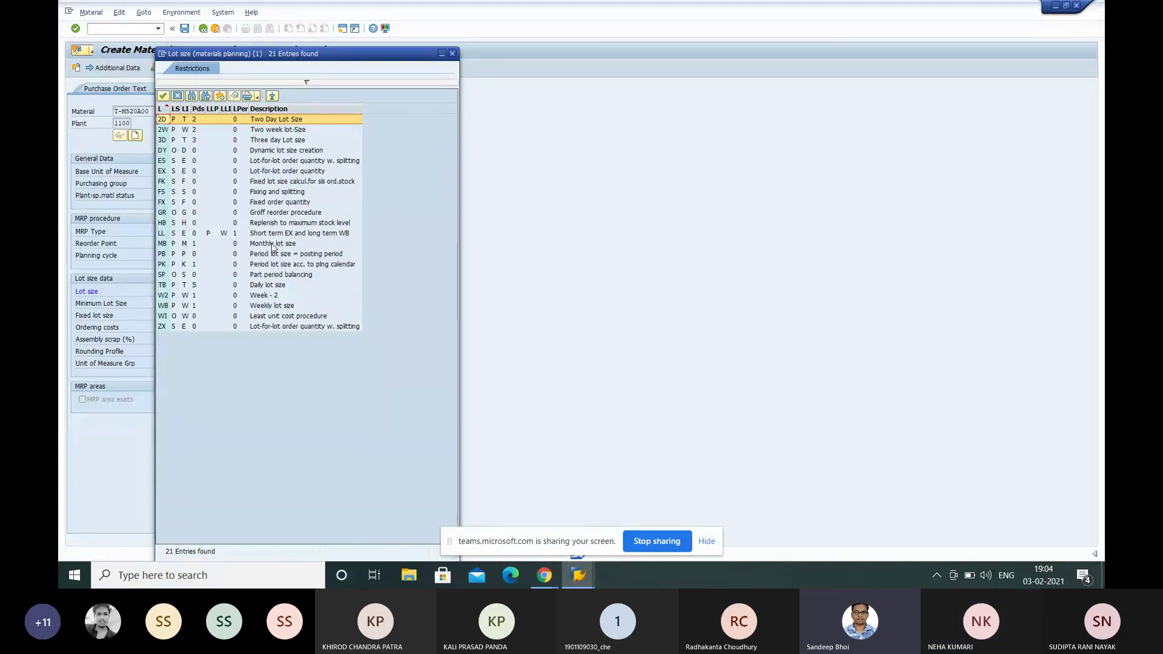
pyautogui.doubleClick(281, 244)
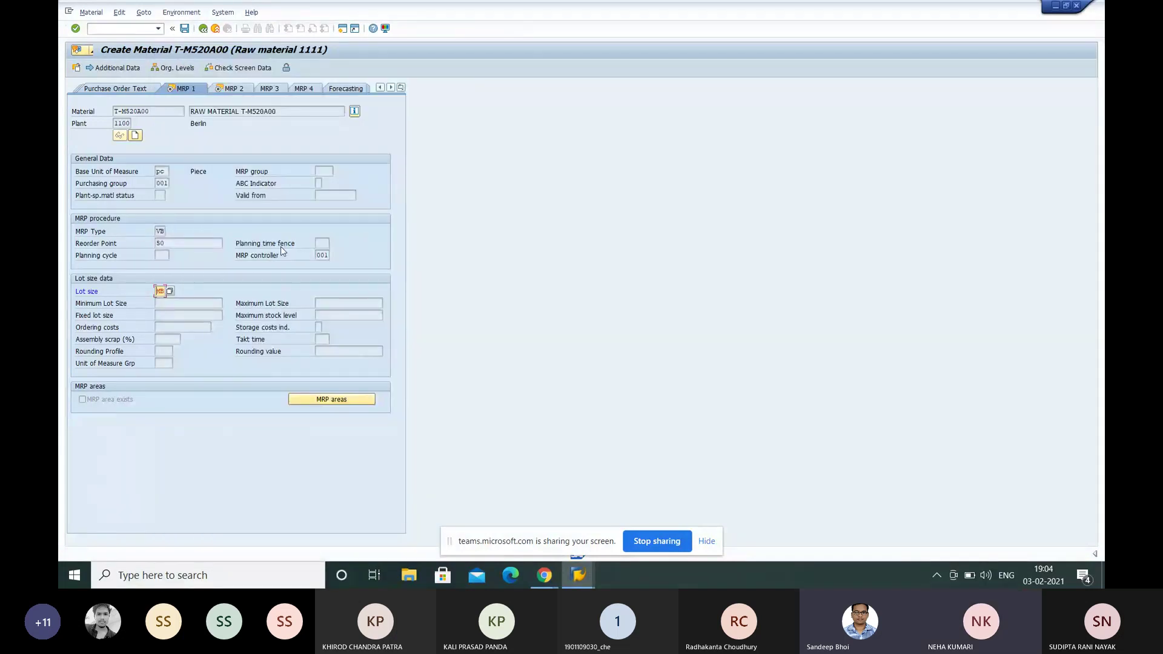
# Open T-M520A00's MRP 2 view, showing procurement type F
pyautogui.click(230, 89)
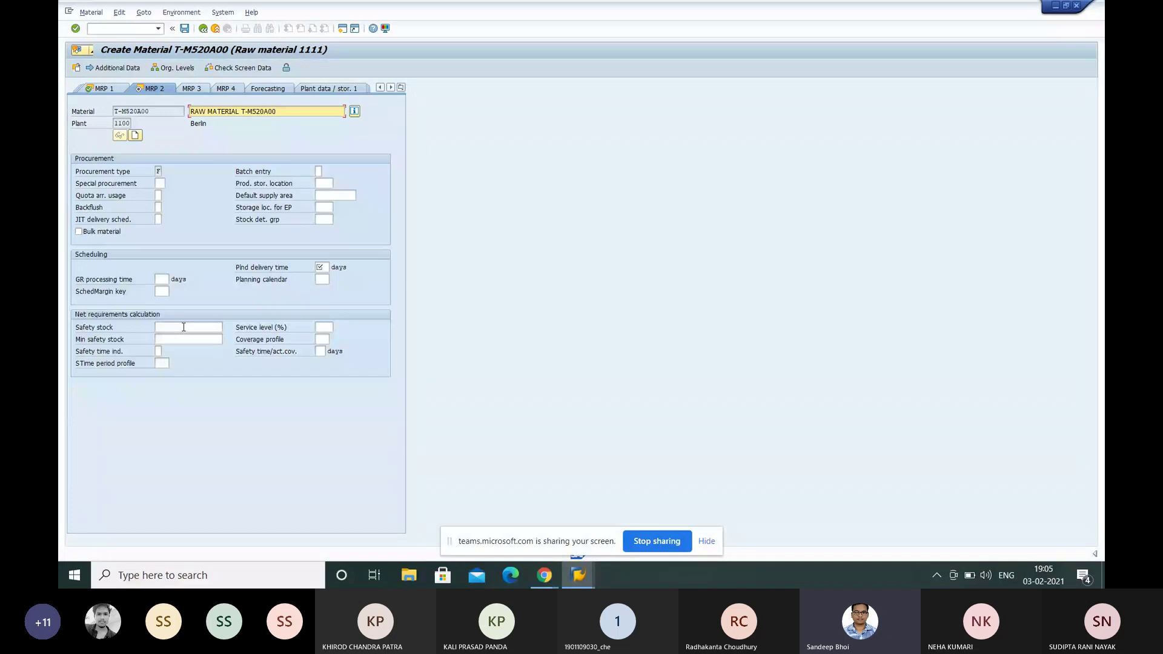
# Enter planned delivery time 5 days; the planning calendar lookup finds no values
pyautogui.click(321, 267)
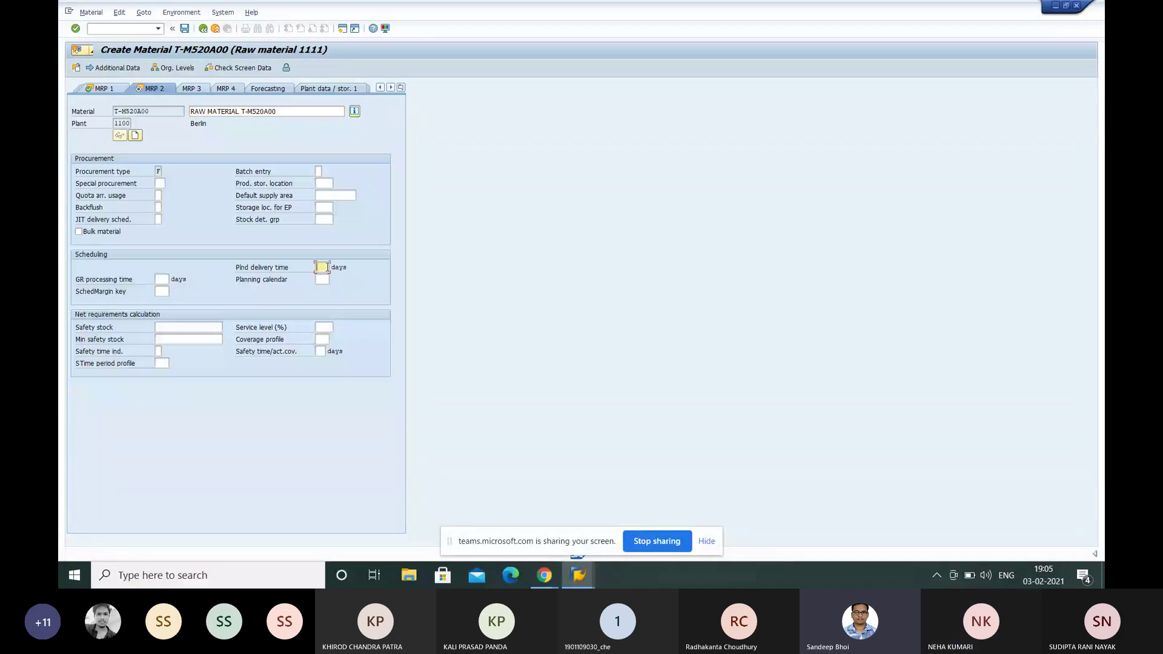
pyautogui.write('5')
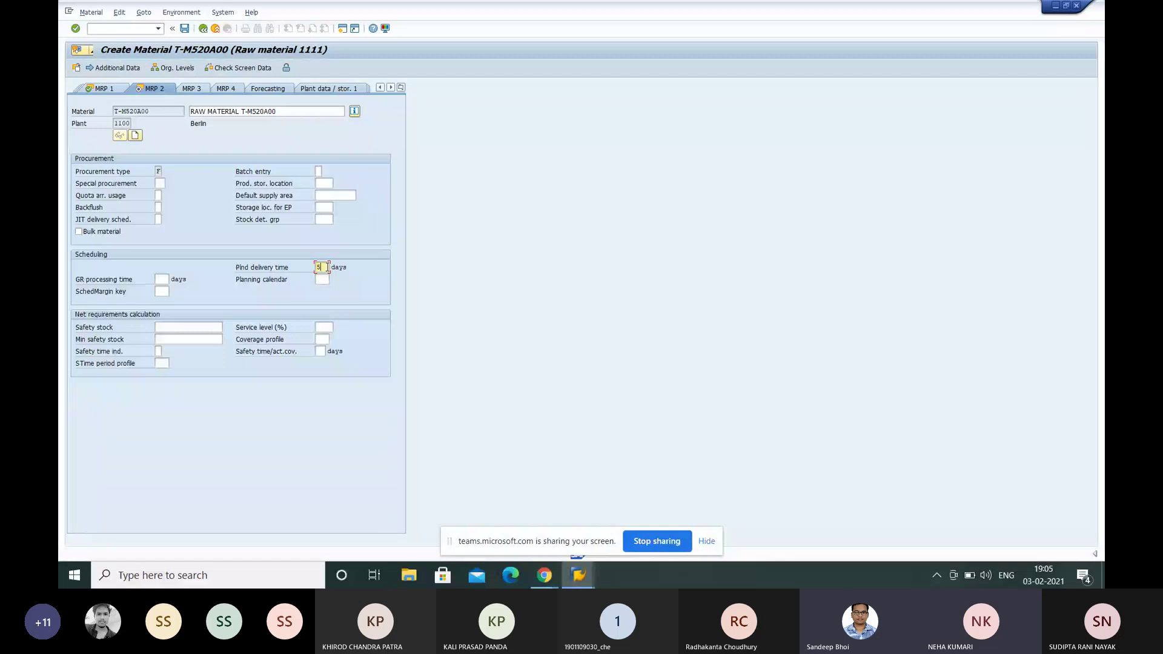
pyautogui.click(320, 279)
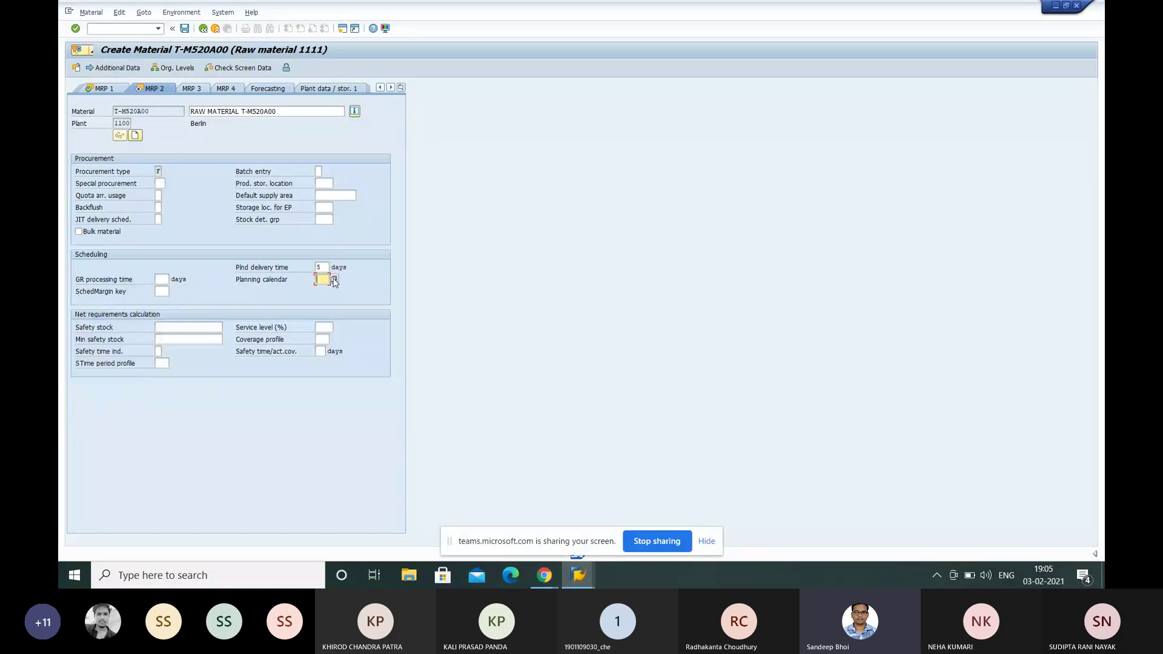
pyautogui.click(334, 279)
pyautogui.click(184, 327)
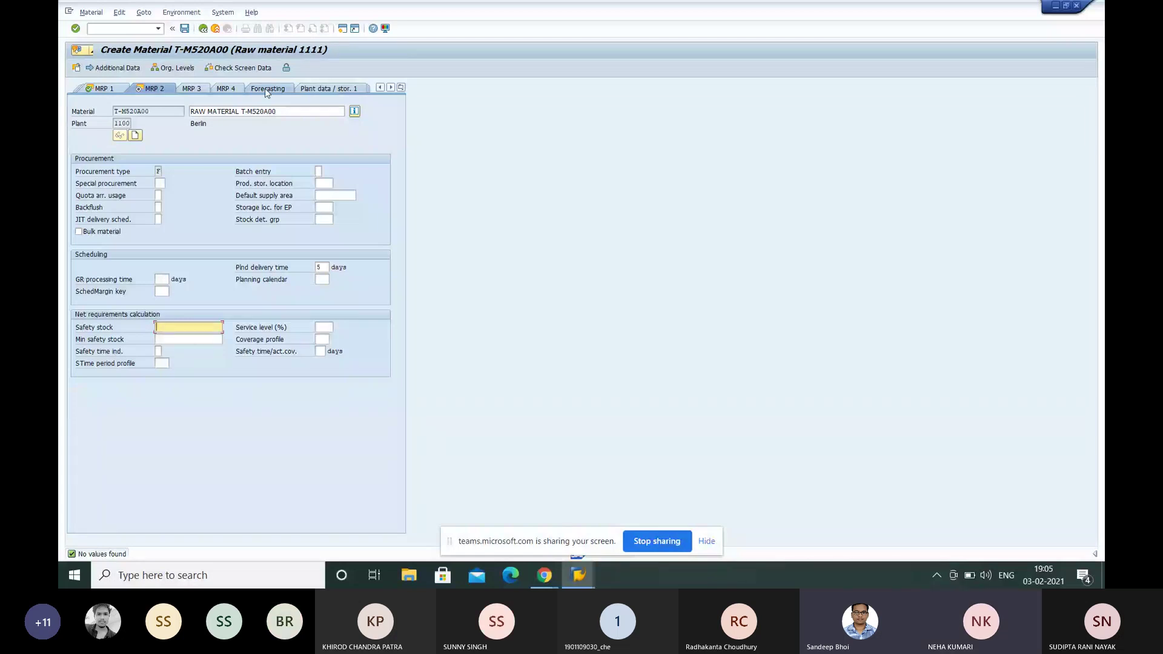
# Open the Consumption view and set period indicator M (Monthly)
pyautogui.click(109, 68)
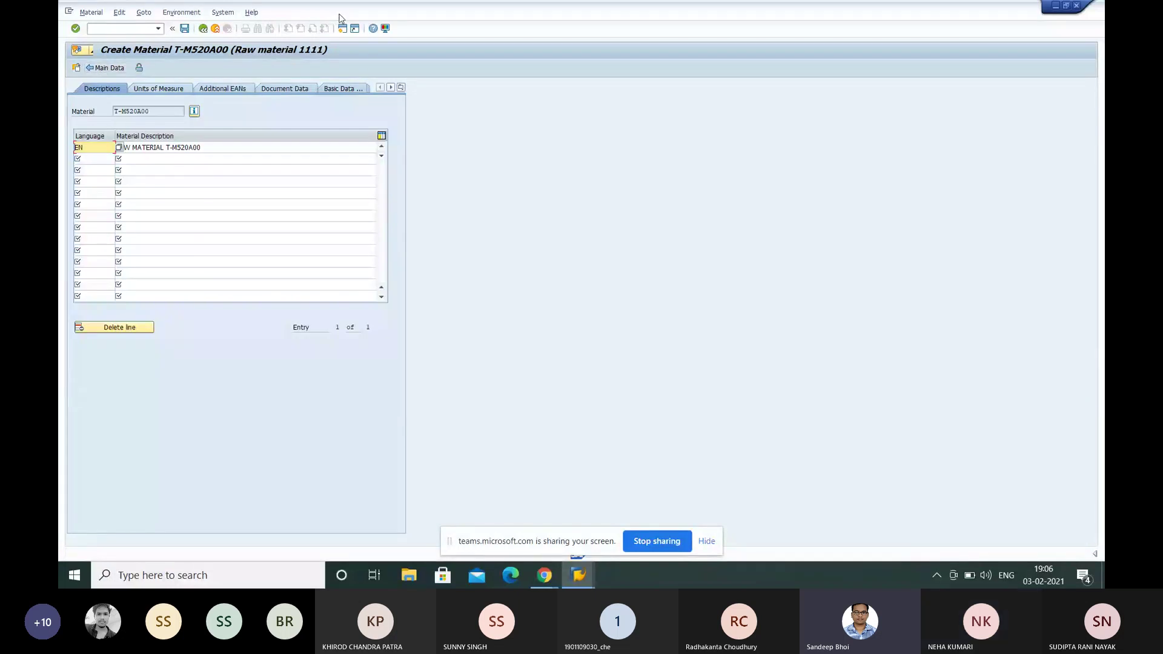
pyautogui.click(401, 88)
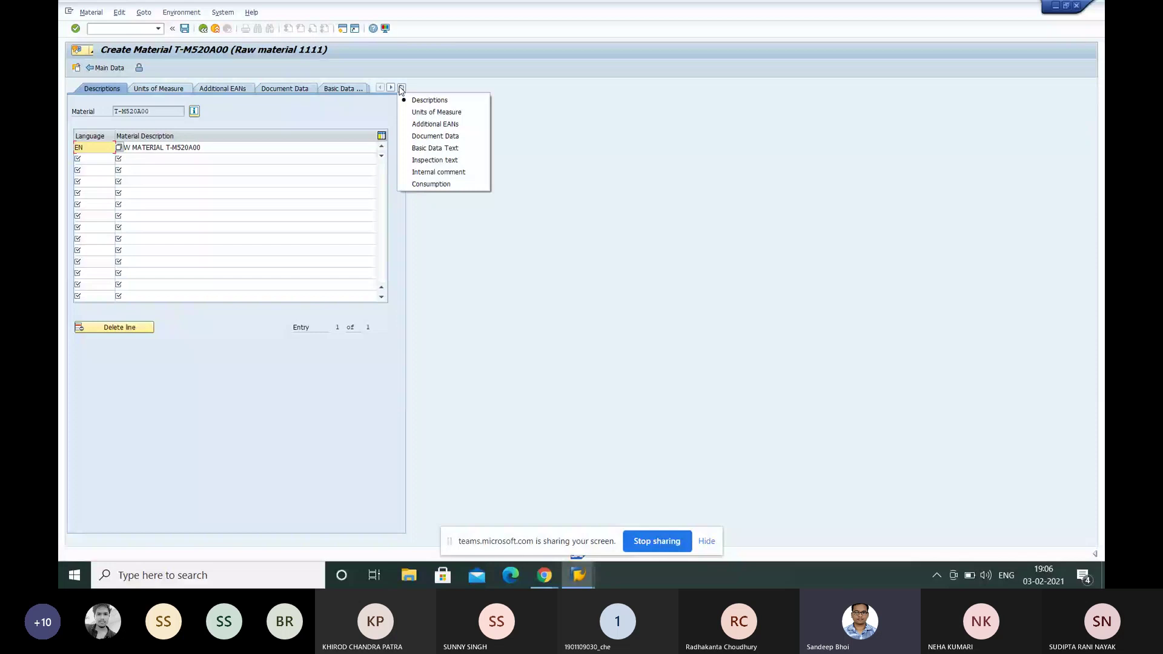
pyautogui.click(428, 184)
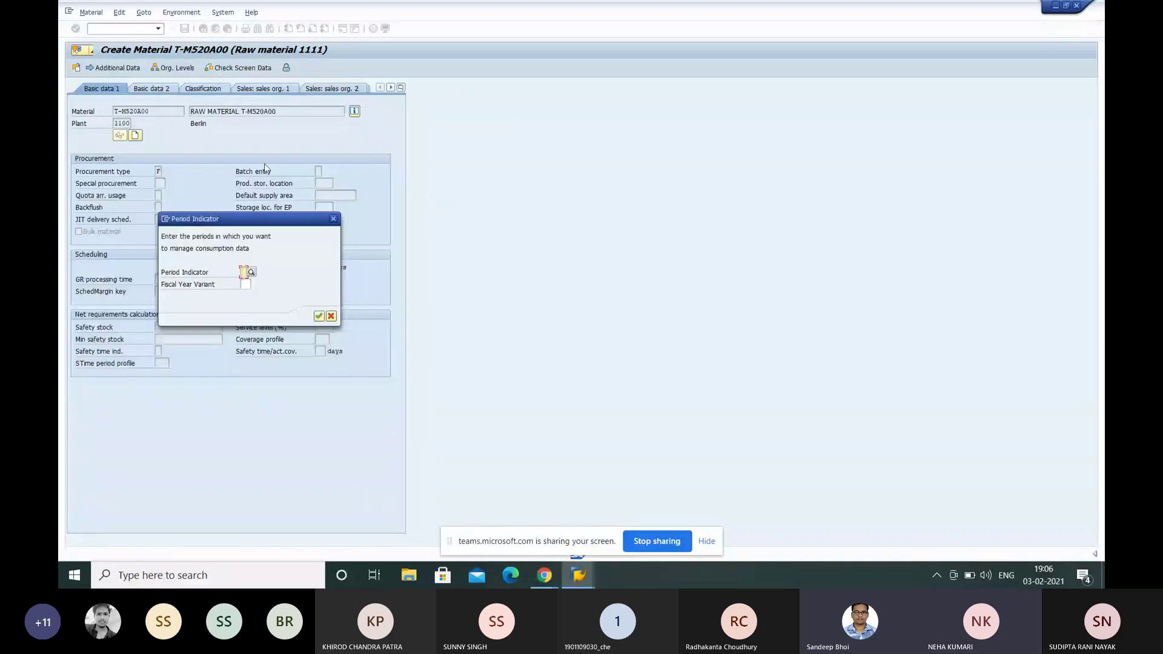
pyautogui.write('M')
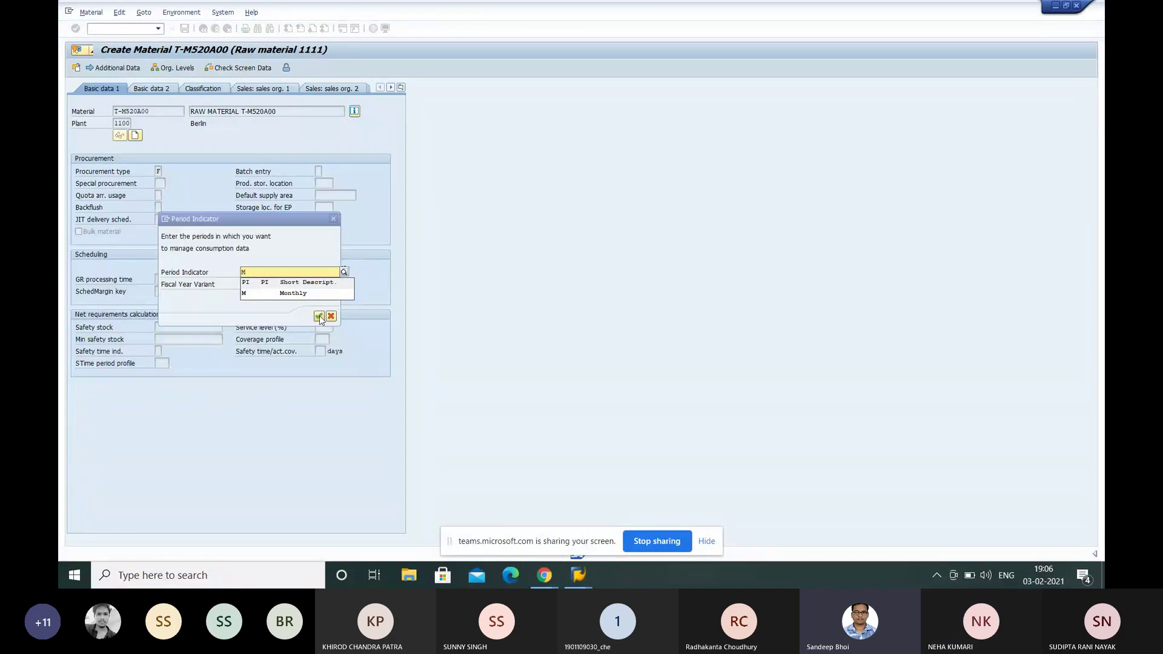
pyautogui.press('Down')
pyautogui.press('Return')
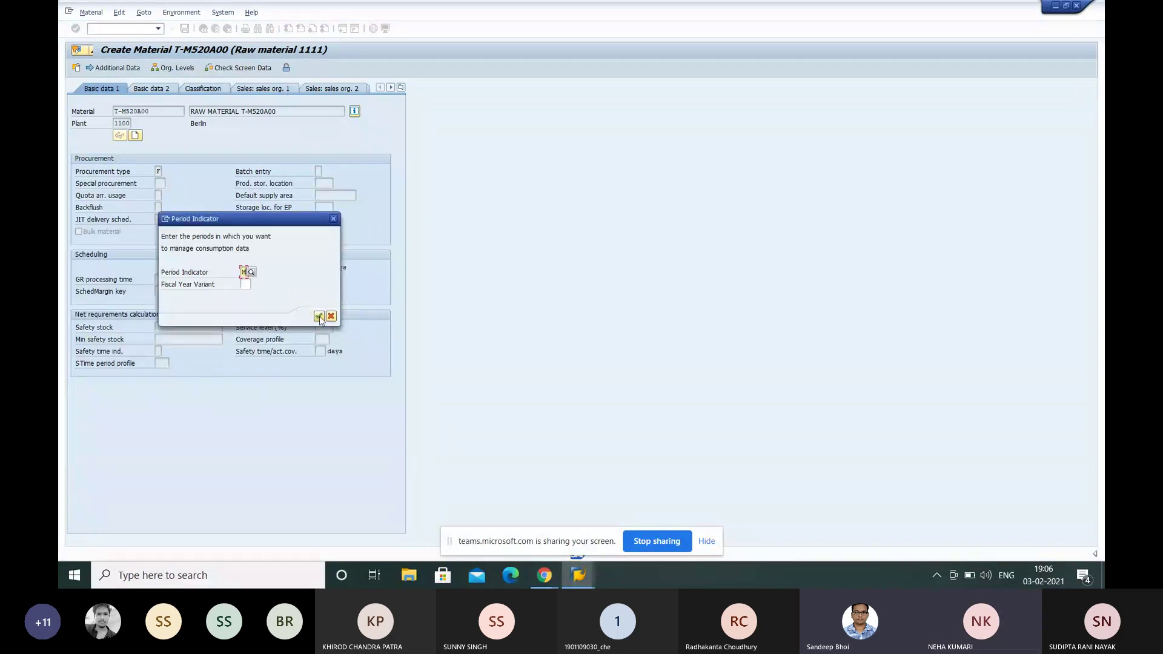
pyautogui.click(318, 316)
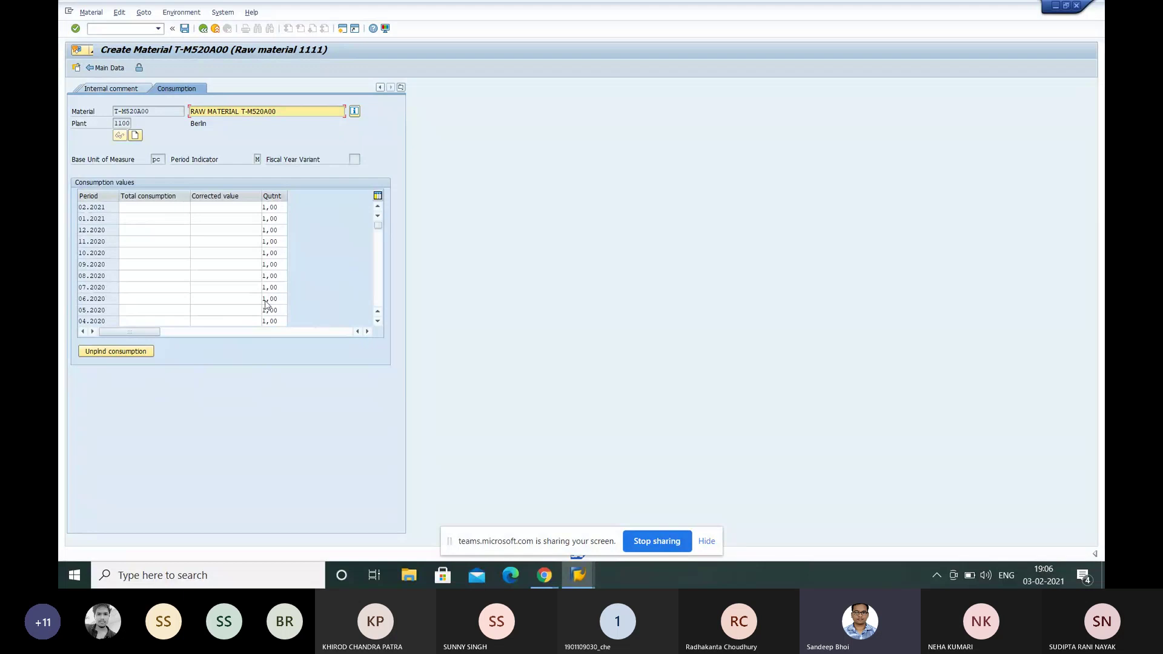
# Enter total consumption 400, 430, 390, 370, 350, 360 for 02.2021 back to 09.2020
pyautogui.click(141, 206)
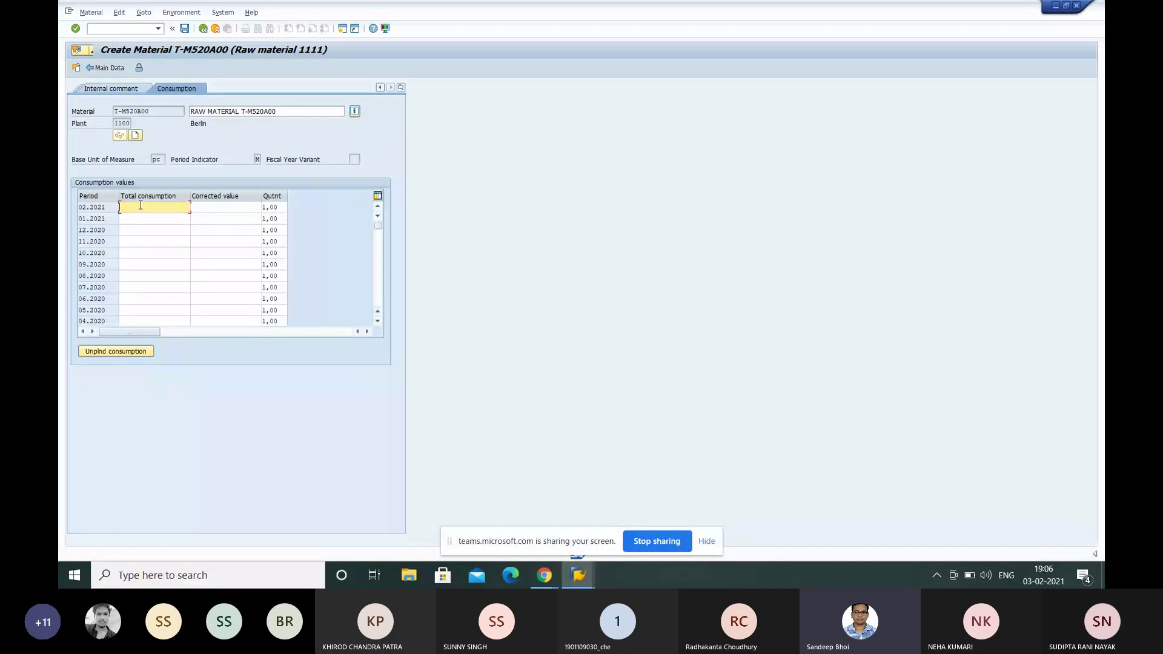
pyautogui.write('400')
pyautogui.click(139, 223)
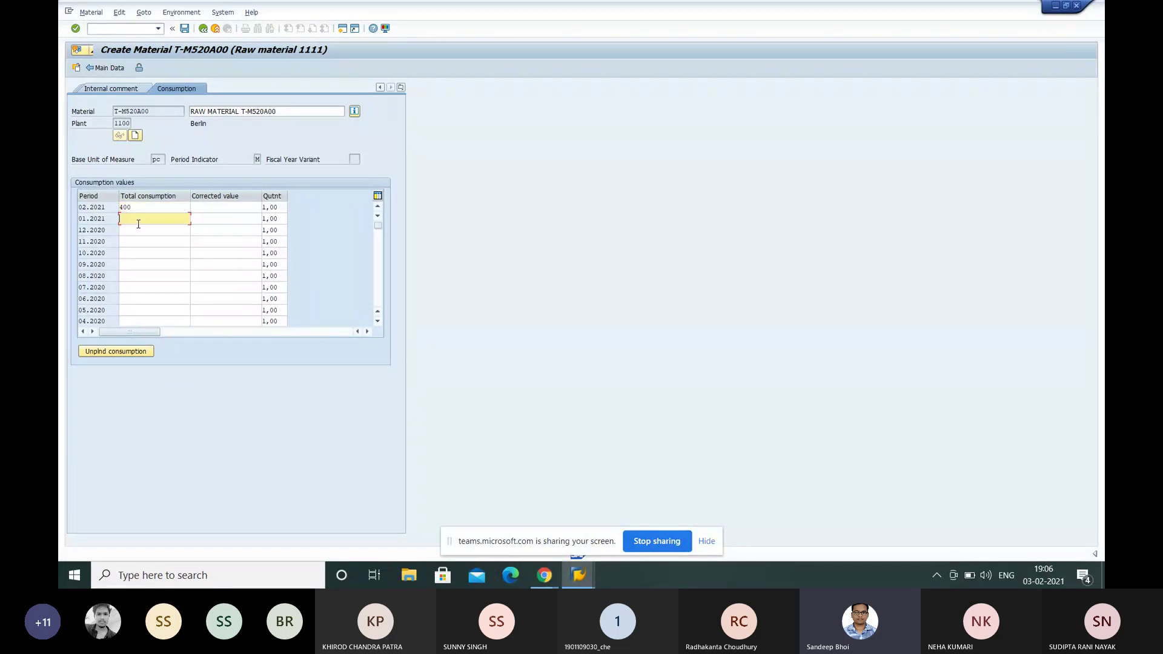
pyautogui.write('430')
pyautogui.click(131, 232)
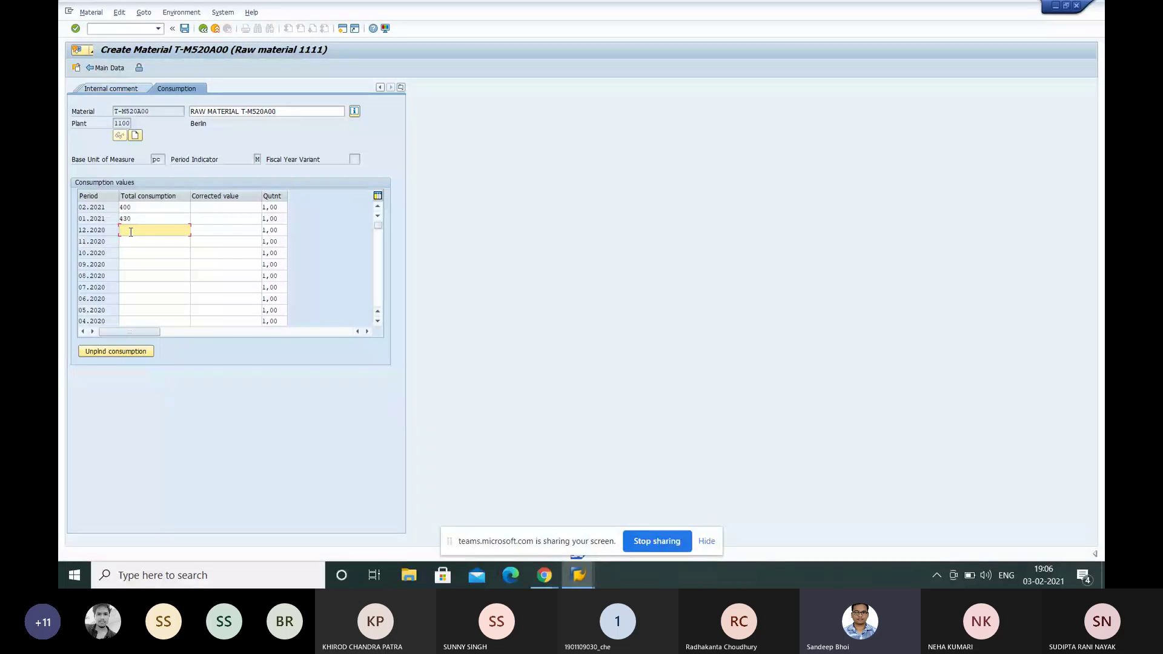
pyautogui.write('390')
pyautogui.click(123, 241)
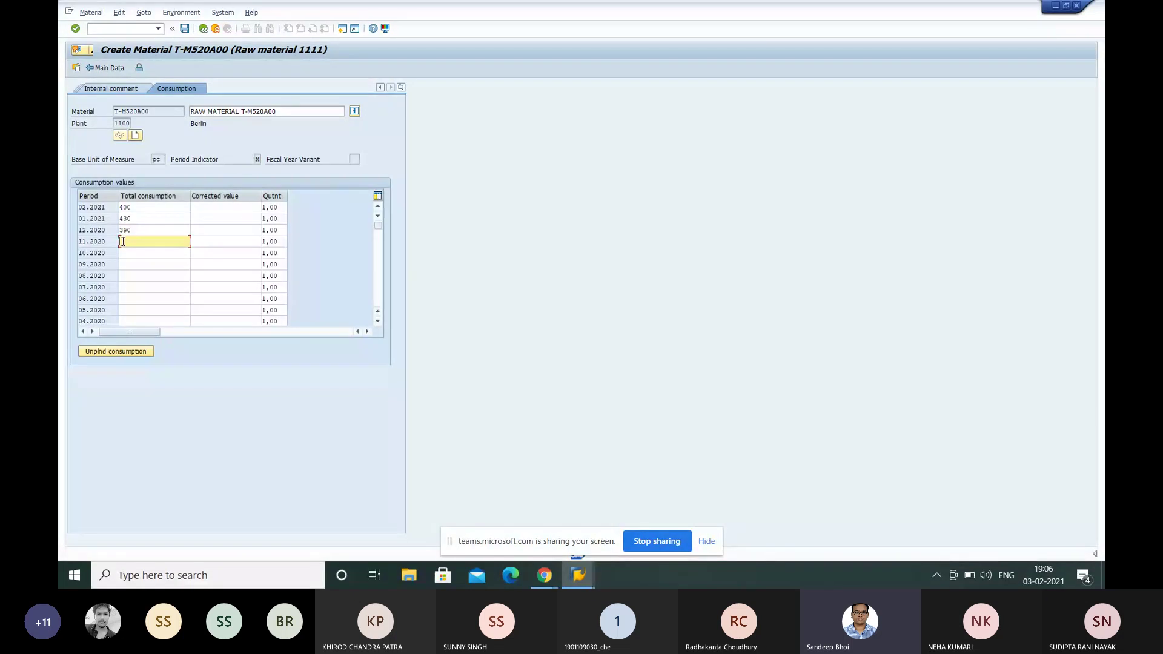
pyautogui.write('370')
pyautogui.click(123, 250)
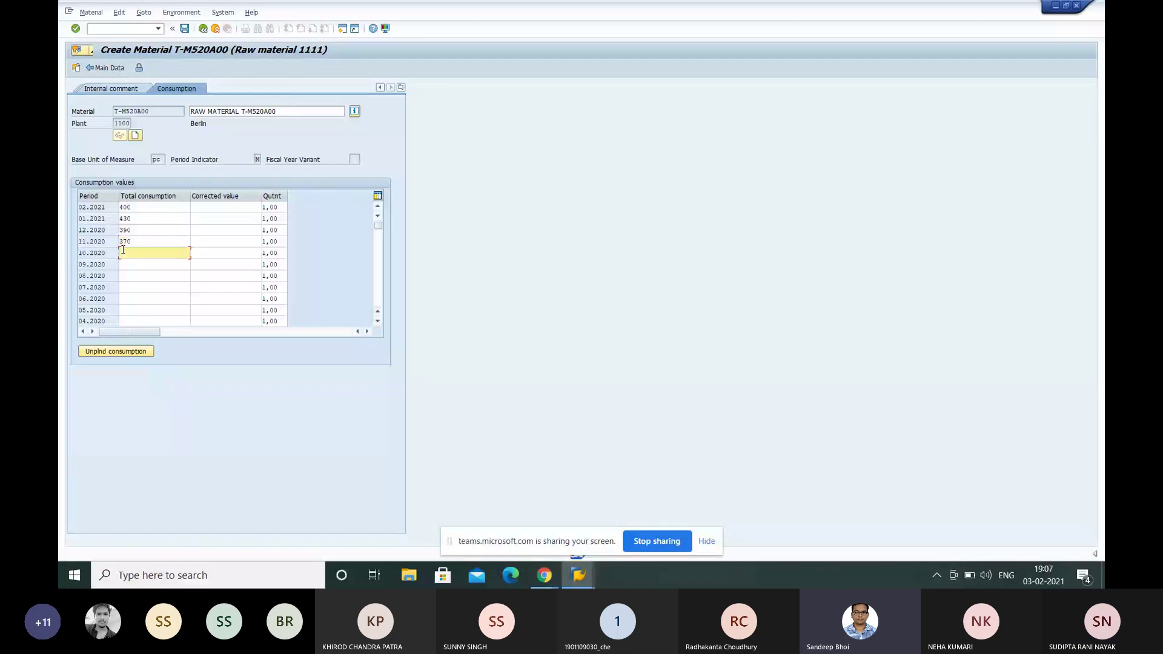
pyautogui.write('350')
pyautogui.click(123, 262)
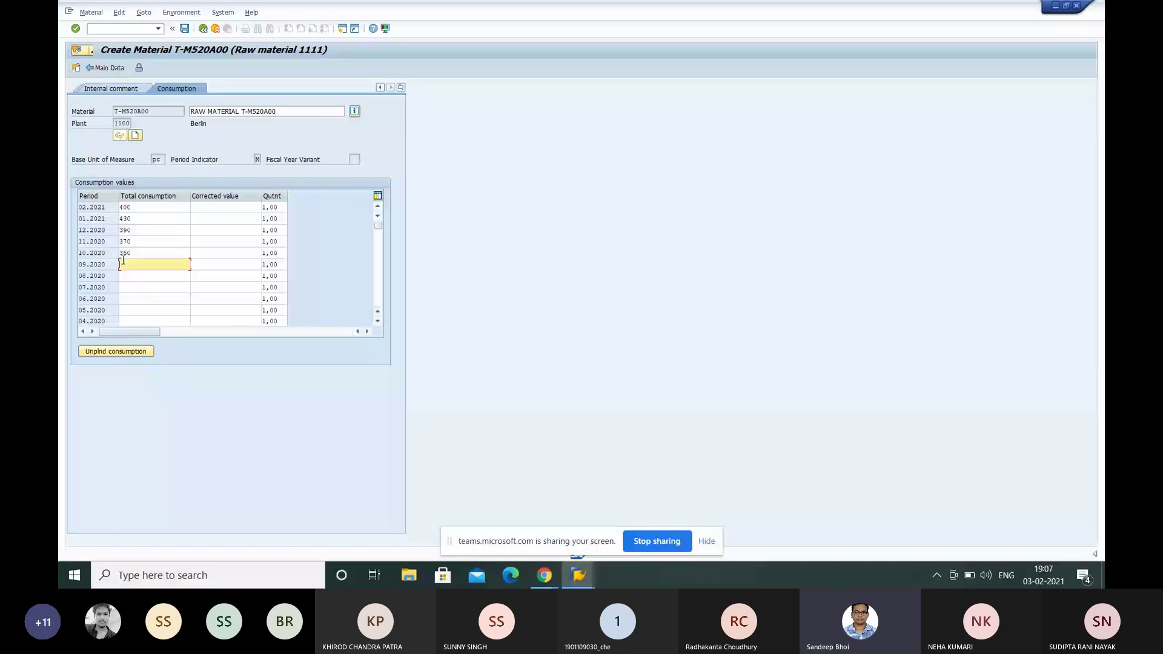
pyautogui.write('360')
# Enter total consumption 340, 340, 340, 330, 330 for 08.2020 back to 04.2020
pyautogui.click(126, 275)
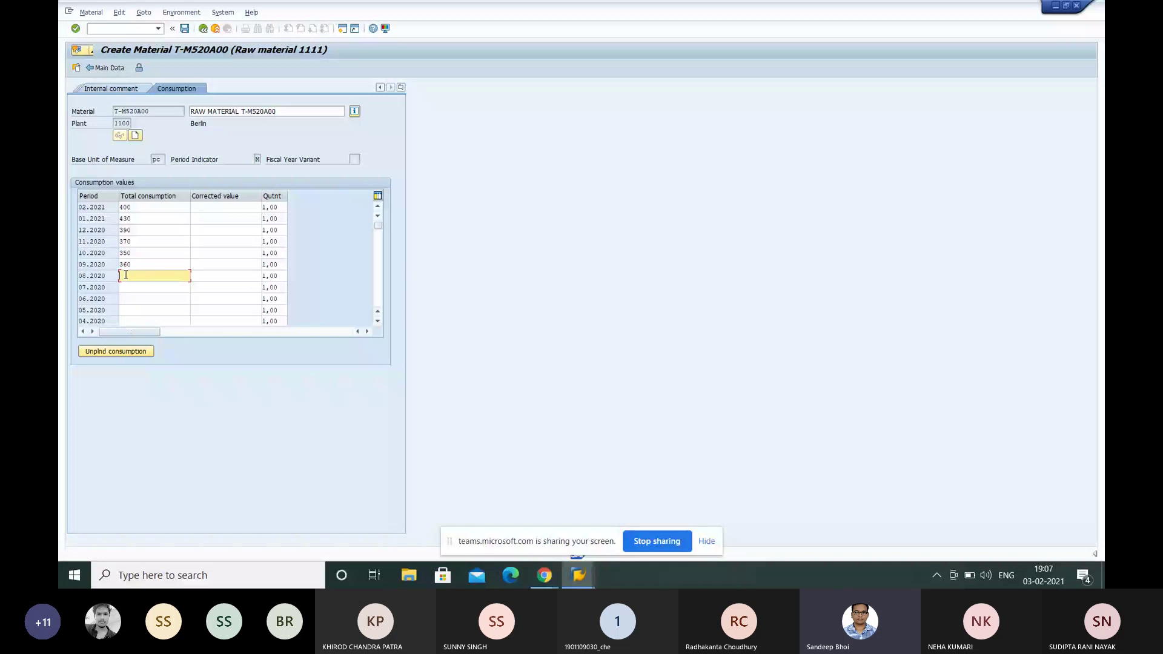
pyautogui.write('340')
pyautogui.click(125, 282)
pyautogui.write('340')
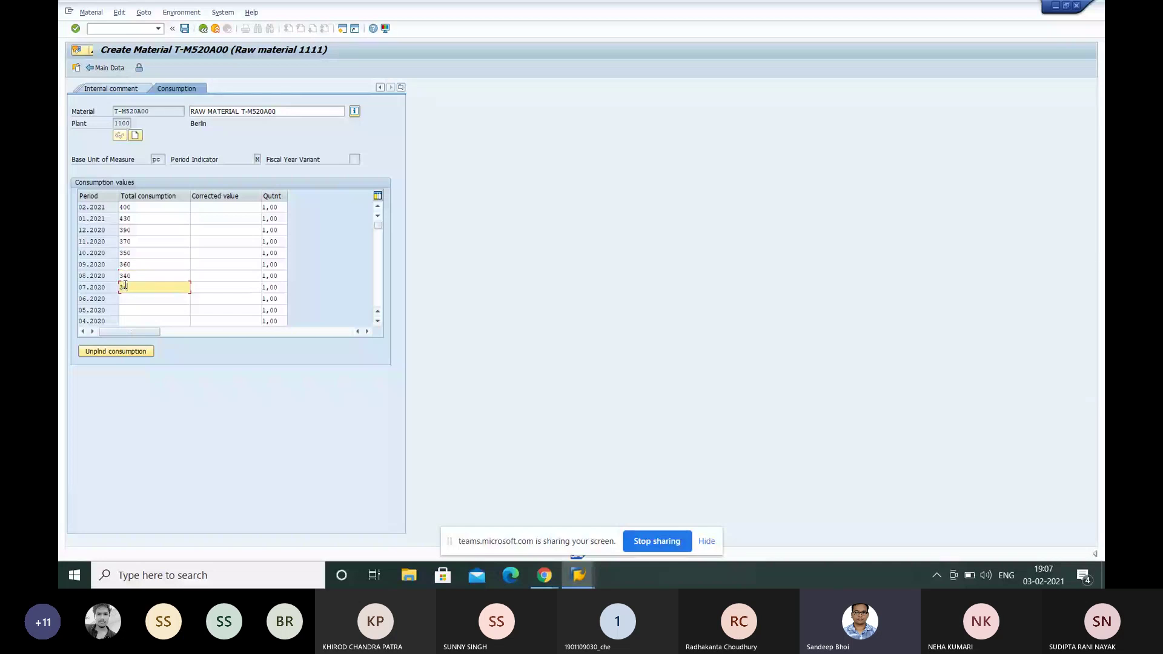
pyautogui.click(125, 296)
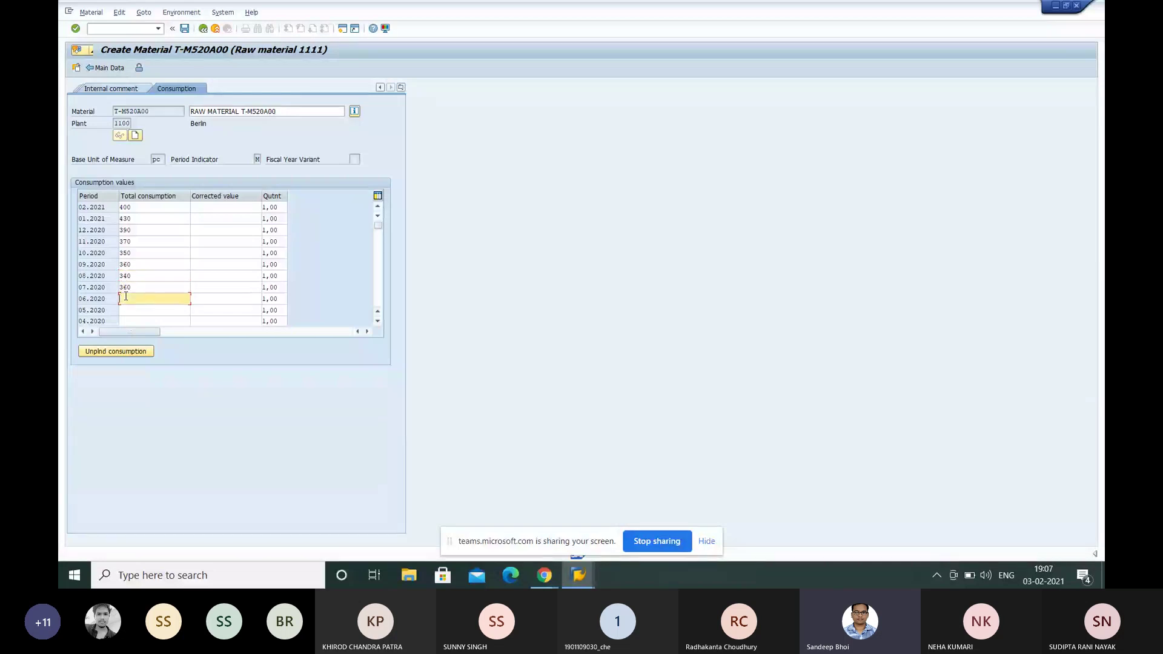
pyautogui.write('340')
pyautogui.click(125, 308)
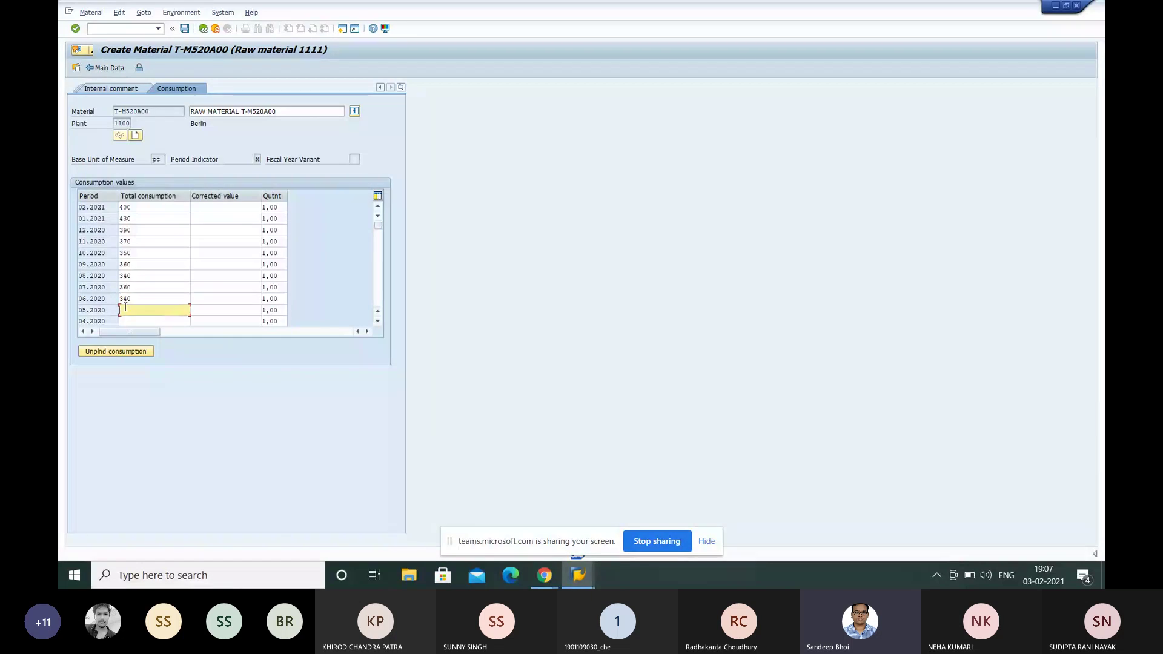
pyautogui.write('330')
pyautogui.click(125, 321)
pyautogui.write('330')
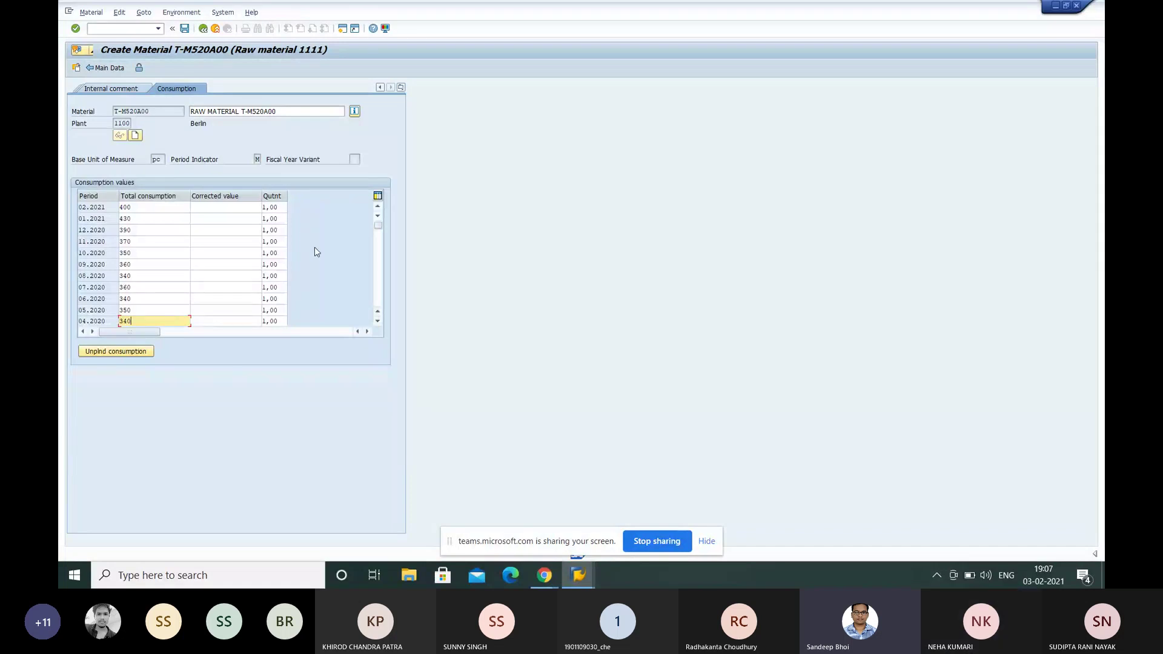
# Scroll the consumption table down toward 02.2020 and return to the 04.2020 value
pyautogui.click(378, 324)
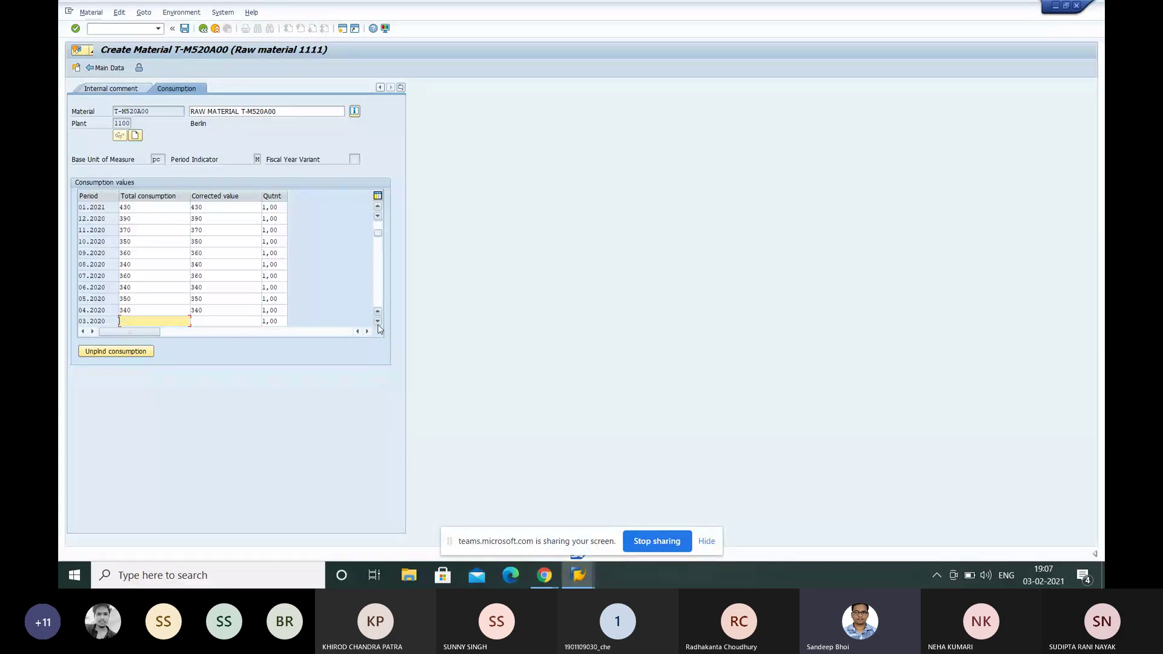
pyautogui.click(378, 324)
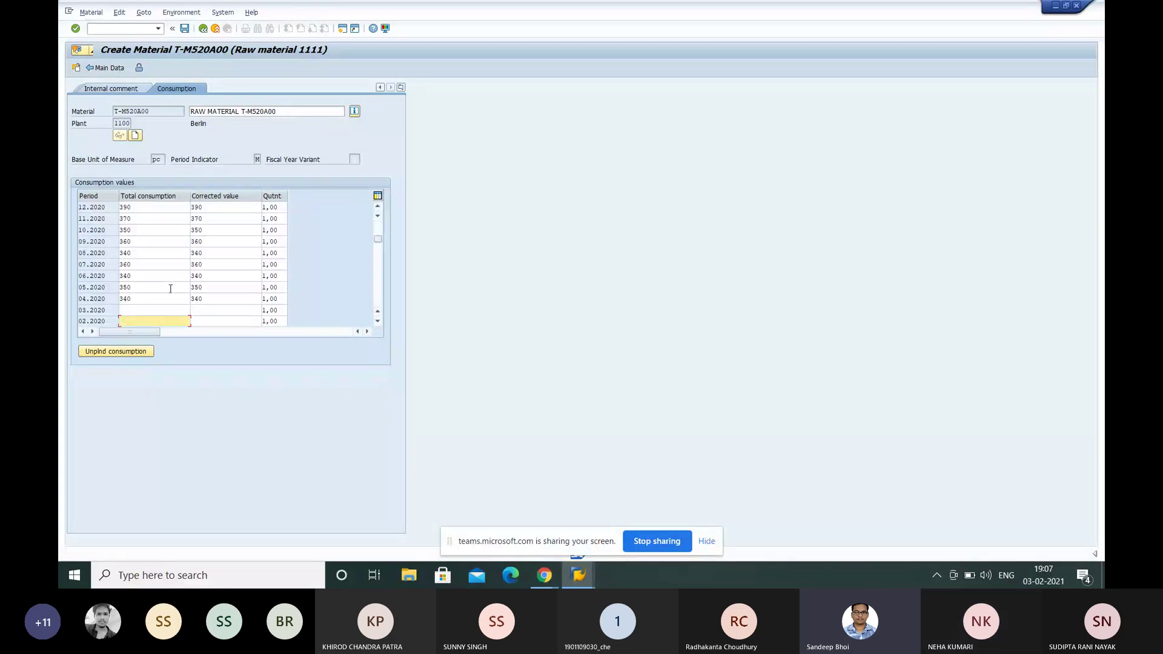
pyautogui.click(167, 296)
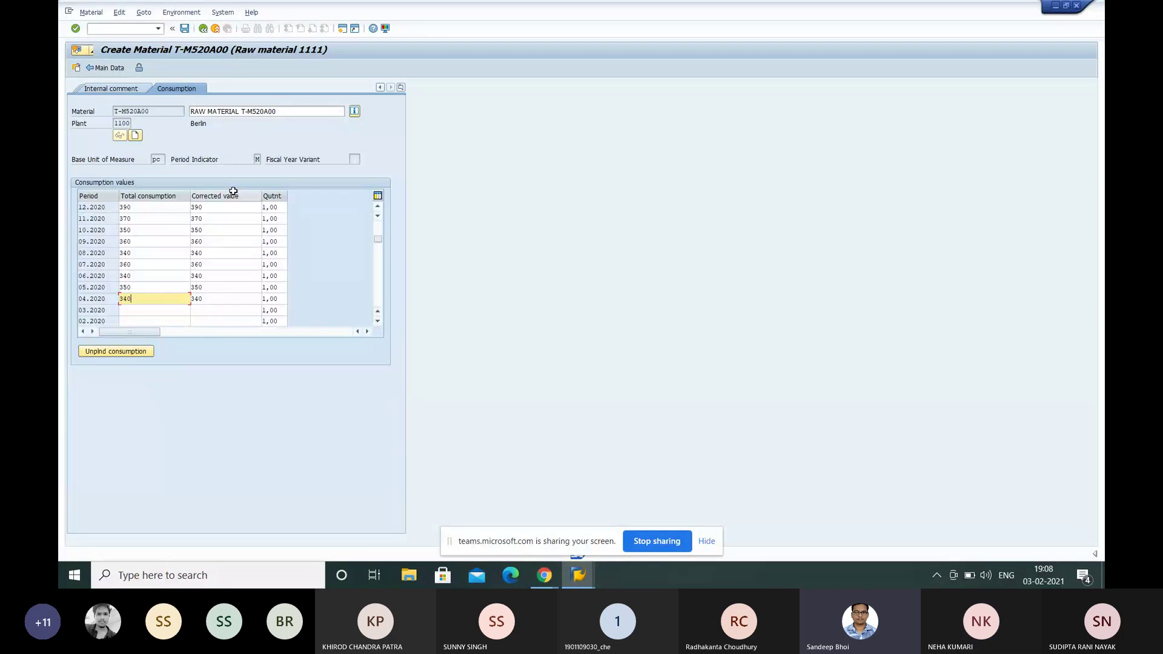
# Save material T-M520A00 and exit back to SAP Easy Access
pyautogui.click(184, 29)
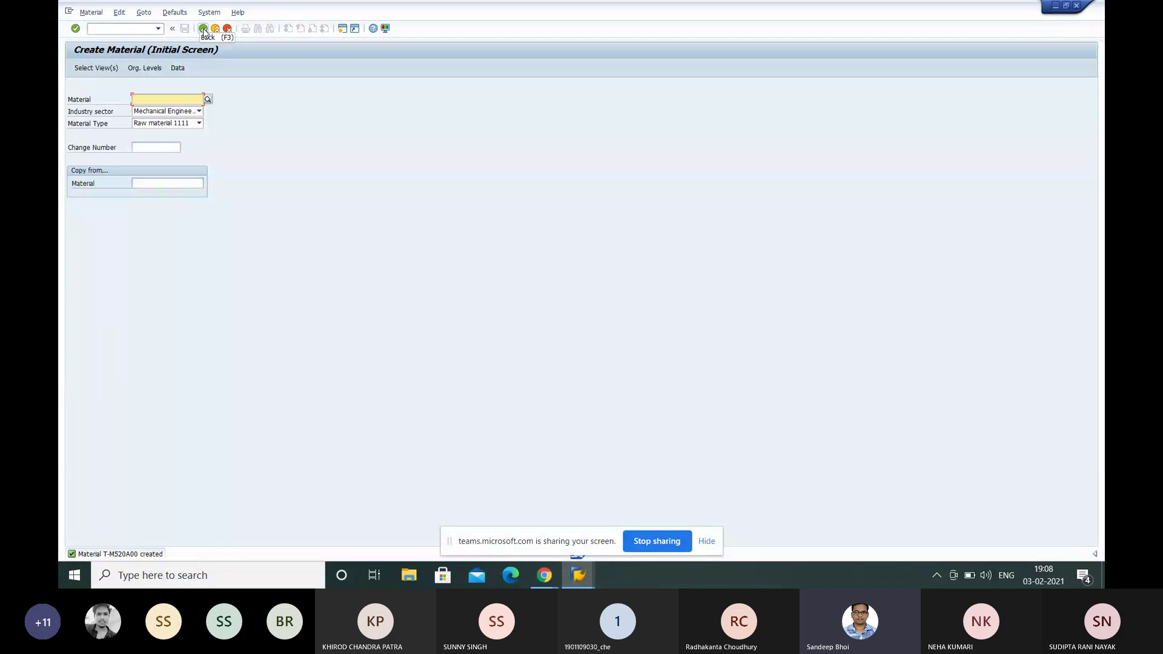
pyautogui.click(203, 30)
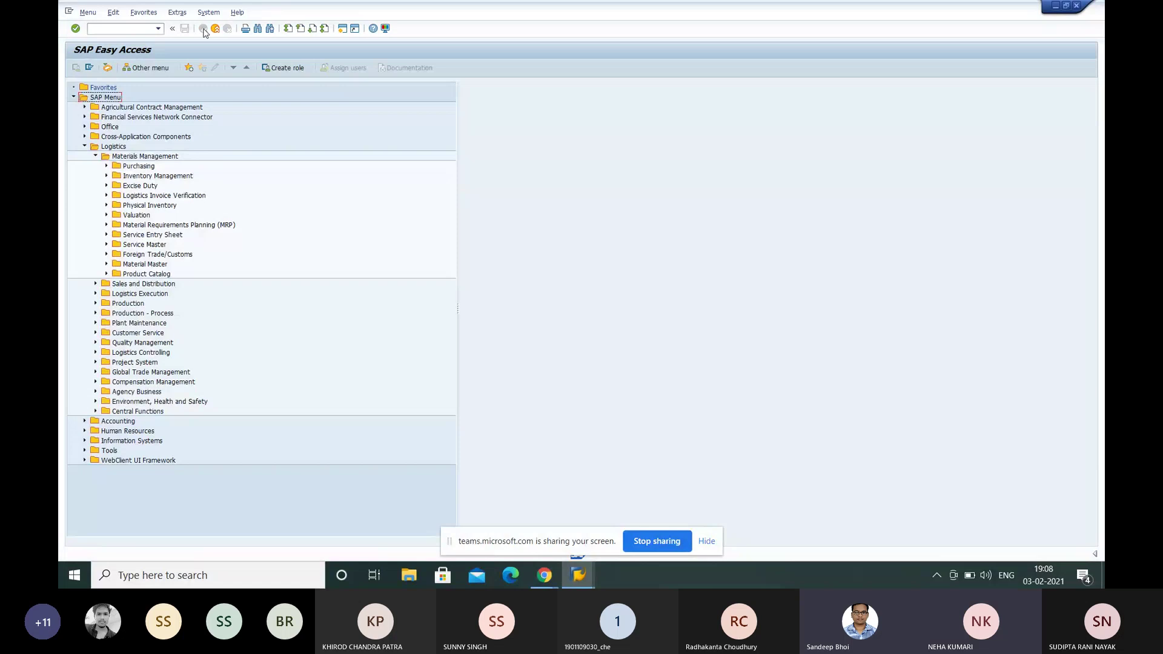
pyautogui.click(101, 28)
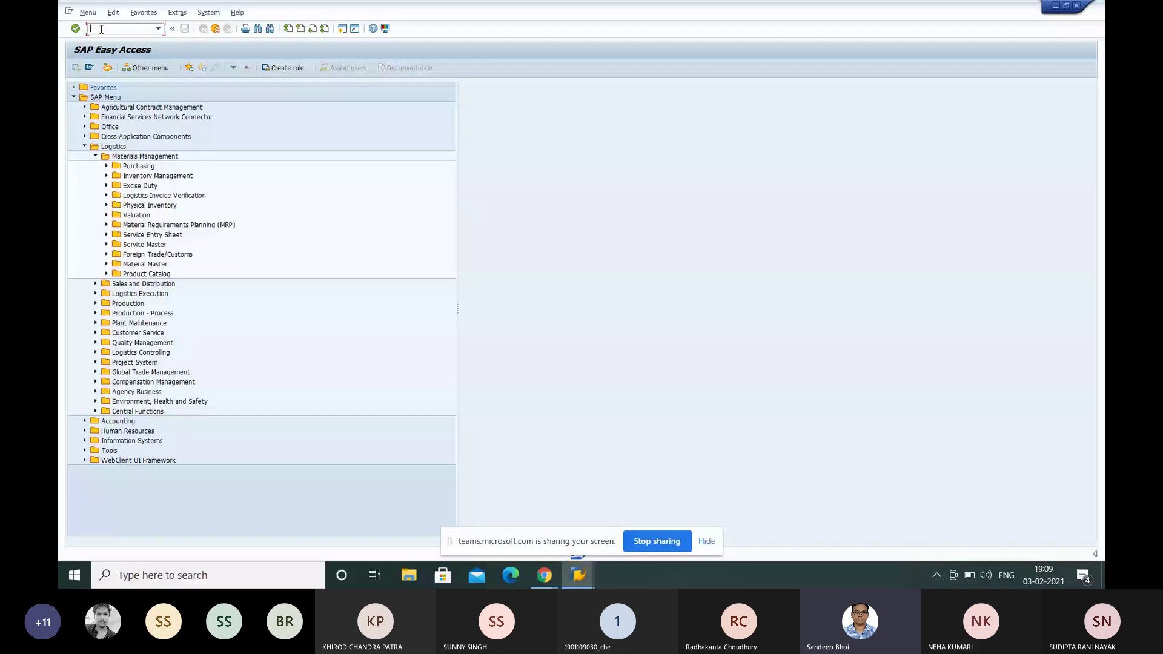
pyautogui.write('MM01')
pyautogui.press('Return')
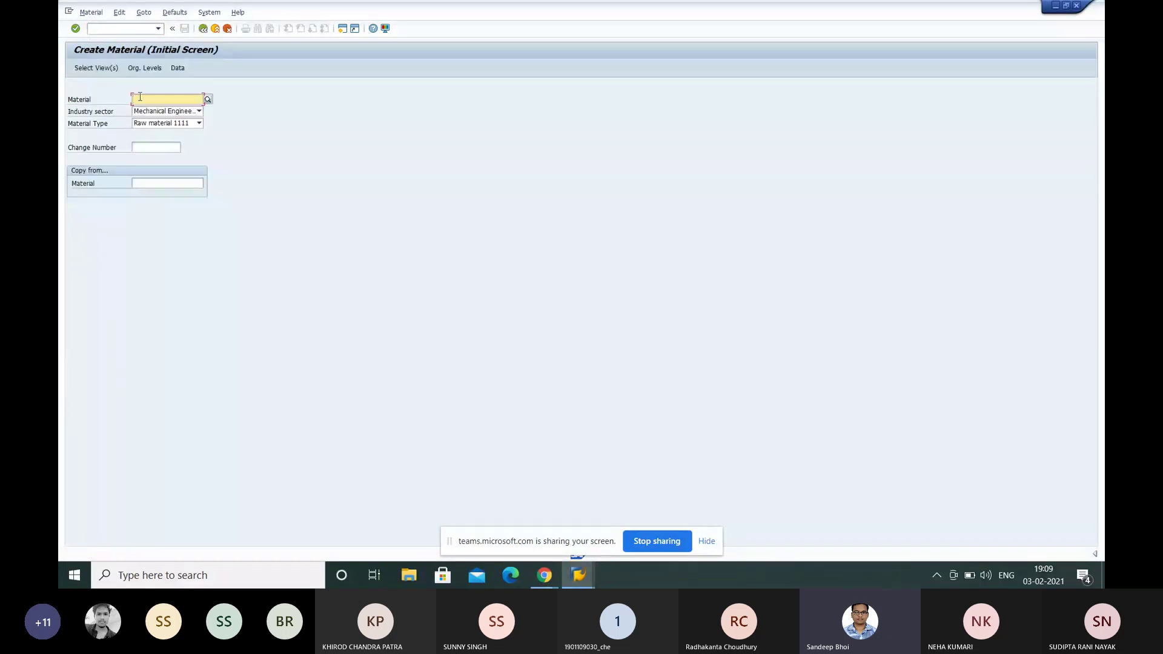
pyautogui.write('TF')
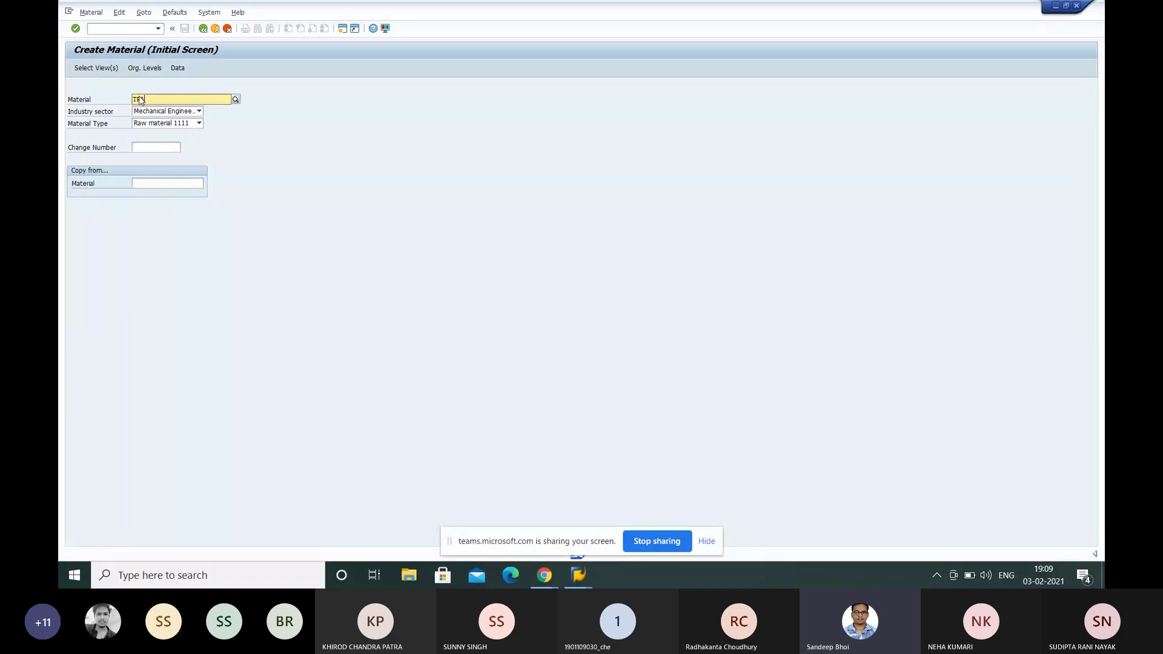
pyautogui.write('ANSISTOR')
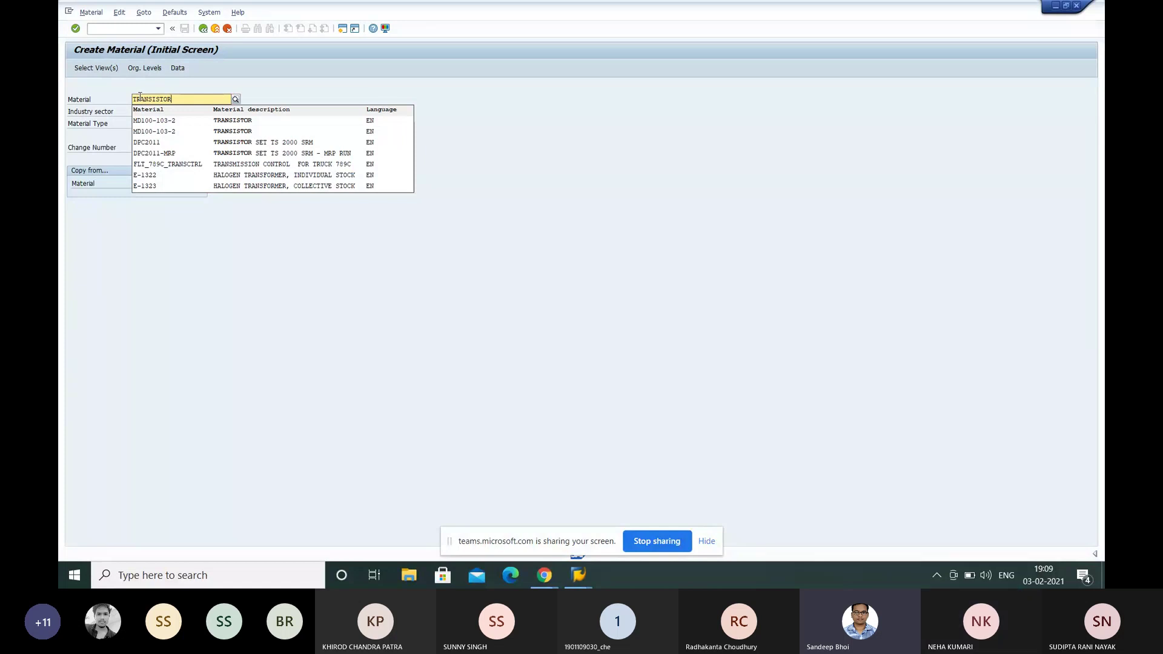
pyautogui.press('BackSpace')
pyautogui.press('BackSpace')
pyautogui.press('BackSpace')
pyautogui.press('BackSpace')
pyautogui.press('BackSpace')
pyautogui.press('BackSpace')
pyautogui.press('BackSpace')
pyautogui.press('BackSpace')
pyautogui.press('BackSpace')
pyautogui.press('BackSpace')
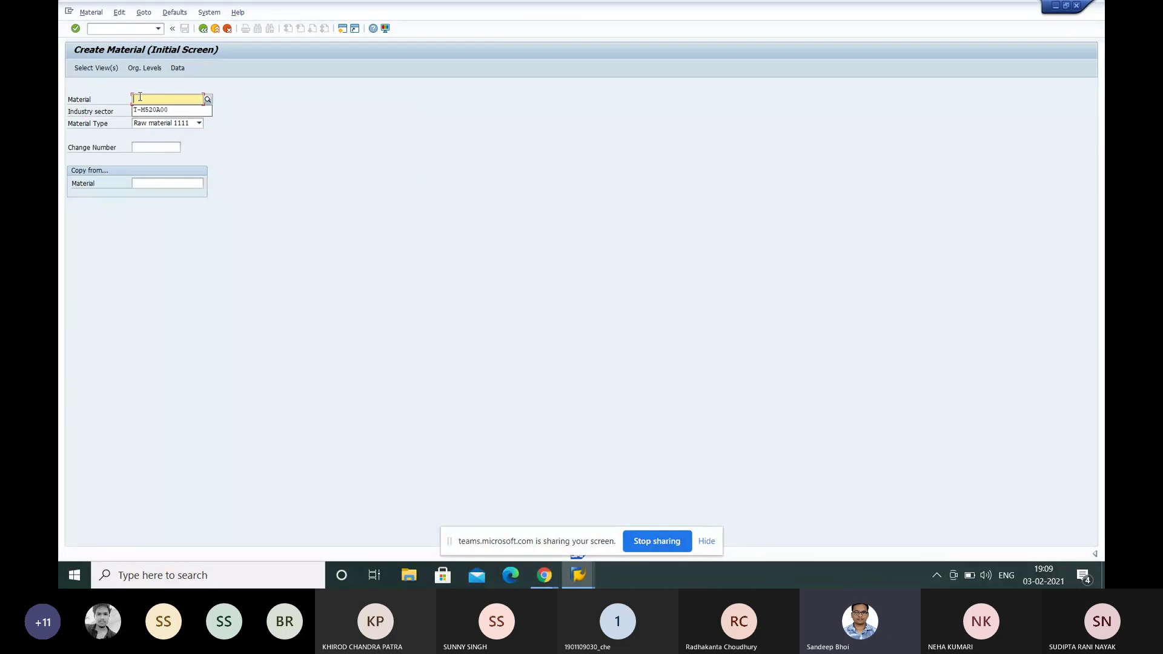
pyautogui.click(203, 29)
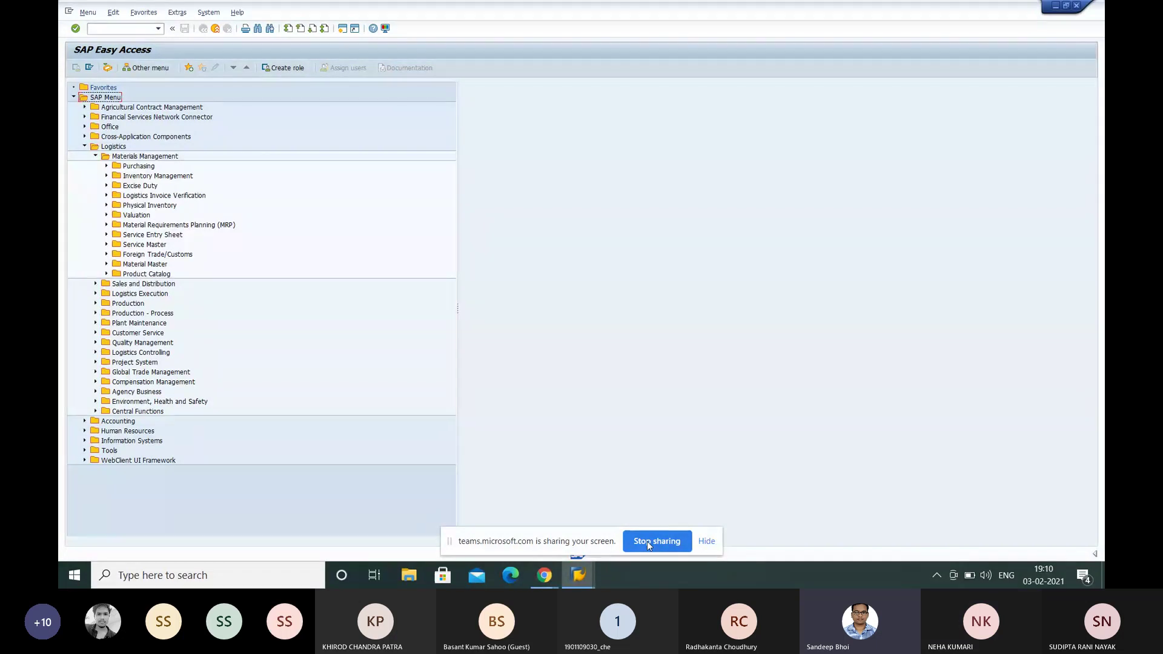
# Shrink the SAP window to show the Teams meeting, then unmute and re-mute the microphone
pyautogui.click(1066, 8)
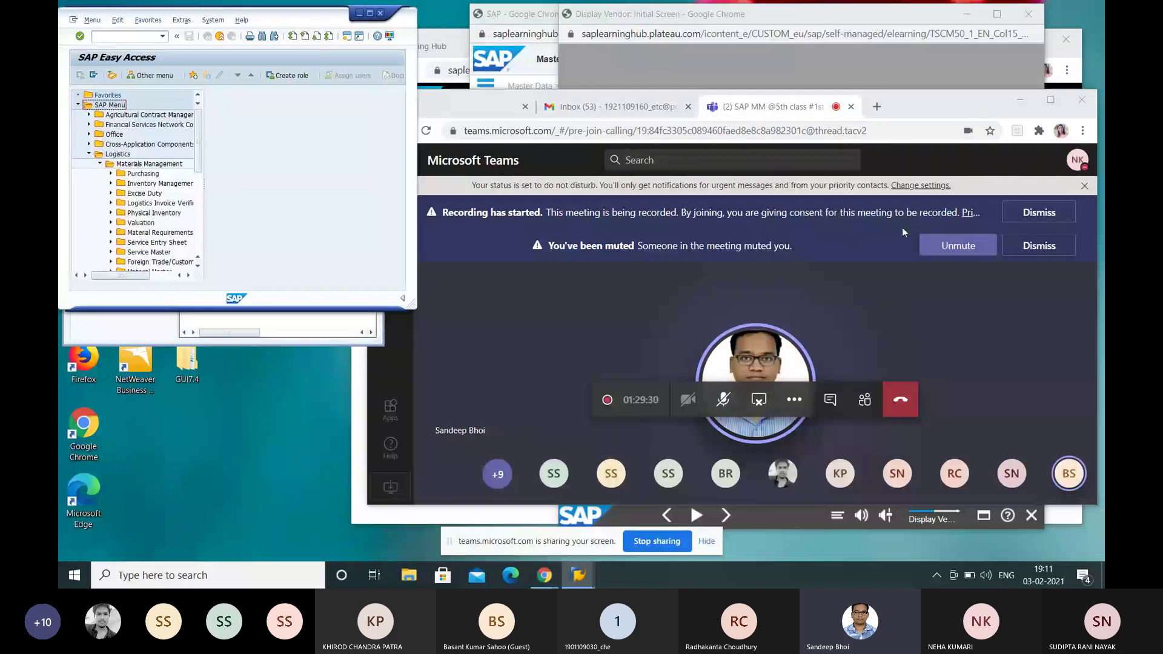
pyautogui.click(947, 246)
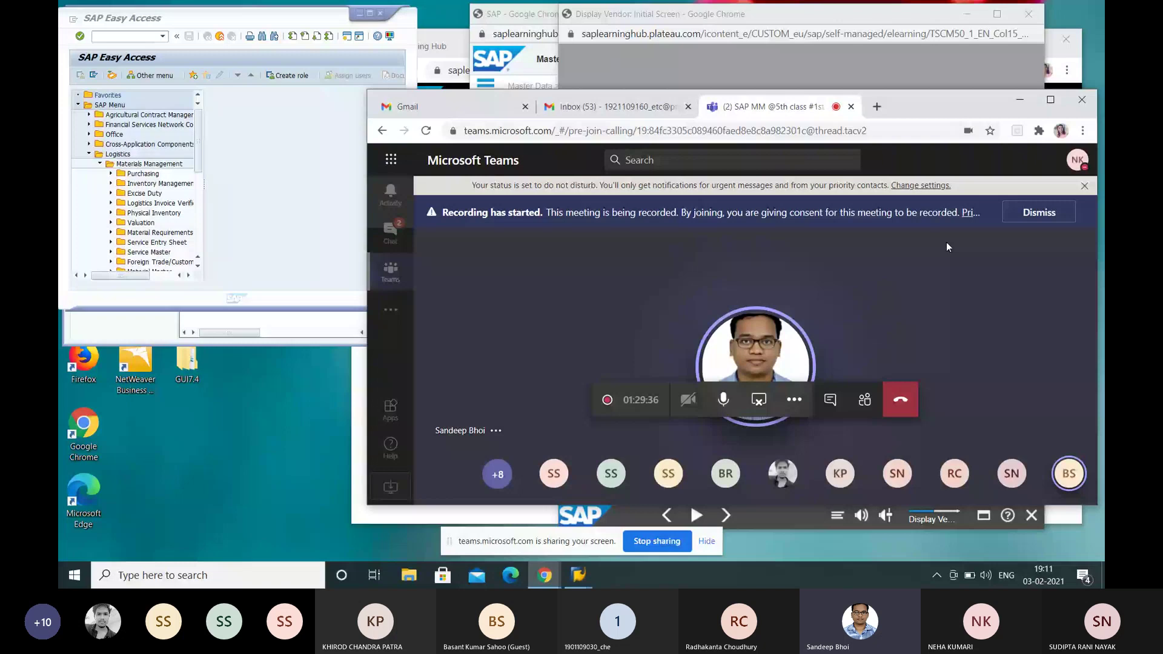
pyautogui.click(724, 399)
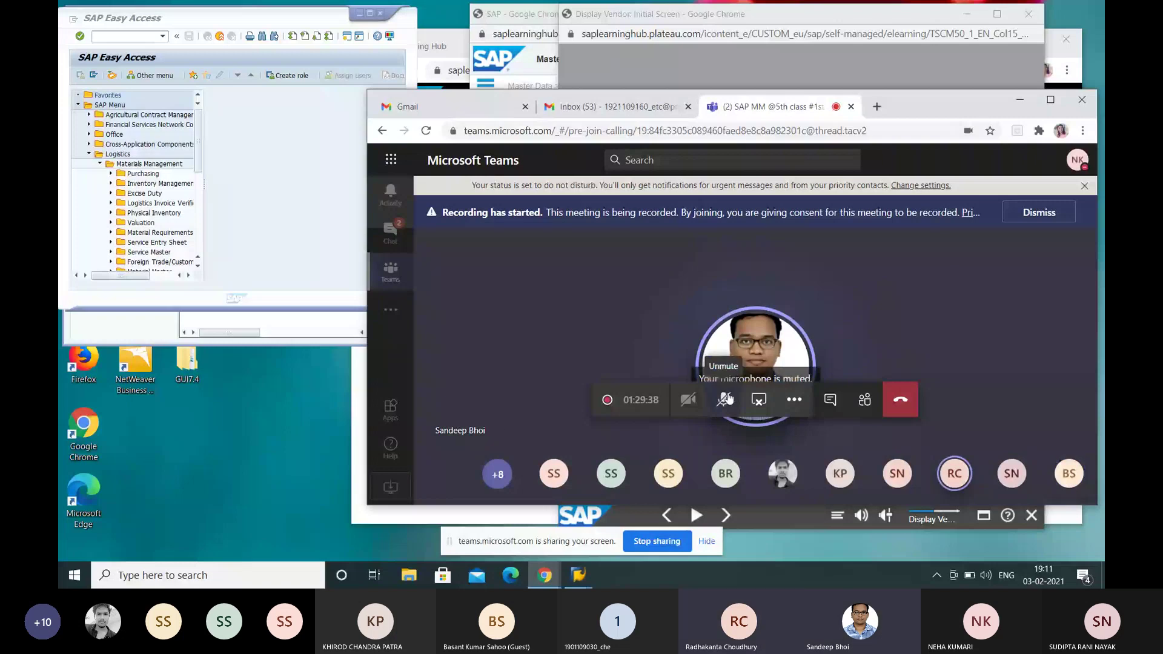
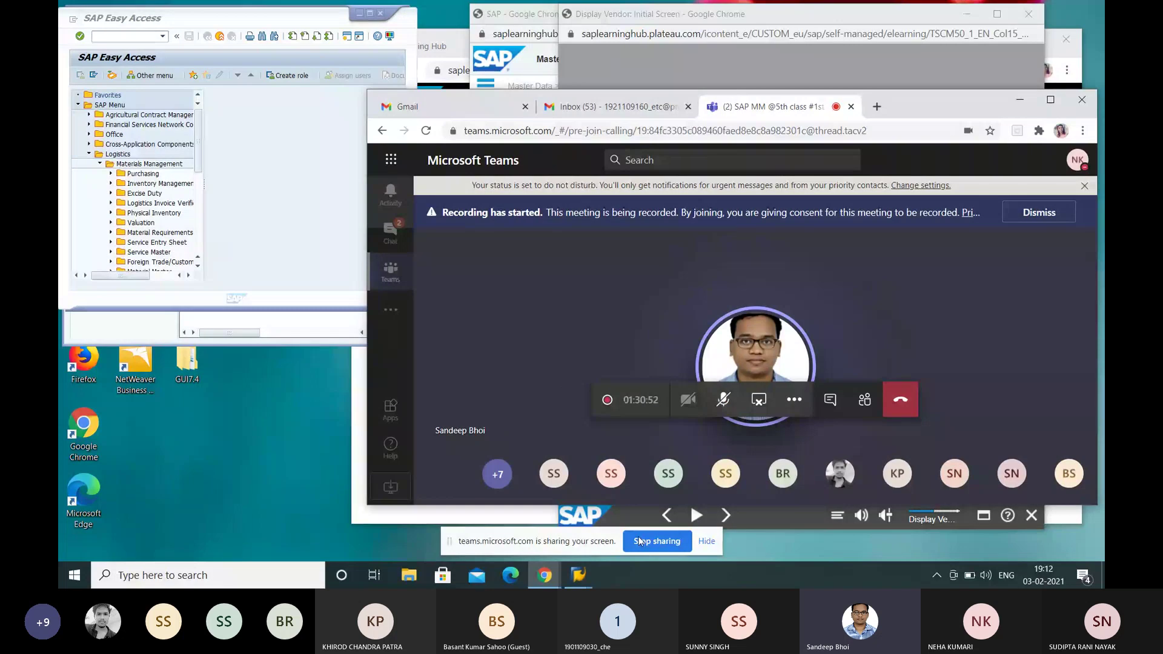
# Launch transaction XK01 from the SAP Easy Access command field
pyautogui.click(316, 261)
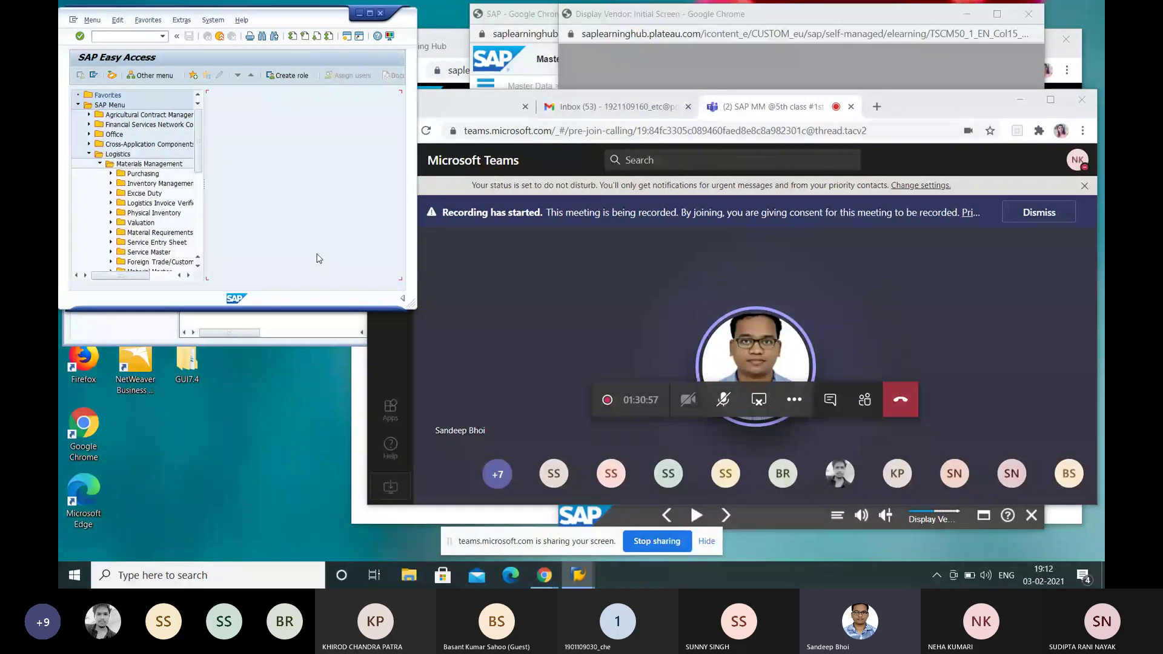
pyautogui.click(121, 34)
pyautogui.write('x')
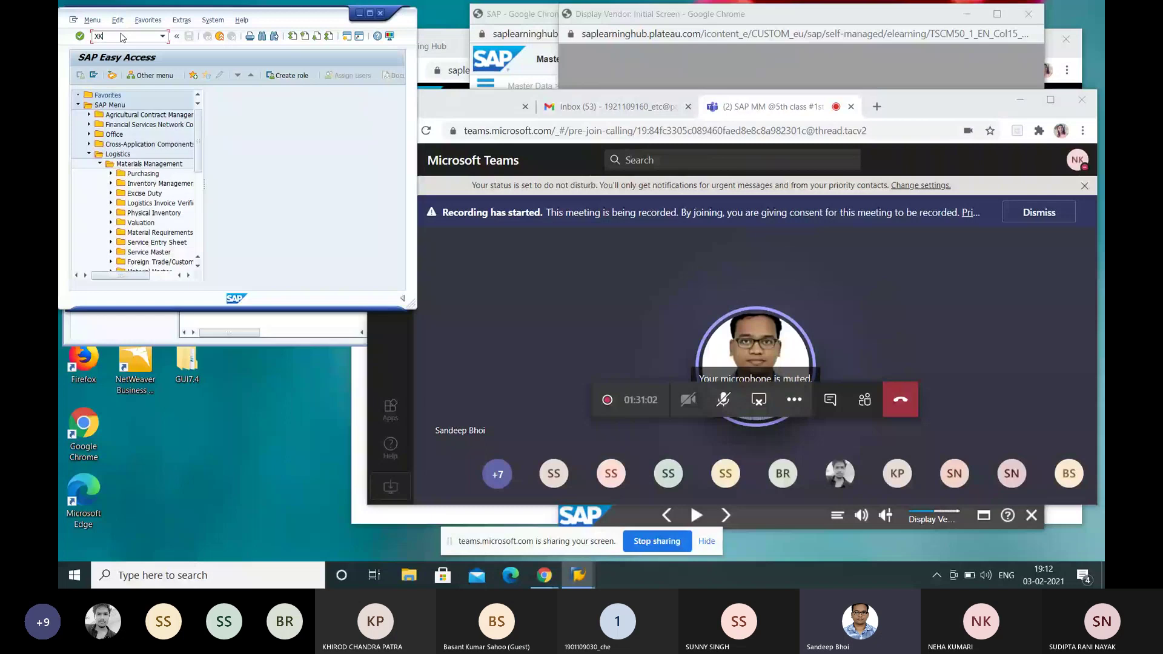
pyautogui.write('1')
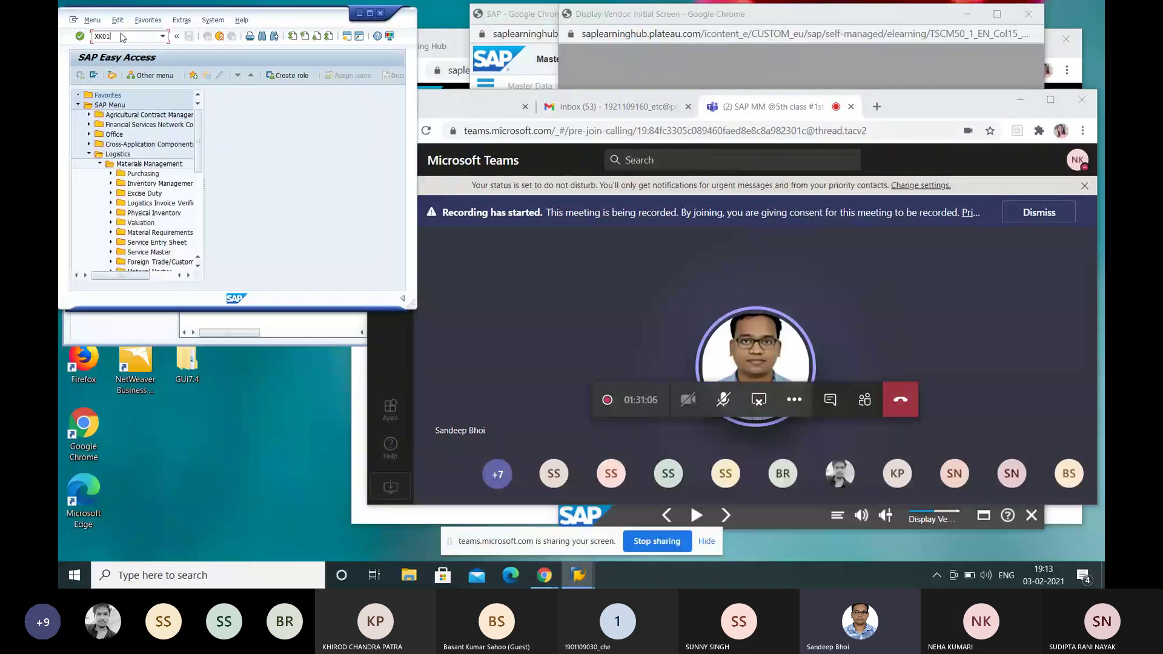
pyautogui.press('Return')
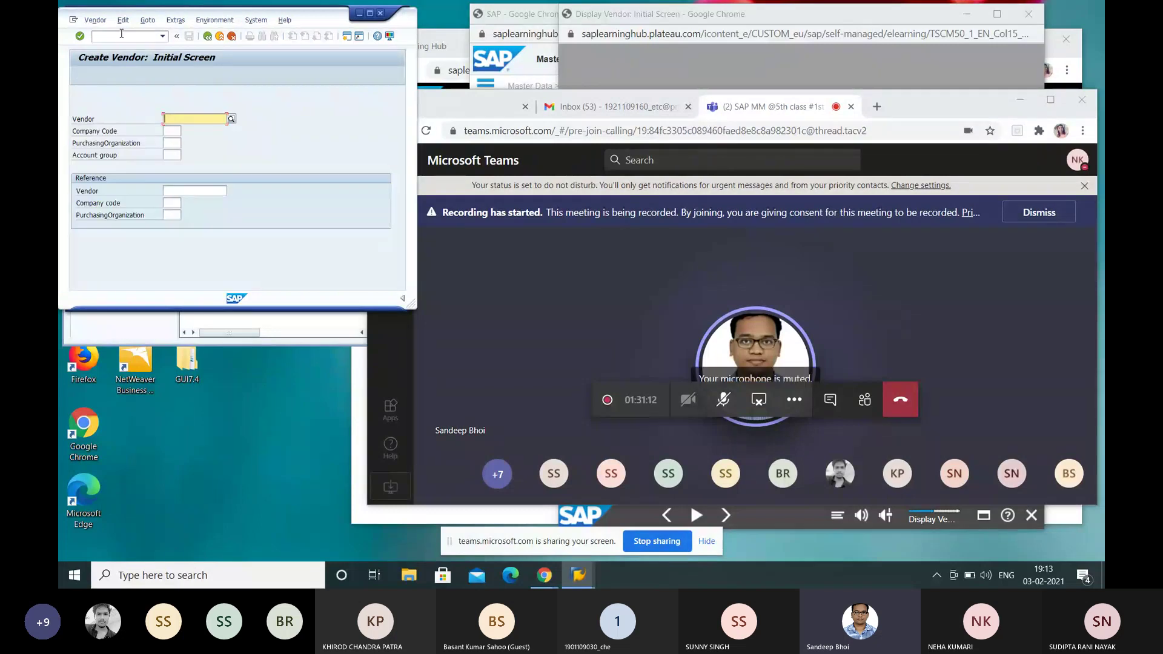
# Enter a vendor ID in the initial screen, then clear it to start over
pyautogui.write('SWATI')
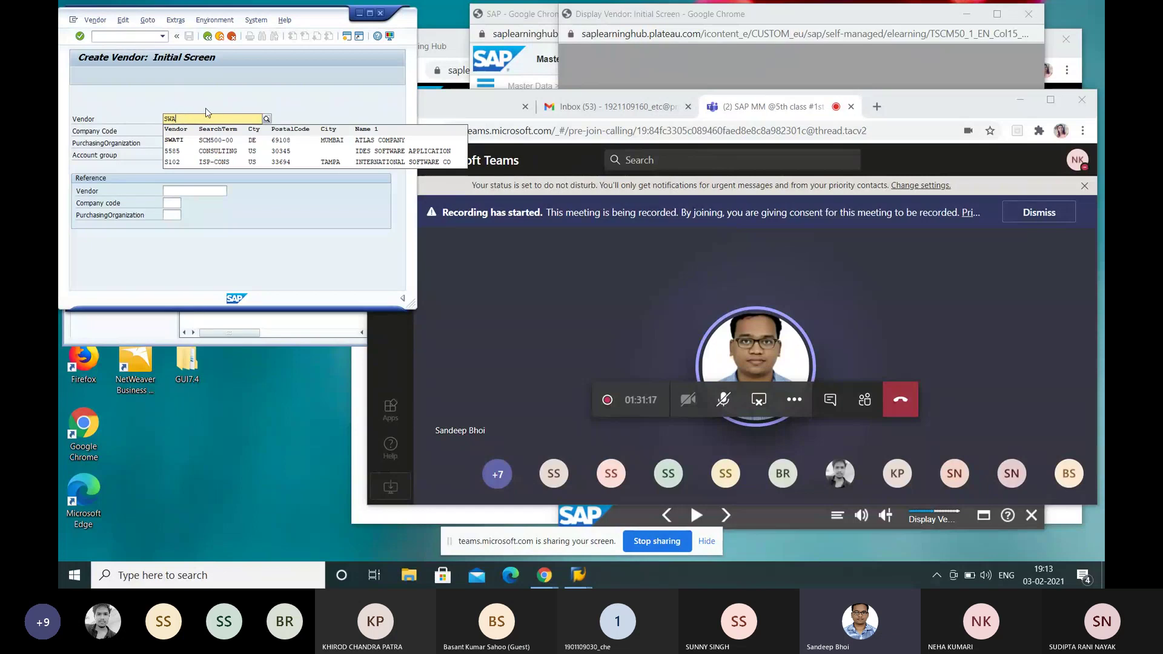
pyautogui.press('BackSpace')
pyautogui.press('BackSpace')
pyautogui.press('BackSpace')
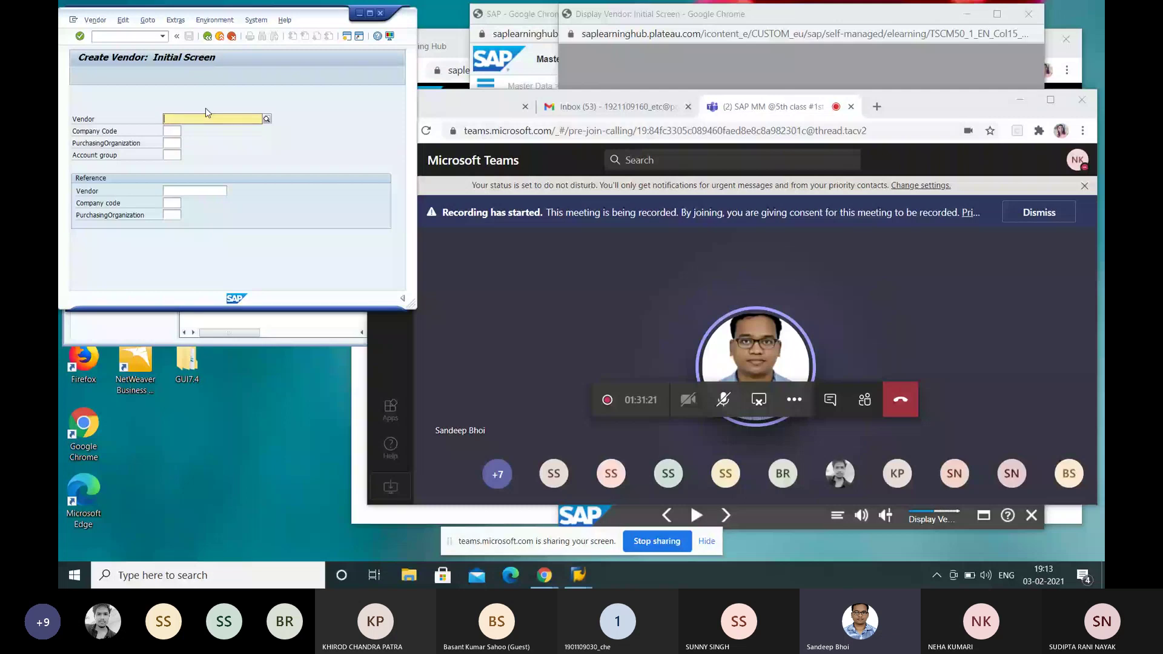
pyautogui.write('SRUSTI')
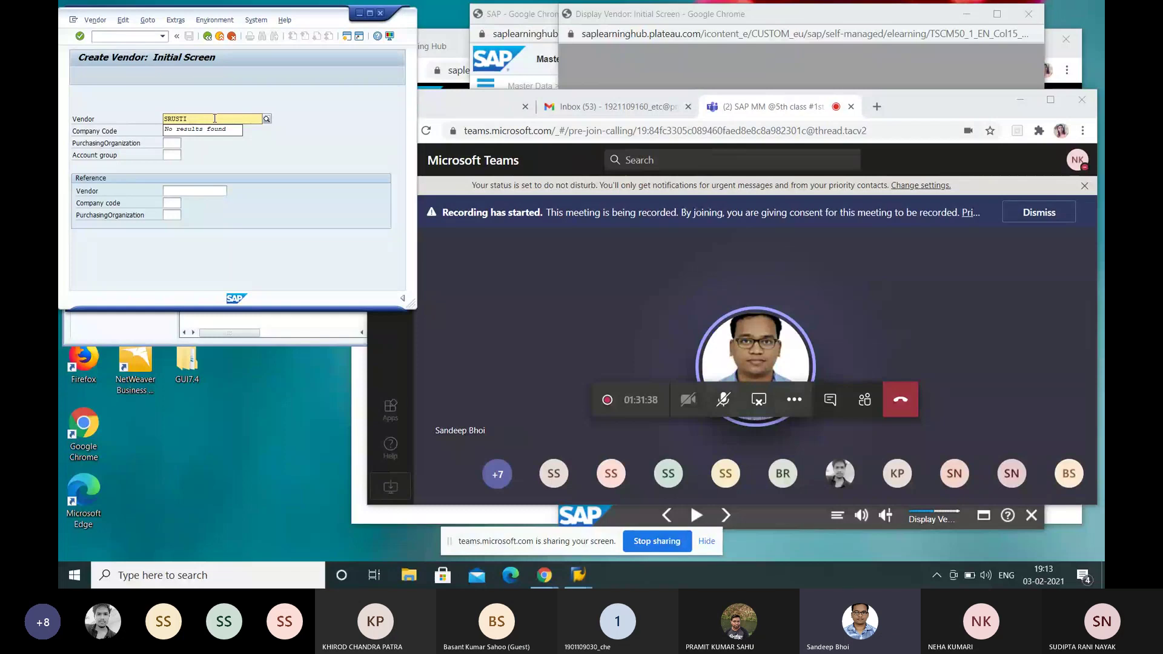
pyautogui.press('BackSpace')
pyautogui.press('BackSpace')
pyautogui.press('BackSpace')
pyautogui.press('BackSpace')
pyautogui.press('BackSpace')
pyautogui.press('BackSpace')
pyautogui.press('BackSpace')
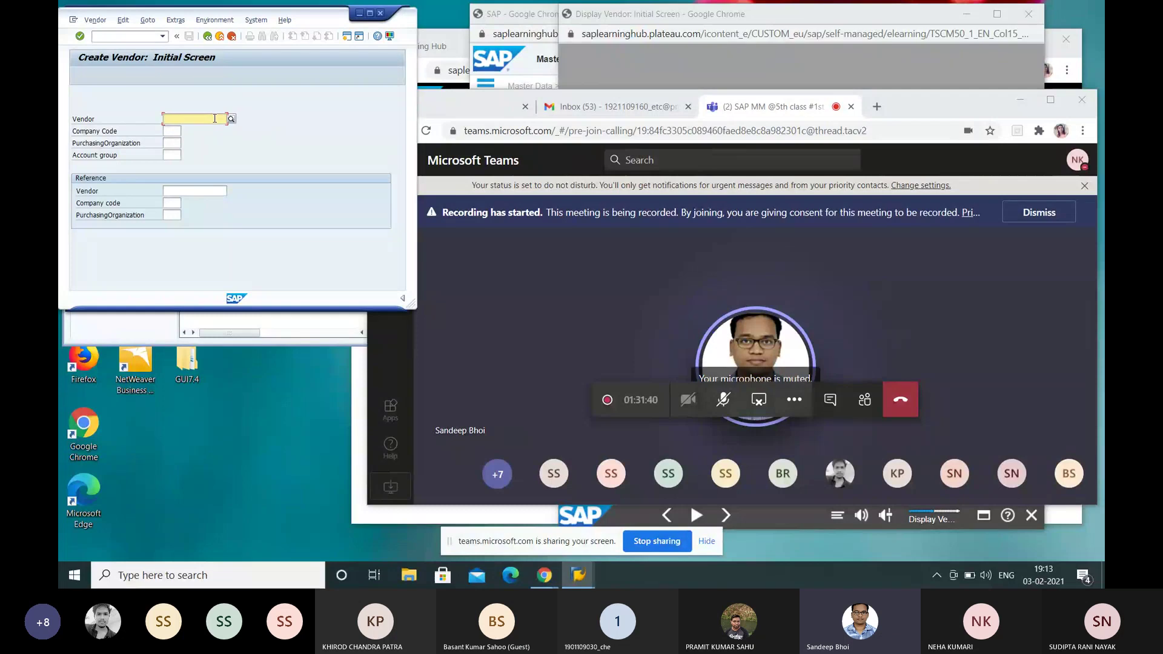
# Set Company Code 1000 and Purchasing Organization 1000
pyautogui.click(170, 132)
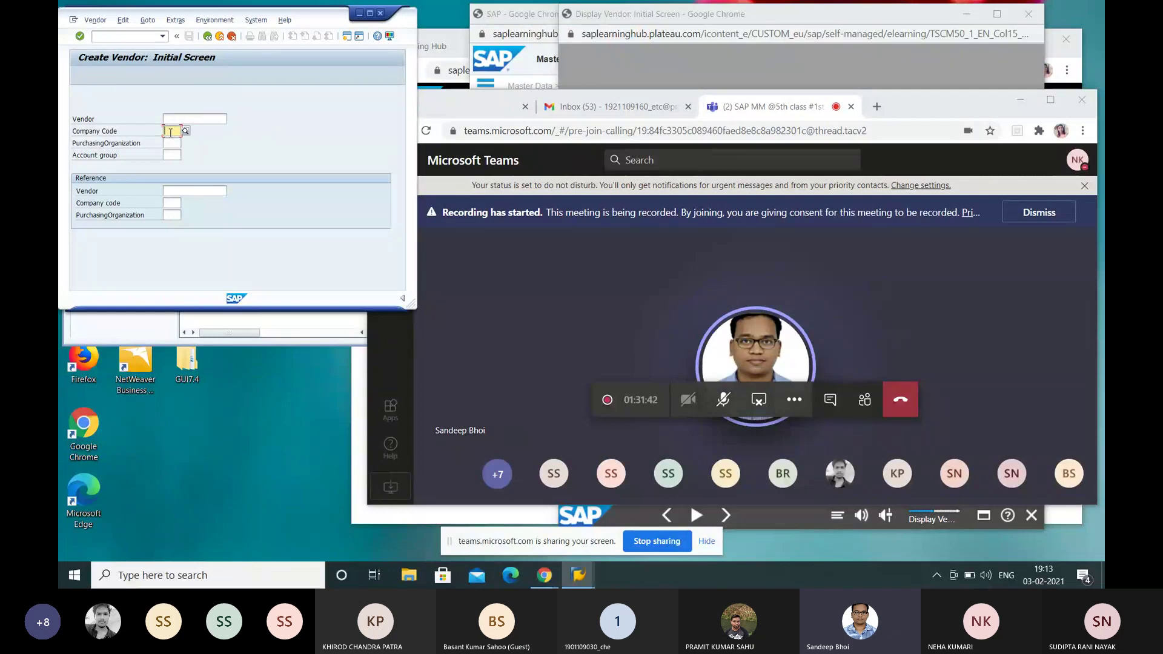
pyautogui.write('1')
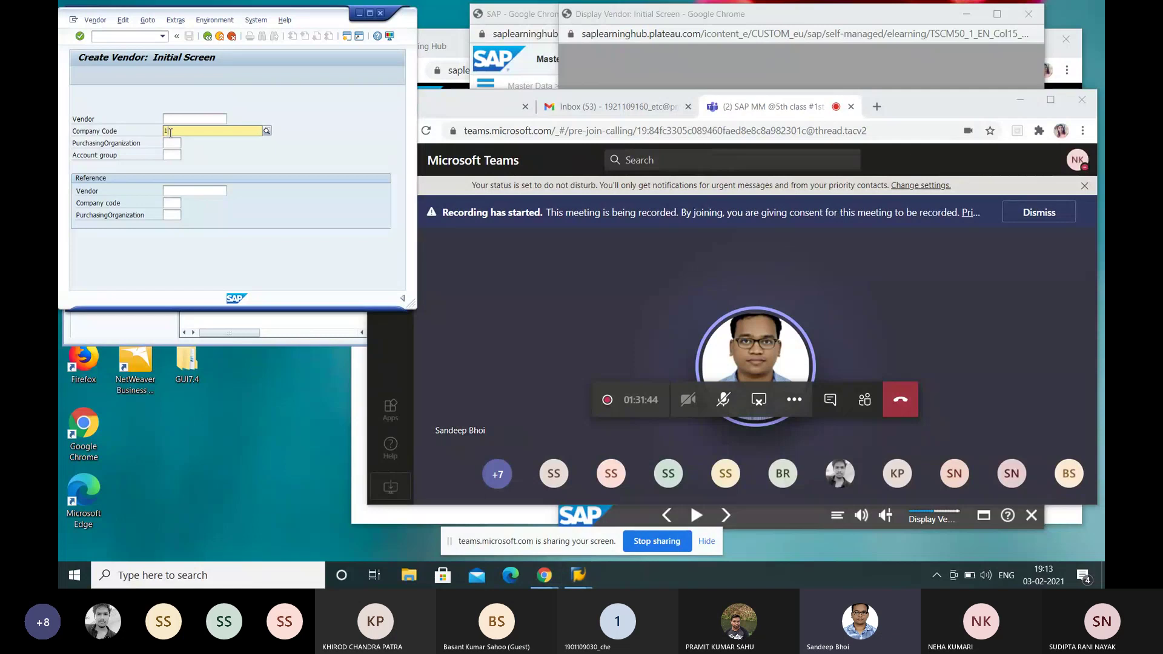
pyautogui.write('000')
pyautogui.click(174, 150)
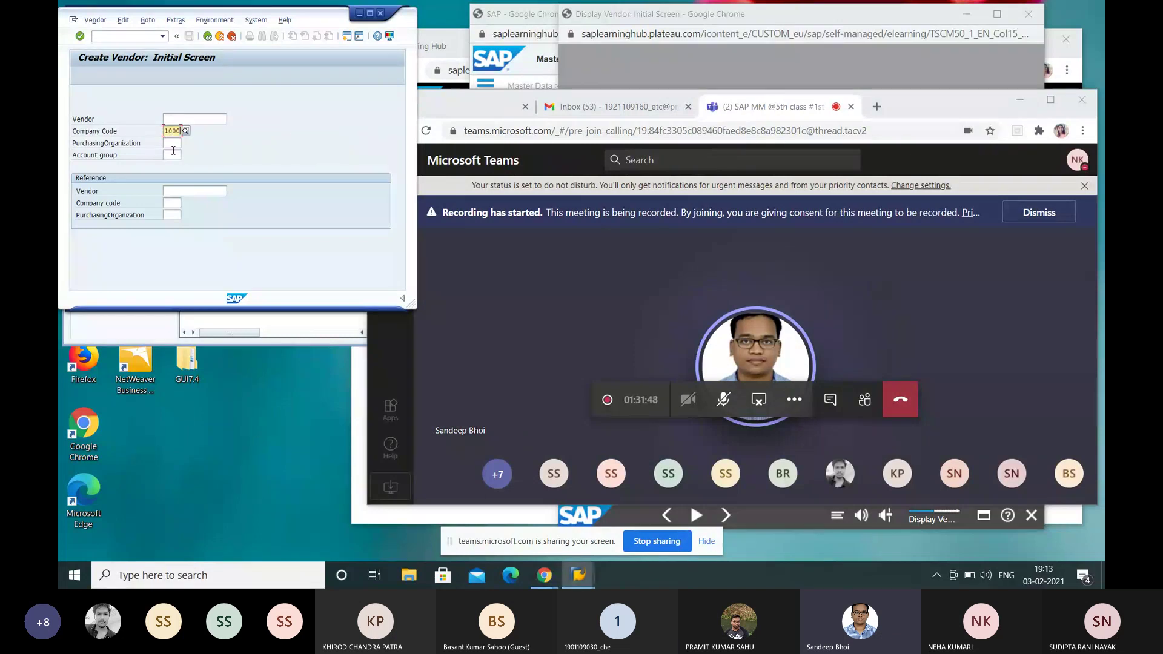
pyautogui.click(170, 143)
pyautogui.click(171, 143)
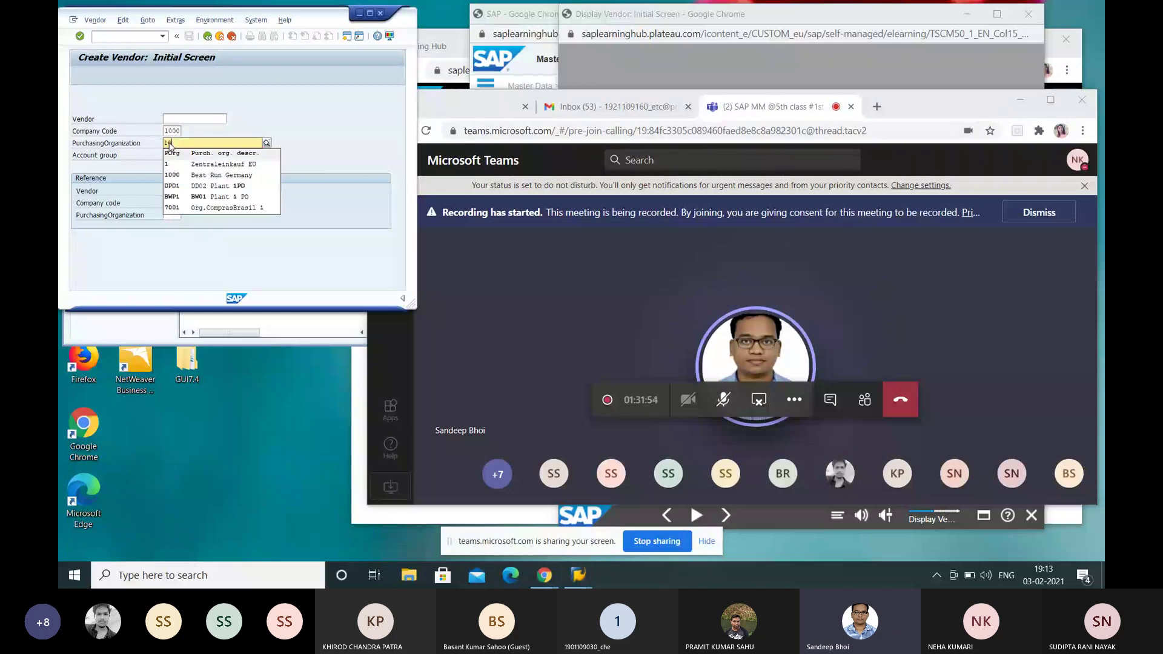
pyautogui.click(176, 174)
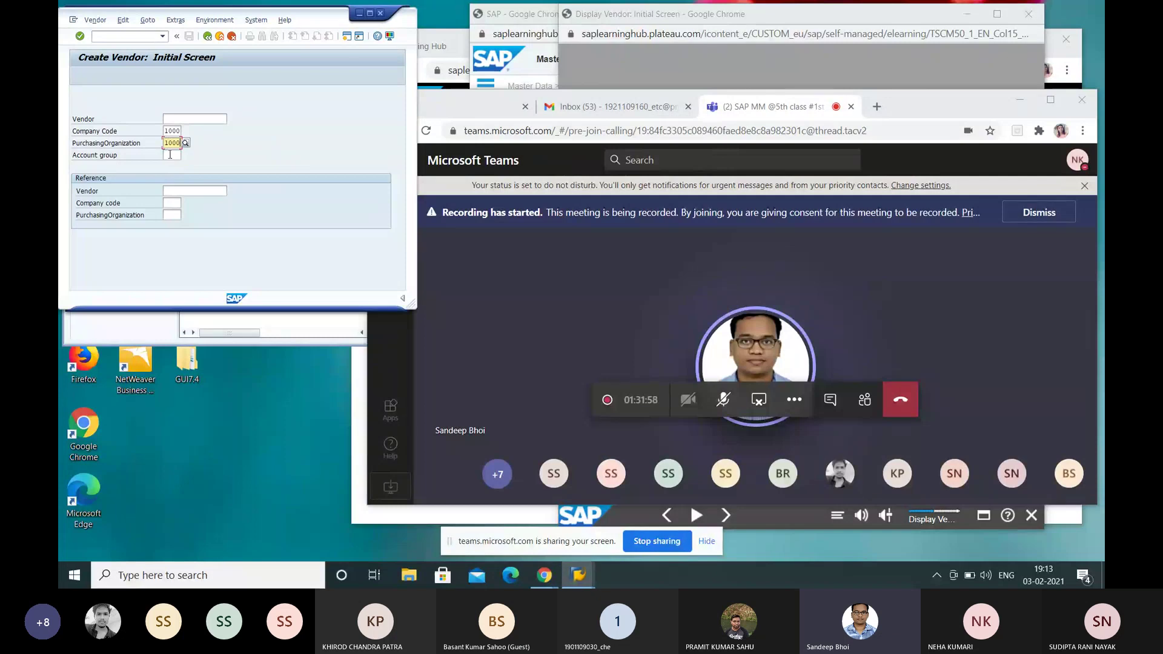
# Set account group ZTMM and re-enter the new vendor ID
pyautogui.click(170, 154)
pyautogui.write('ZTMM')
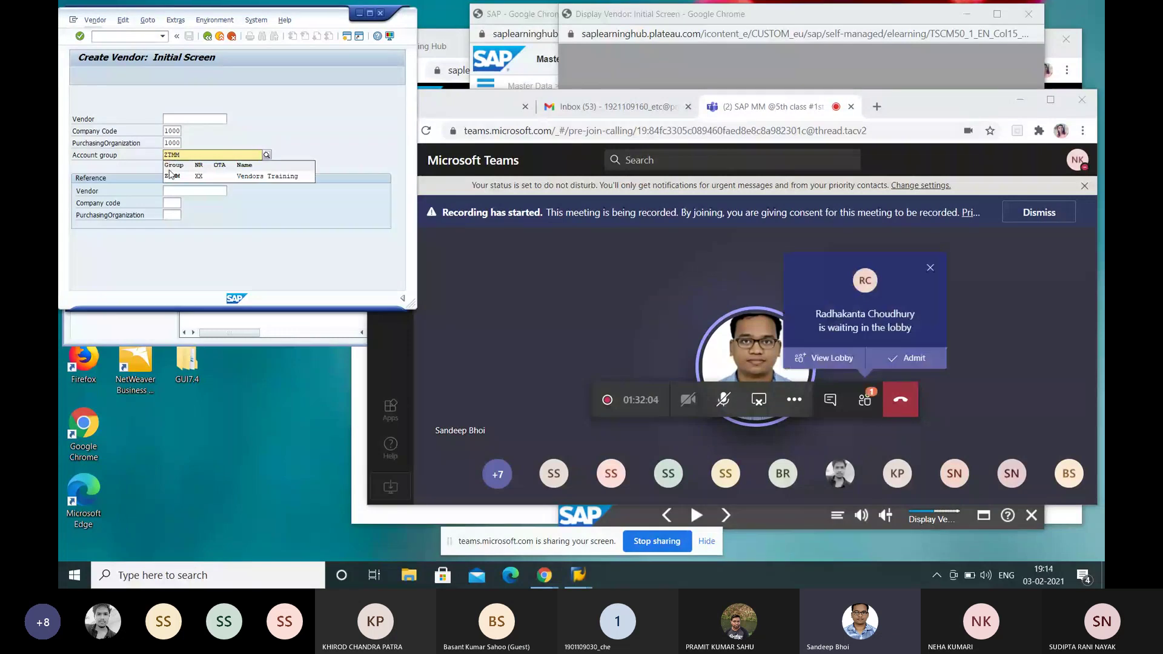
pyautogui.click(170, 178)
pyautogui.click(180, 118)
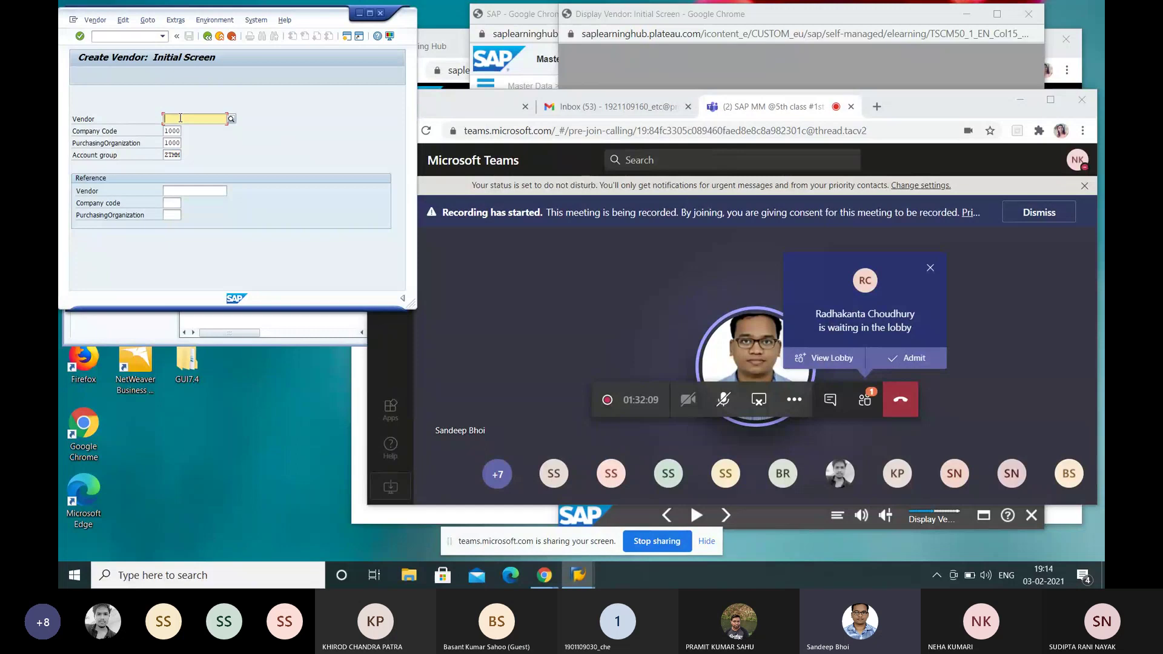
pyautogui.write('S')
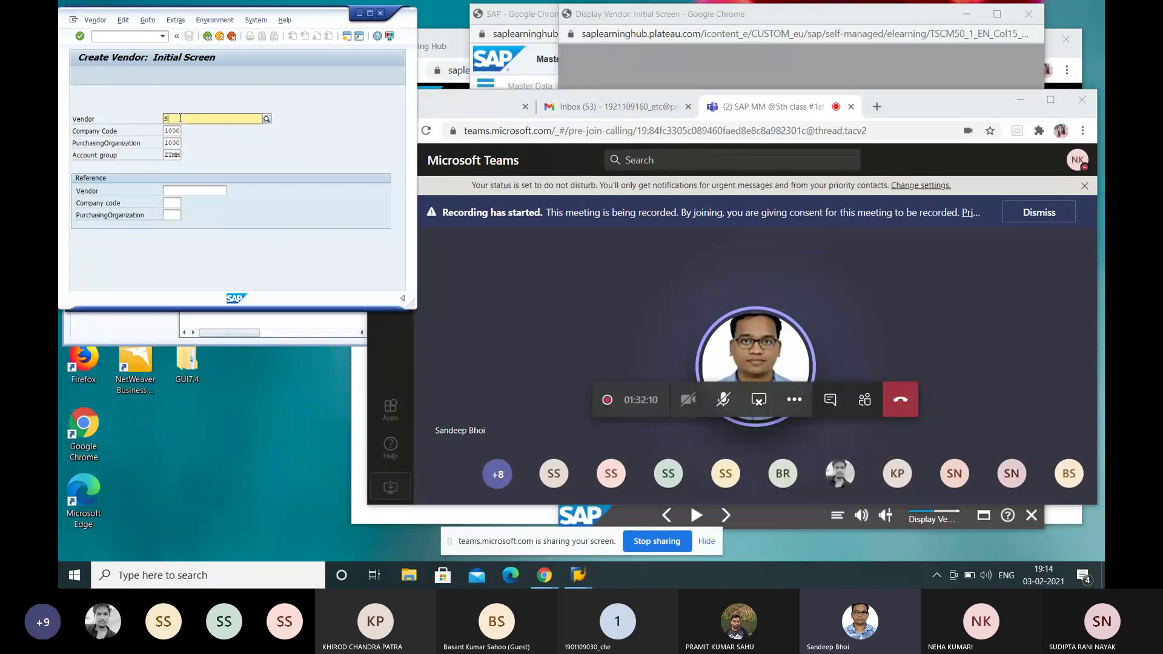
pyautogui.write('R')
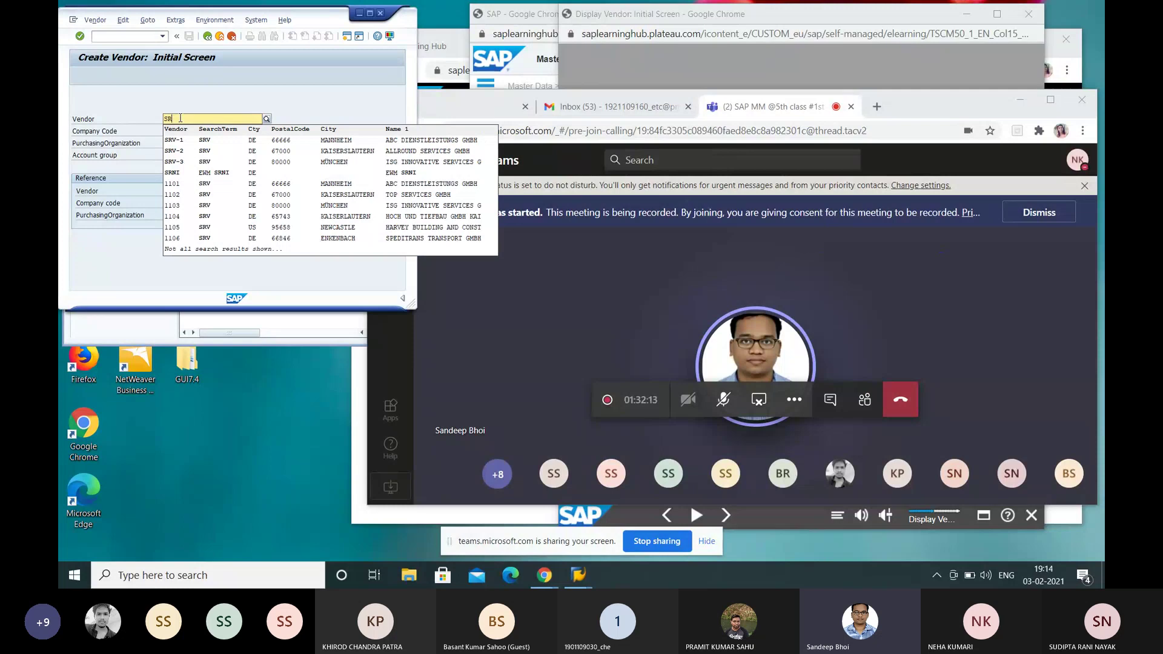
pyautogui.write('V')
pyautogui.write('SHTI')
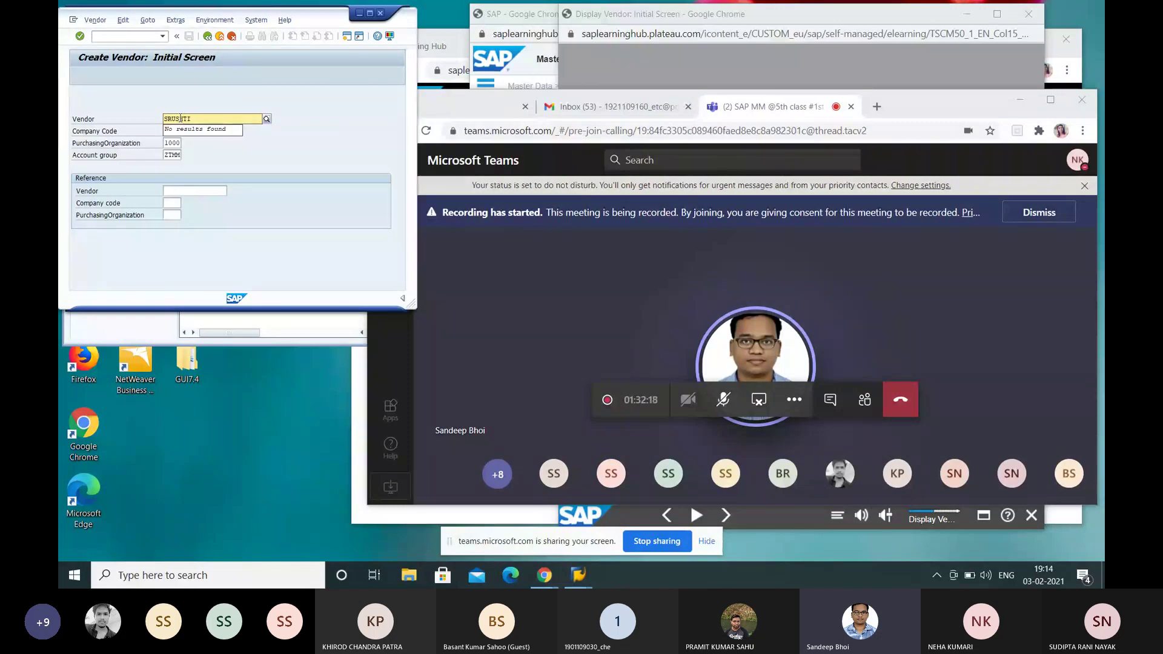
# Continue to the address screen and set title Company and name 'Atlas company'
pyautogui.click(80, 38)
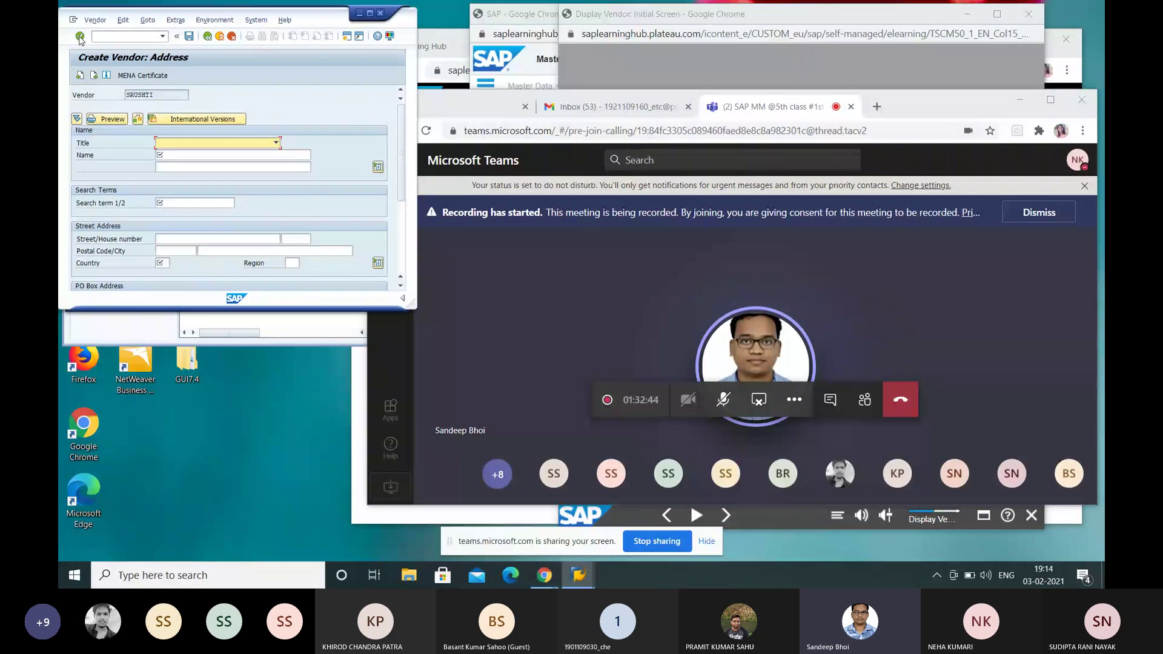
pyautogui.click(173, 143)
pyautogui.click(171, 151)
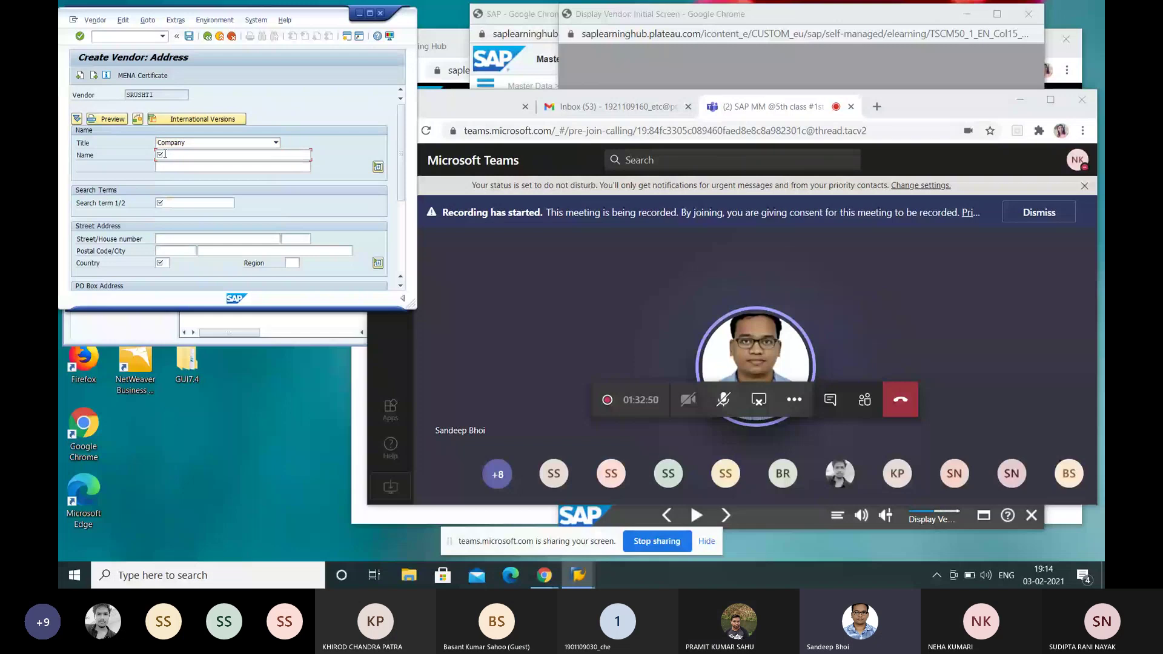
pyautogui.click(165, 153)
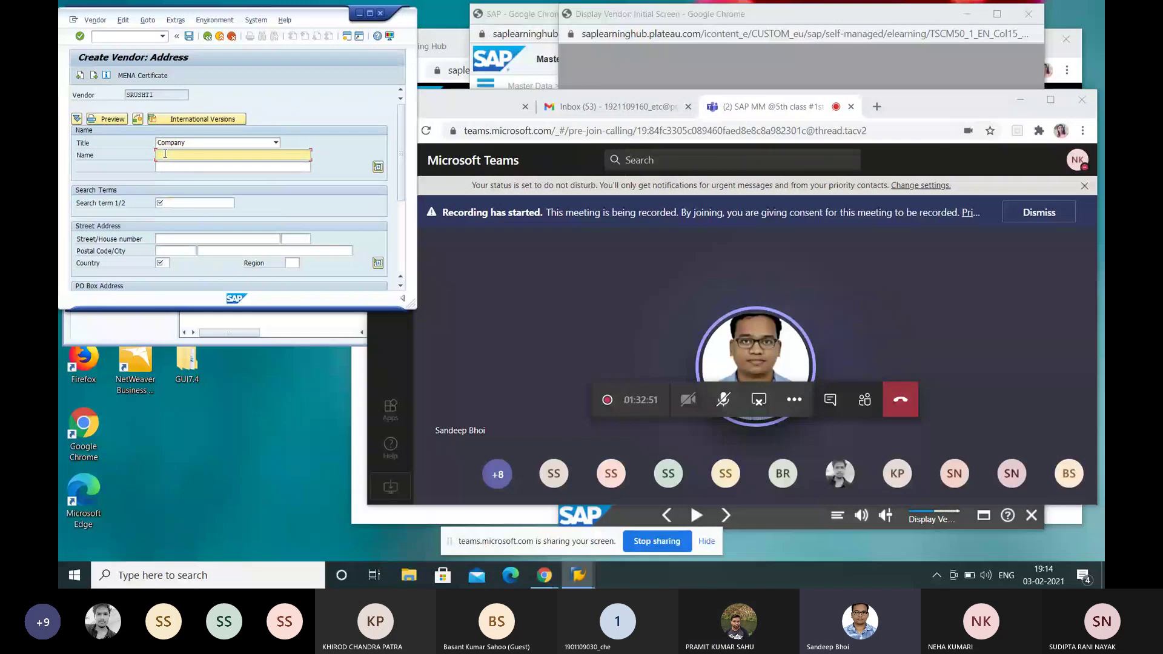
pyautogui.write('A')
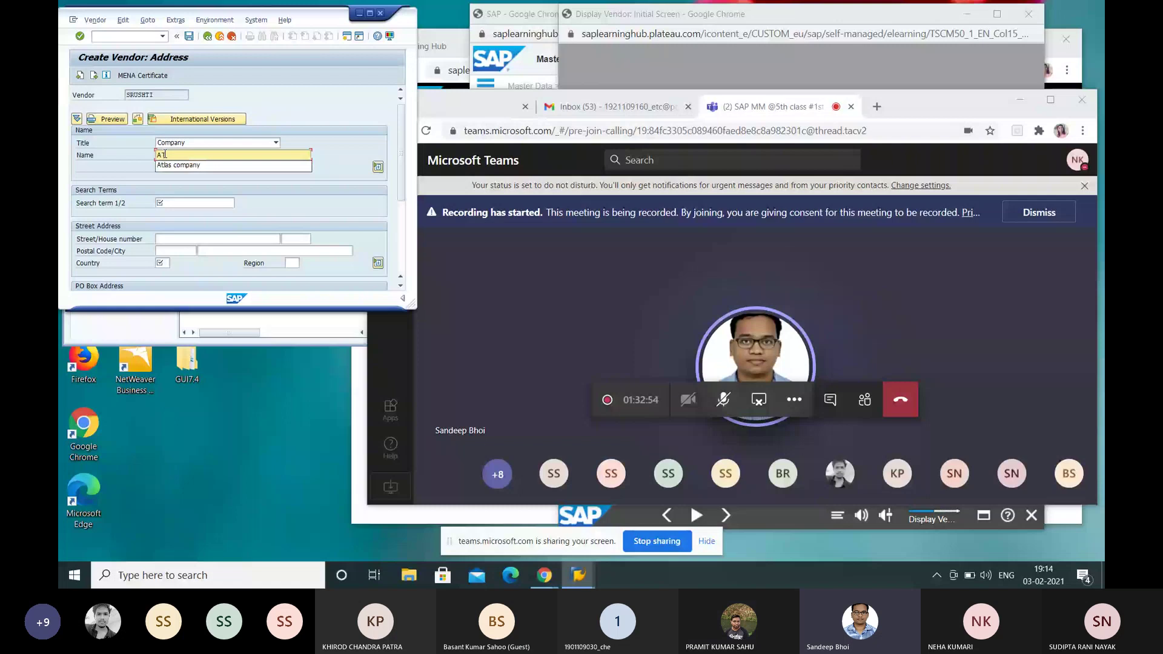
pyautogui.write('TLA')
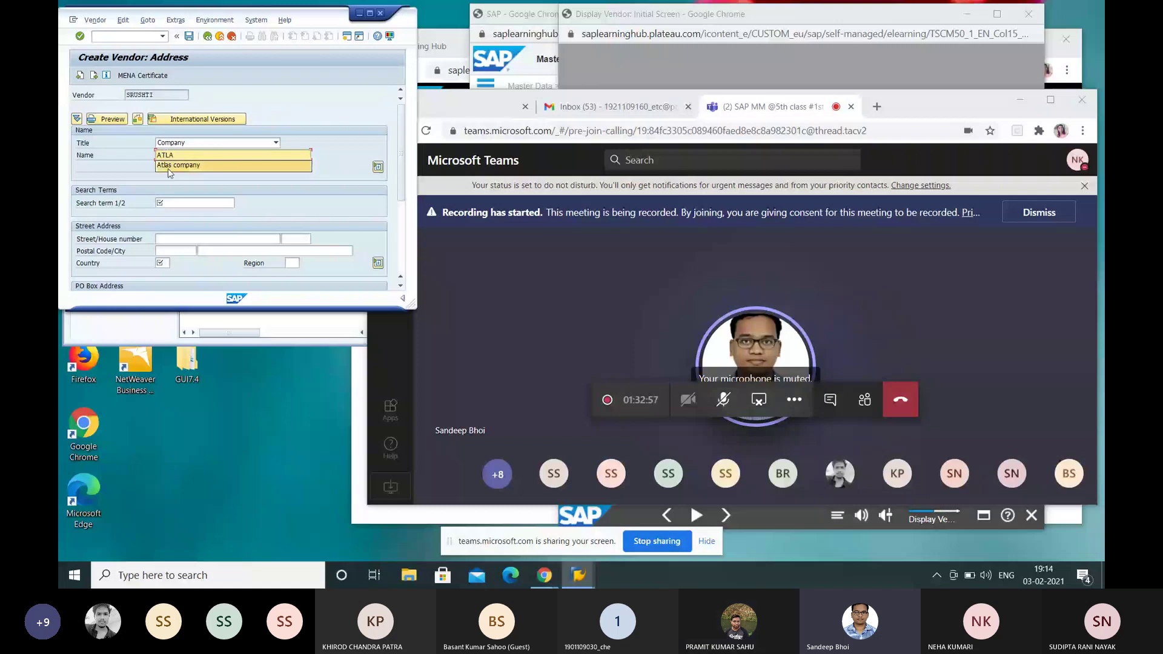
pyautogui.click(169, 172)
# Set the vendor's search term to scm500-00
pyautogui.click(170, 165)
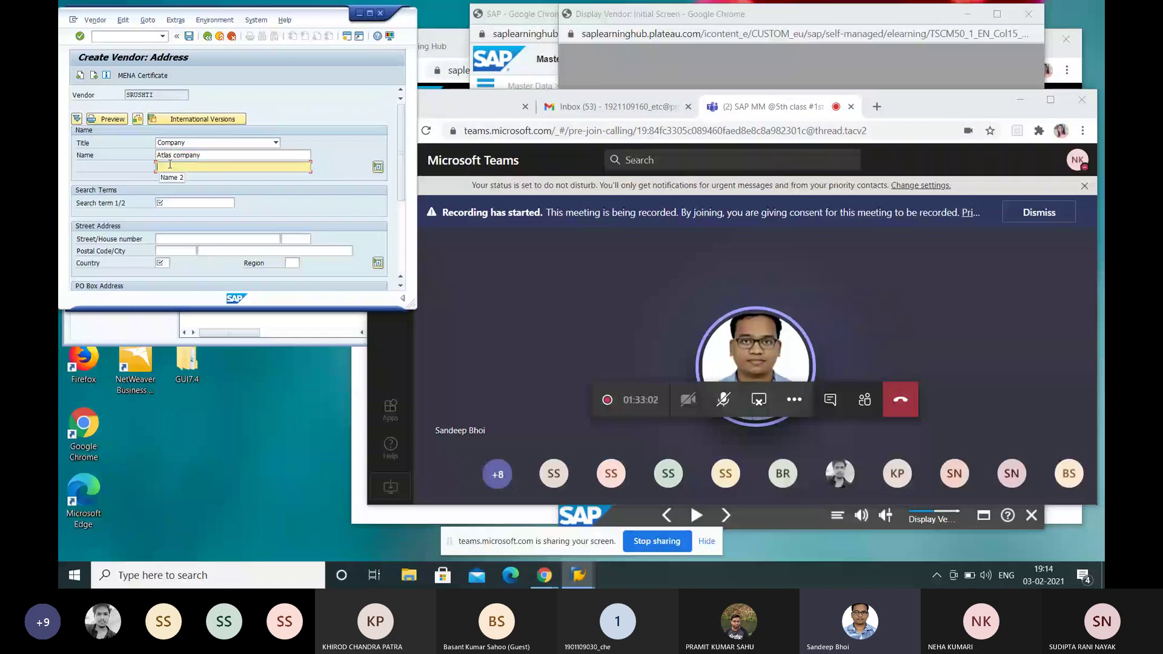
pyautogui.click(181, 203)
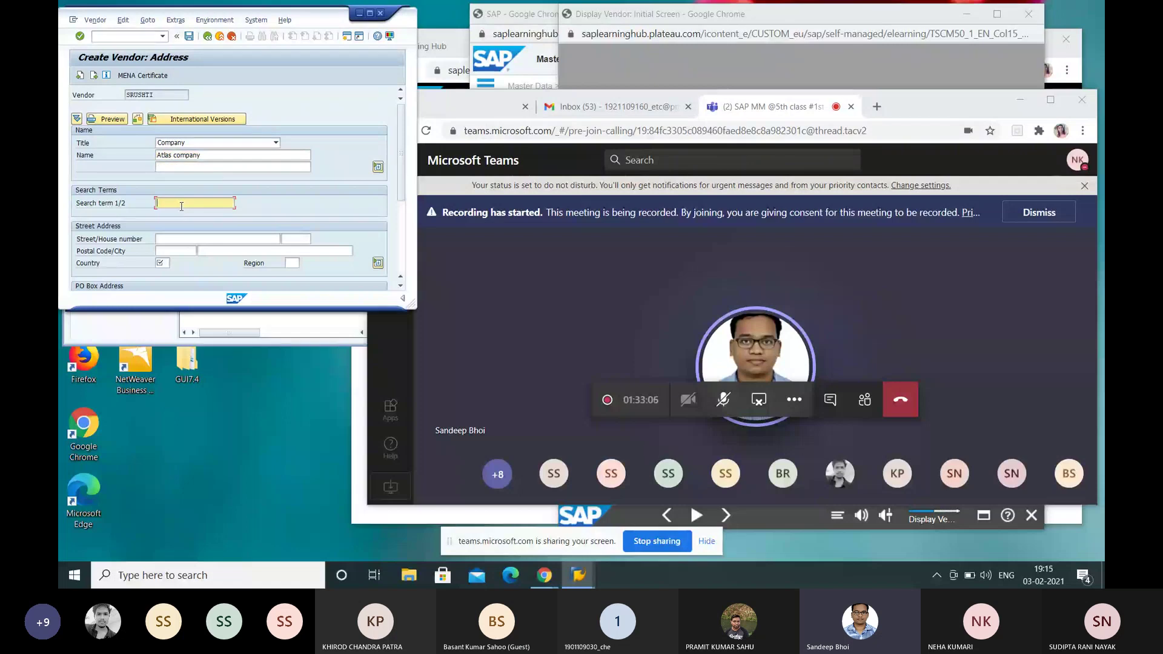
pyautogui.write('sc')
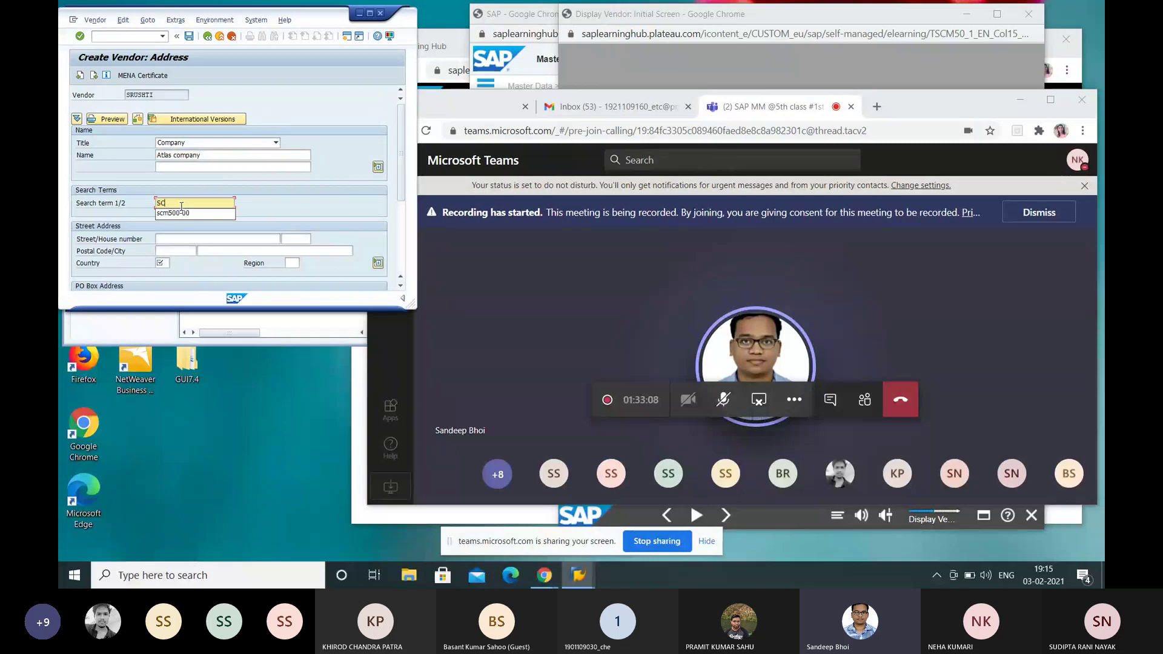
pyautogui.write('m500-00')
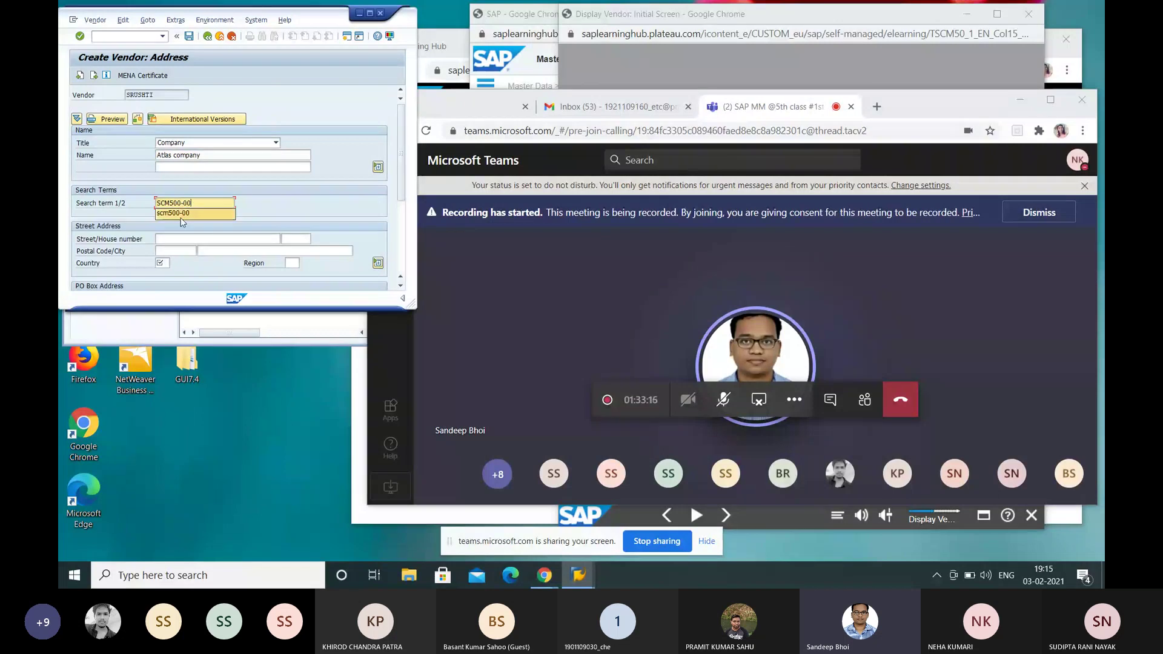
pyautogui.click(182, 213)
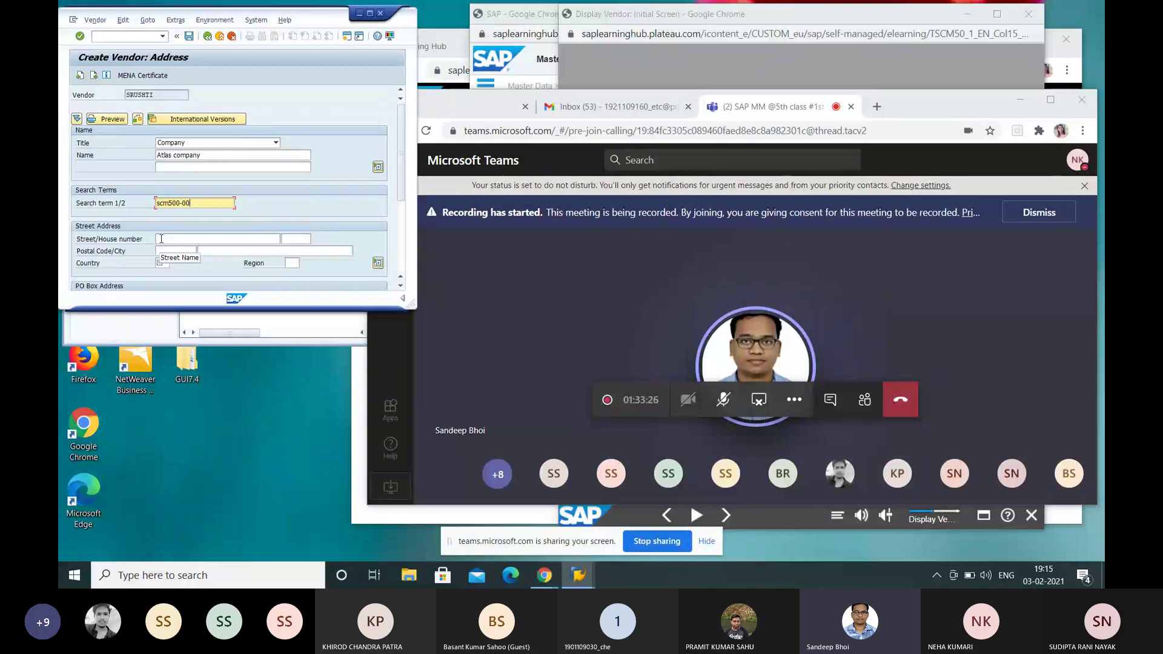
# Fill in the vendor's street, postal code and corrected house number
pyautogui.click(161, 239)
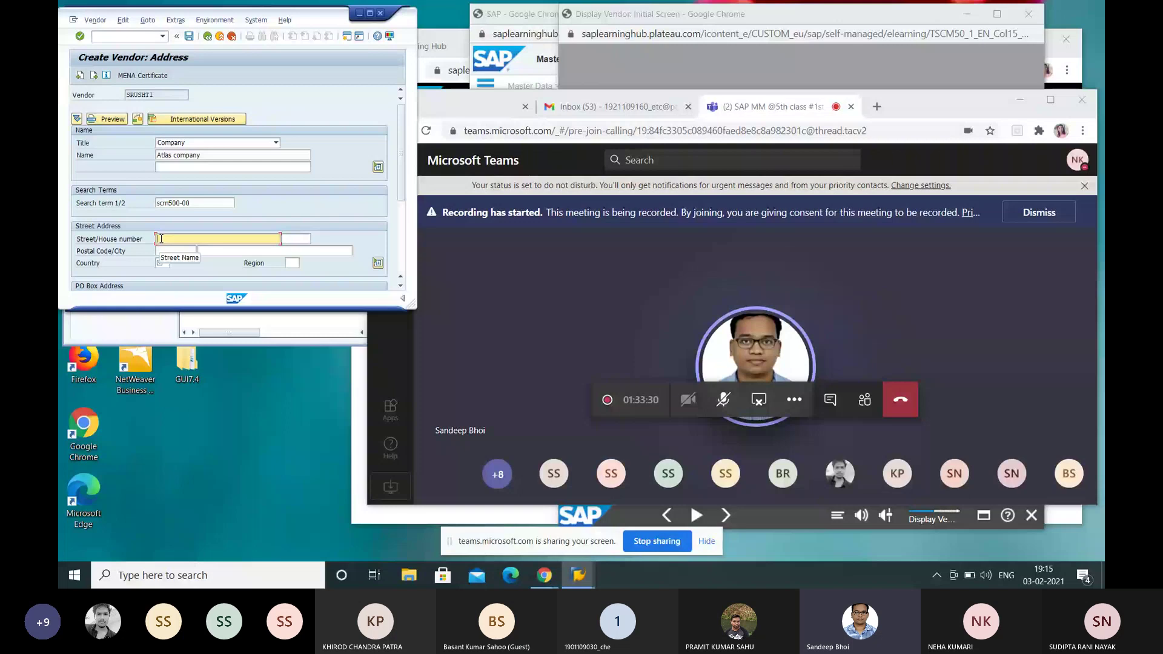
pyautogui.write('DAIMLERS ')
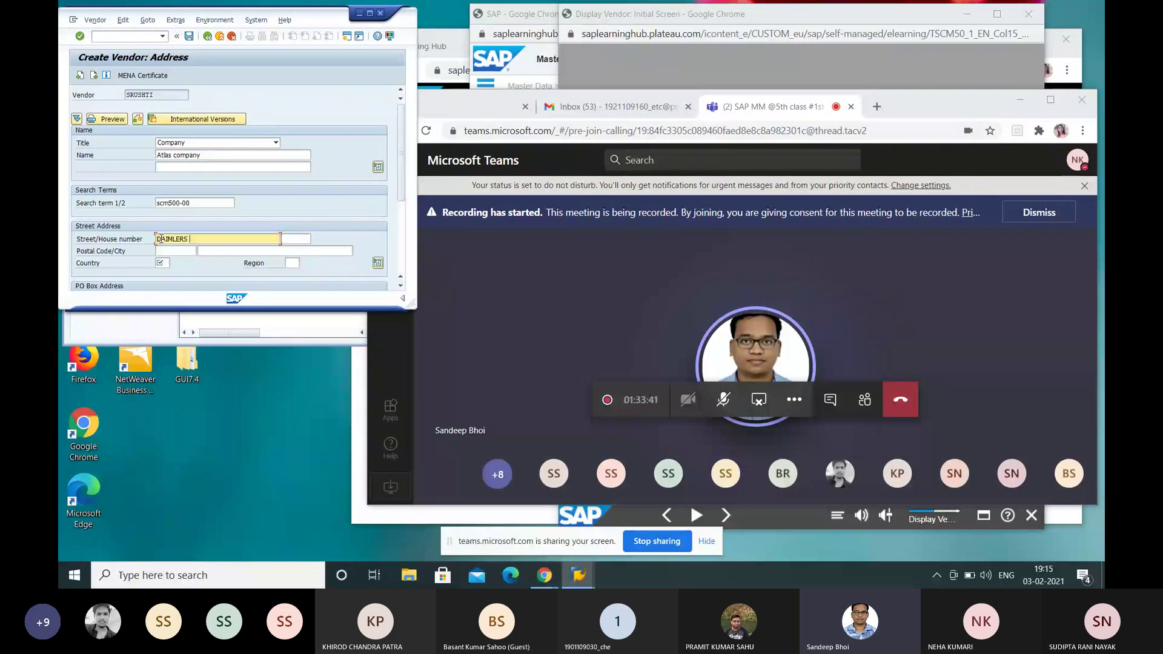
pyautogui.write('STREET')
pyautogui.click(288, 239)
pyautogui.write('M')
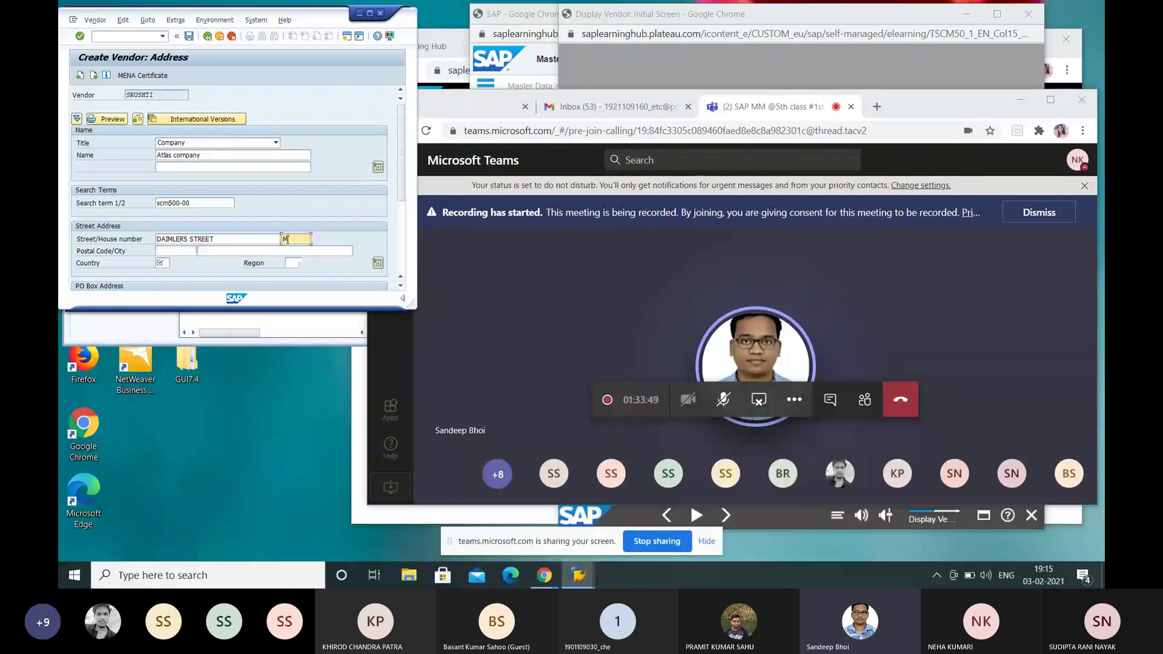
pyautogui.write('UMBAI')
pyautogui.click(176, 250)
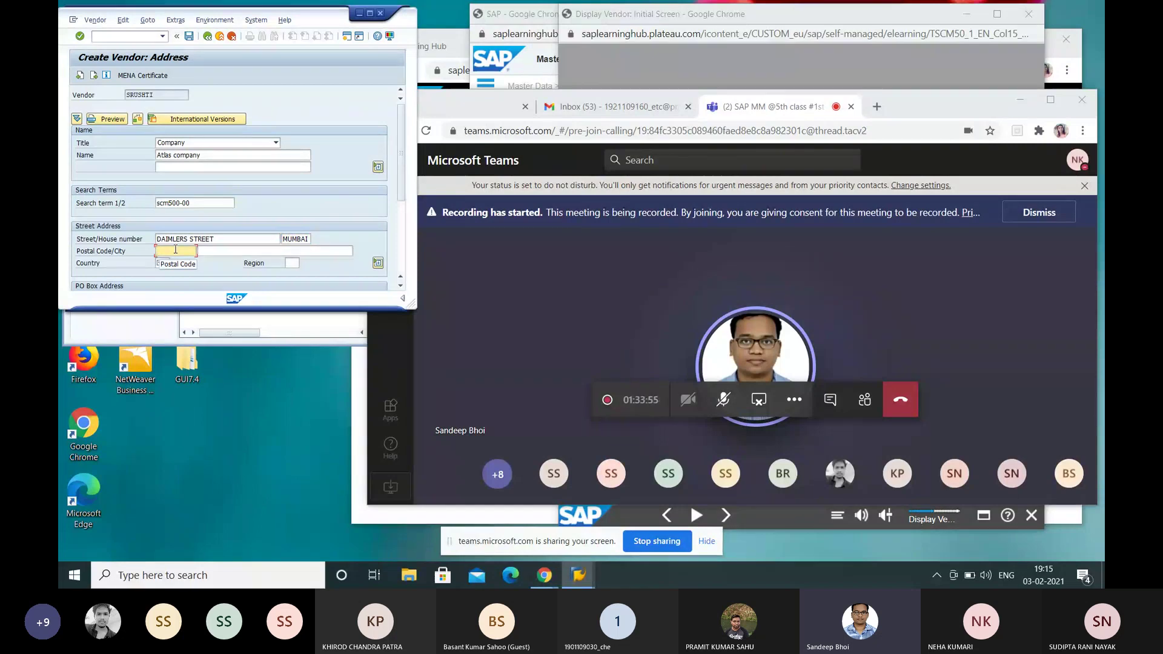
pyautogui.write('6745')
pyautogui.write('6')
pyautogui.click(258, 249)
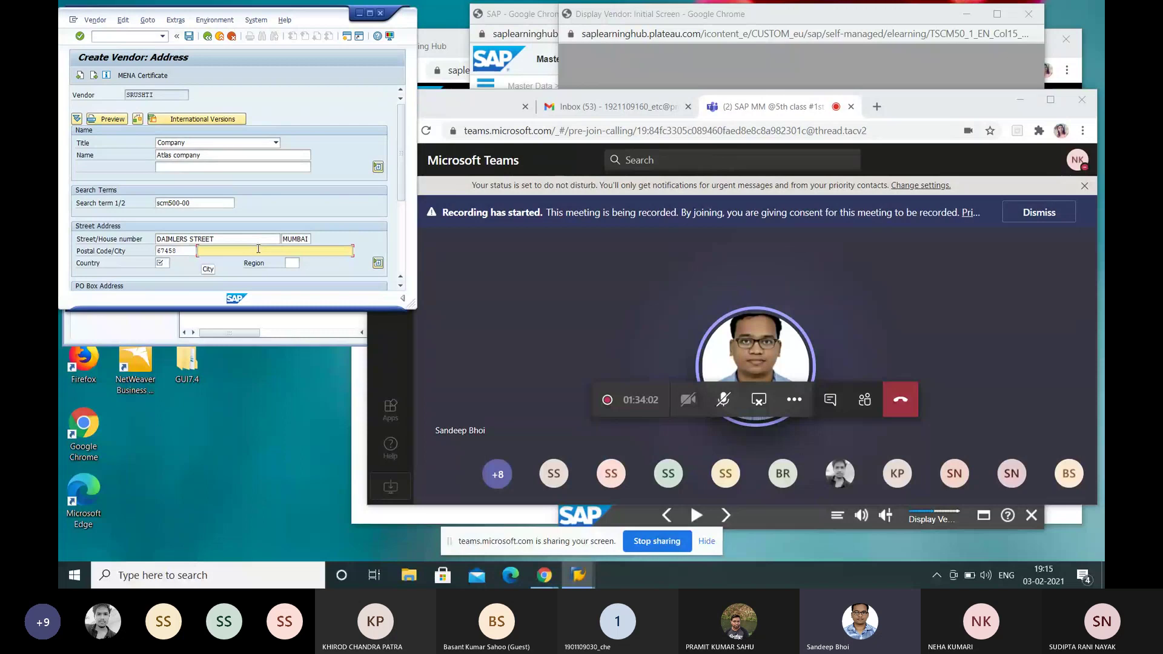
pyautogui.click(308, 240)
pyautogui.press('BackSpace')
pyautogui.press('BackSpace')
pyautogui.press('BackSpace')
pyautogui.press('BackSpace')
pyautogui.press('BackSpace')
pyautogui.press('BackSpace')
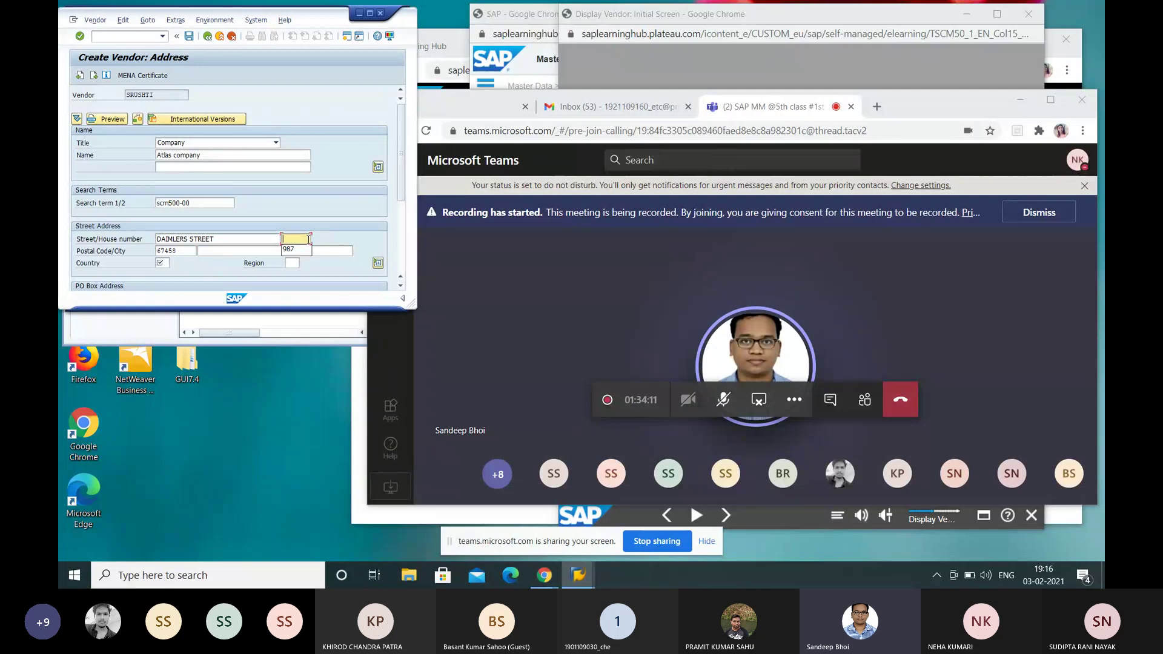
pyautogui.write('H658')
# Set city mumbai, country Germany (DE) and region 08
pyautogui.click(281, 251)
pyautogui.write('MUMBAI')
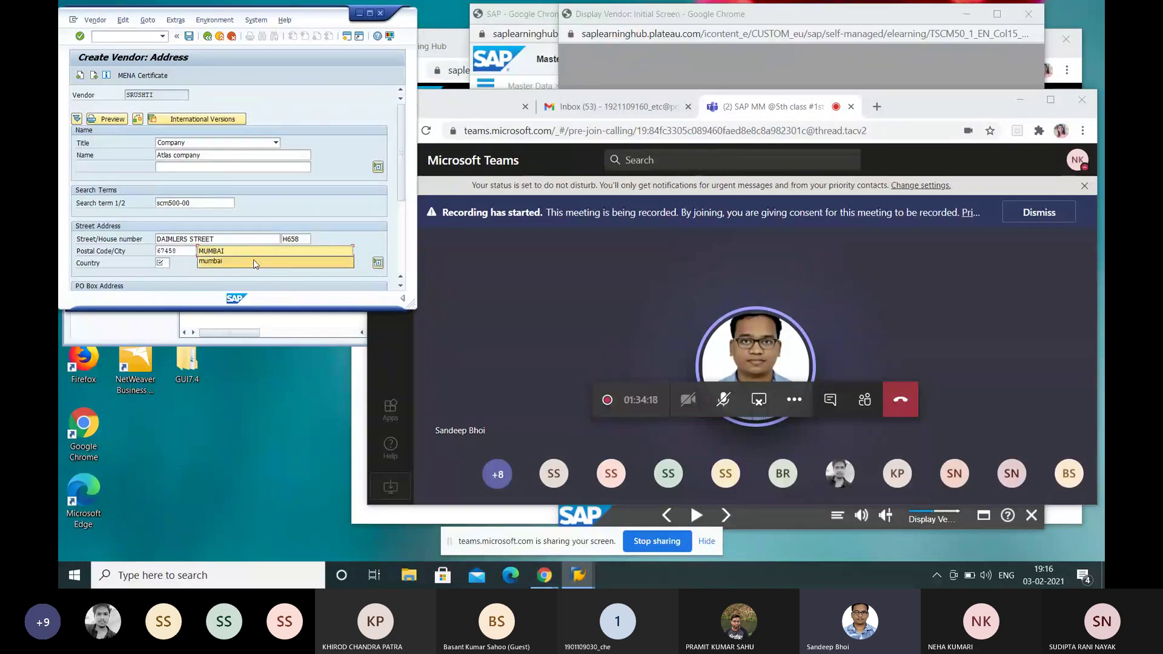
pyautogui.click(253, 261)
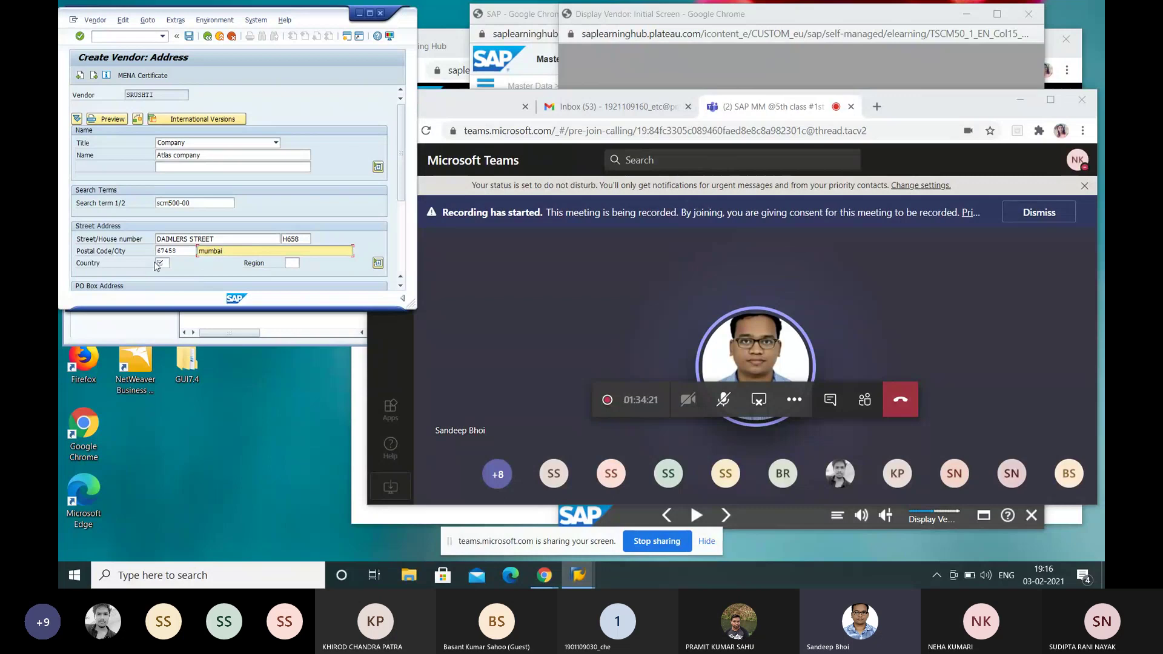
pyautogui.click(160, 263)
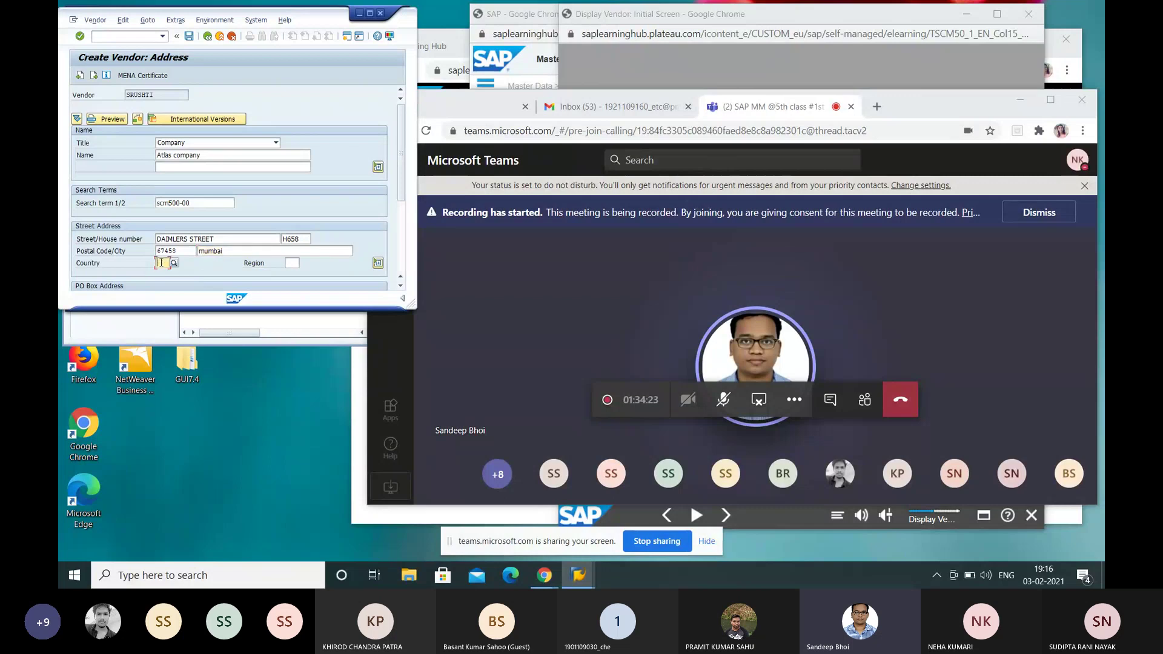
pyautogui.click(161, 262)
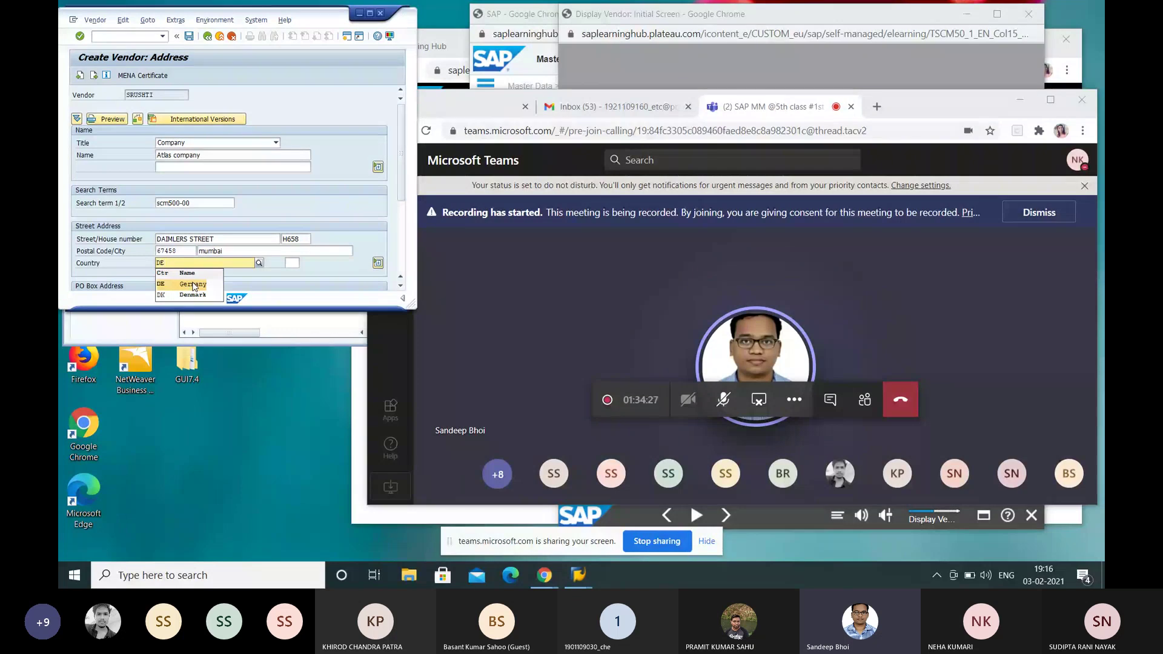
pyautogui.click(194, 285)
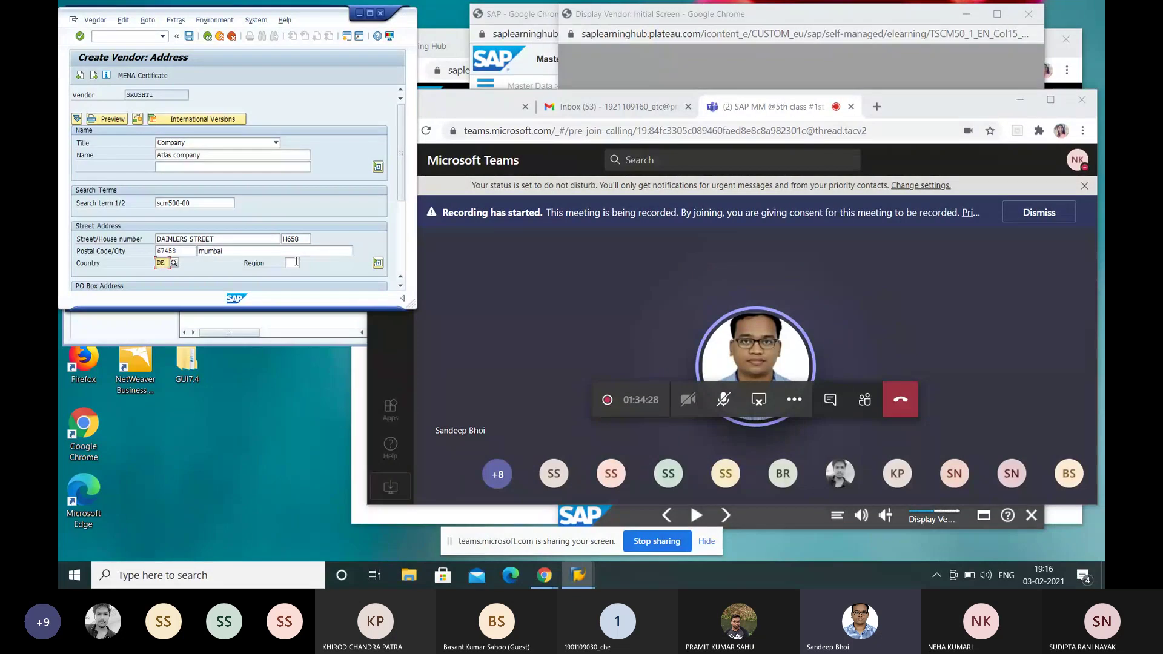
pyautogui.click(293, 262)
pyautogui.write('08')
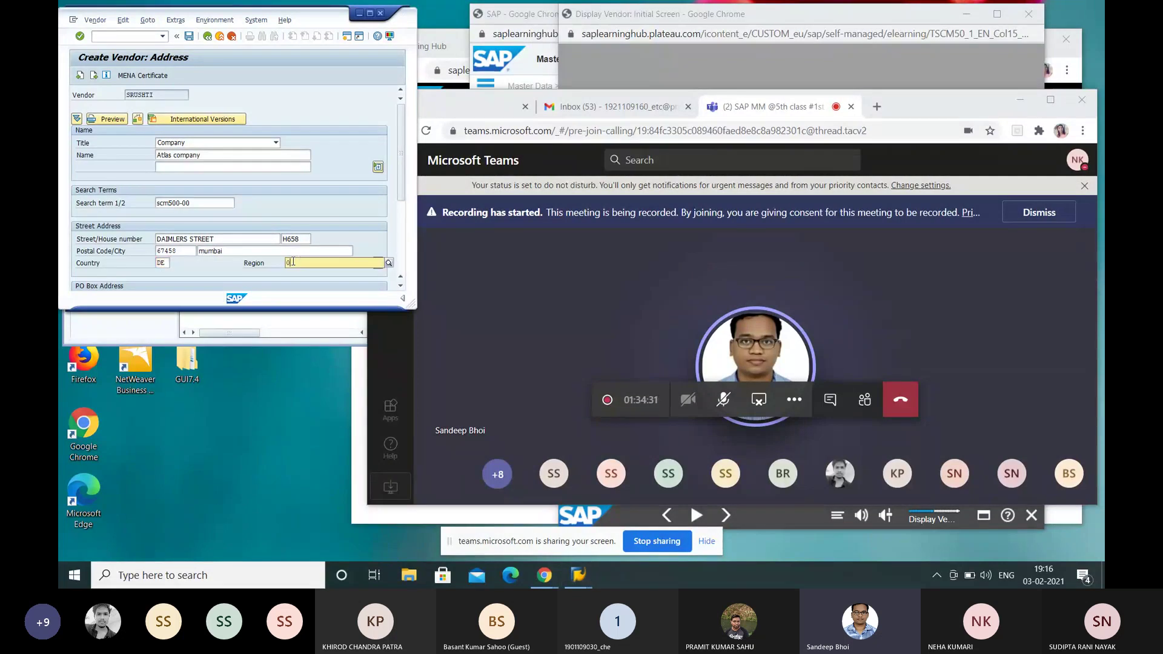
# Stop the Teams screen share and show the TSCM50 course PDF maximized in Adobe Reader
pyautogui.click(644, 541)
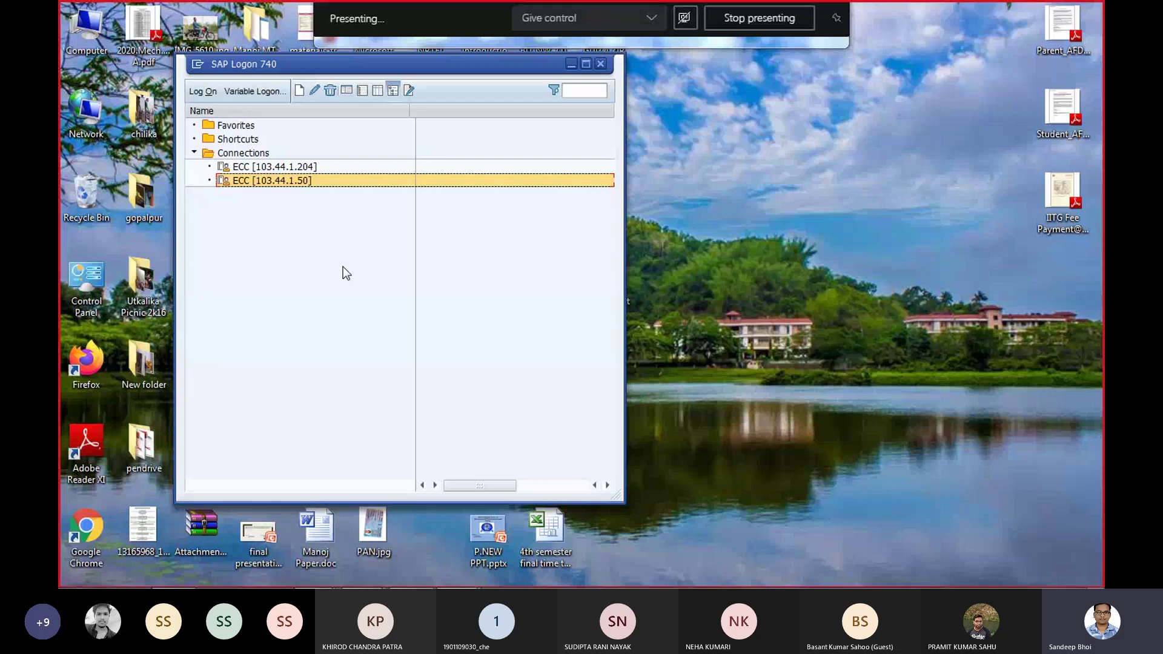
pyautogui.click(572, 61)
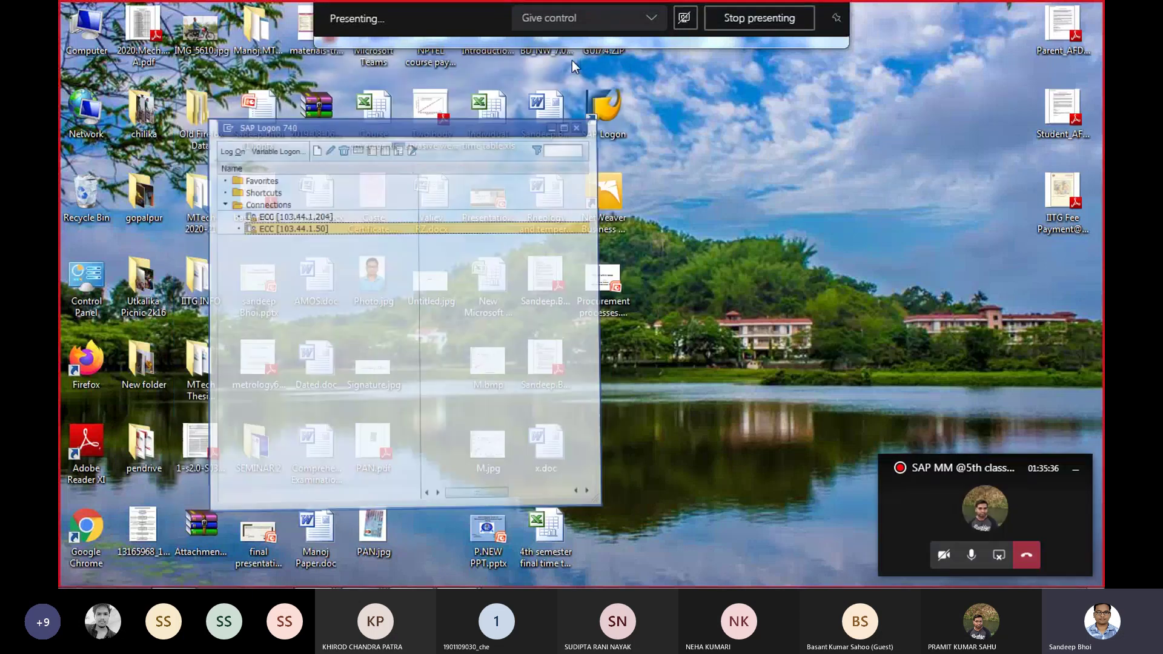
pyautogui.moveTo(332, 583)
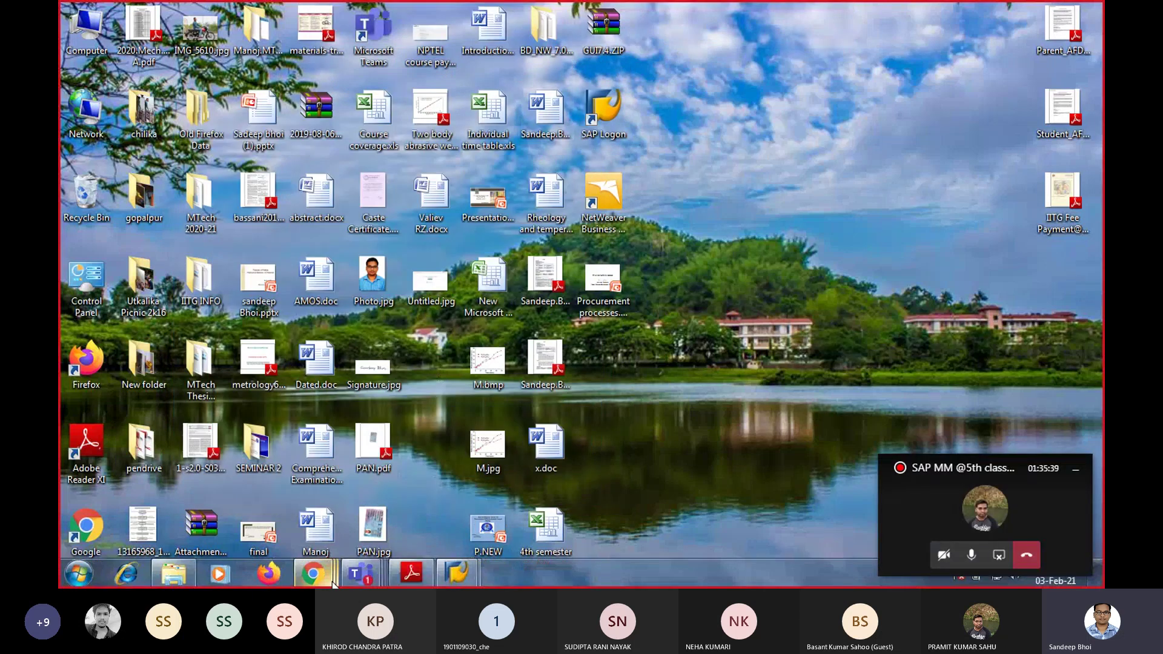
pyautogui.click(405, 579)
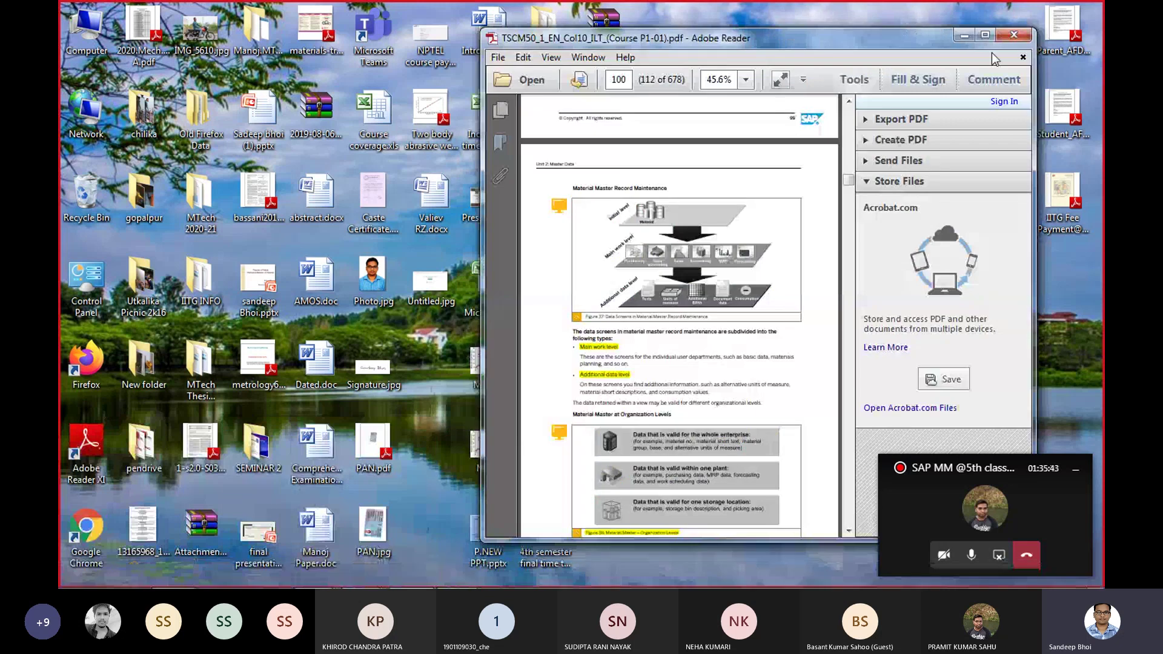
pyautogui.click(984, 34)
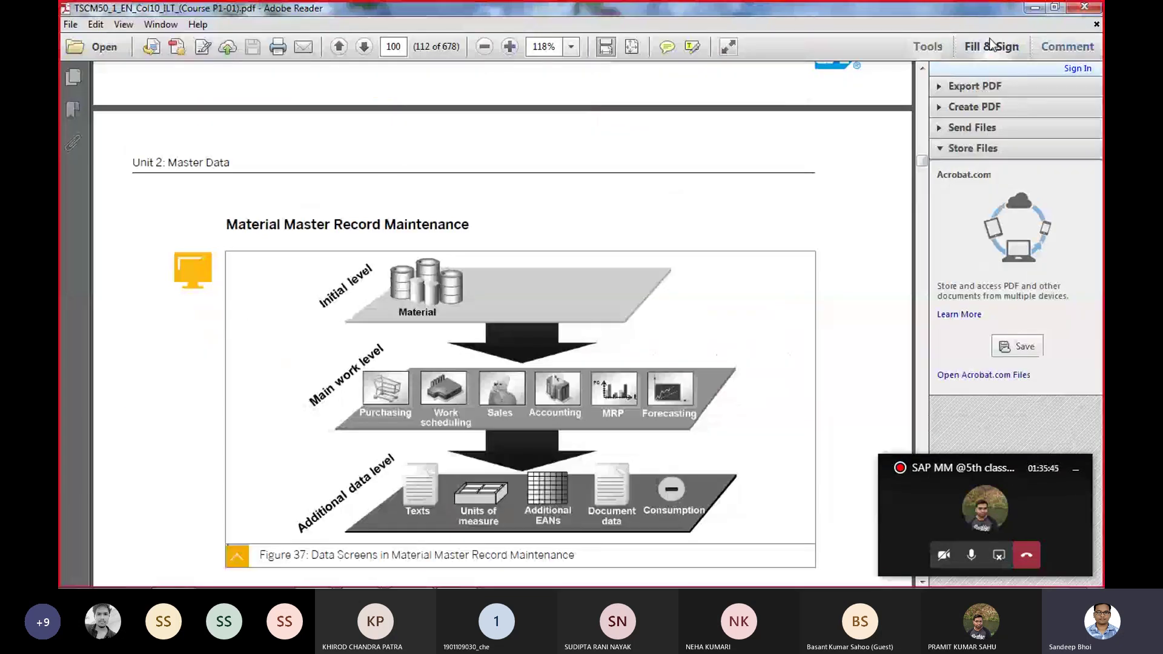